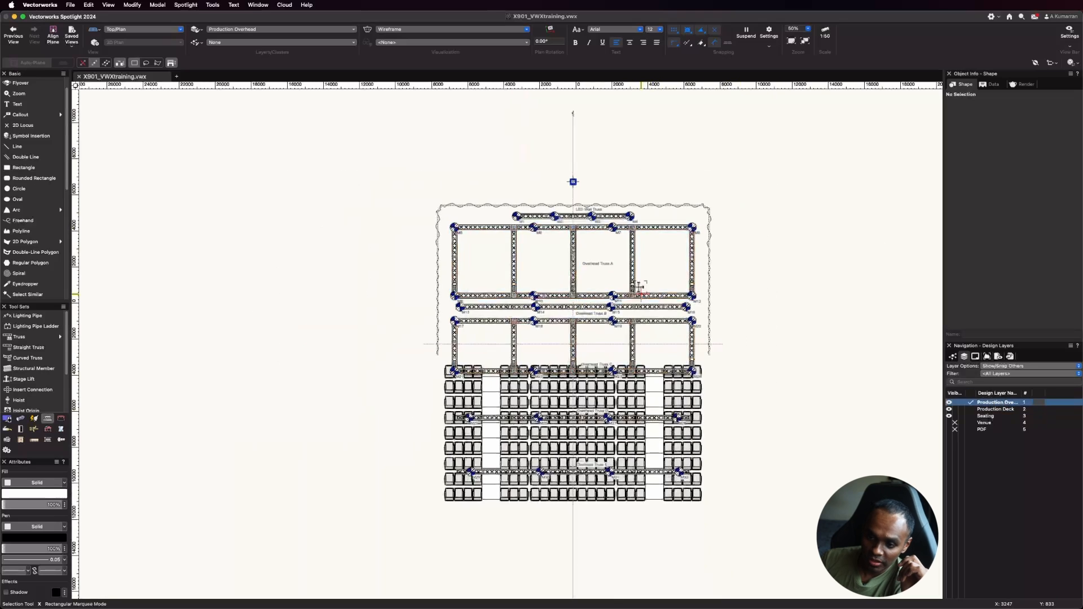
Step: On the Production Deck layer, draw a horizontal 10000 mm line centred on the centre line, along the LED Wall Truss's downstage edge
scroll(544, 208, up, 2)
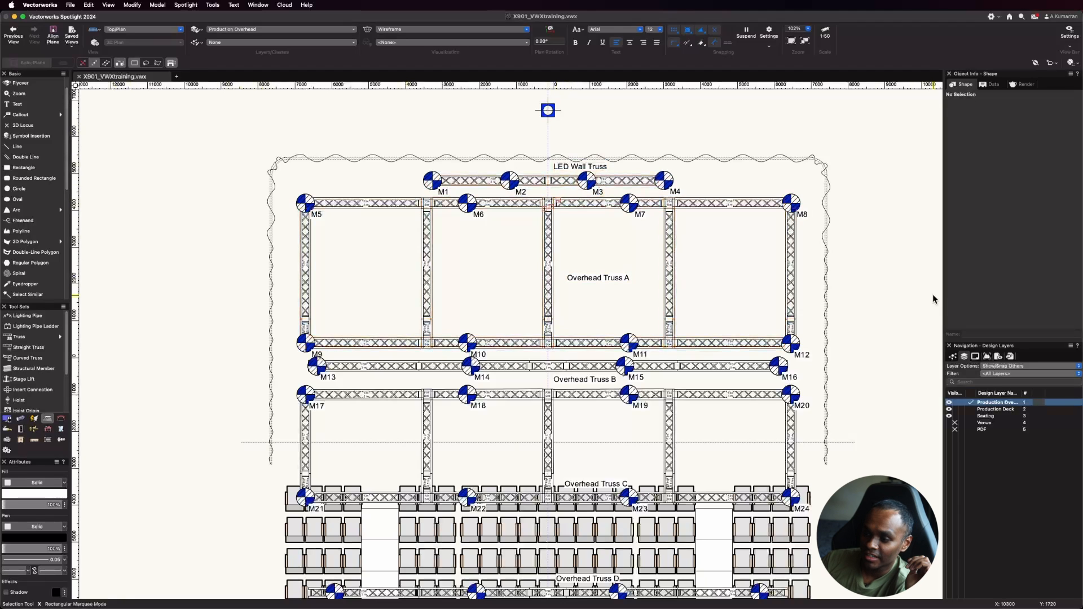
click(995, 409)
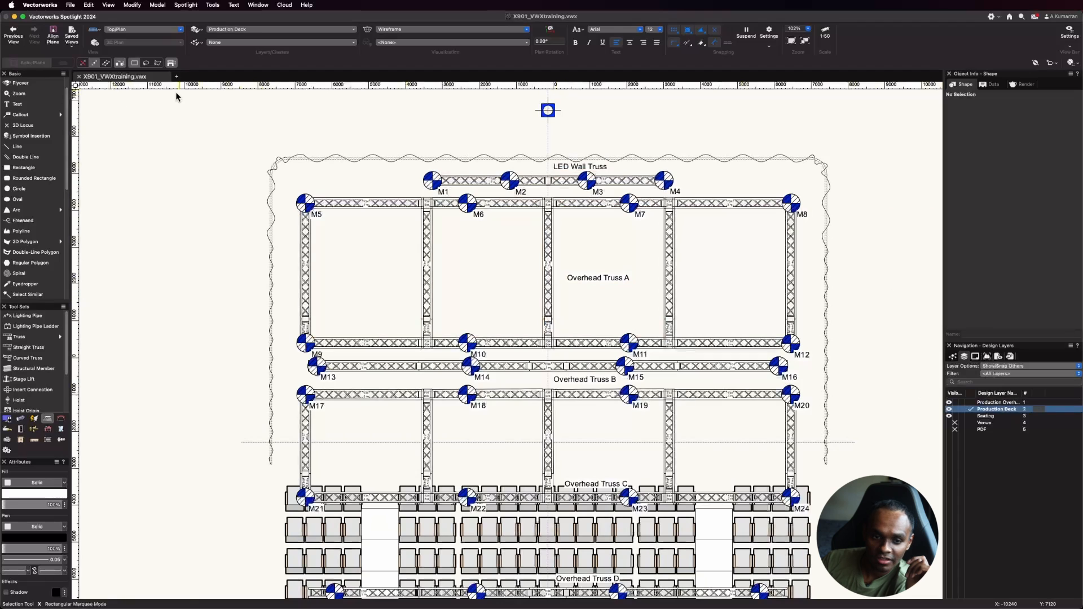
click(29, 148)
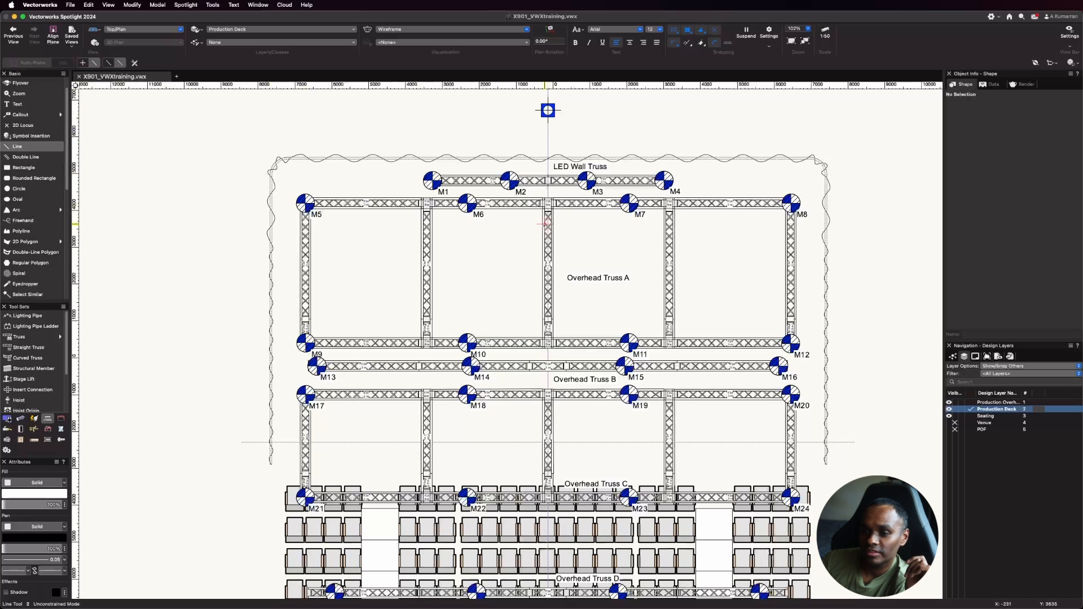
scroll(550, 185, up, 5)
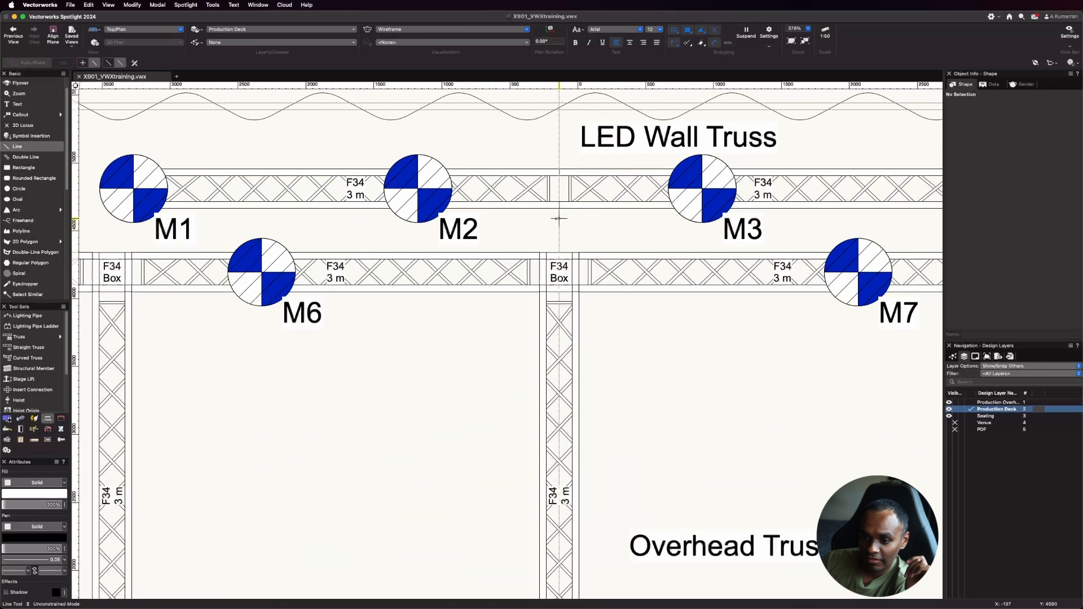
click(559, 210)
scroll(560, 210, down, 3)
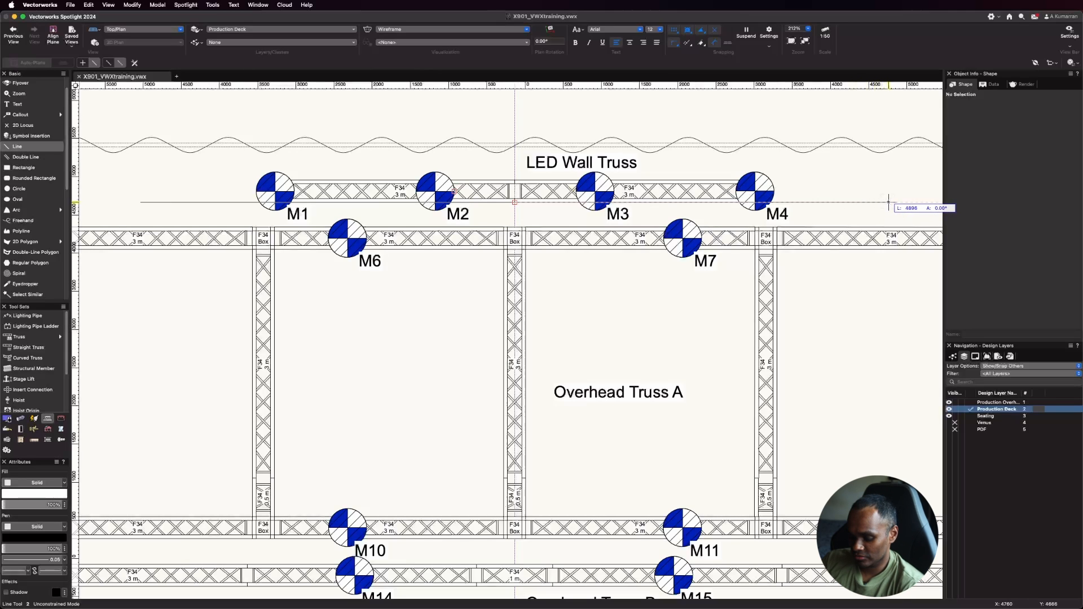
key(Tab)
key(Tab)
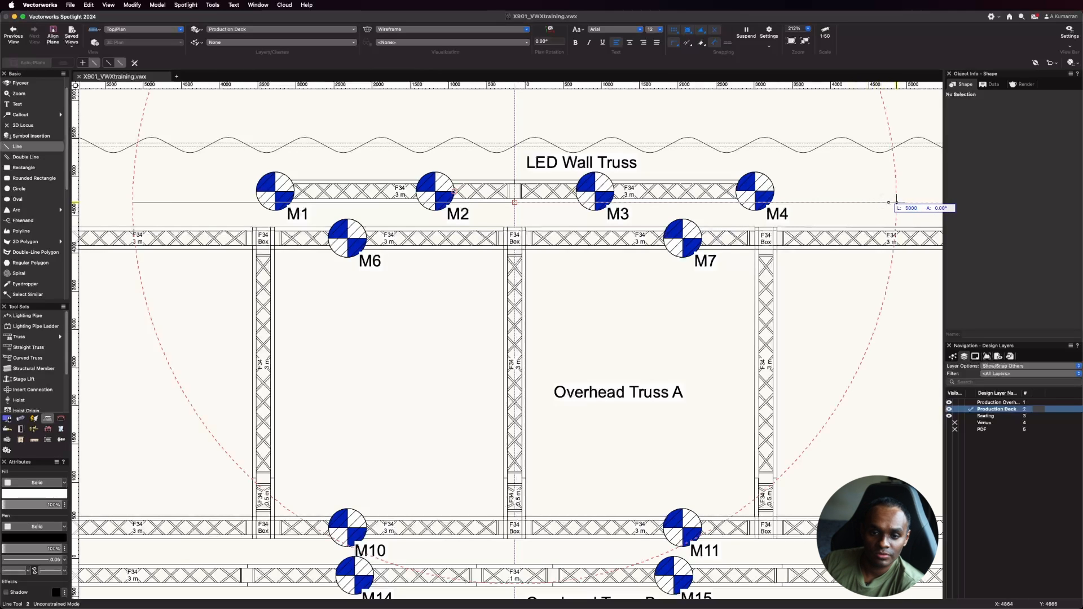
click(896, 200)
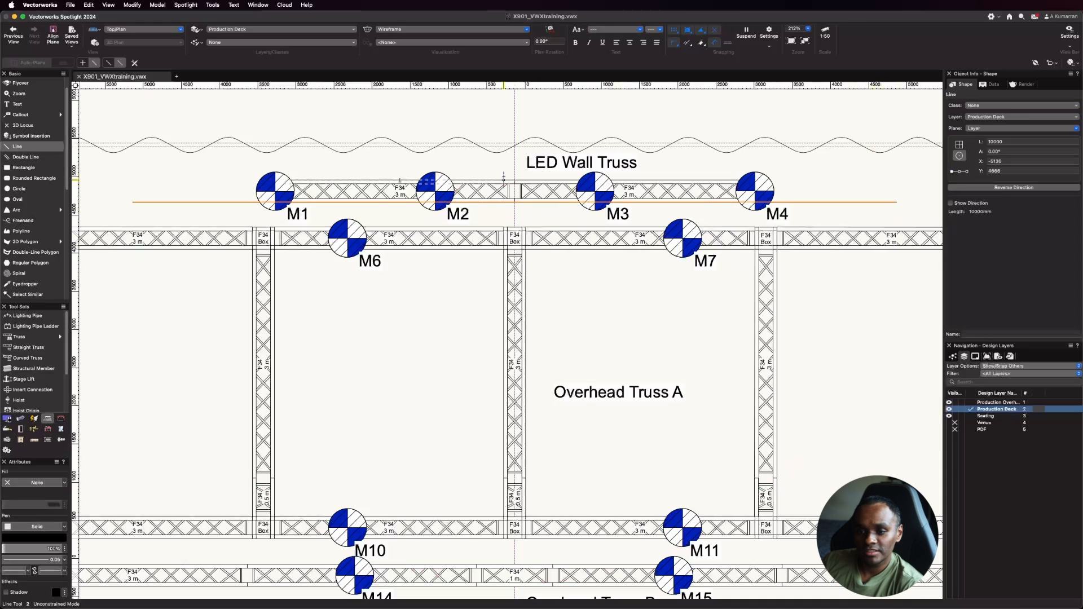
scroll(504, 177, down, 2)
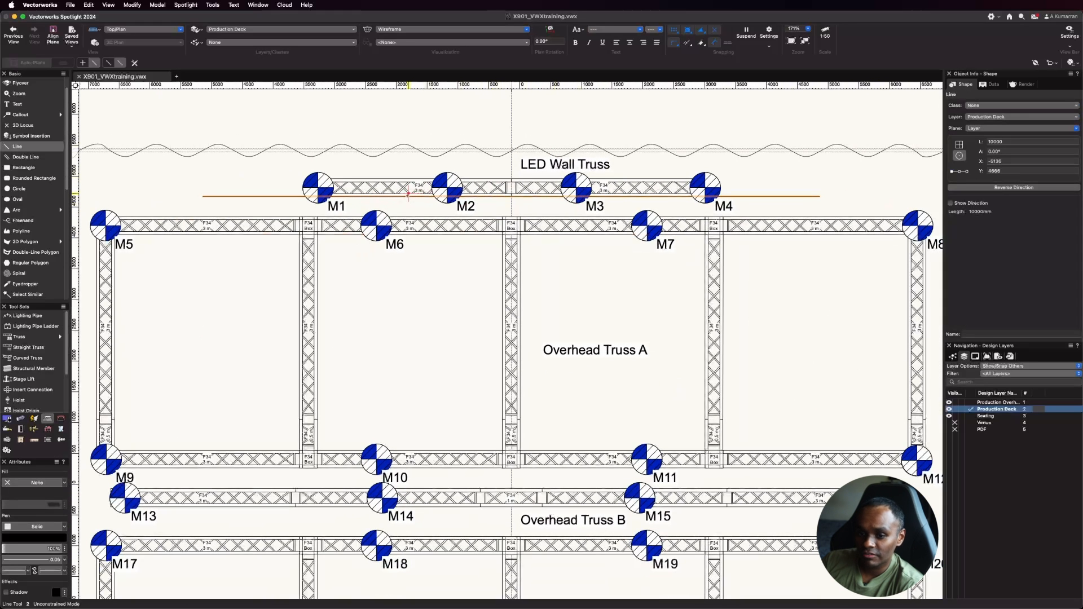
key(x)
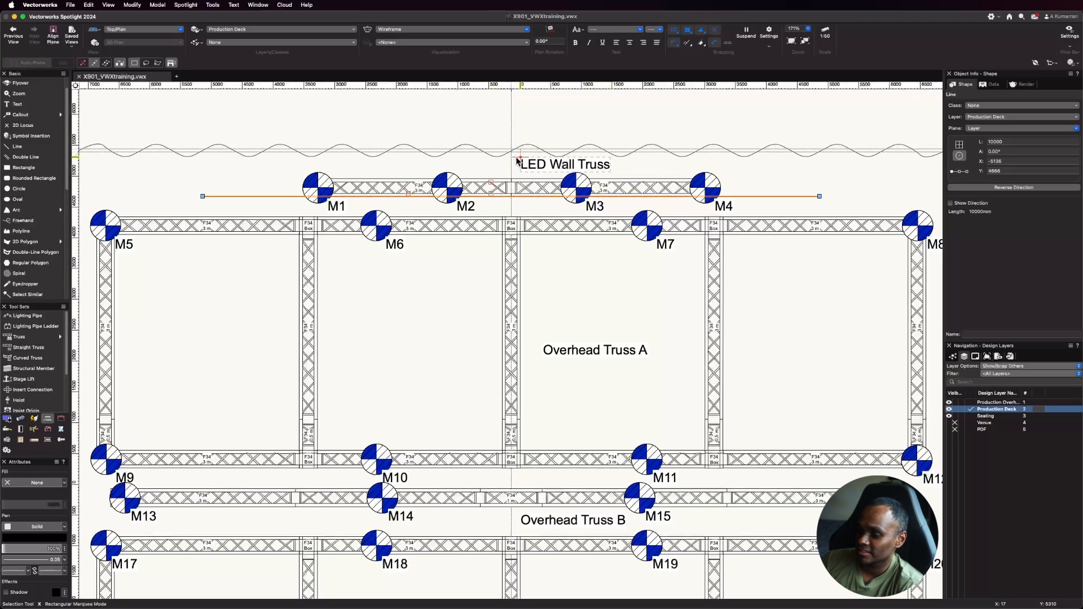
Step: Hide the Production Overhead layer
scroll(554, 181, down, 3)
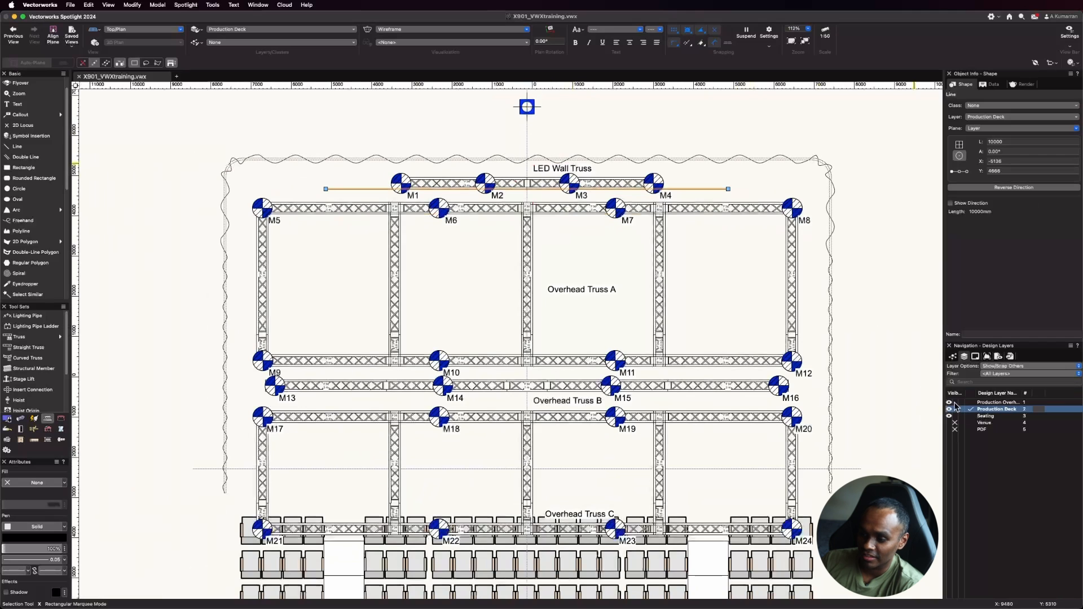
click(953, 402)
scroll(585, 269, down, 2)
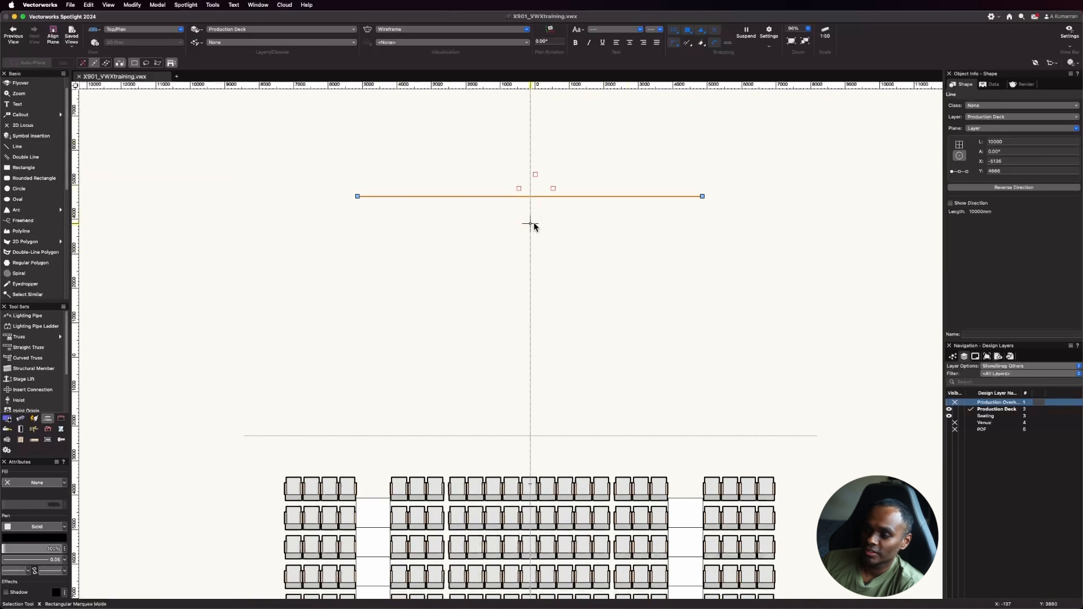
scroll(533, 226, up, 1)
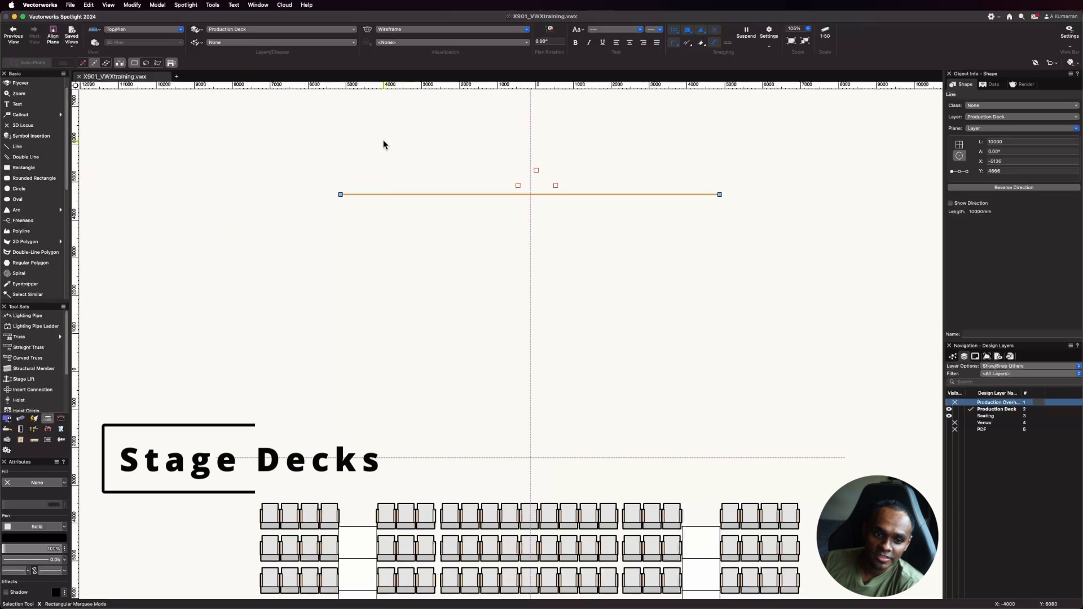
Step: Place two unrotated stage decks end to end below the reference line, extending stage-left from the centre line
click(59, 419)
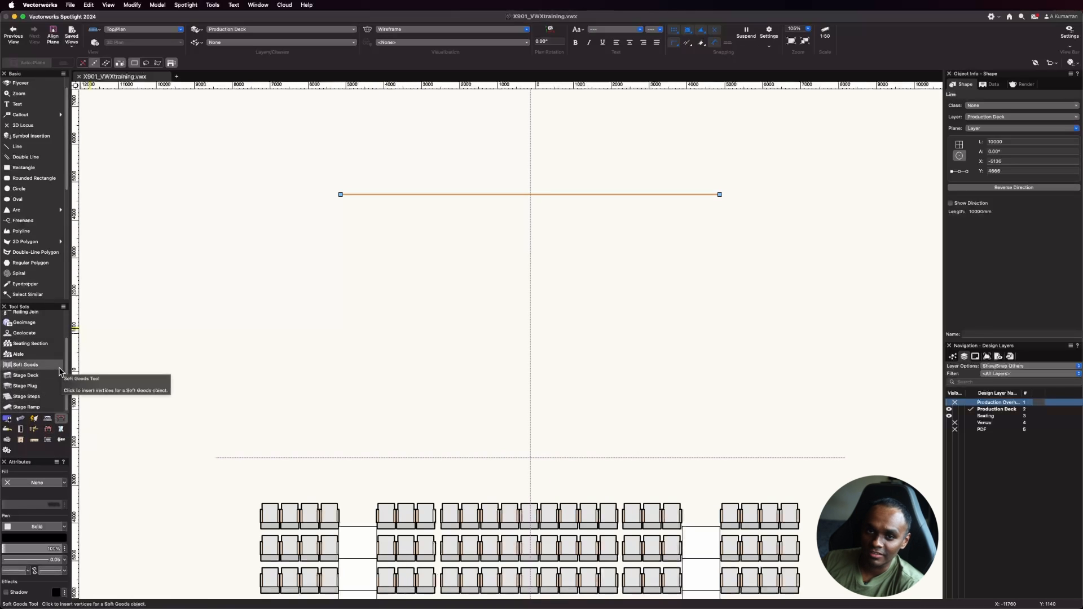
click(31, 376)
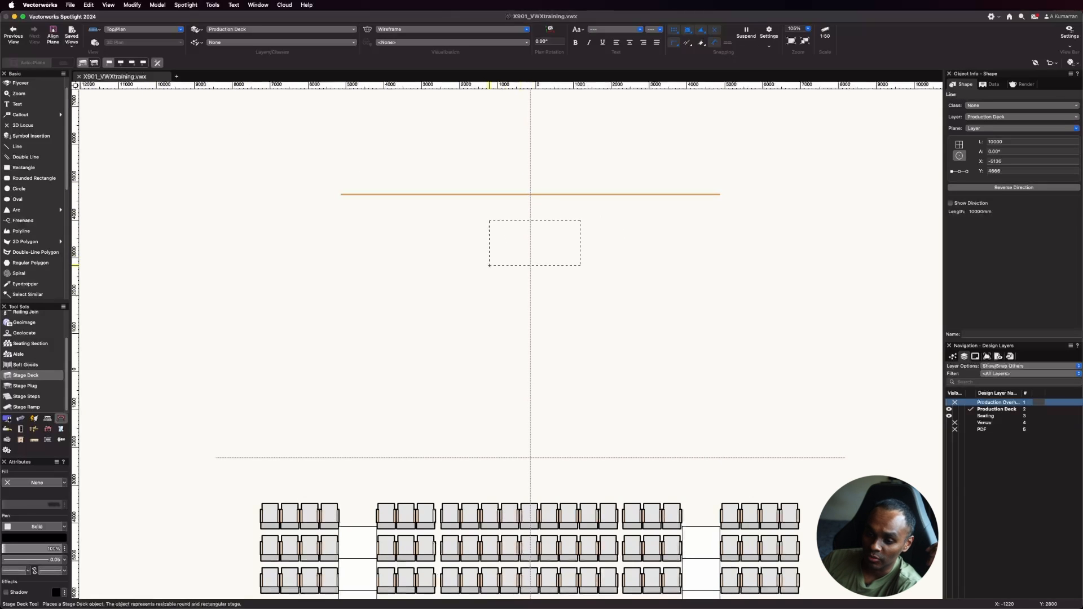
click(530, 263)
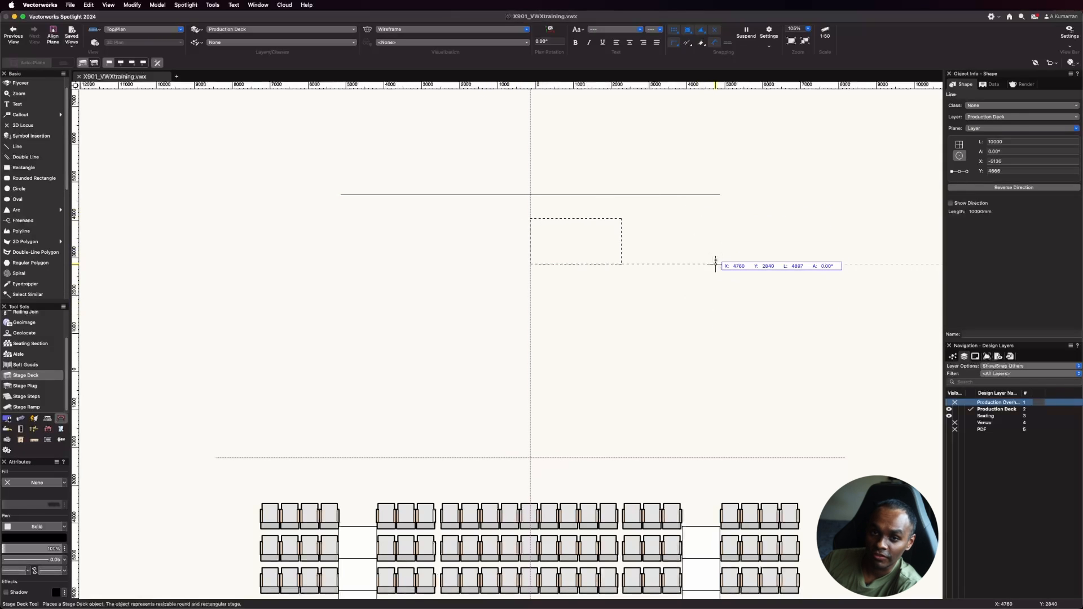
click(715, 264)
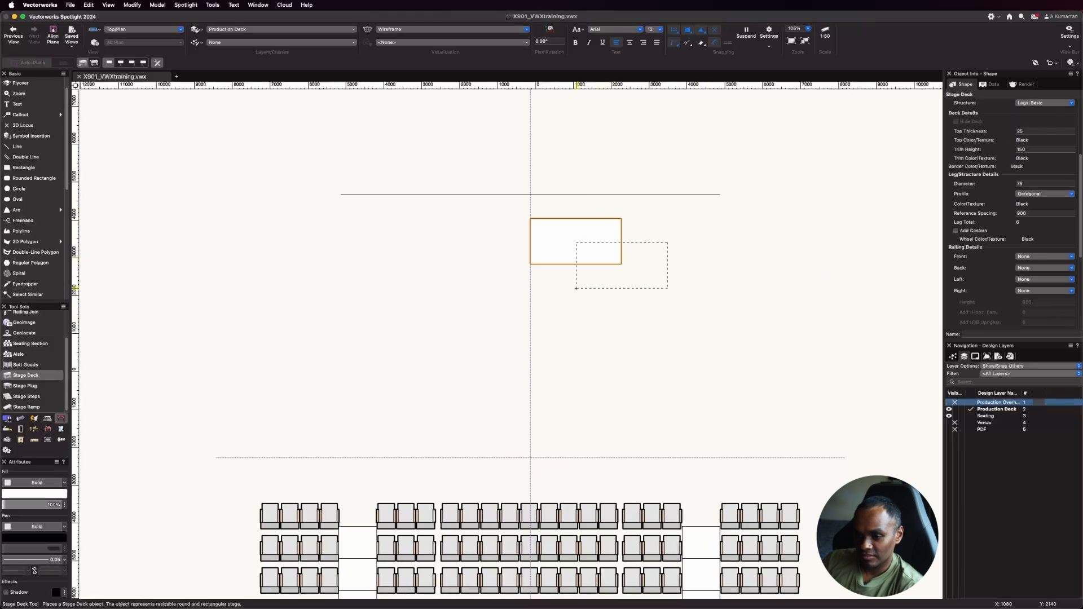
click(622, 264)
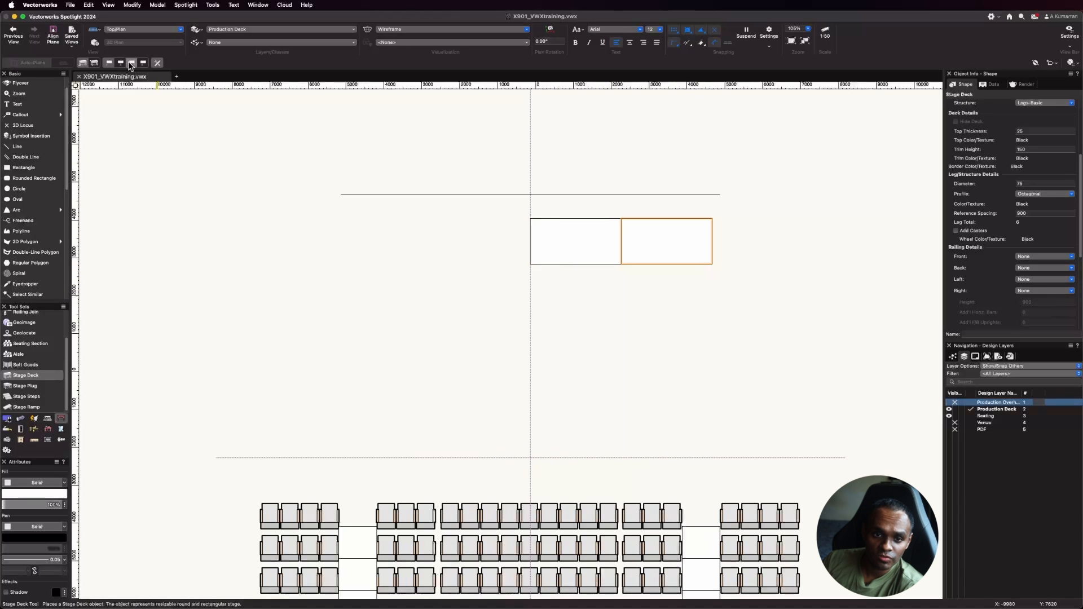
Step: Place two more stage decks on the opposite side of the centre line to complete a straight row of four
click(530, 263)
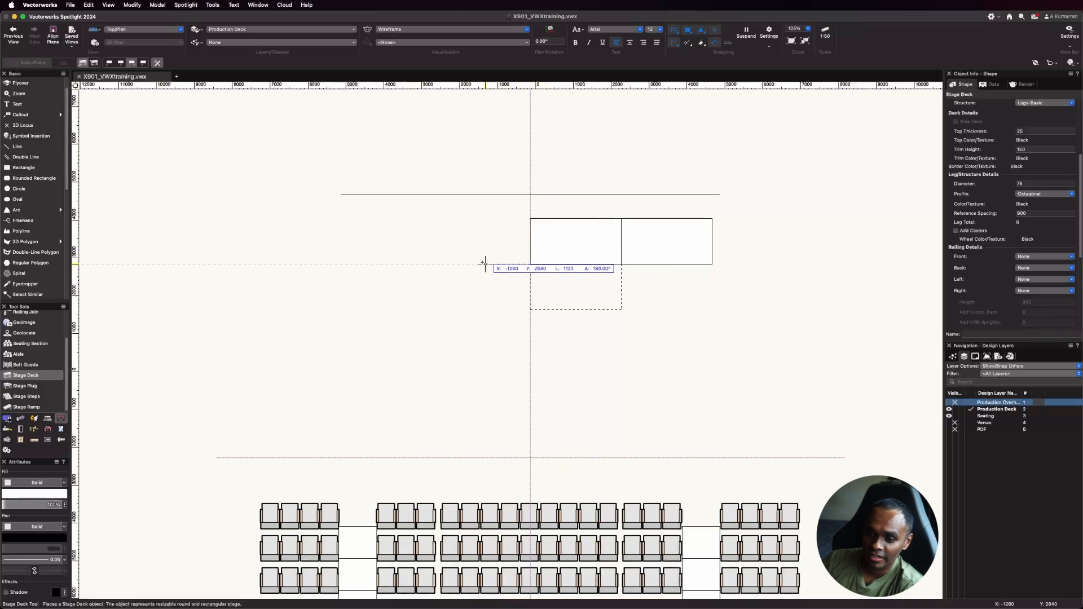
click(795, 263)
click(439, 264)
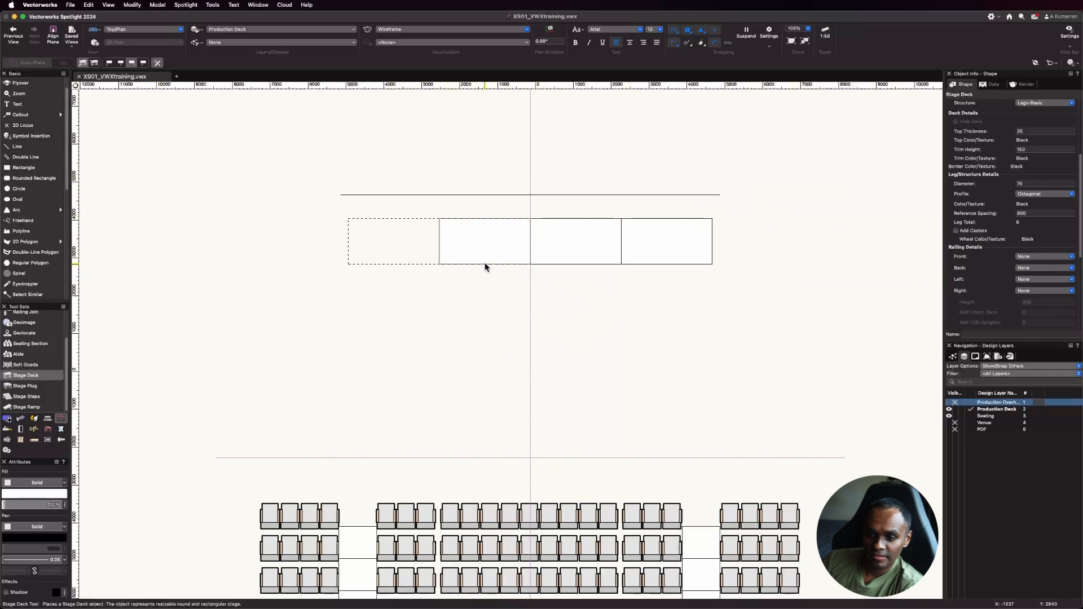
click(486, 266)
key(x)
click(270, 242)
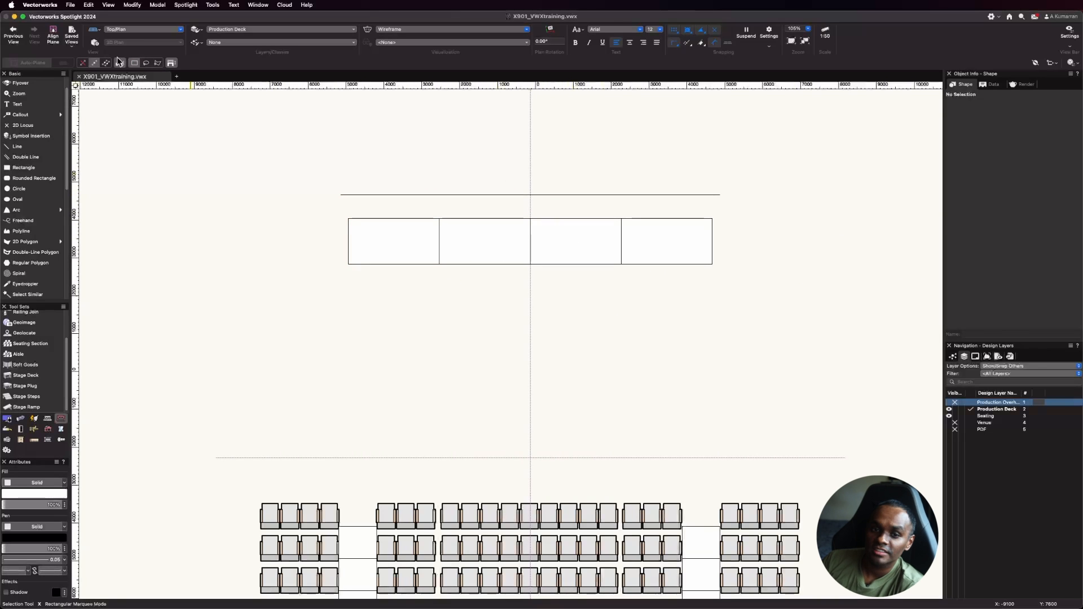
Step: Switch to the Left Isometric view and select the end stage deck nearest the viewer
click(147, 34)
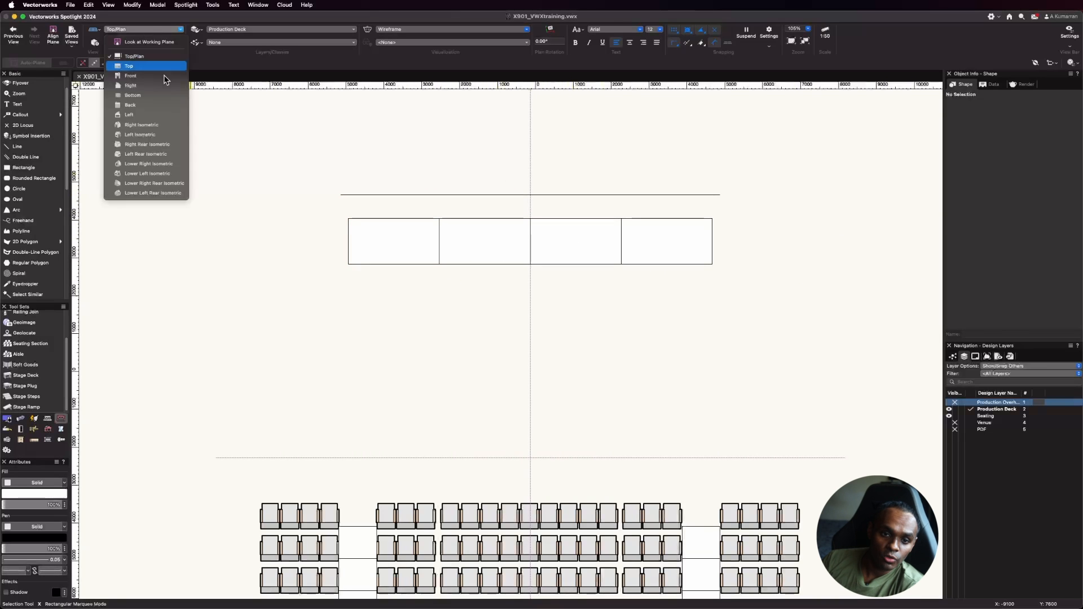
click(156, 131)
scroll(314, 265, up, 3)
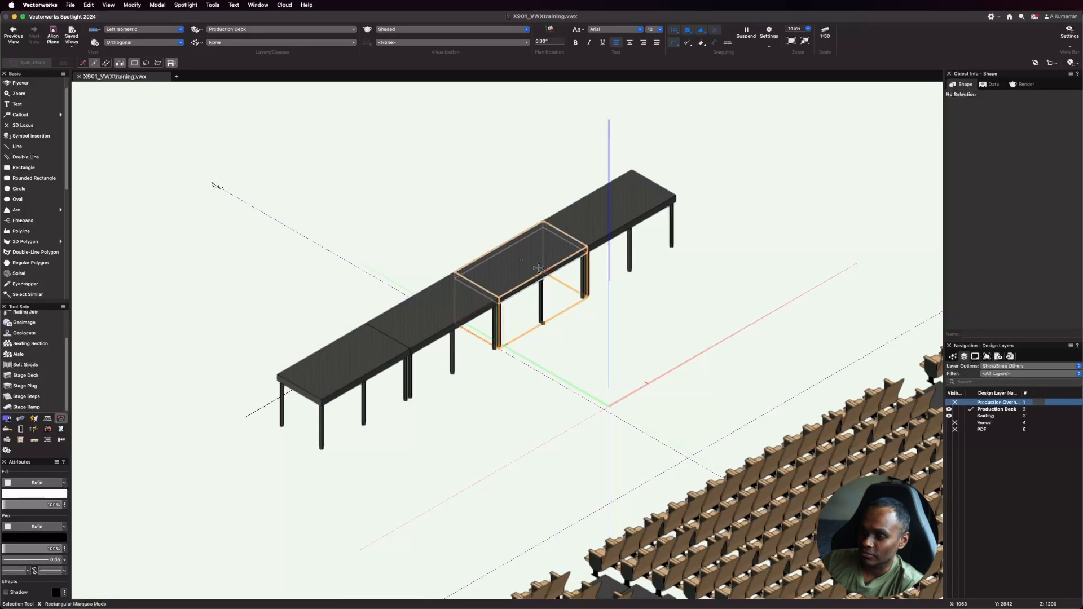
scroll(723, 254, down, 1)
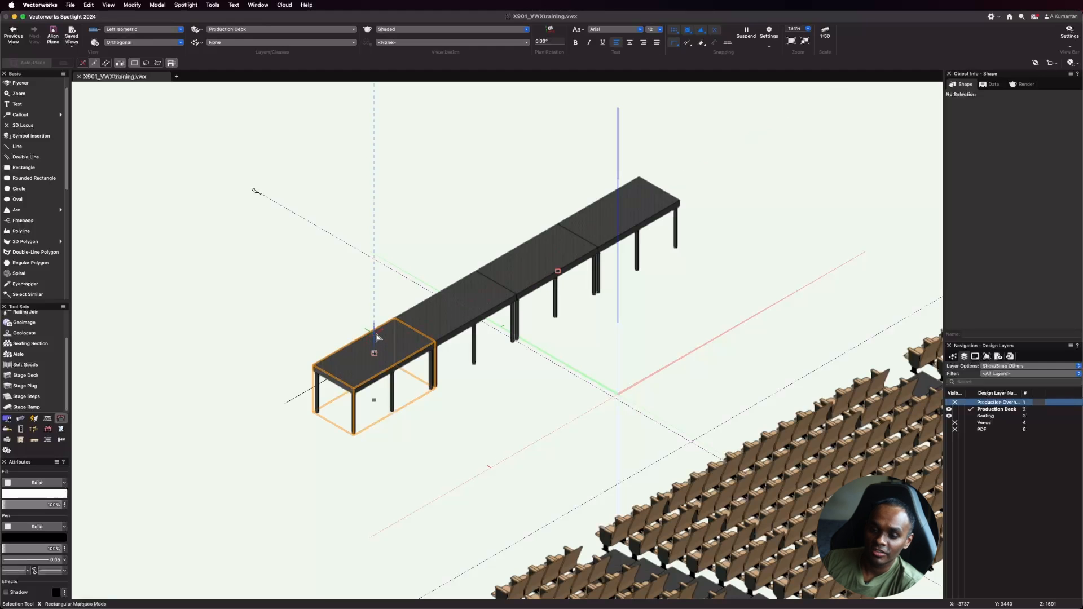
scroll(377, 336, up, 4)
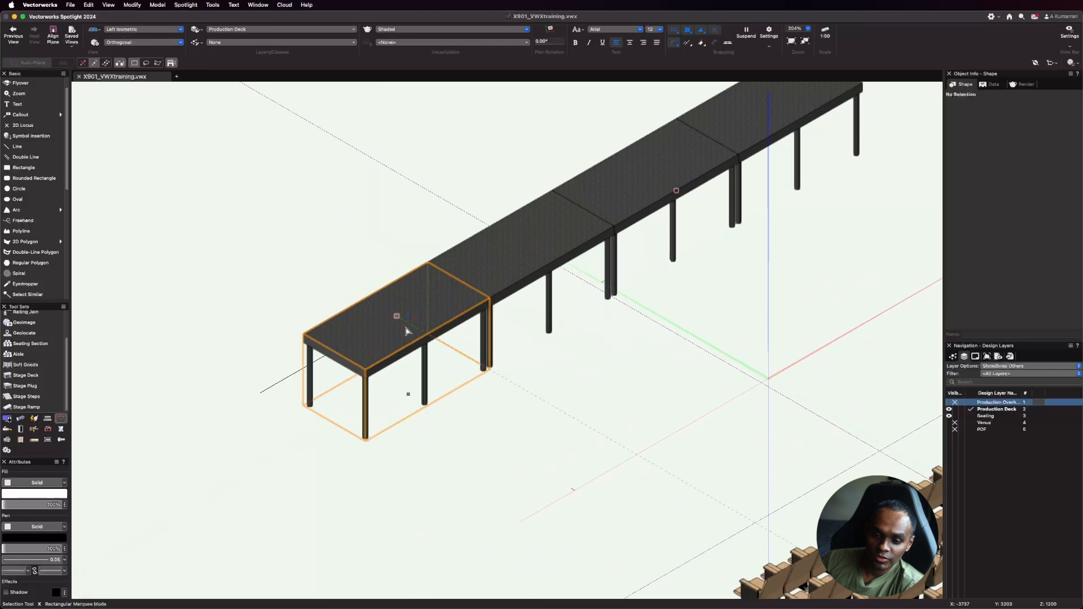
click(404, 334)
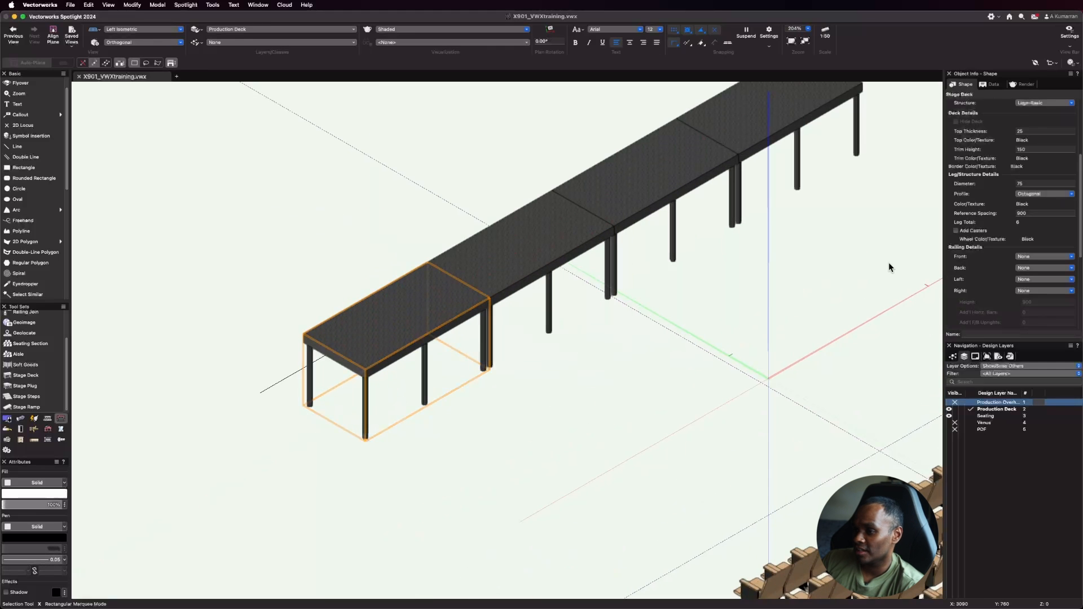
scroll(998, 184, up, 3)
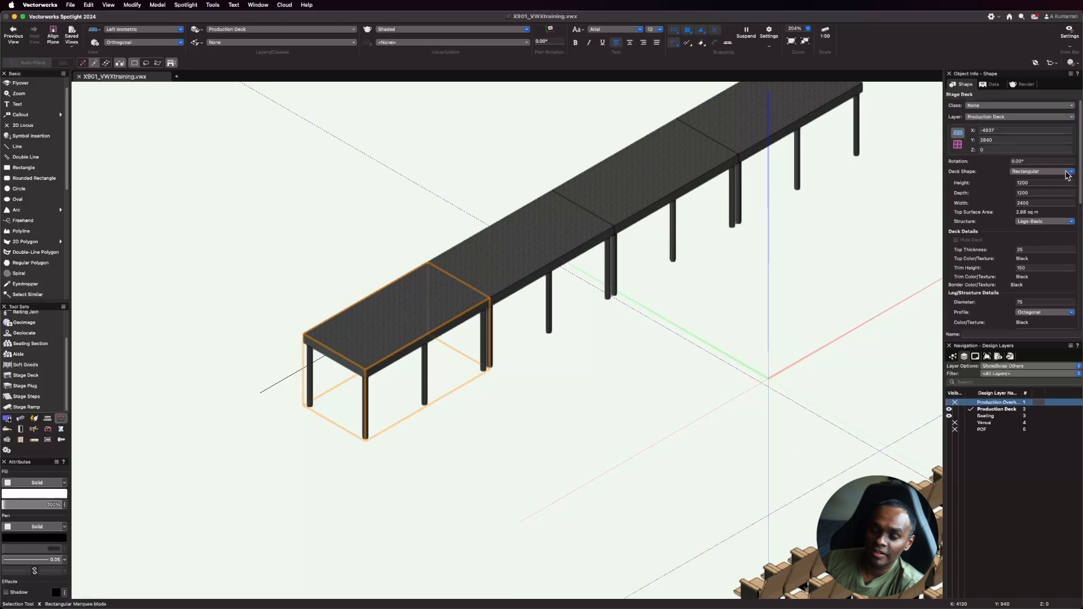
Step: Try the Round deck shape on the selected stage deck, and return it to Rectangular
click(1067, 173)
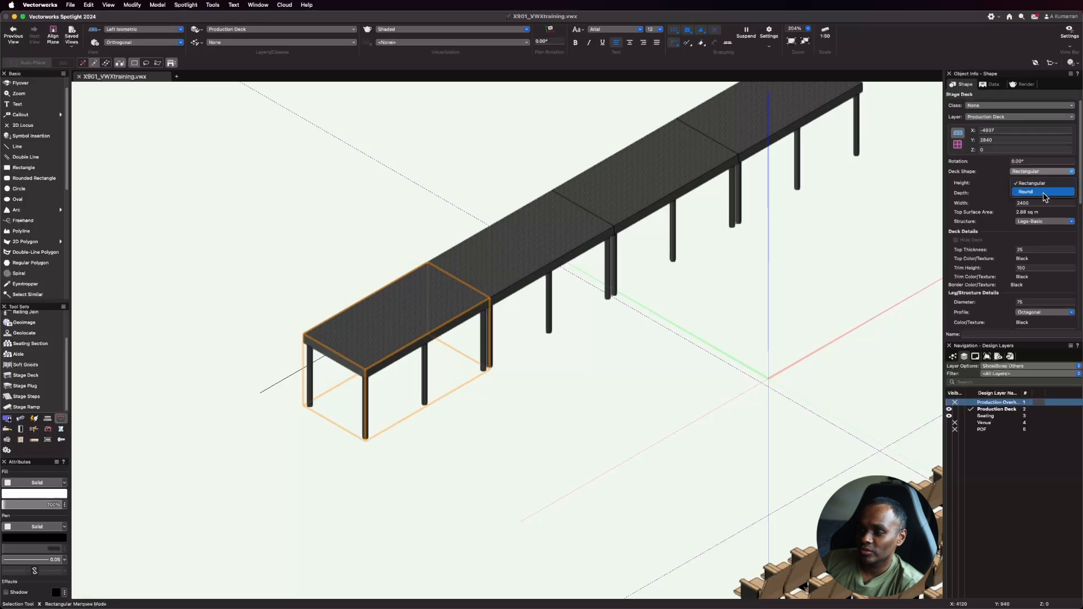
click(1061, 176)
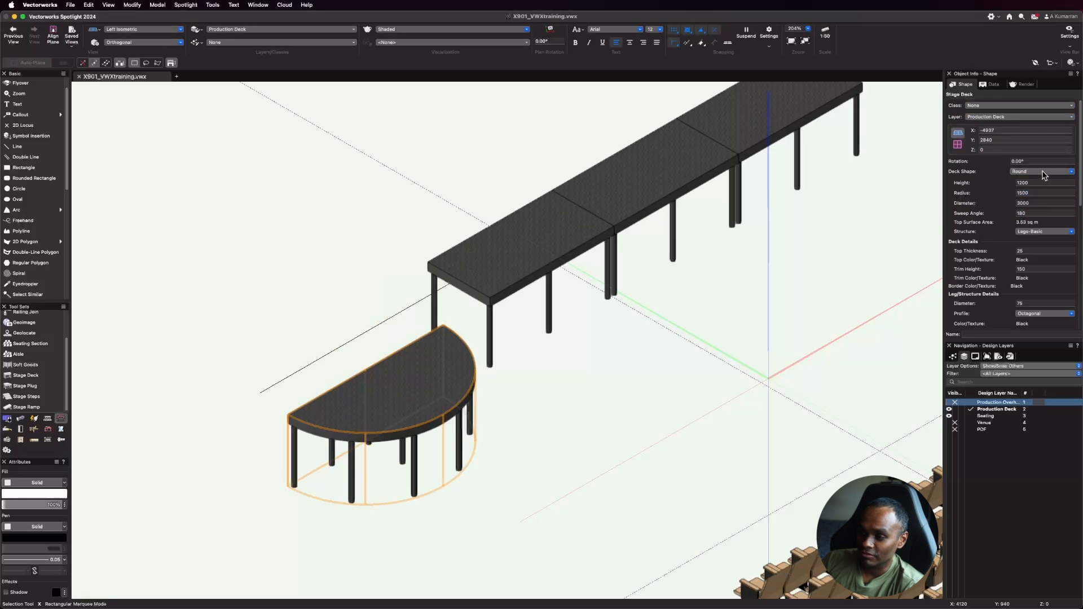
click(1042, 174)
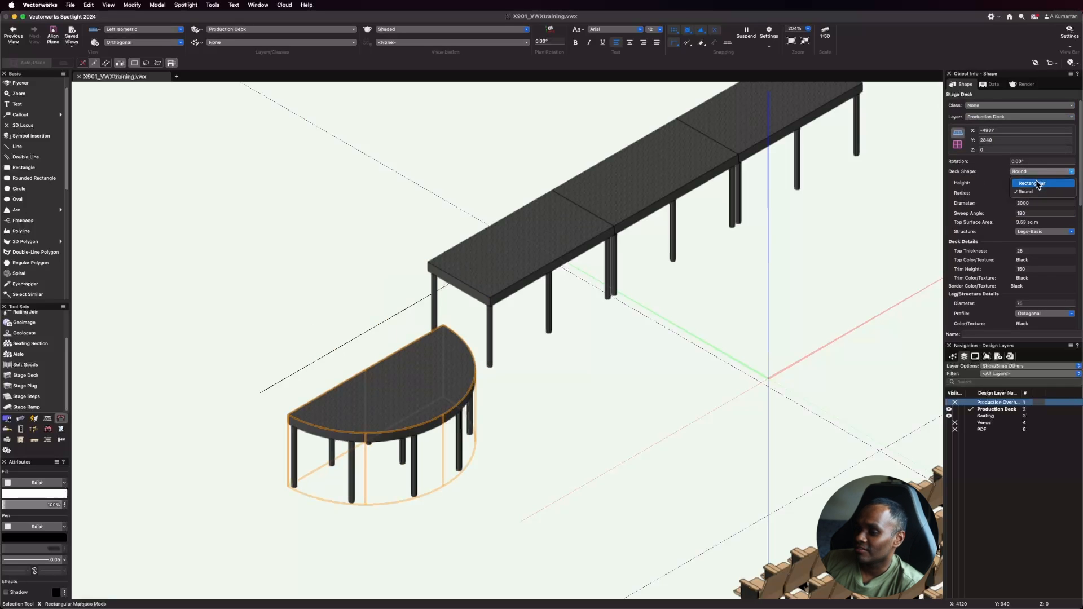
click(1037, 183)
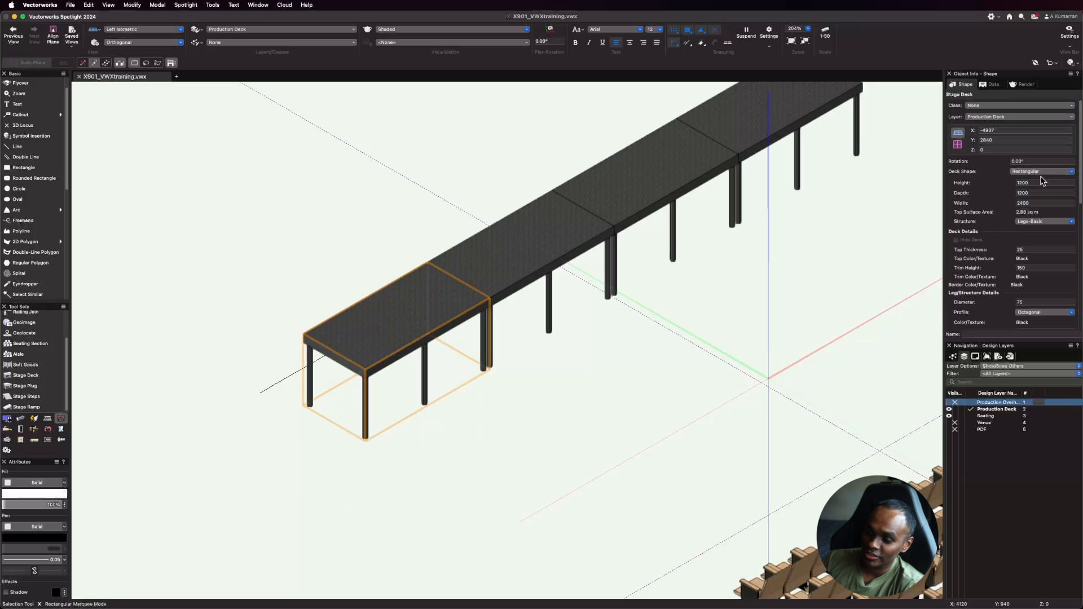
Step: Set the selected end deck's height to 800 mm
scroll(1028, 193, down, 1)
drag(1032, 173, 992, 168)
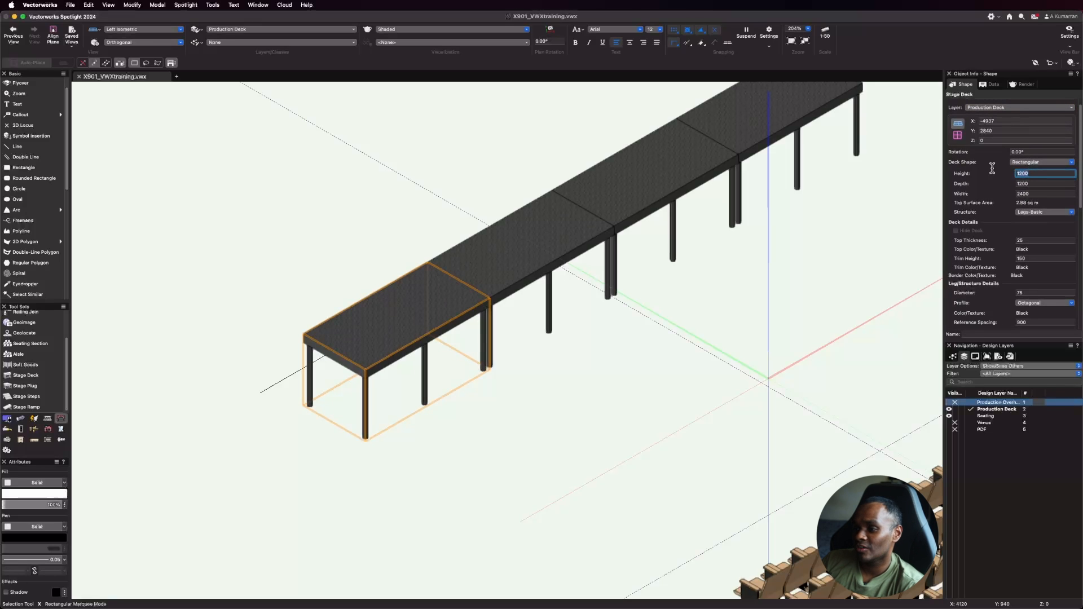
key(Tab)
key(Tab)
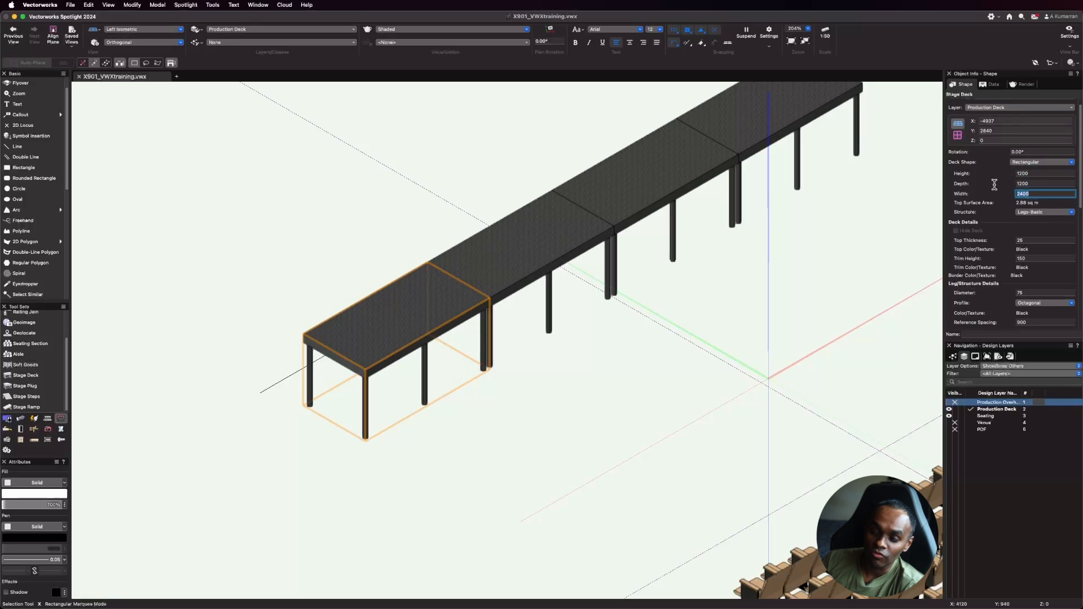
click(1032, 173)
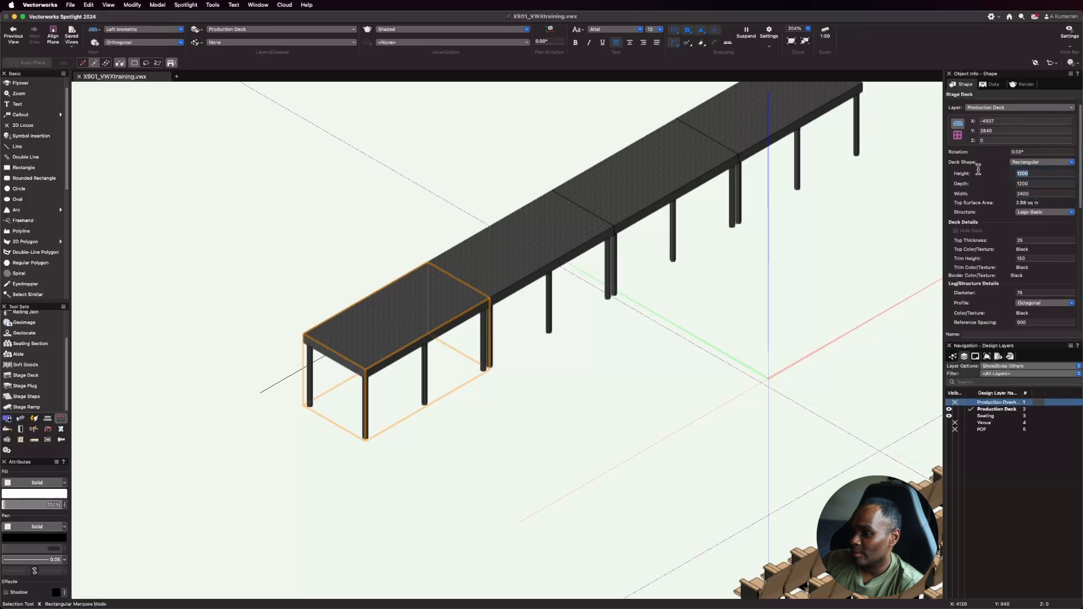
key(Return)
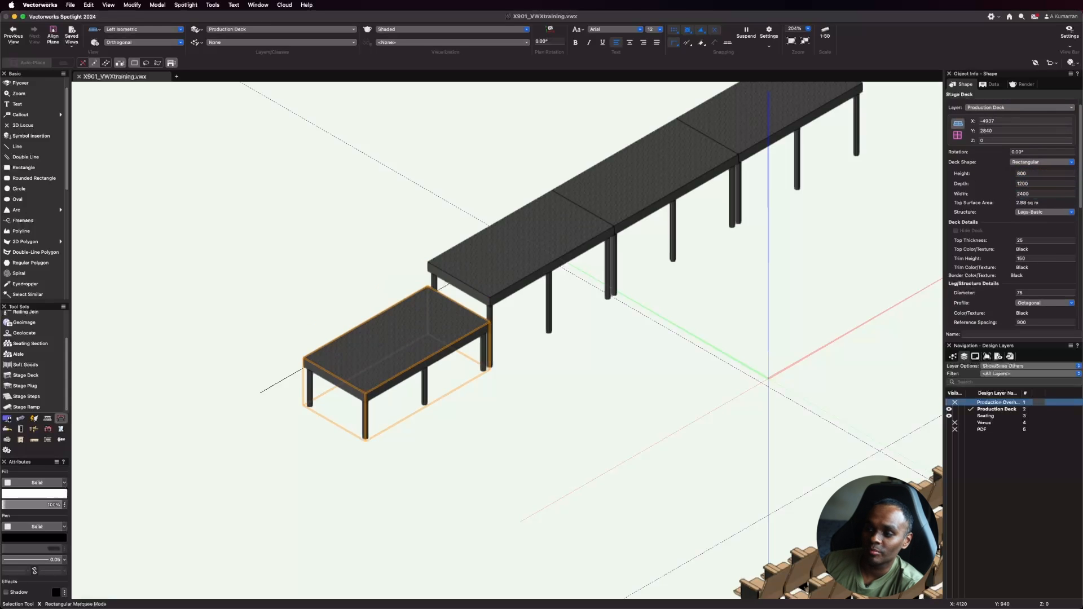
Step: Set the selected end deck's depth to 1000 mm and its width to 2000 mm
click(1019, 184)
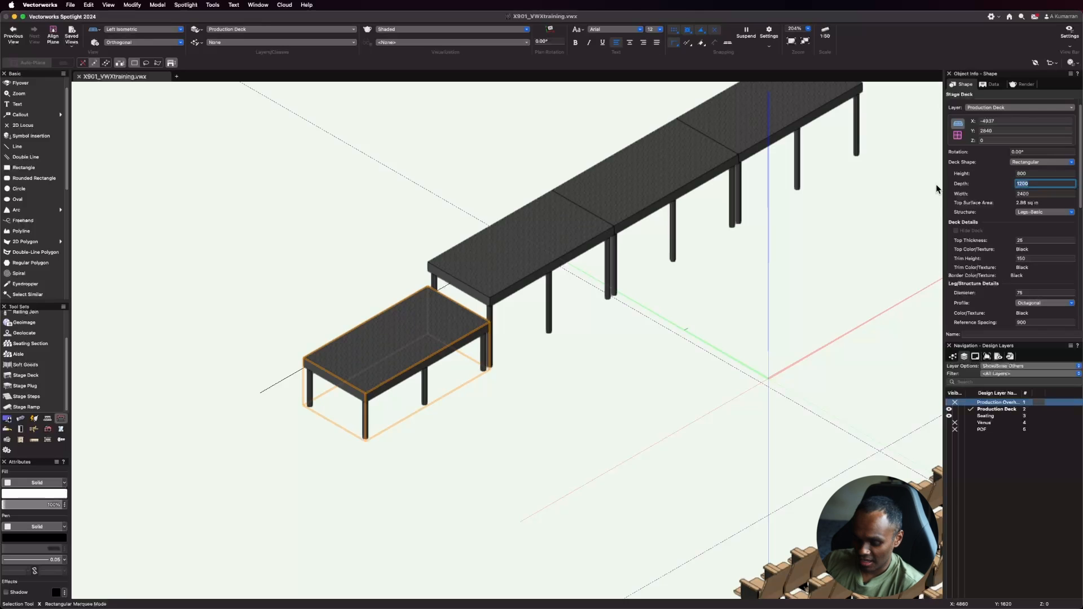
key(Return)
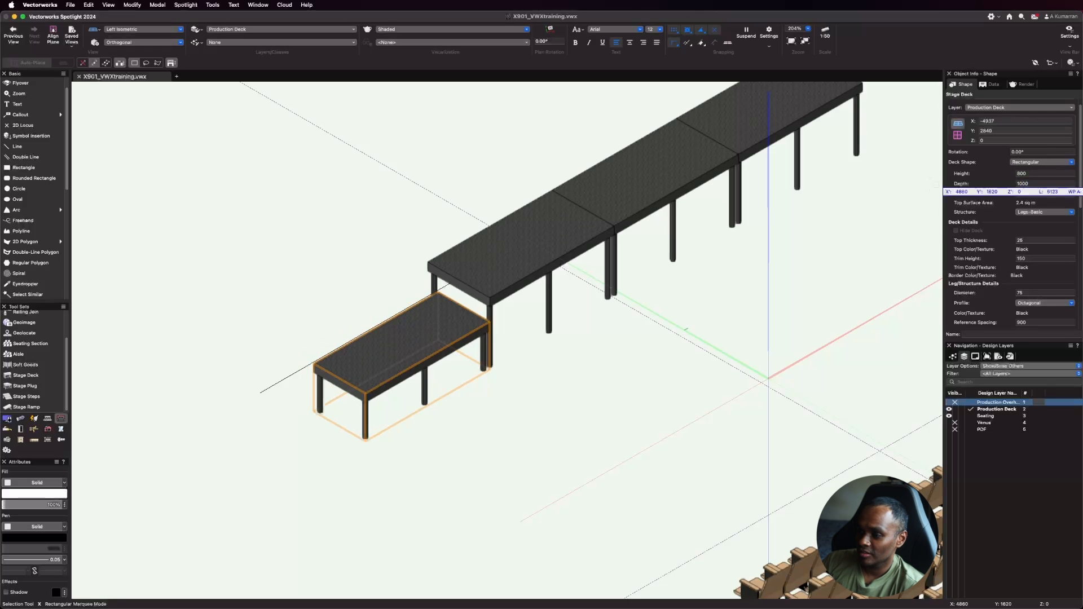
key(x)
click(415, 346)
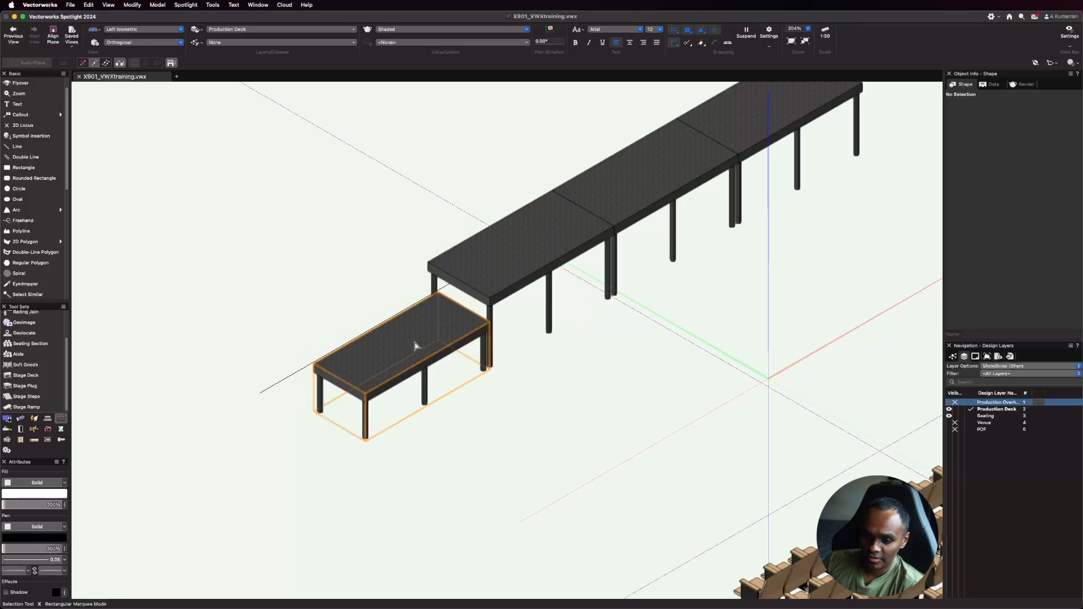
click(414, 345)
double_click(1037, 194)
text(2000)
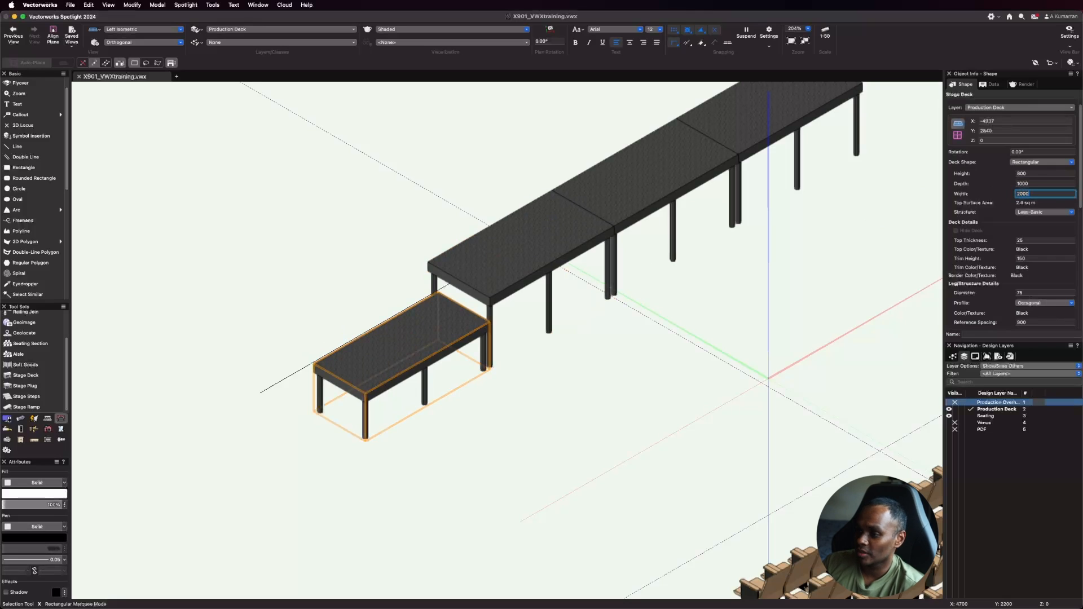
key(Return)
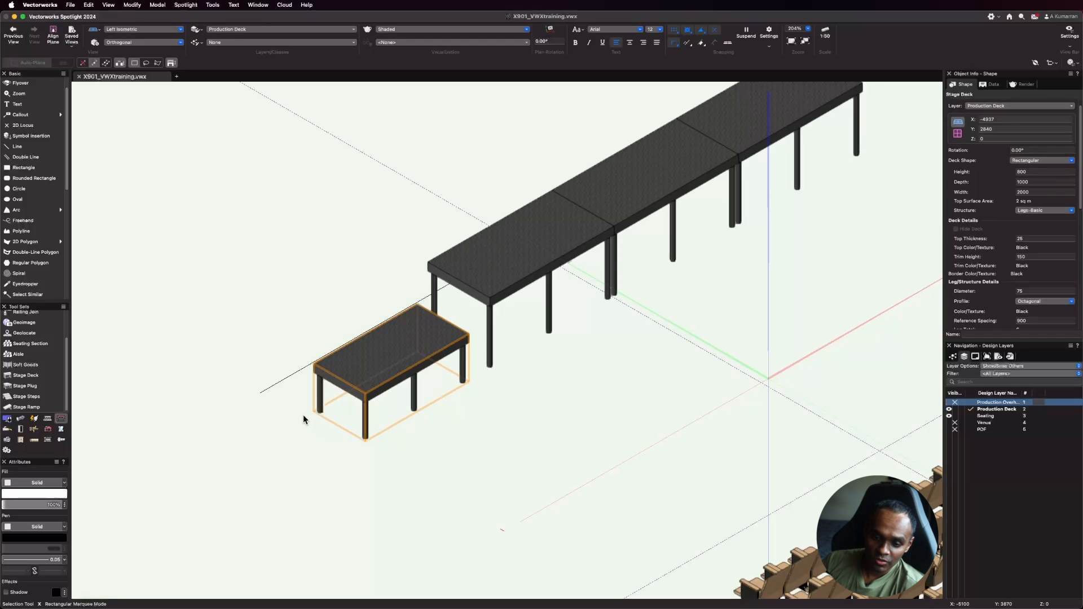
Step: Try the Legs-Braced and Folding structures on the end deck
scroll(303, 414, up, 5)
scroll(566, 461, down, 1)
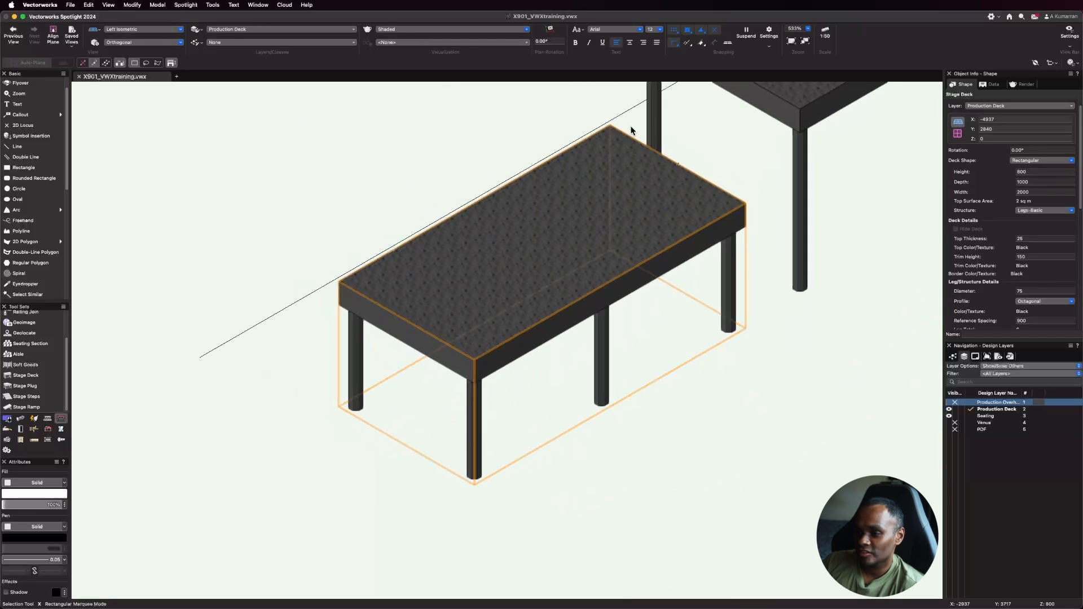
scroll(631, 128, up, 1)
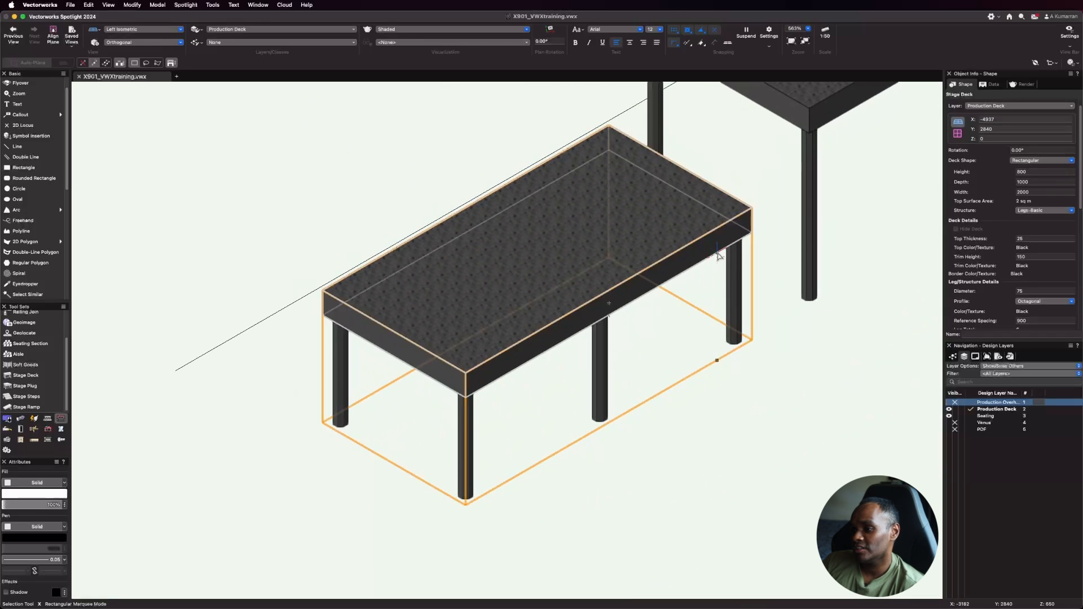
click(1066, 211)
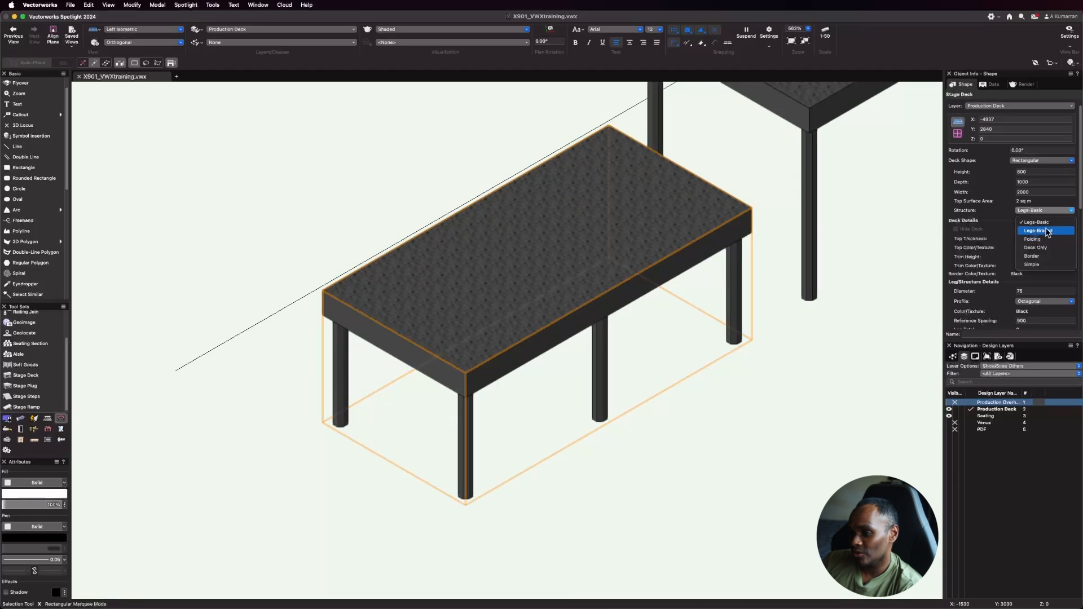
click(1046, 231)
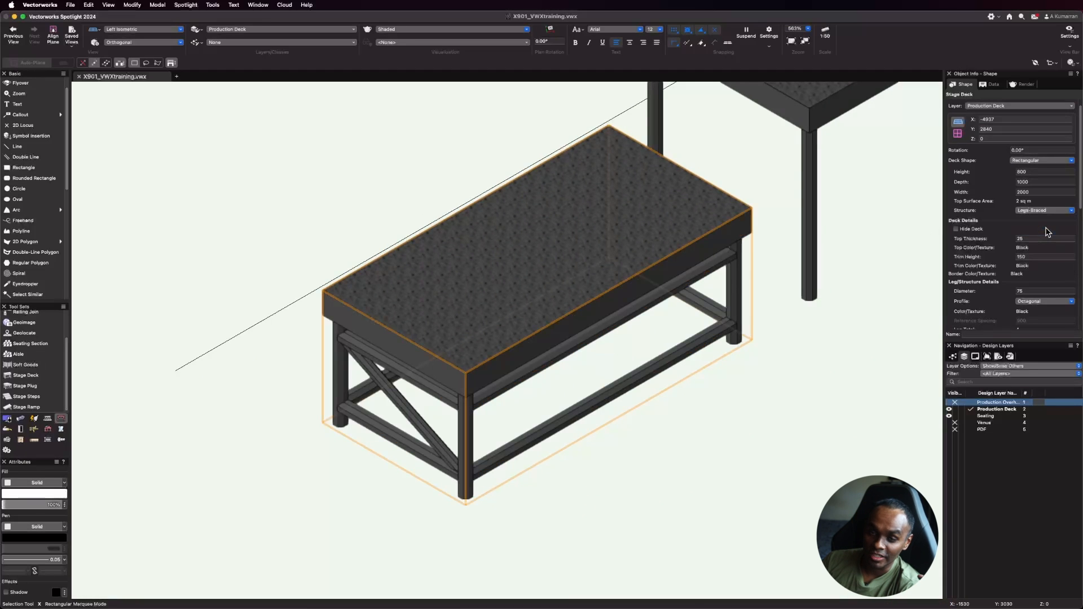
click(1047, 211)
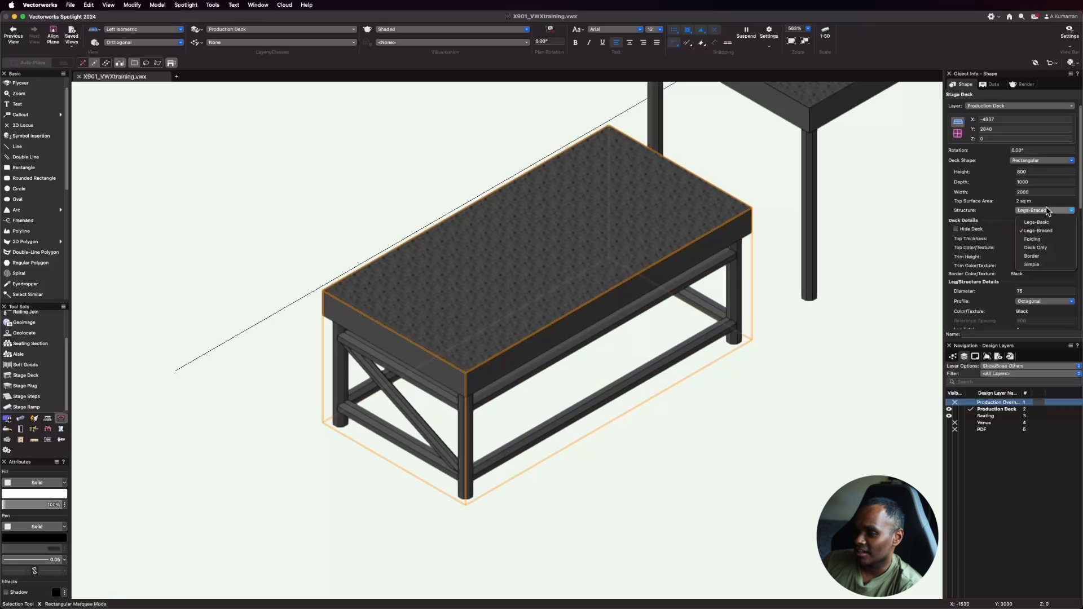
click(1037, 239)
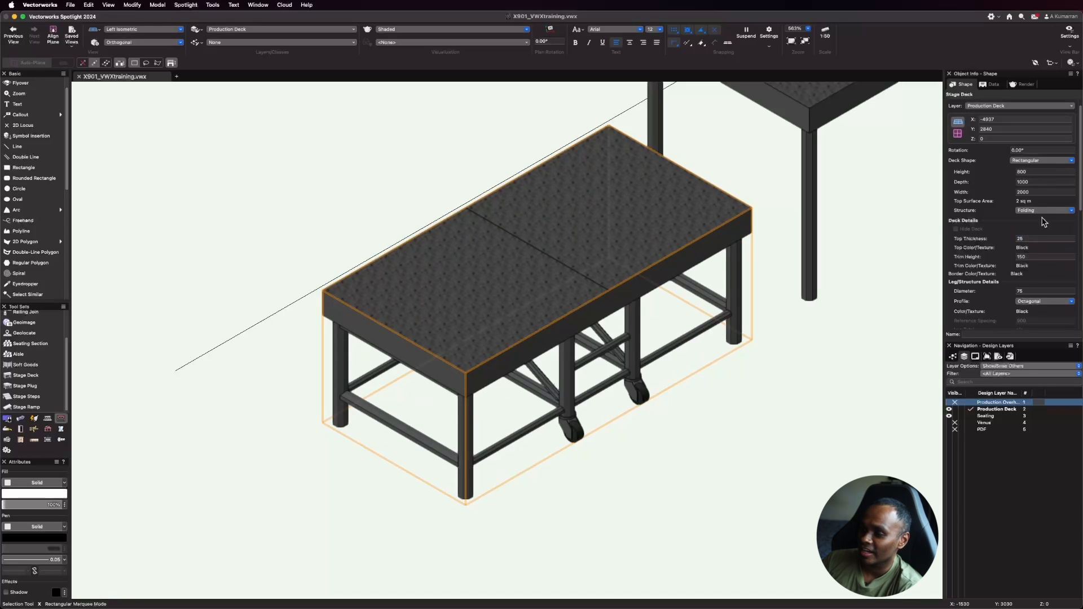
Step: Try the Deck Only, Border and Simple structures on the end deck
click(1045, 210)
click(1040, 252)
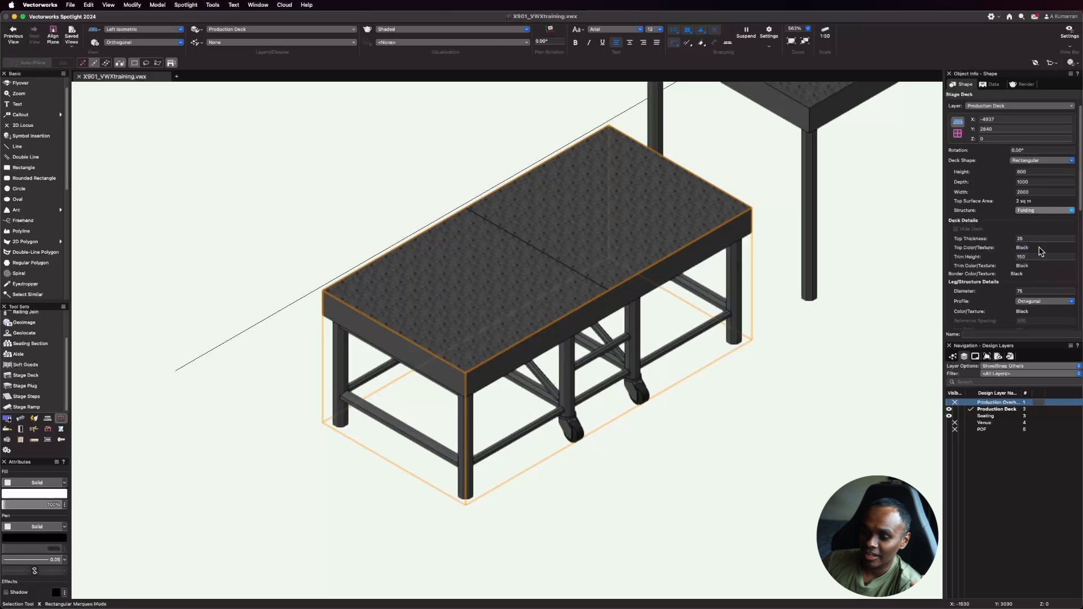
click(1042, 211)
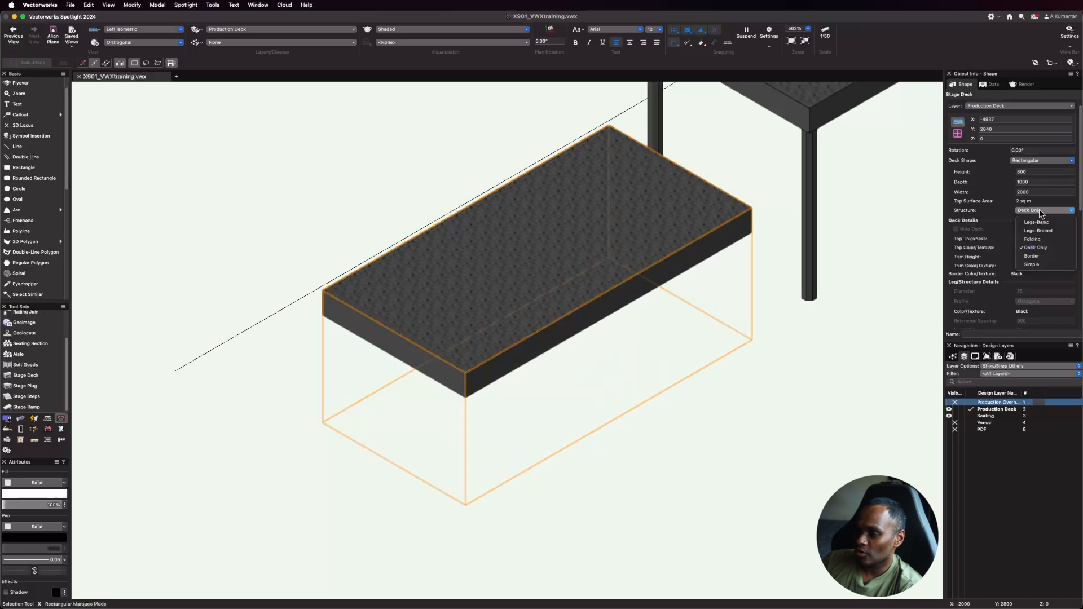
click(1036, 249)
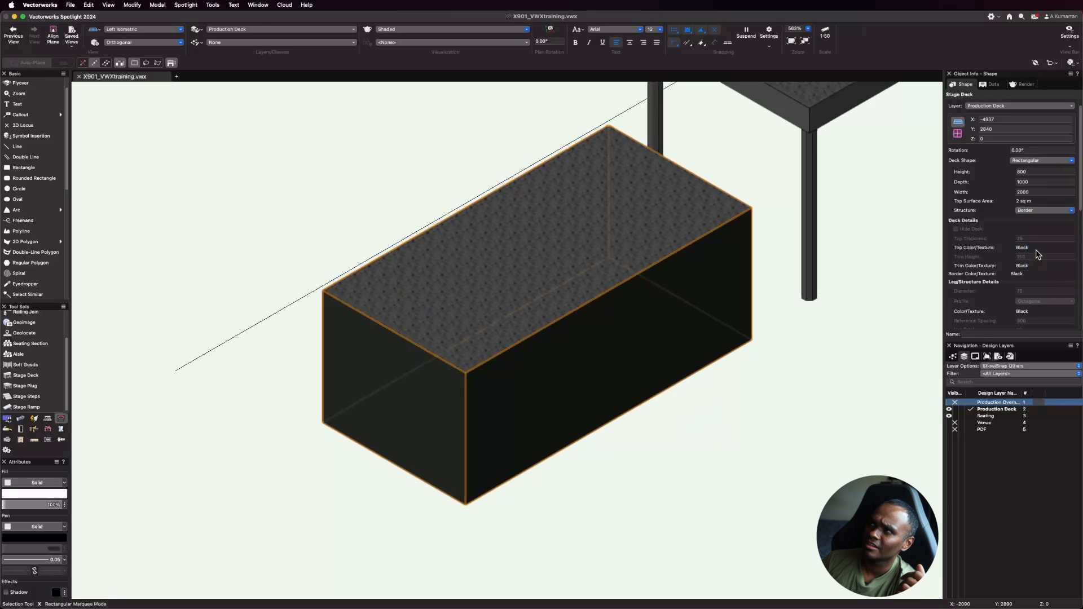
click(1042, 210)
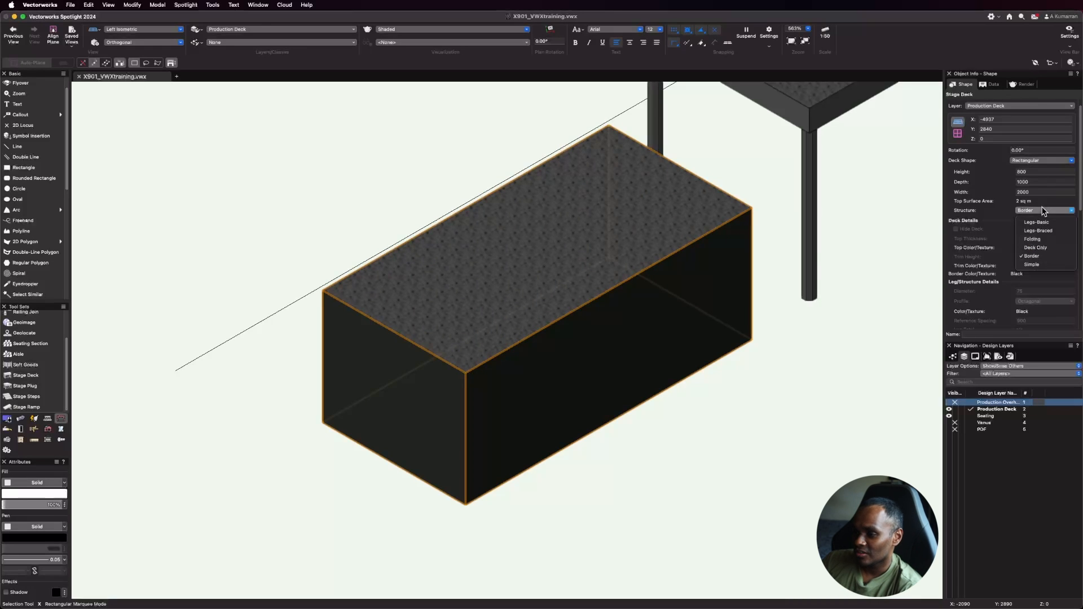
click(1032, 264)
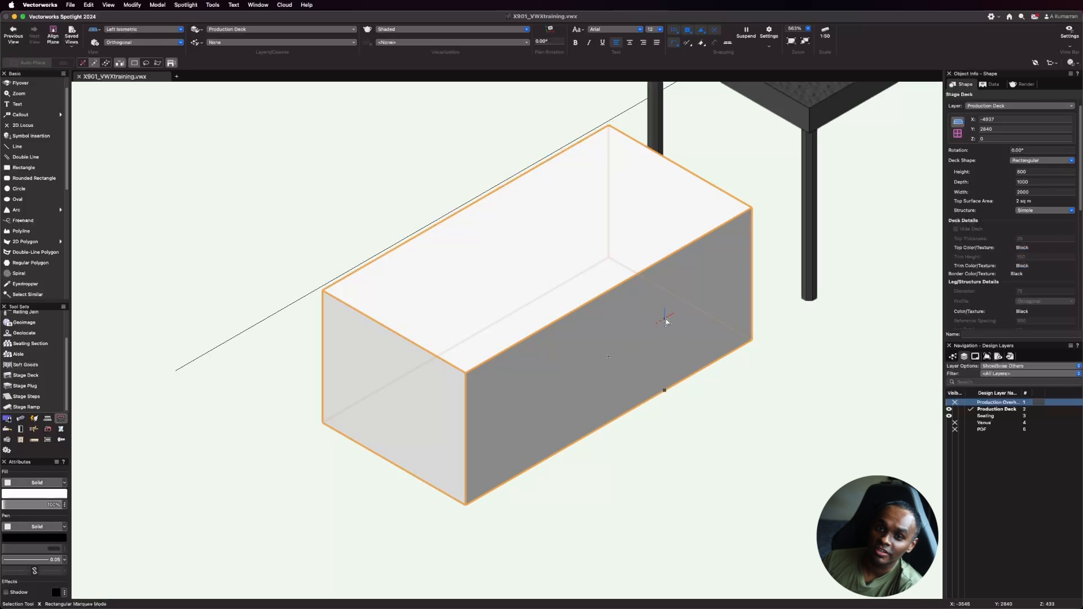
Step: Return the end deck's structure to Legs-Basic
scroll(746, 385, down, 2)
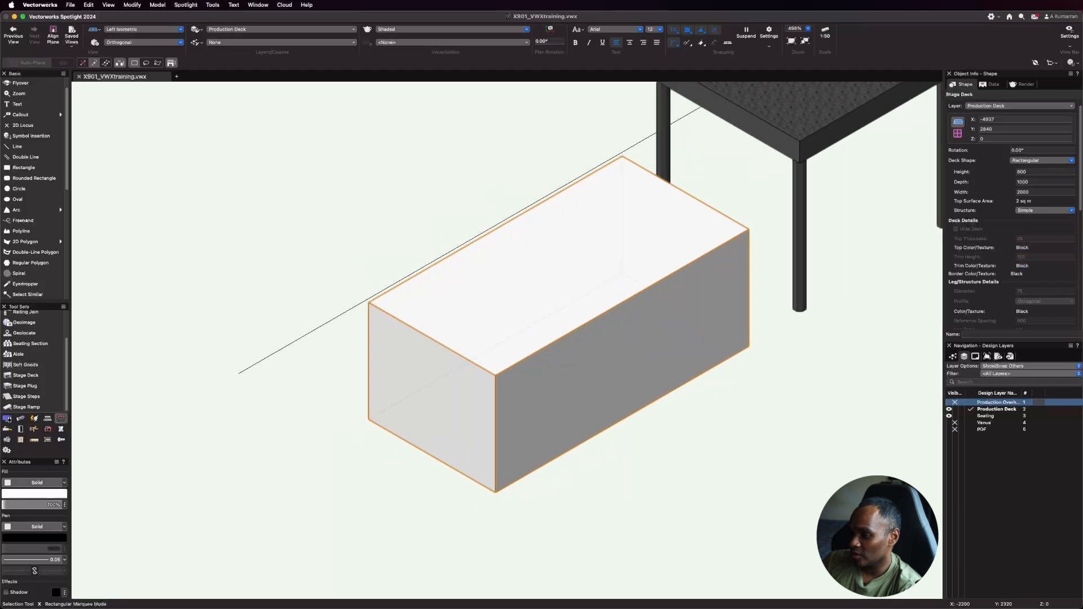
click(1058, 165)
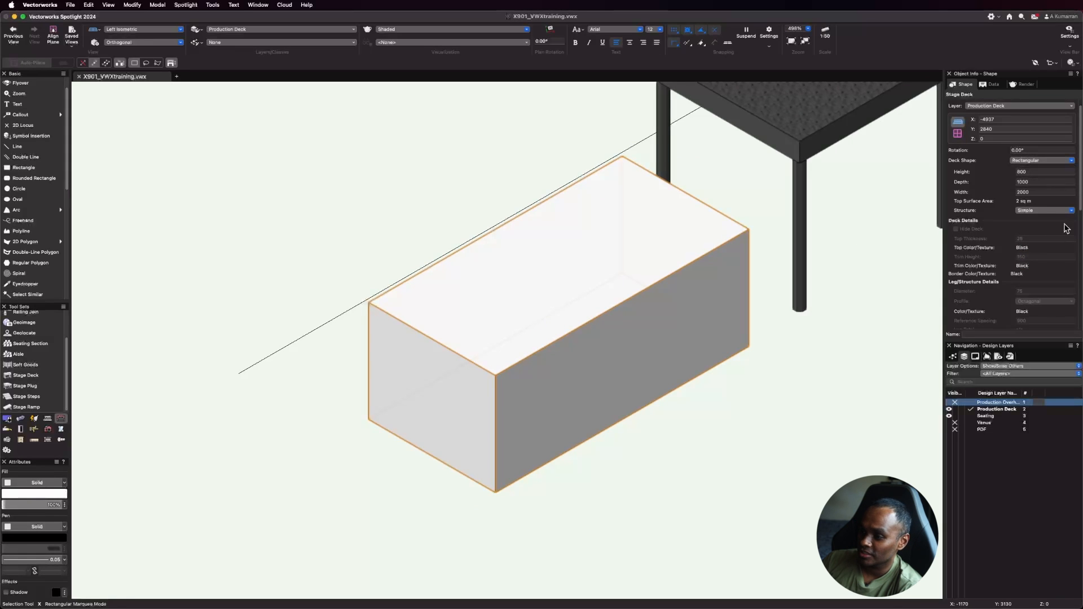
click(1061, 210)
click(1058, 222)
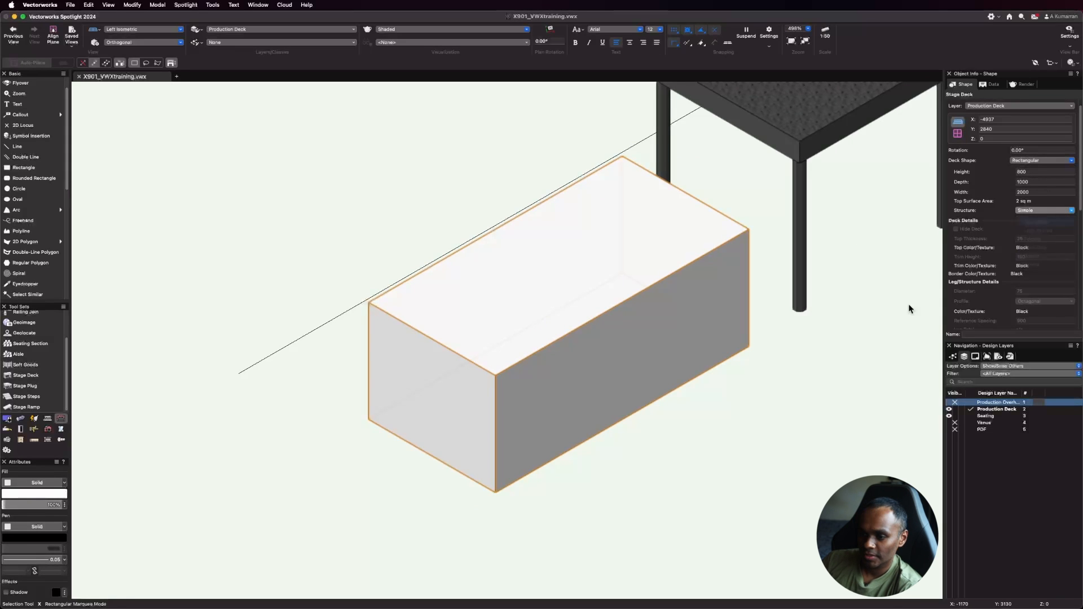
Step: Try a trim height of 300 mm on the end deck
scroll(530, 358, down, 5)
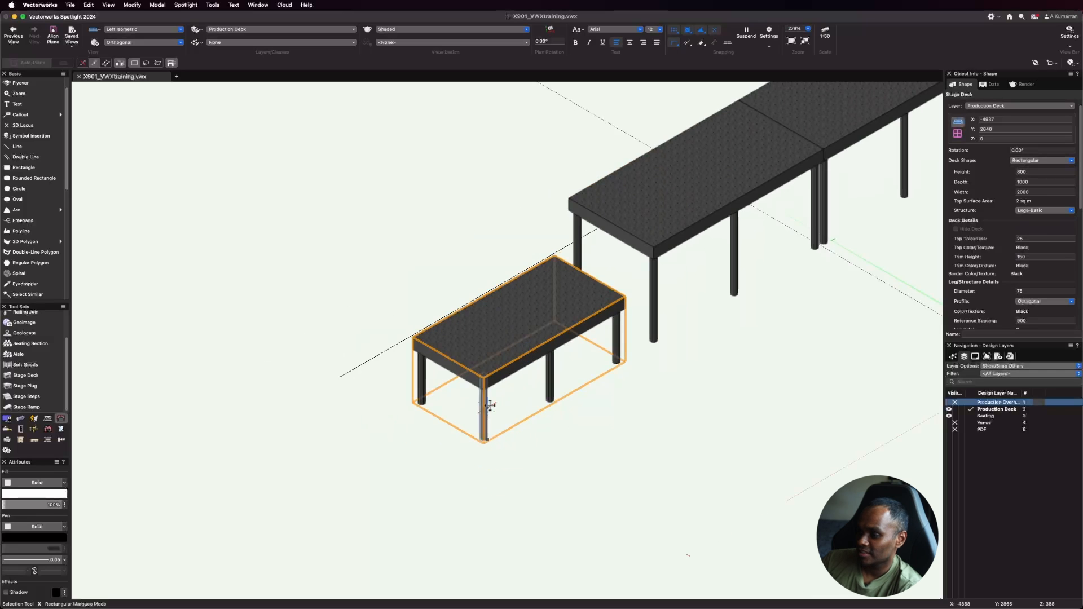
scroll(488, 402, up, 2)
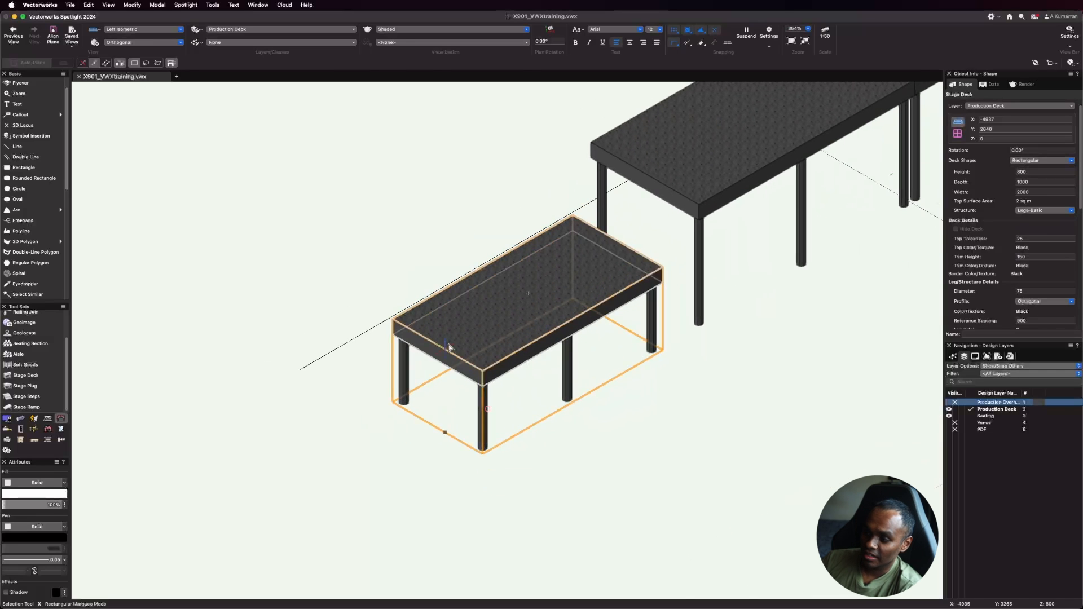
scroll(446, 349, up, 1)
scroll(1018, 243, down, 1)
scroll(1018, 243, down, 3)
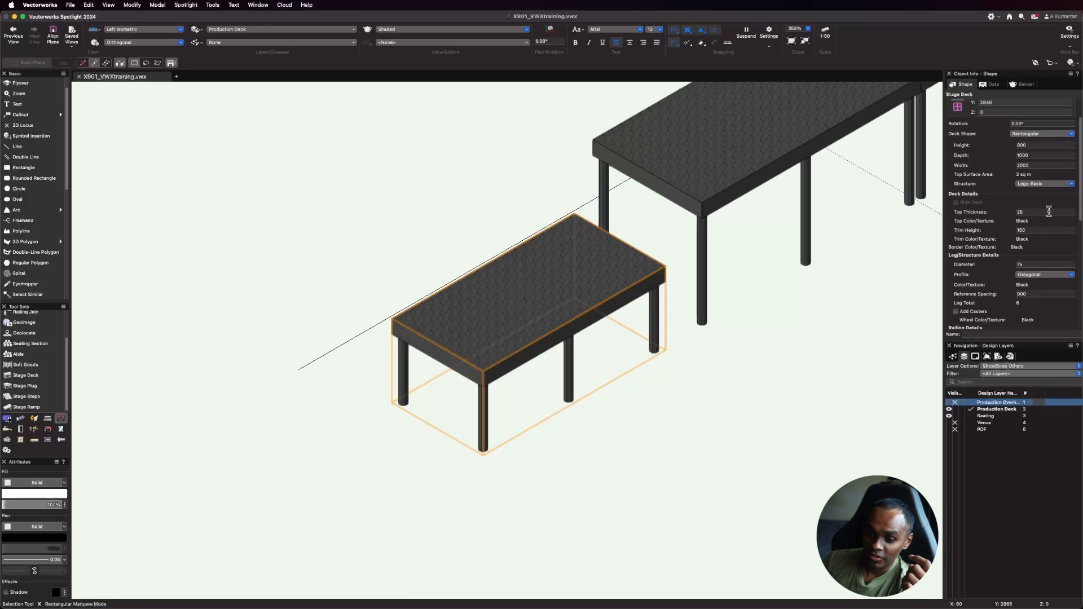
scroll(649, 324, up, 3)
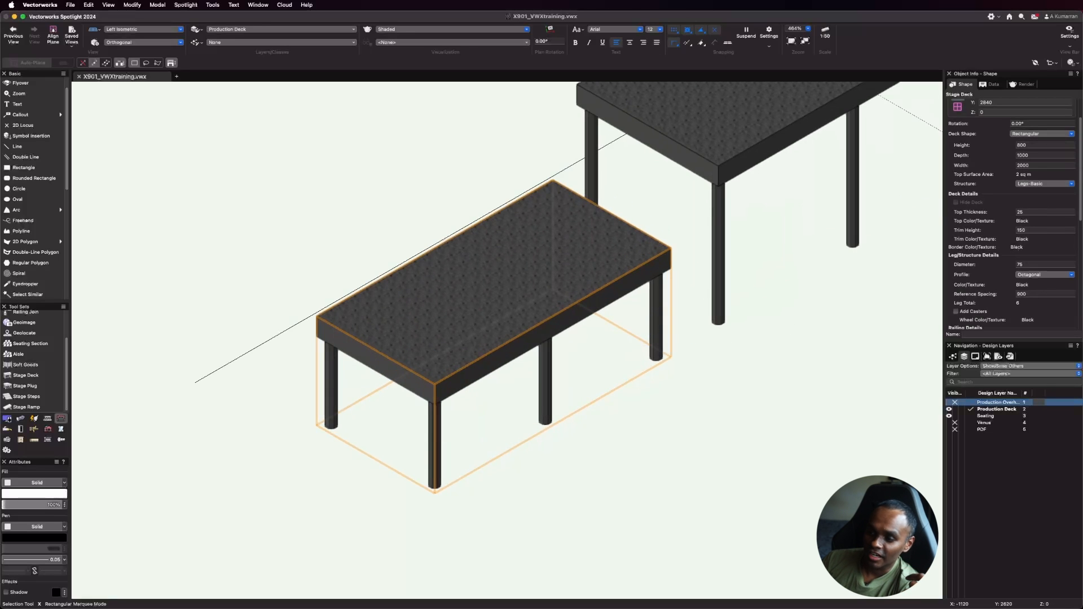
click(1034, 229)
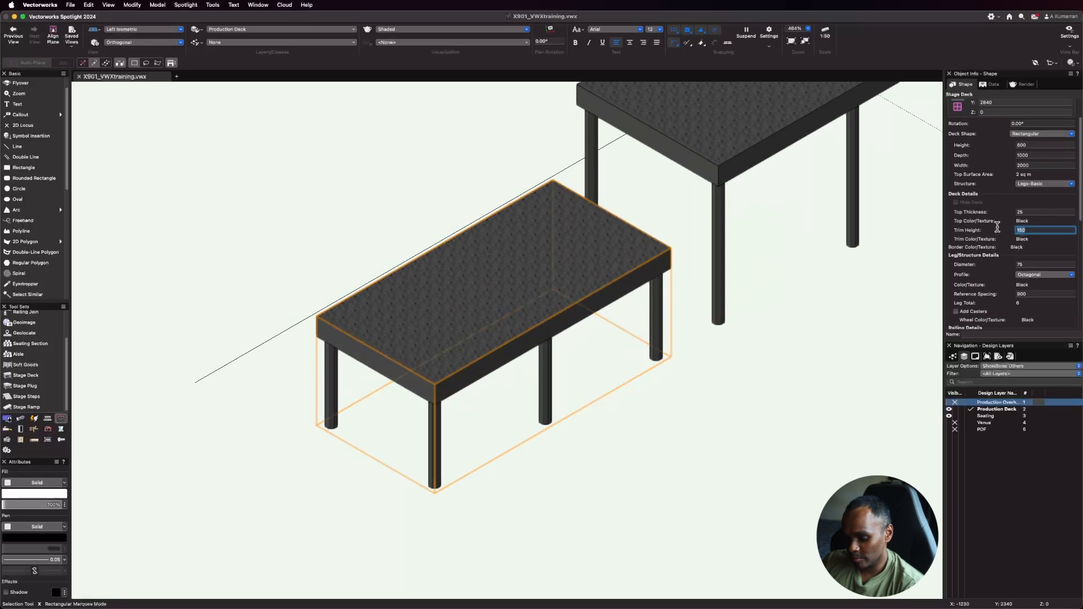
text(1)
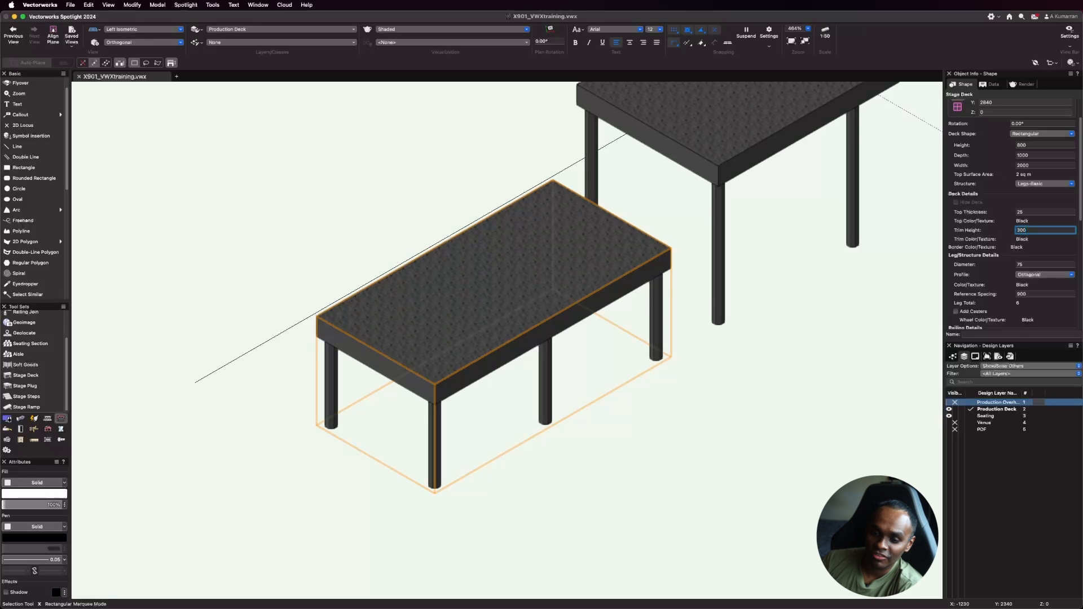
key(Return)
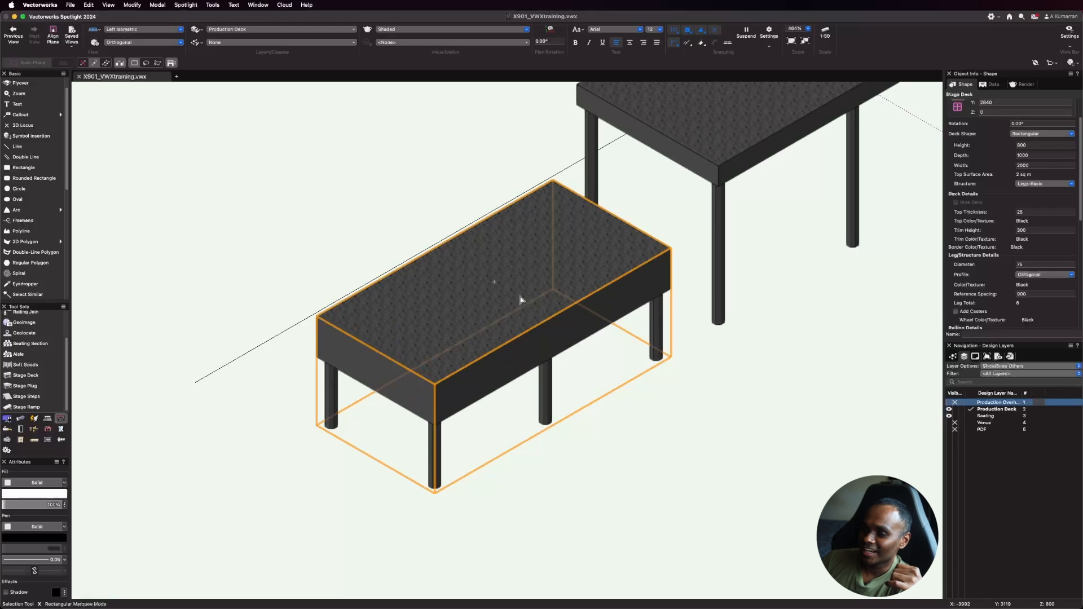
Step: Set the end deck's trim height back to 150 mm
click(1060, 184)
click(1058, 174)
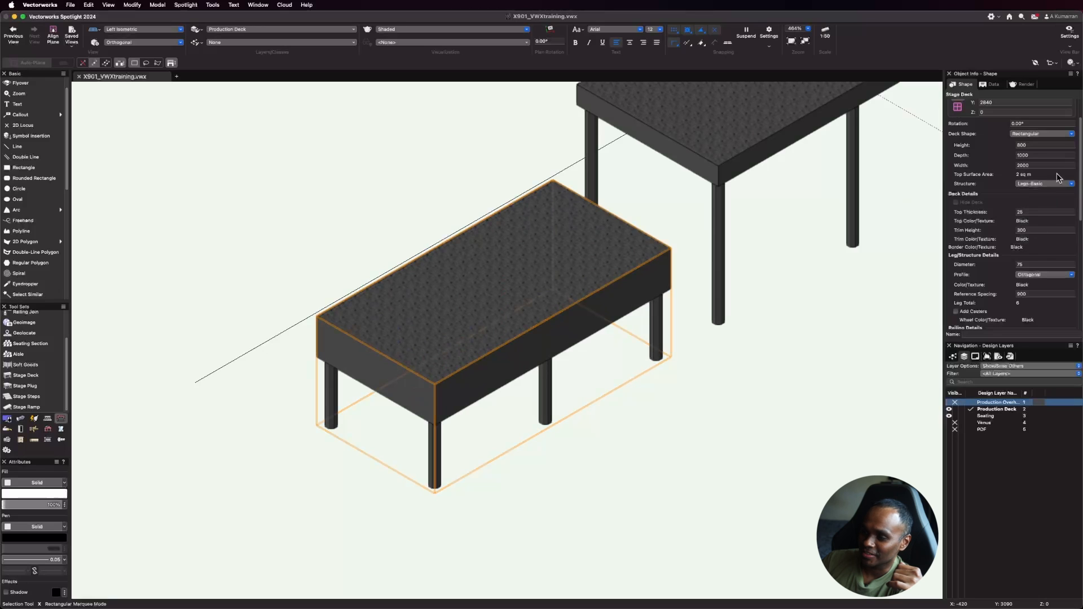
drag(1038, 230, 990, 230)
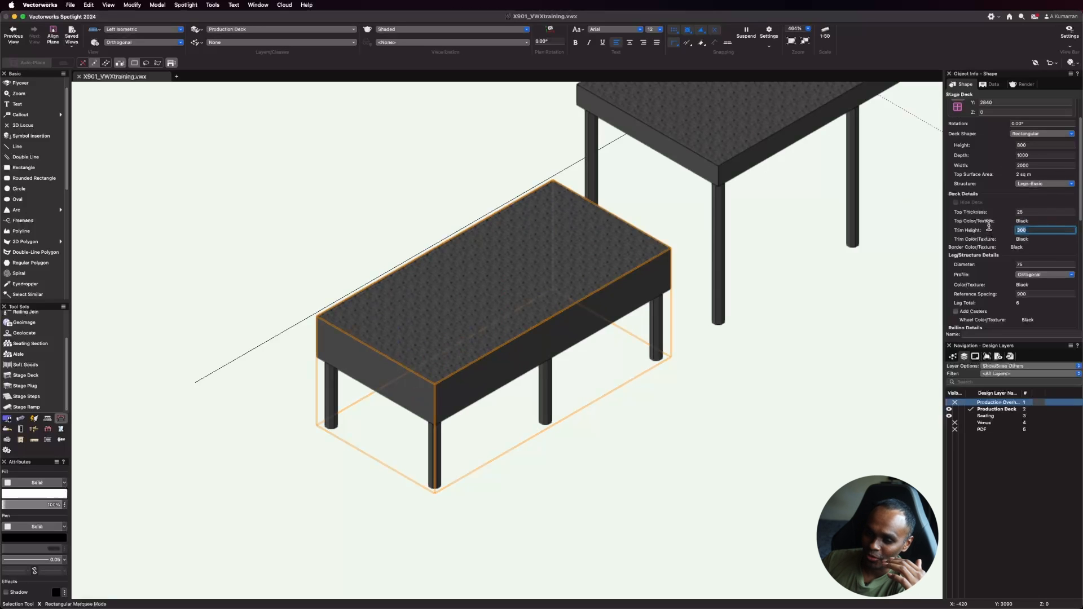
text(150)
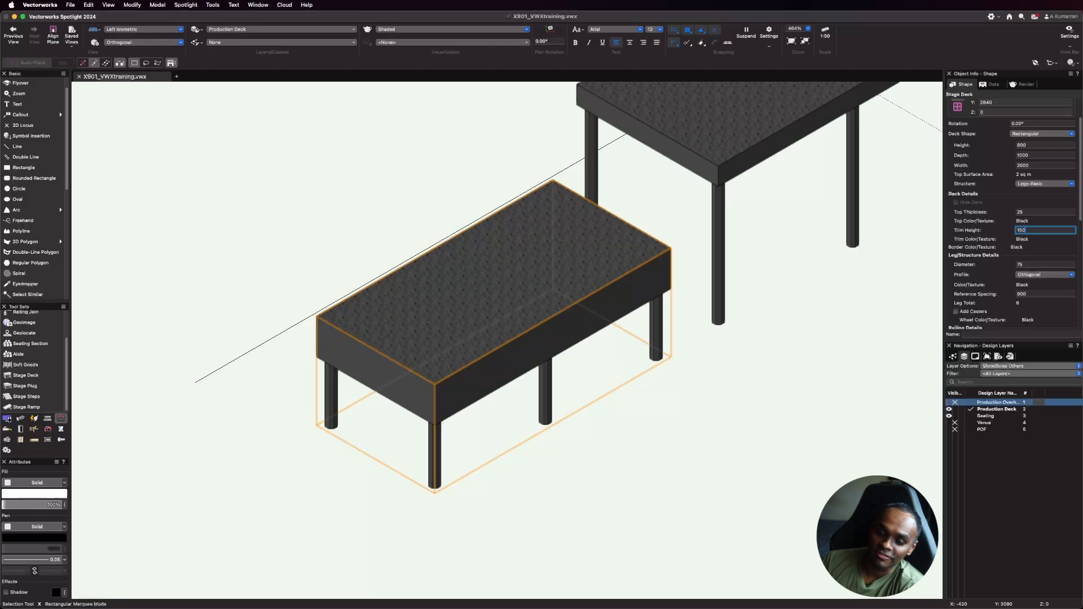
key(Return)
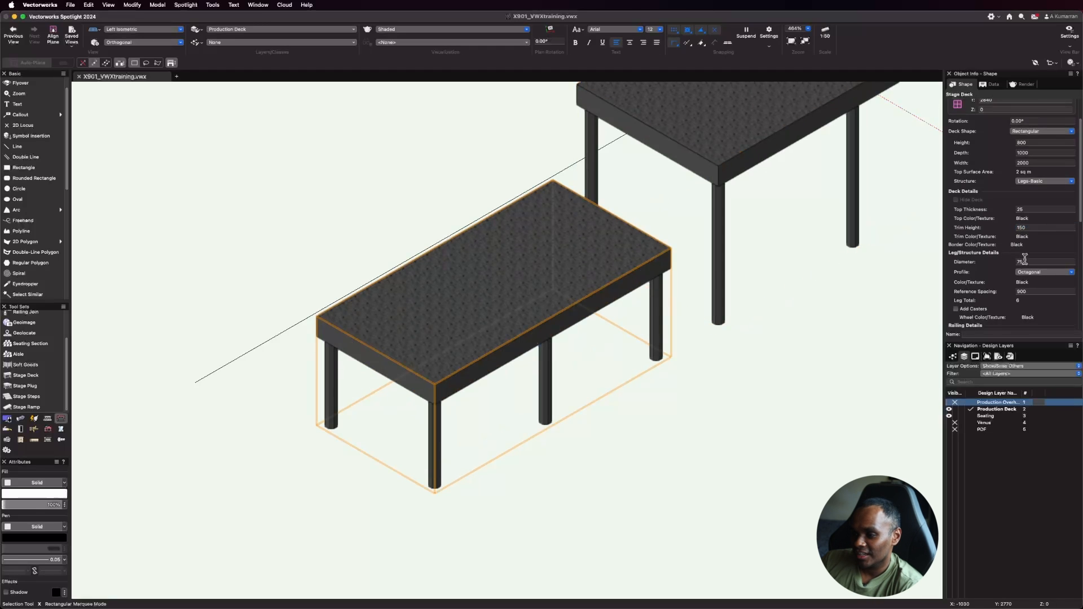
Step: Try adding casters to the end deck's legs, and remove them again
scroll(1024, 259, down, 4)
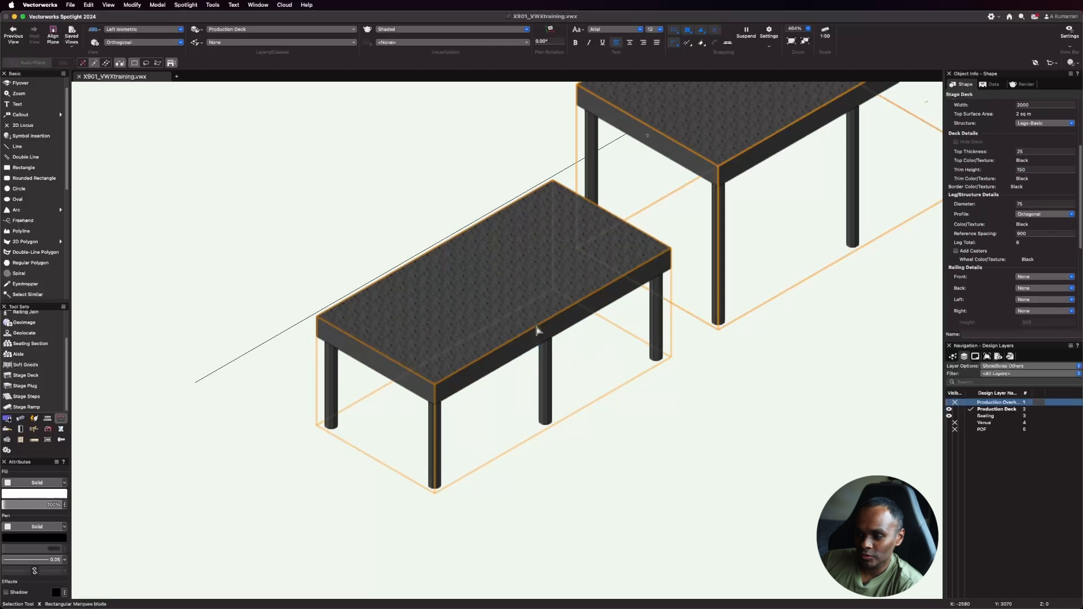
scroll(172, 355, down, 1)
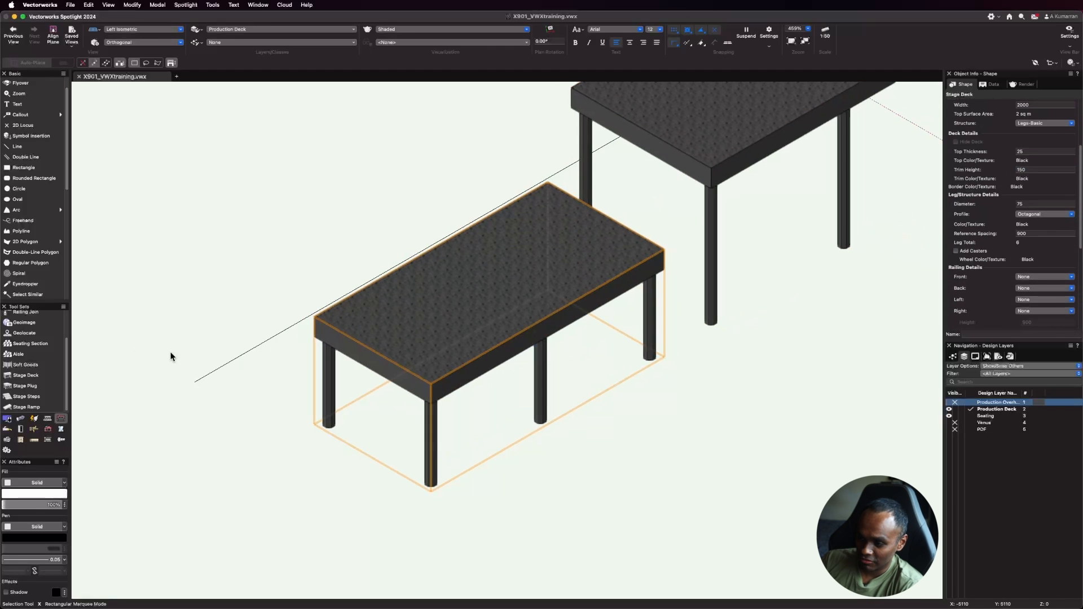
click(955, 251)
scroll(357, 524, up, 3)
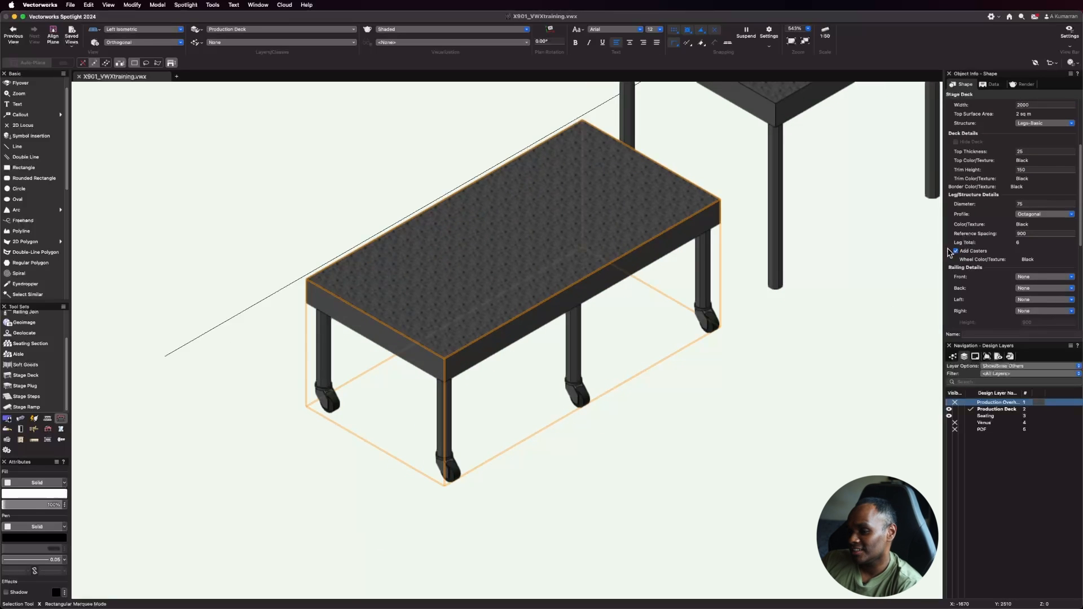
click(955, 251)
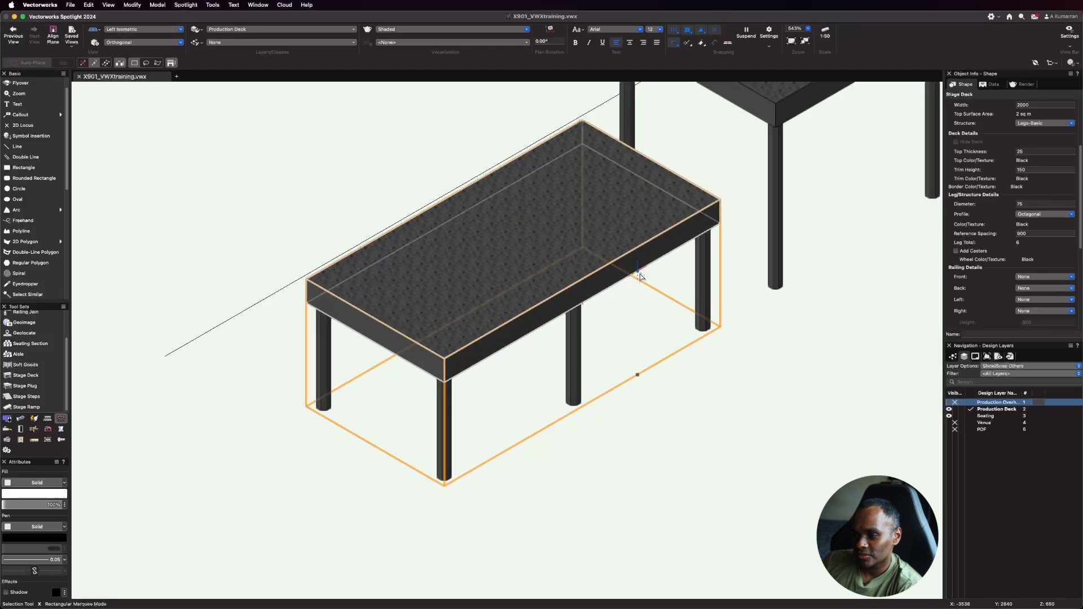
scroll(877, 280, down, 1)
scroll(1004, 236, down, 2)
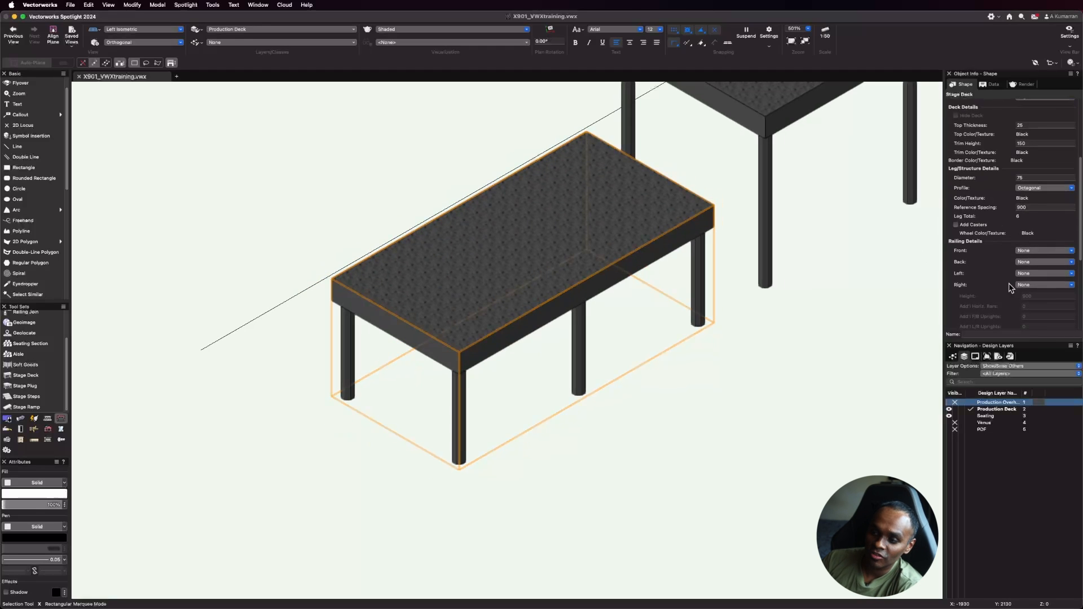
Step: Try a Toe railing on the end deck's front side and a Box Filled railing on its back side
click(1045, 250)
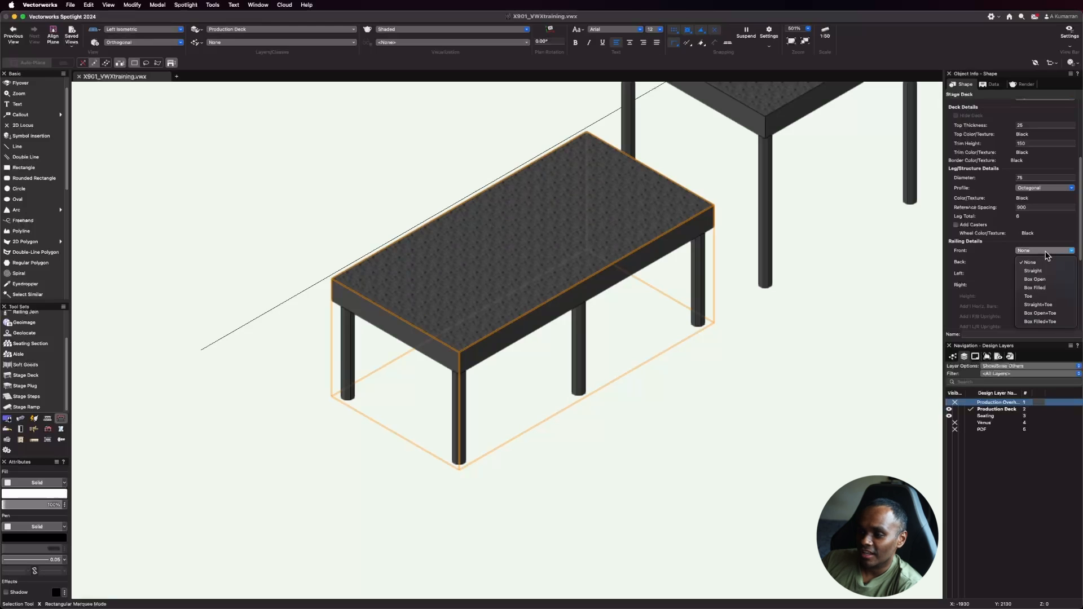
click(1036, 299)
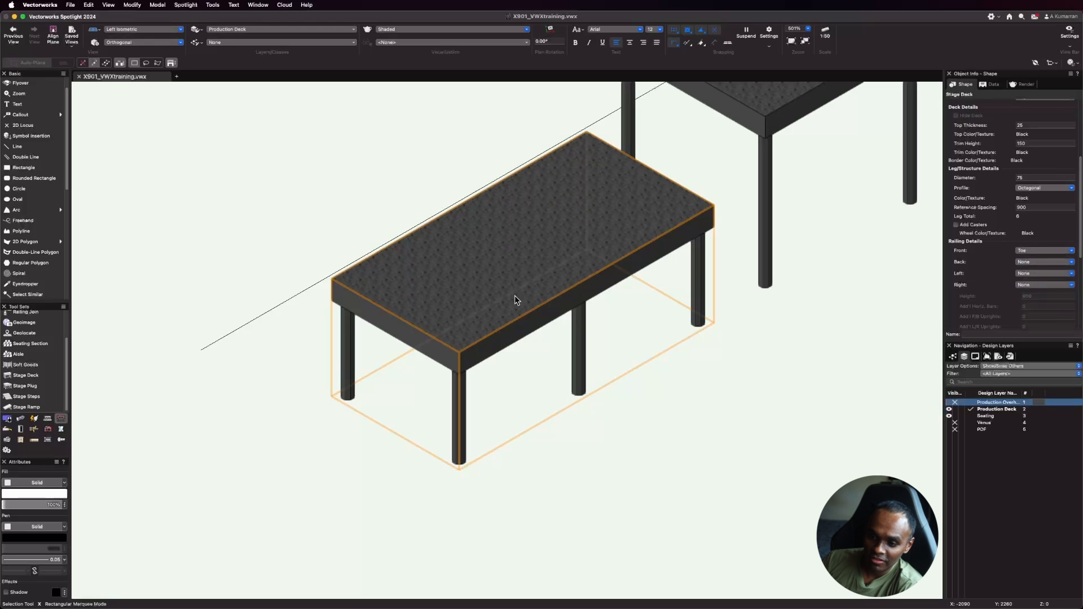
click(1063, 263)
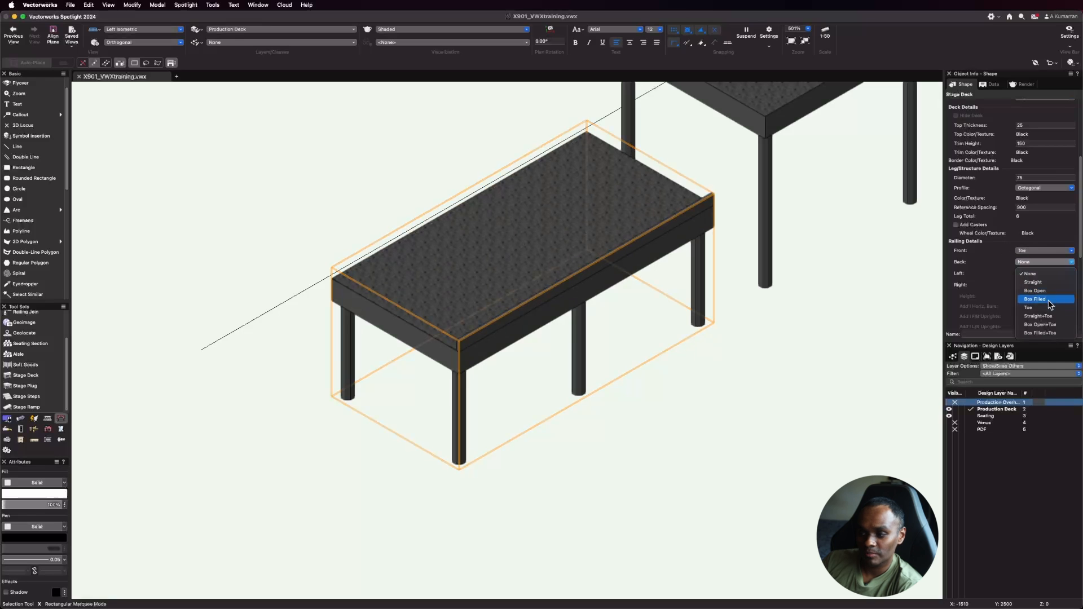
click(1043, 299)
scroll(524, 451, down, 1)
scroll(522, 374, down, 3)
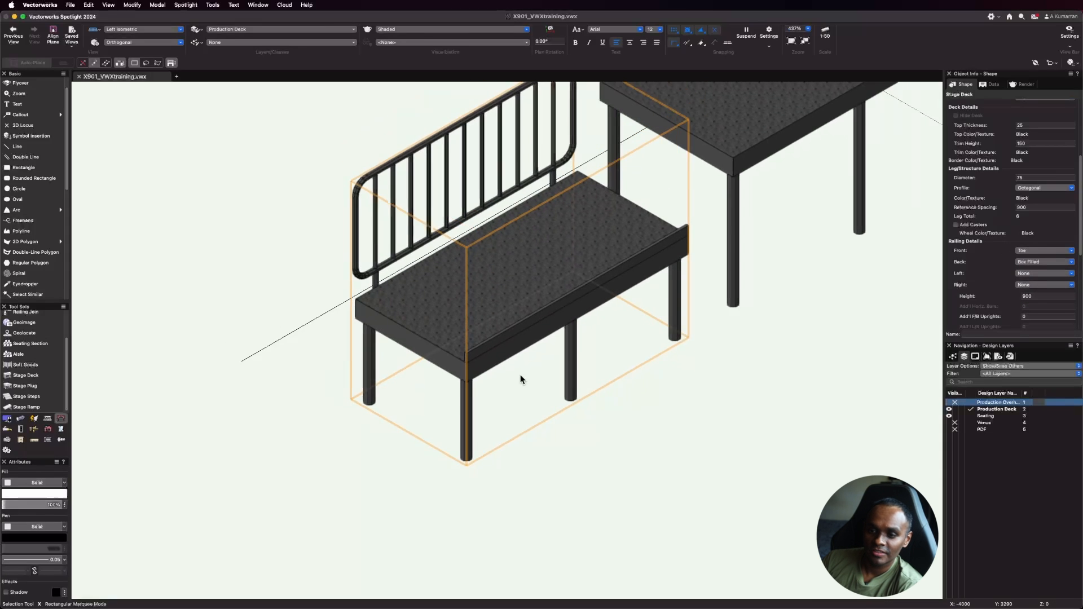
scroll(517, 104, up, 4)
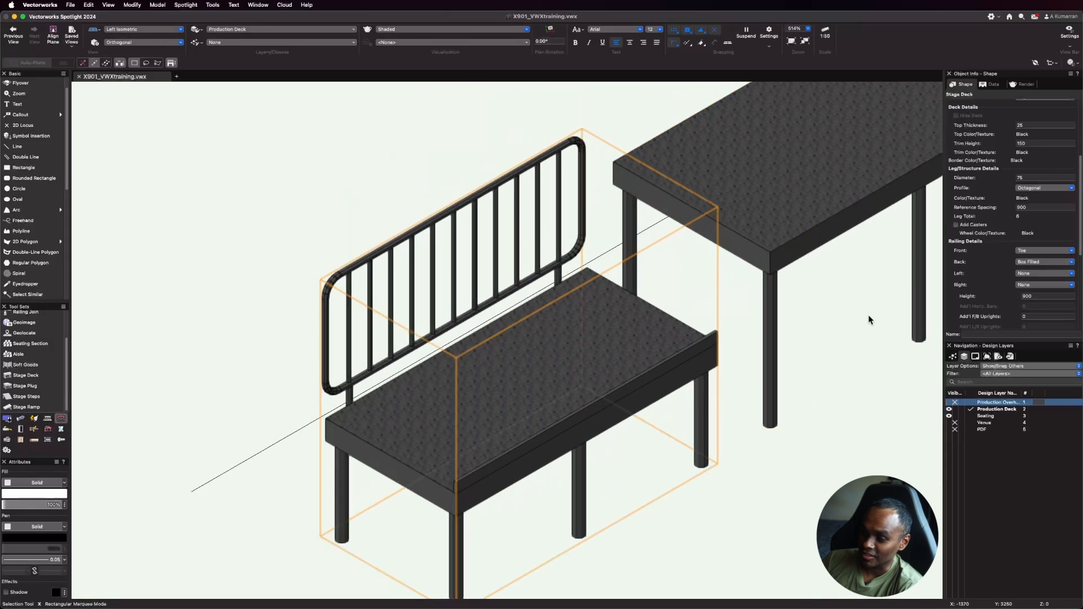
Step: Try Straight railings on the end deck's left and right sides
click(1064, 276)
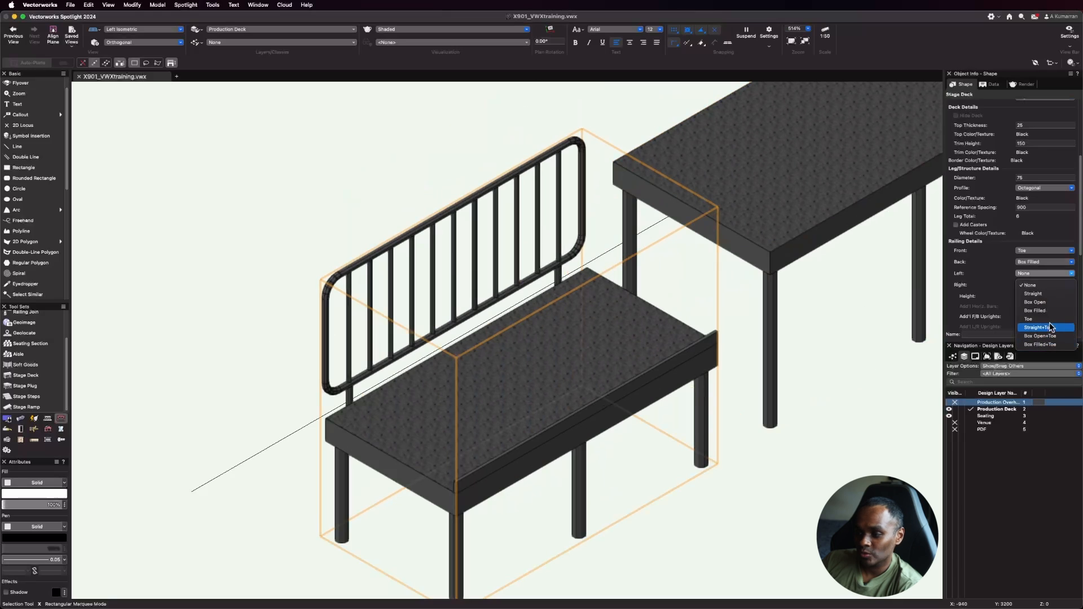
click(1034, 293)
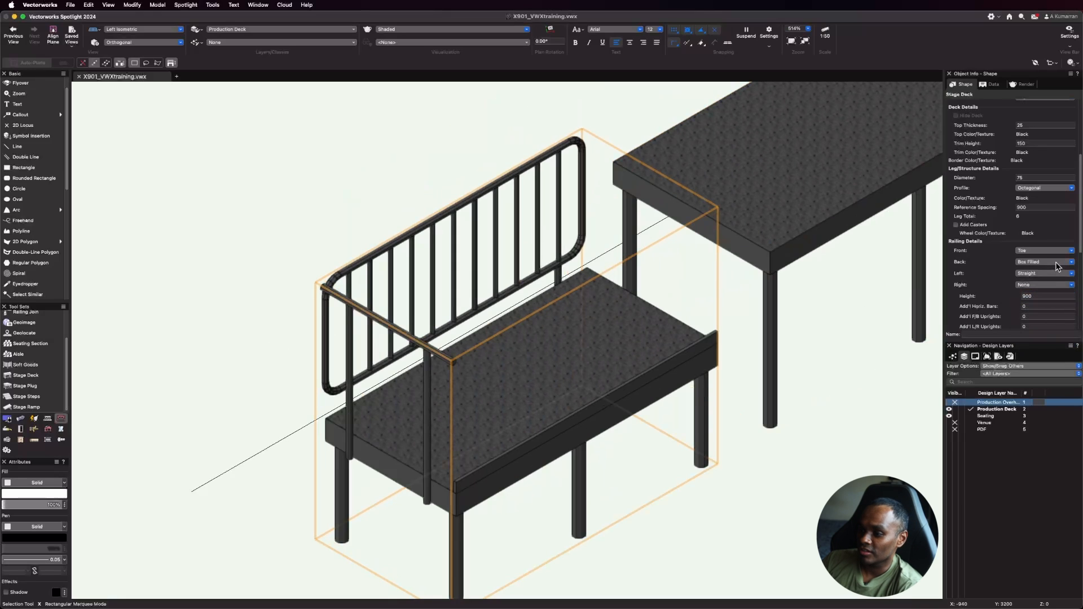
click(1045, 286)
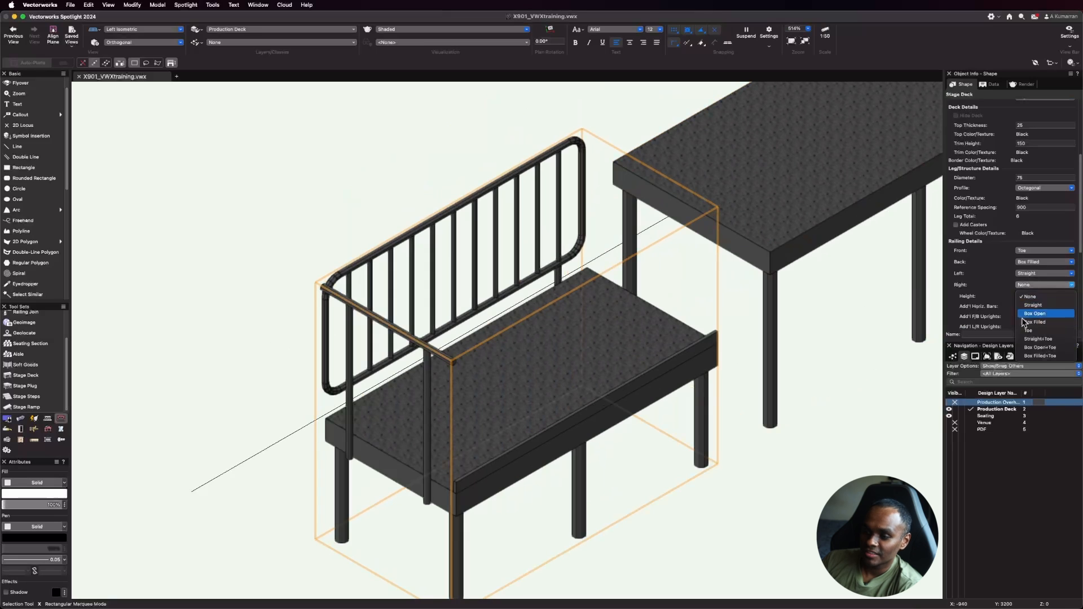
click(1037, 305)
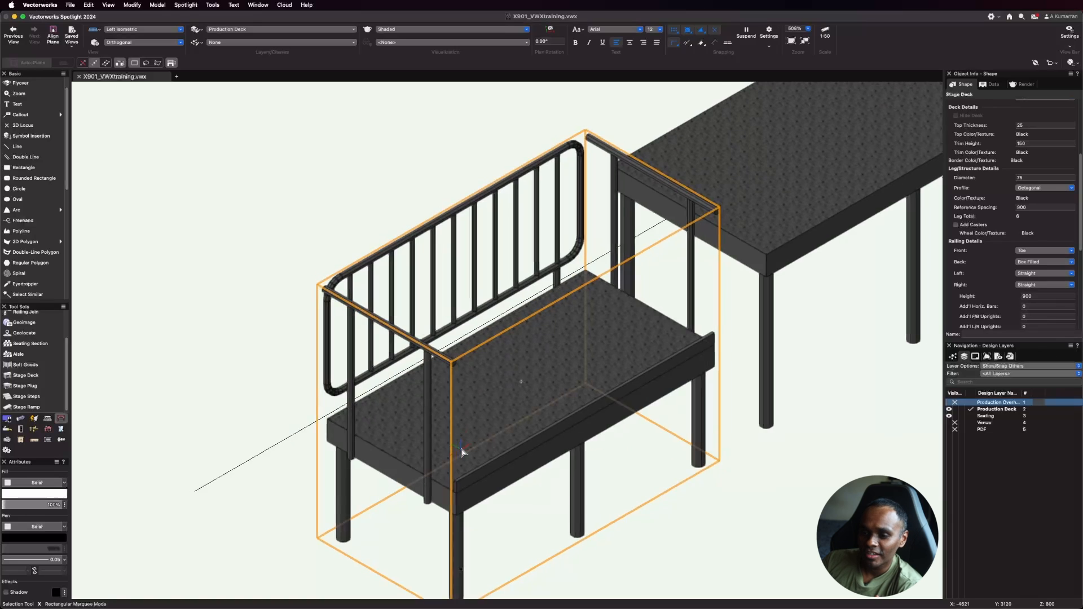
scroll(461, 450, down, 2)
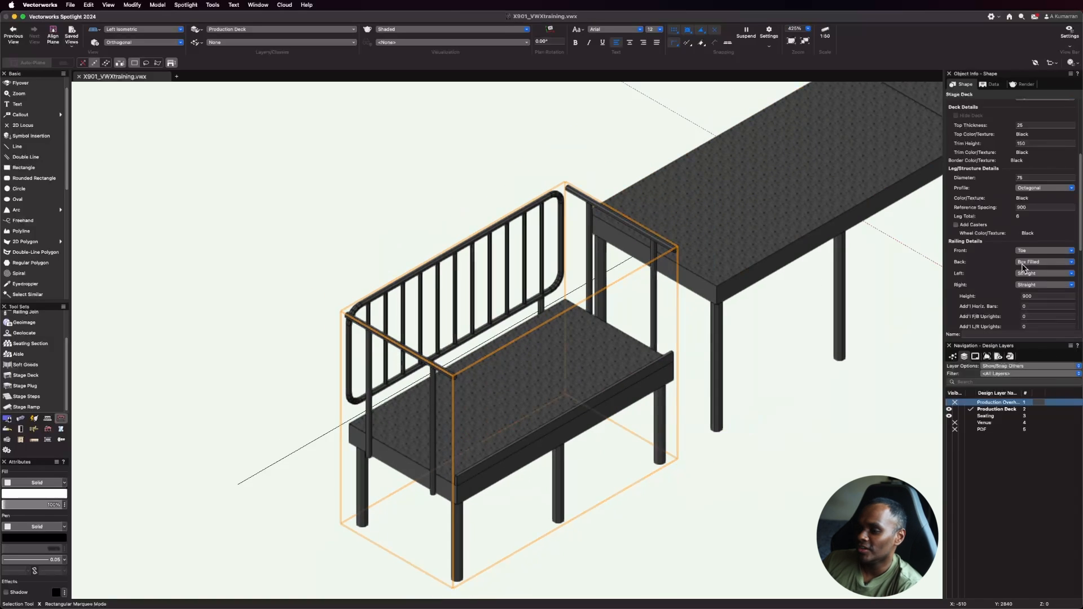
Step: Remove the end deck's railings by setting its front, back, left and right sides to None
click(1048, 250)
click(1041, 262)
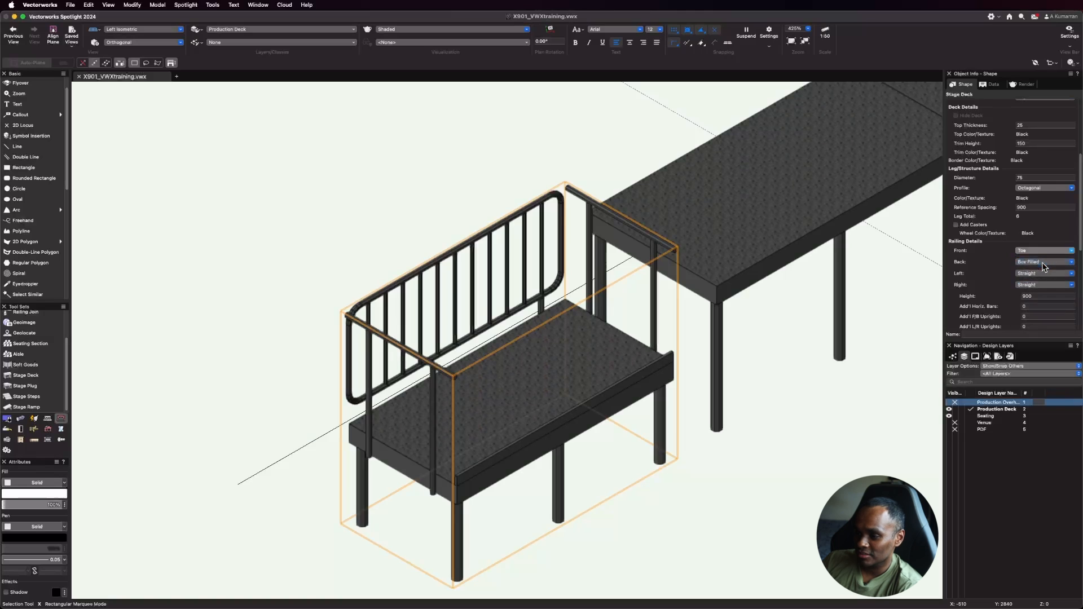
click(1039, 263)
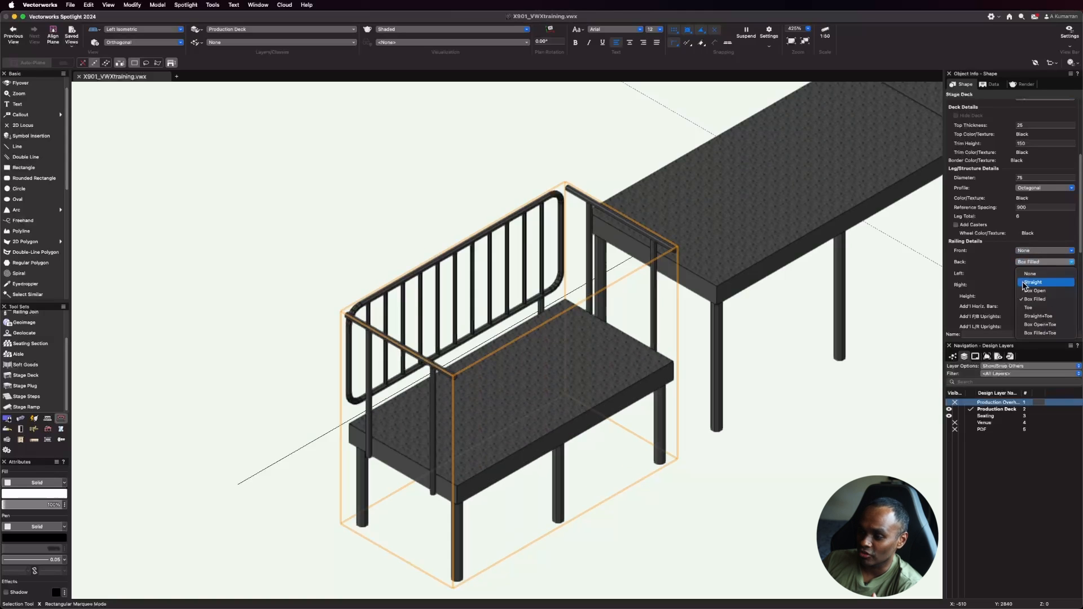
click(1043, 275)
click(1048, 274)
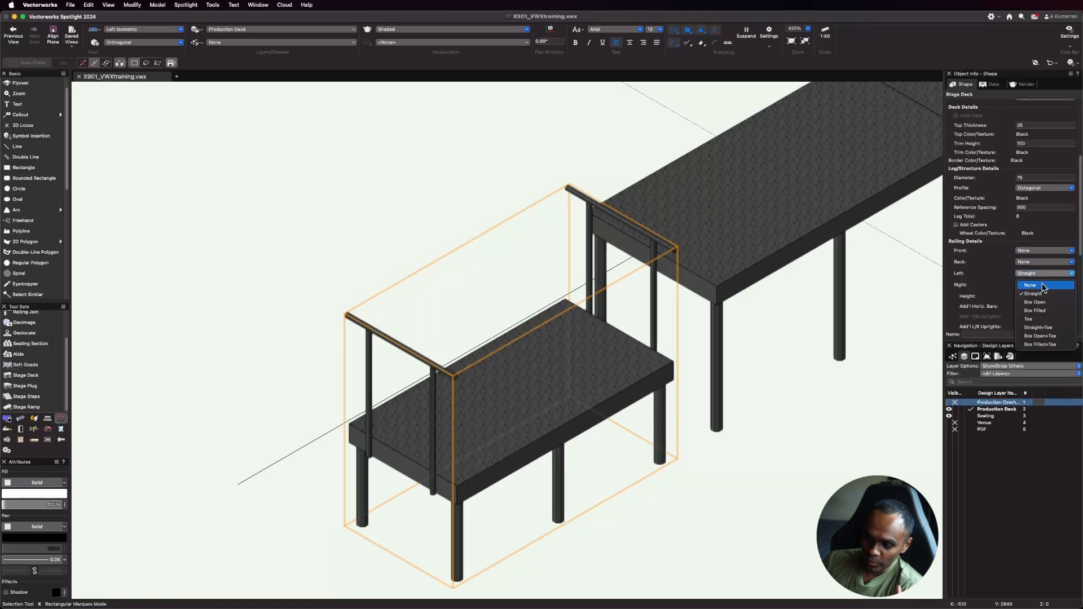
click(1042, 285)
click(1042, 285)
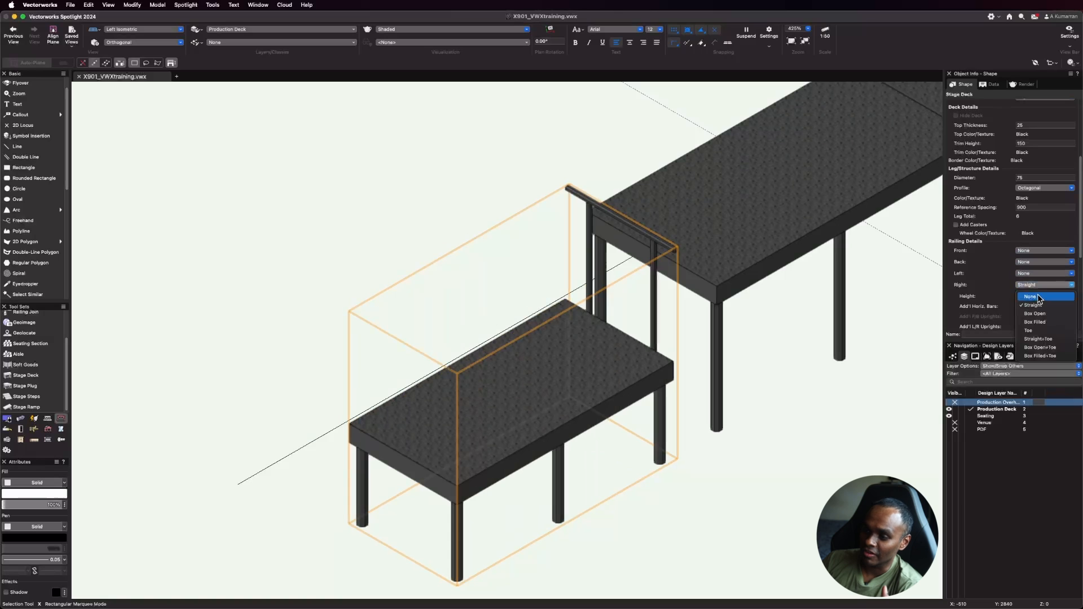
click(1037, 295)
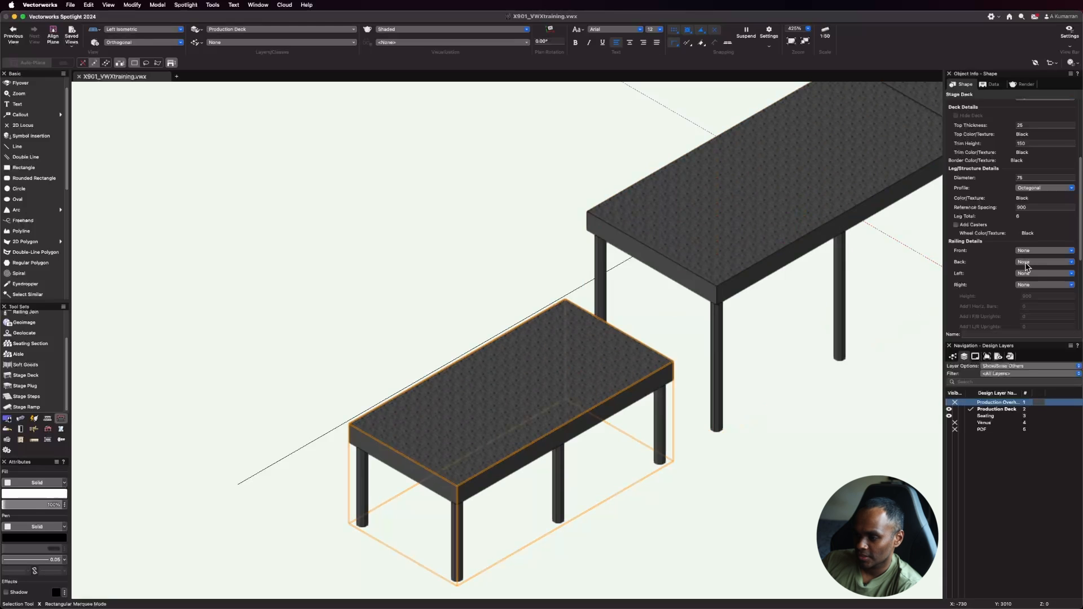
Step: Assign the default part classes to the end deck using the class prefix Staging
scroll(1025, 263, down, 1)
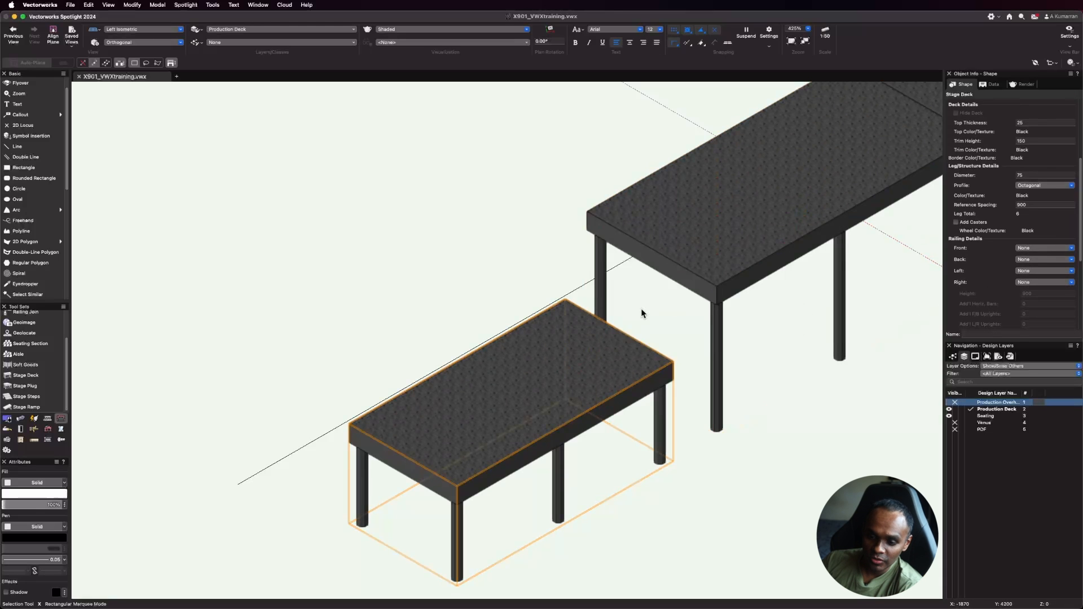
scroll(626, 347, down, 1)
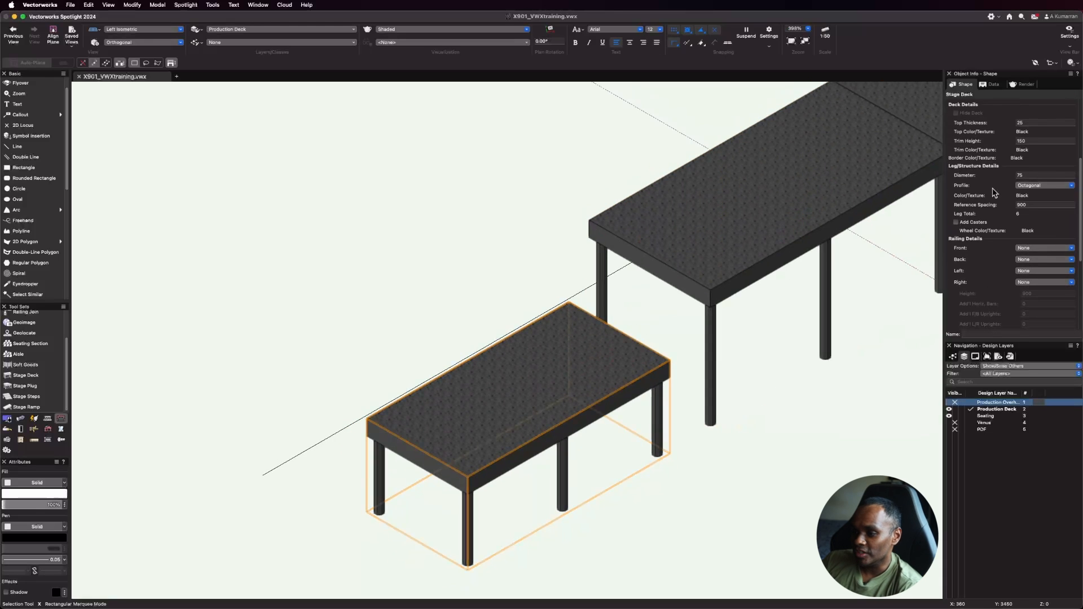
scroll(994, 193, down, 5)
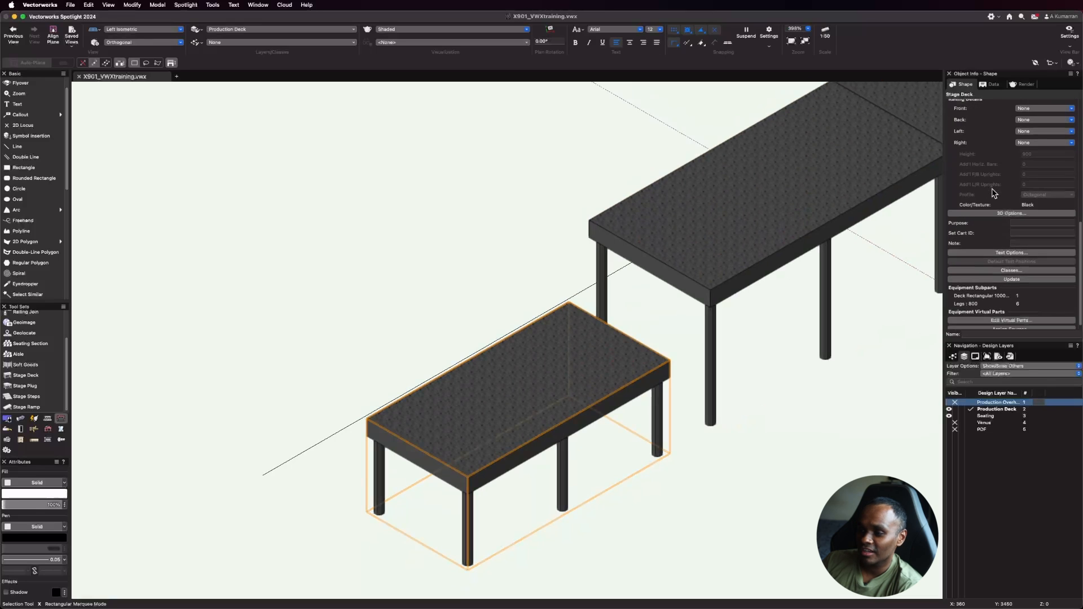
click(1011, 270)
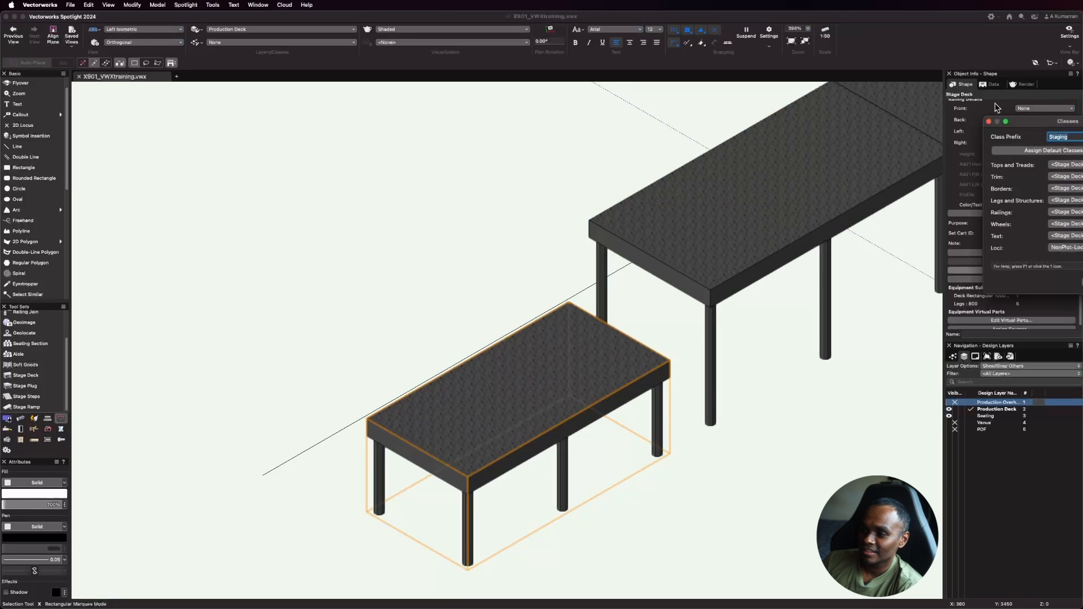
drag(1026, 124, 769, 106)
click(819, 134)
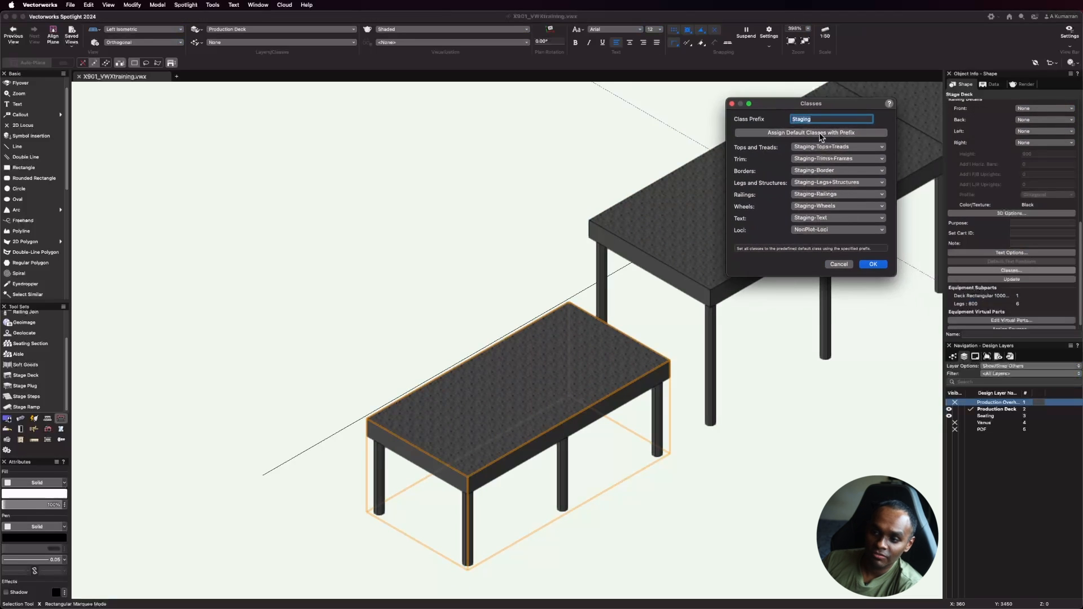
click(872, 264)
Step: Create a new class named Production-Staging Deck and assign the end deck to it
scroll(1013, 257, down, 1)
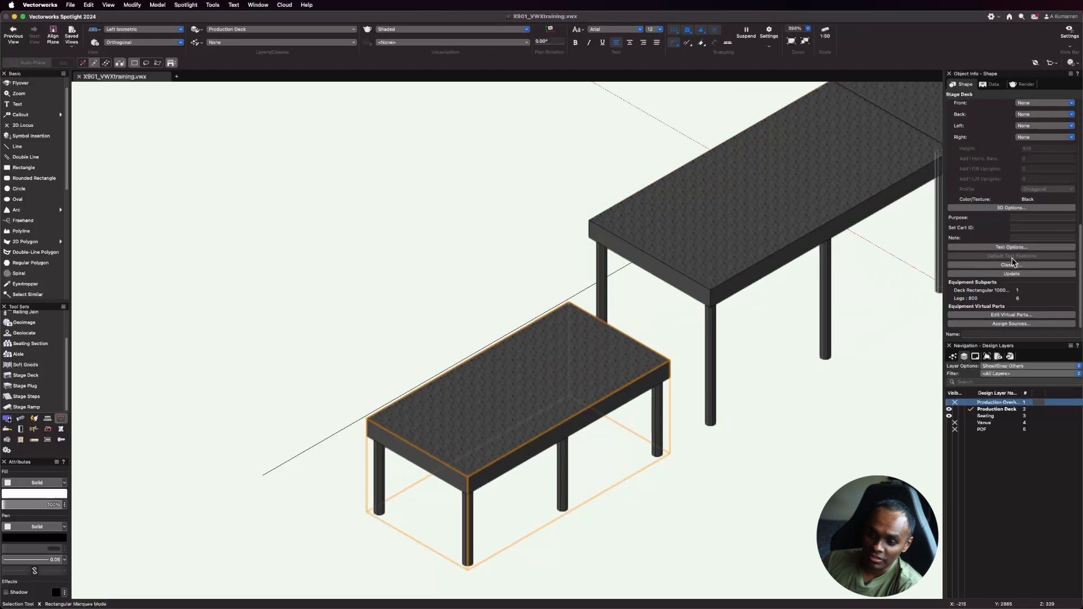
scroll(1014, 261, up, 10)
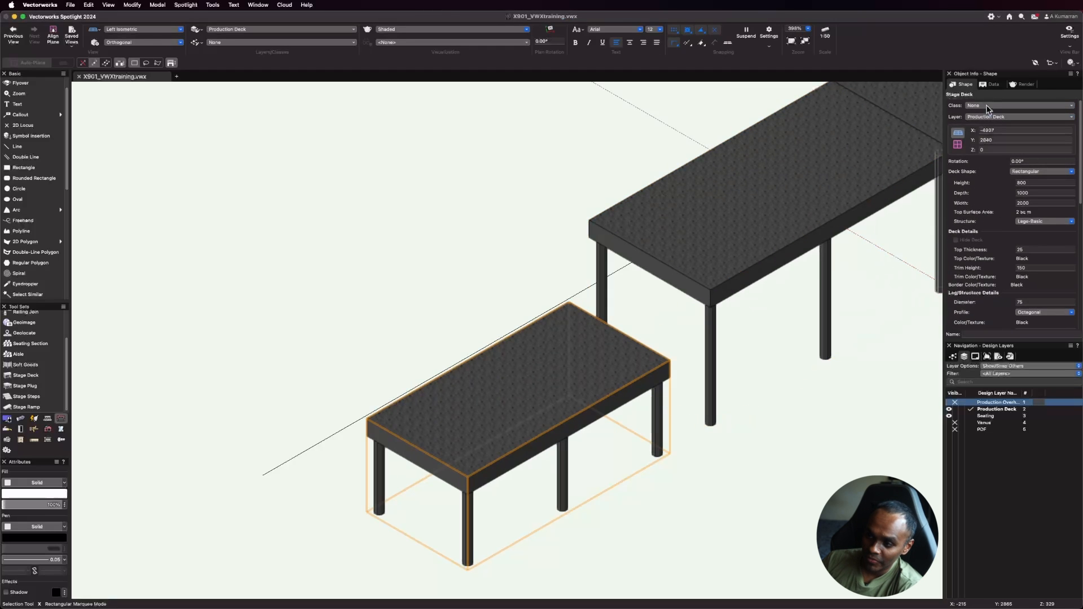
click(987, 106)
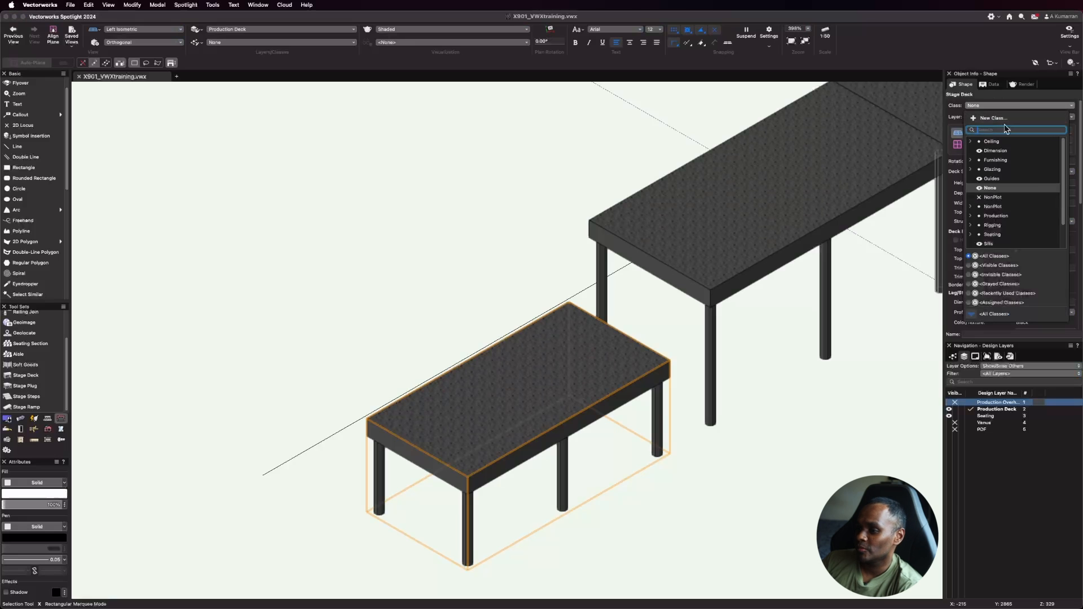
click(970, 216)
scroll(993, 214, down, 3)
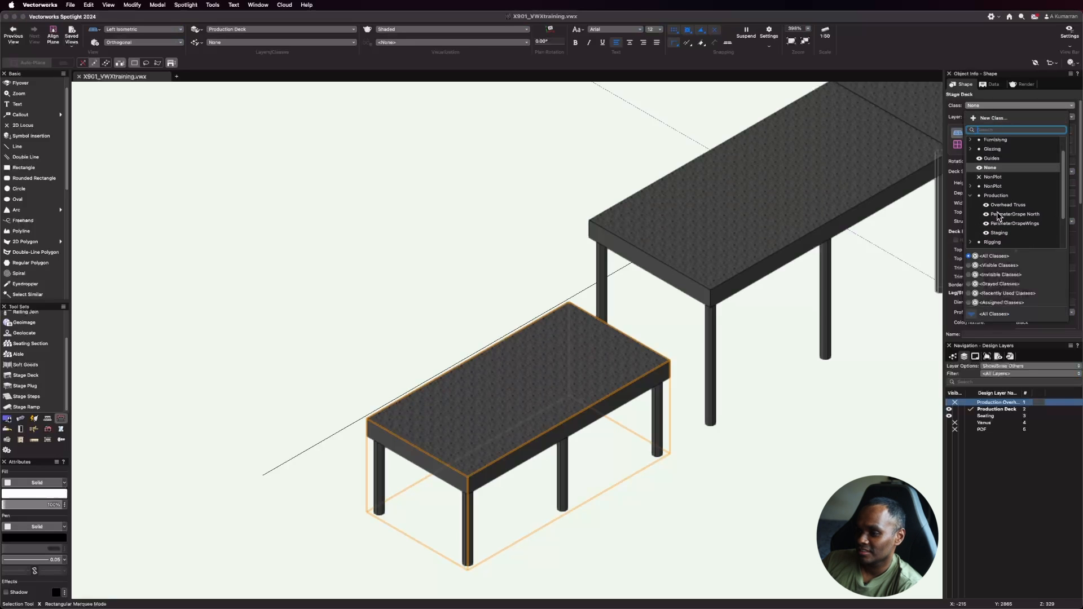
click(992, 119)
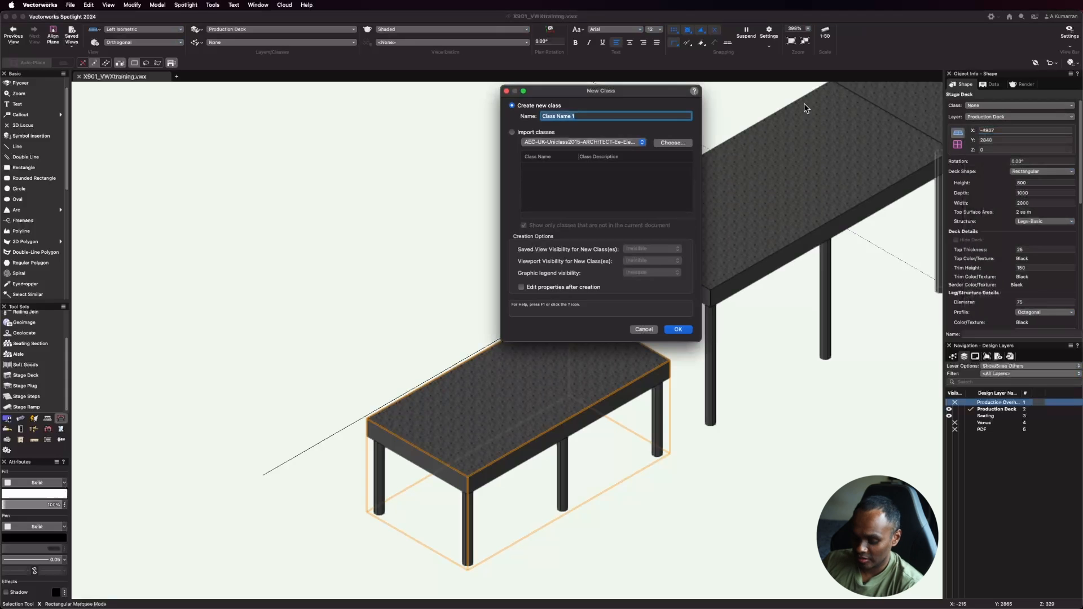
text(Production-Staging Deck)
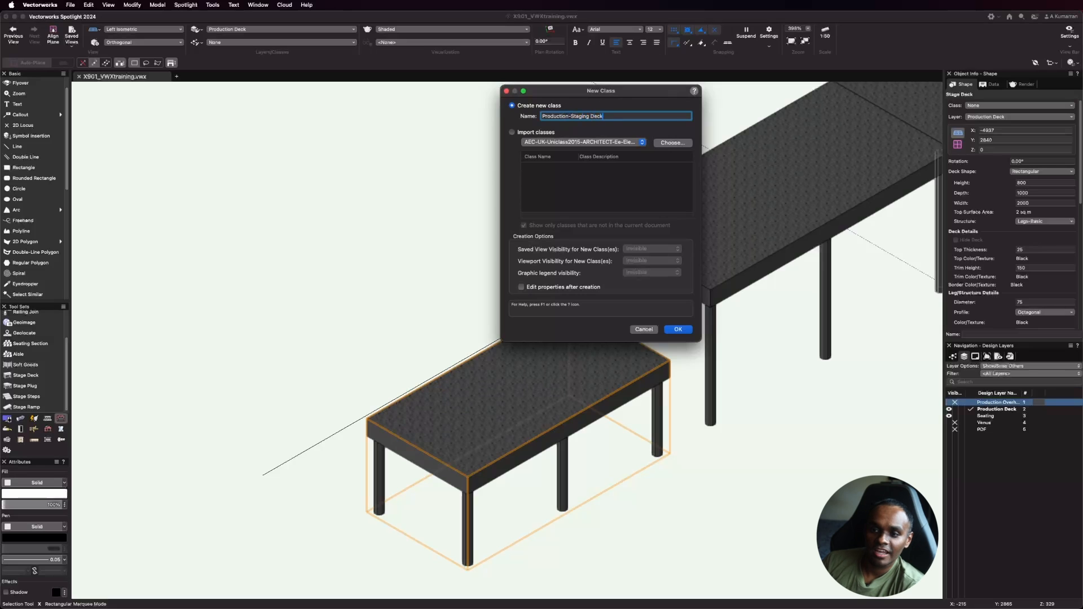
click(675, 330)
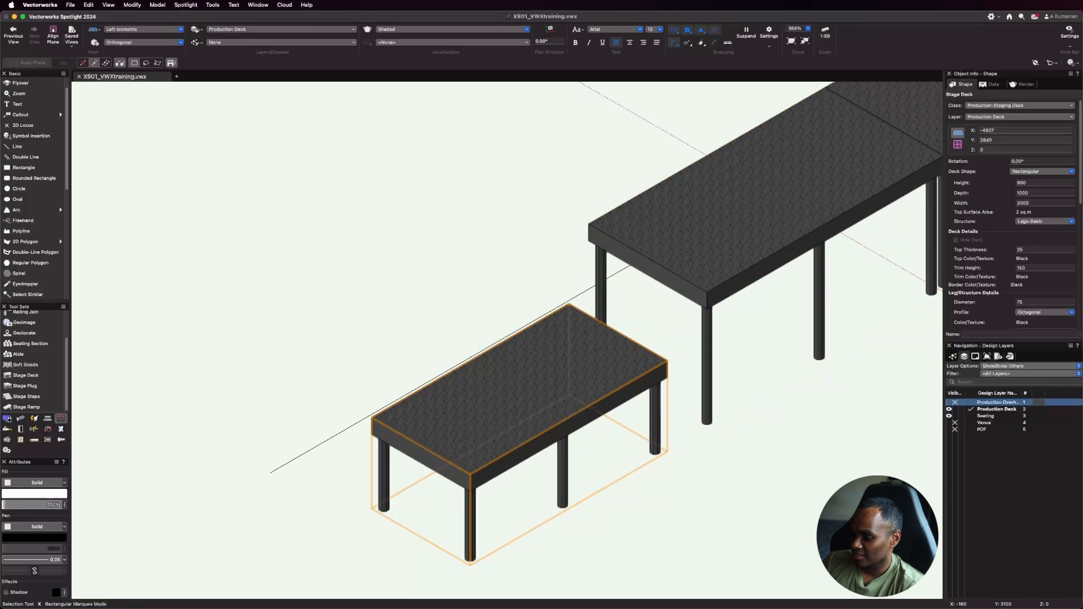
Step: Switch to the Top/Plan view and delete the three larger adjoining decks, keeping the 2000 by 1000 deck
scroll(536, 327, down, 3)
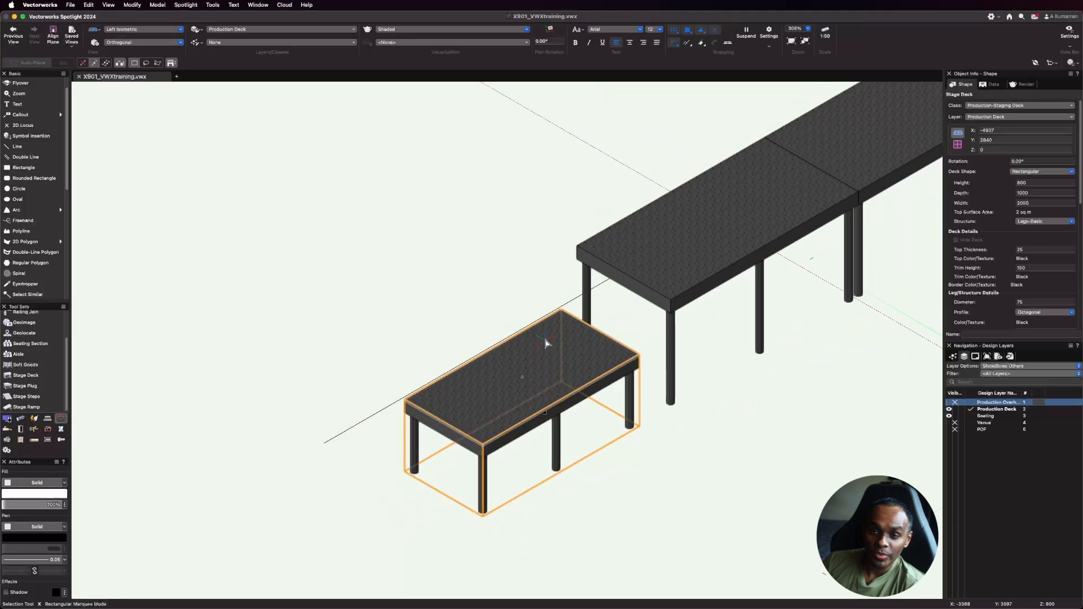
click(139, 31)
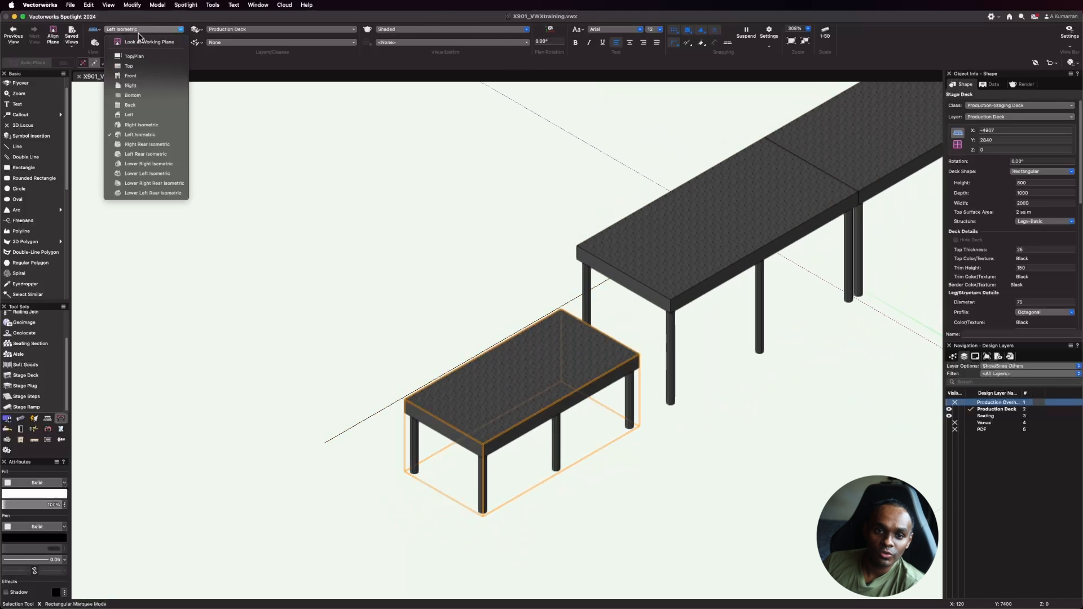
click(134, 56)
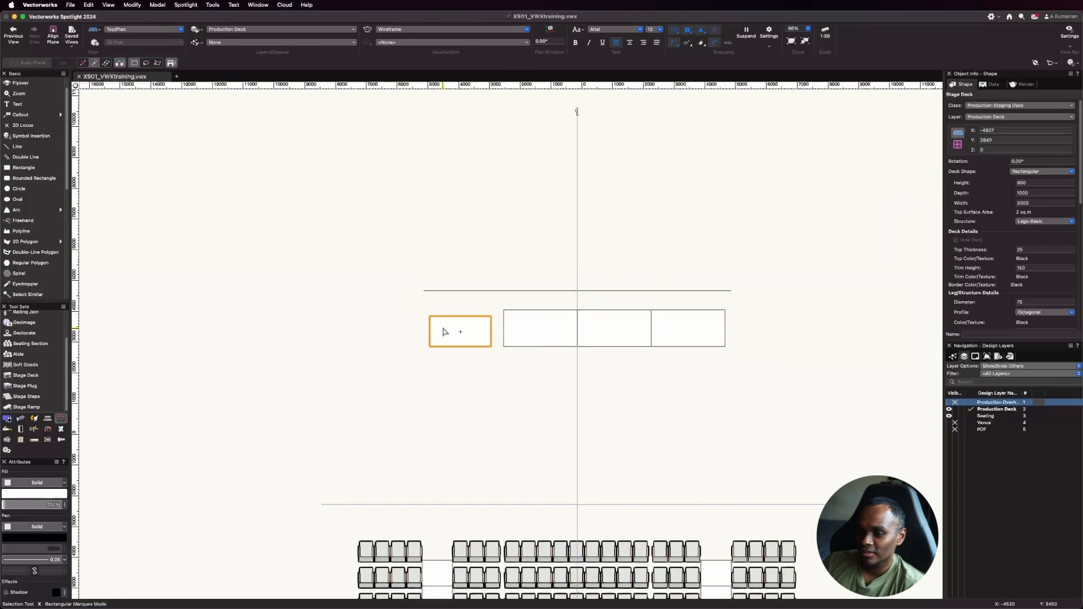
drag(502, 305, 790, 368)
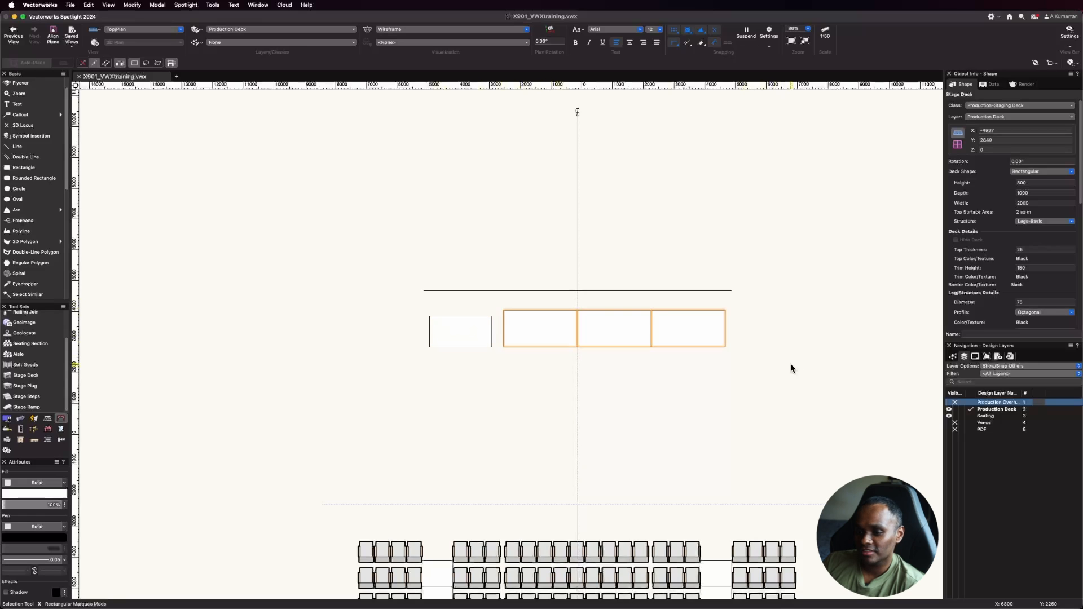
key(Delete)
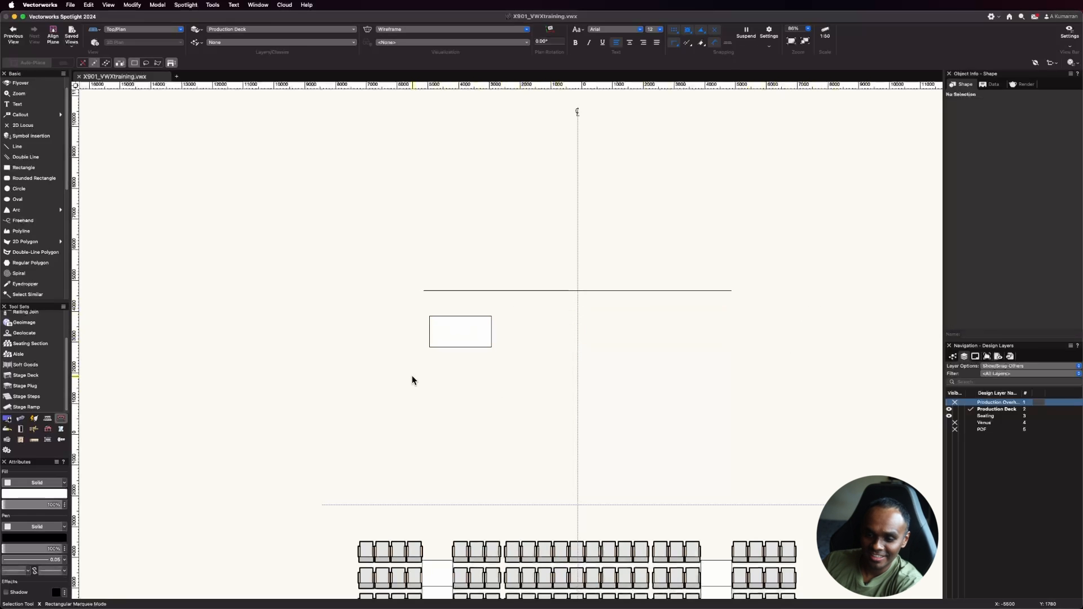
Step: Move the remaining deck so its upper-right corner sits where the horizontal stage line crosses the vertical centre line
drag(407, 310, 519, 371)
drag(491, 314, 578, 291)
Step: Duplicate the deck on its left side, then duplicate the pair across the centre line to form a row of four along the stage line
scroll(526, 259, up, 5)
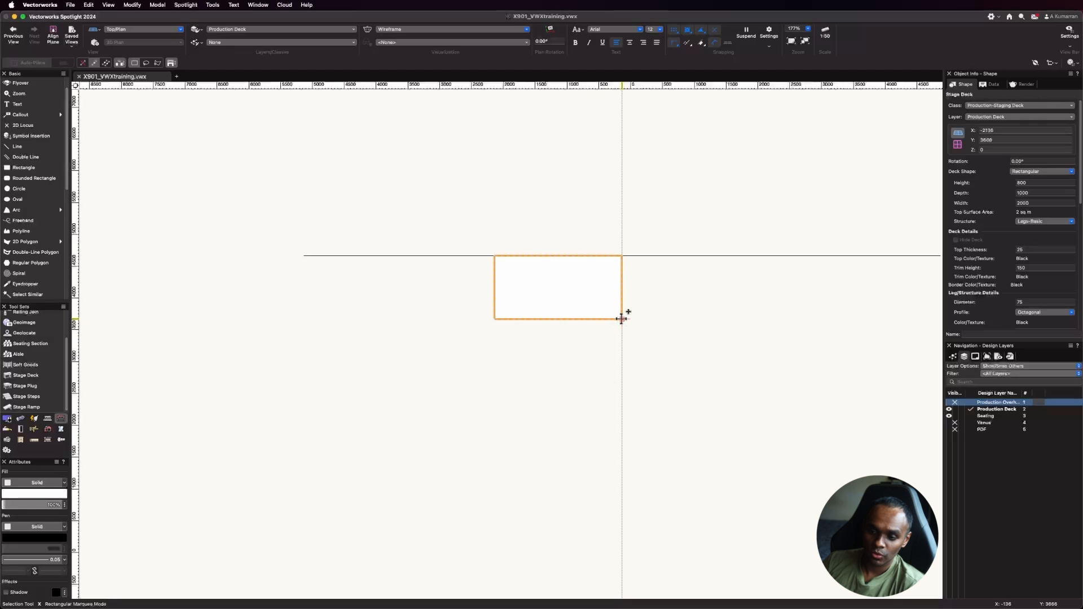
alt+drag(621, 318, 494, 319)
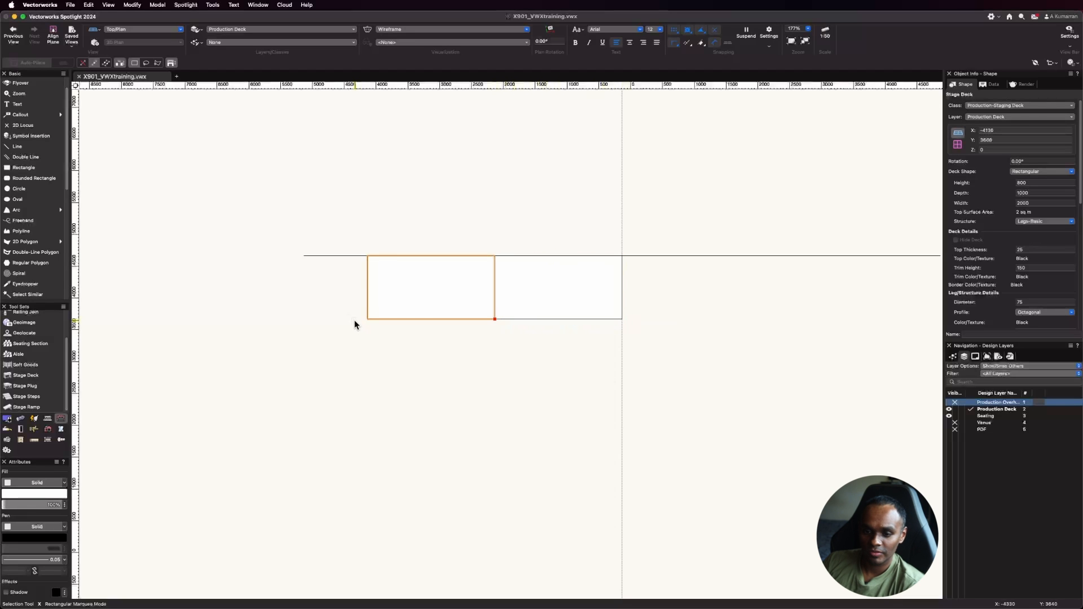
drag(353, 230, 653, 360)
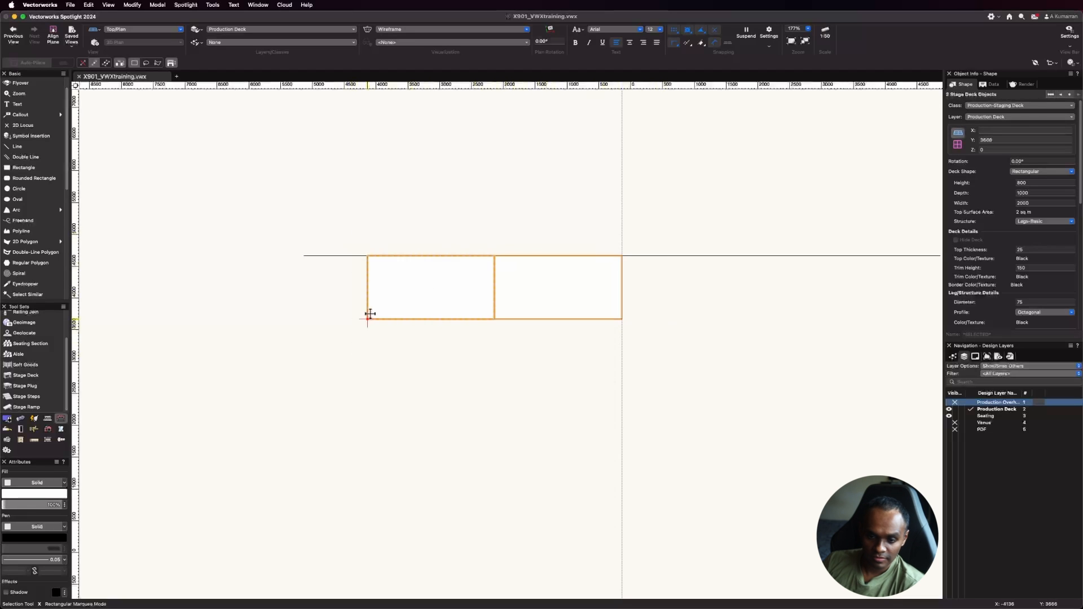
alt+drag(369, 318, 621, 319)
Step: Duplicate the row of four decks toward the seating to build a four-by-four grid of adjoining decks
drag(354, 223, 891, 339)
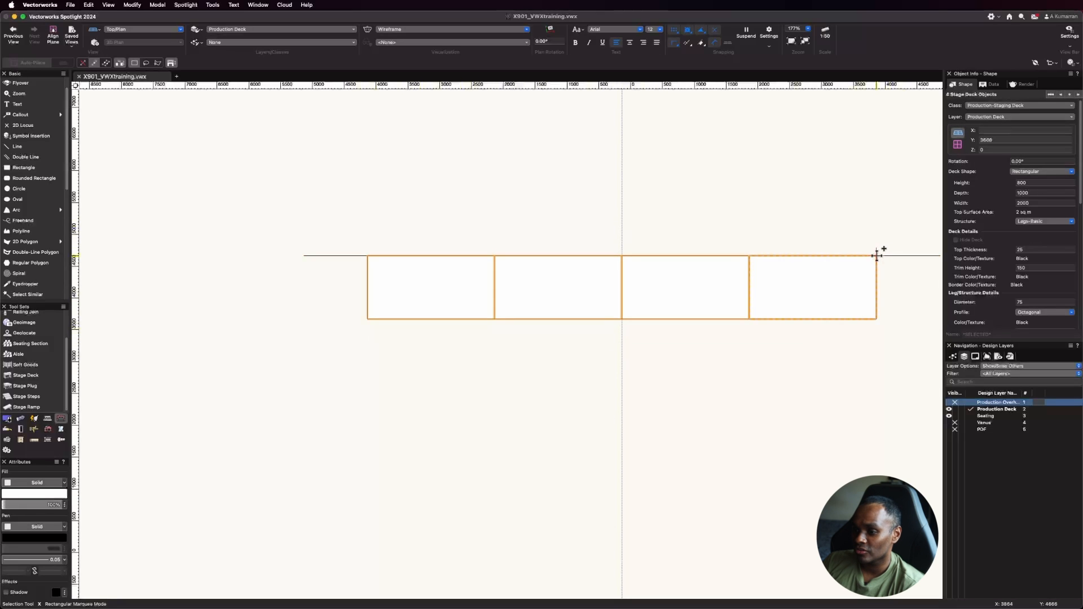
alt+drag(877, 255, 876, 384)
alt+drag(876, 384, 878, 447)
click(897, 428)
scroll(297, 96, down, 2)
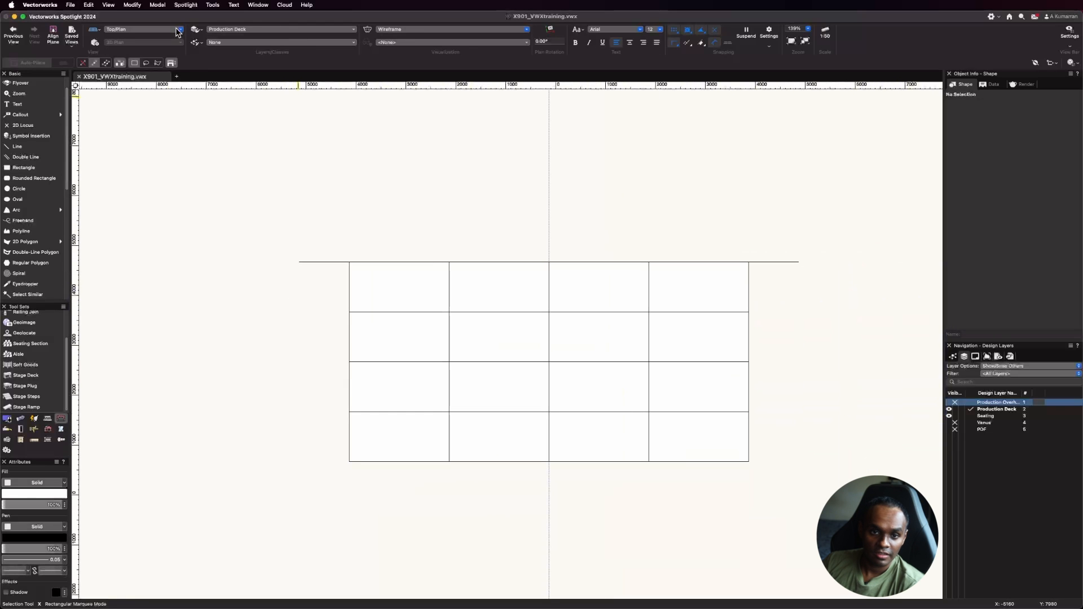
Step: Switch to the Left Isometric view and inspect the assembled stage in 3D
click(143, 28)
click(156, 134)
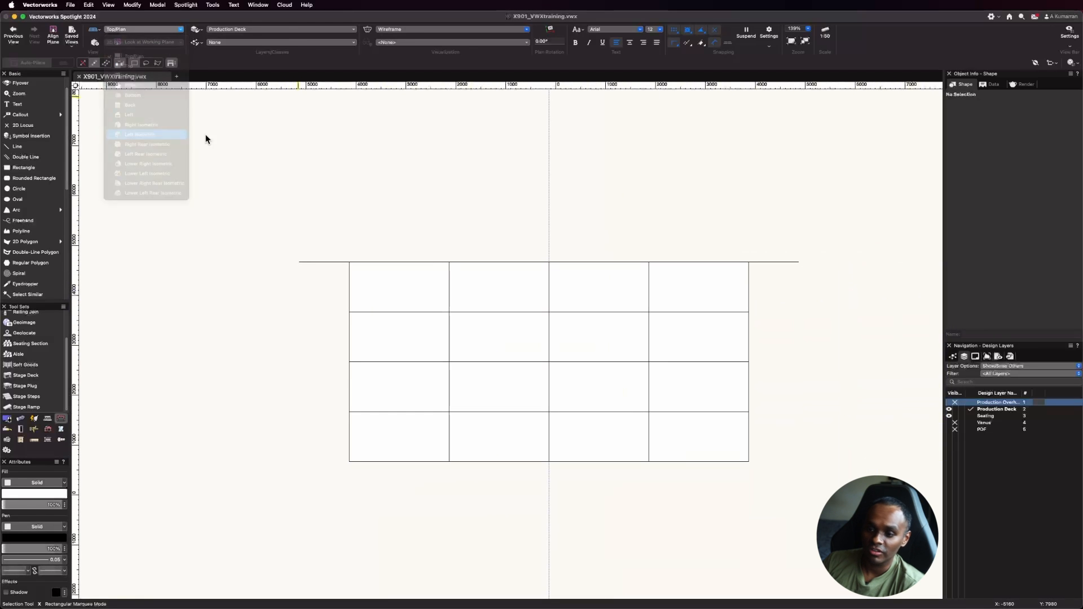
scroll(693, 412, down, 1)
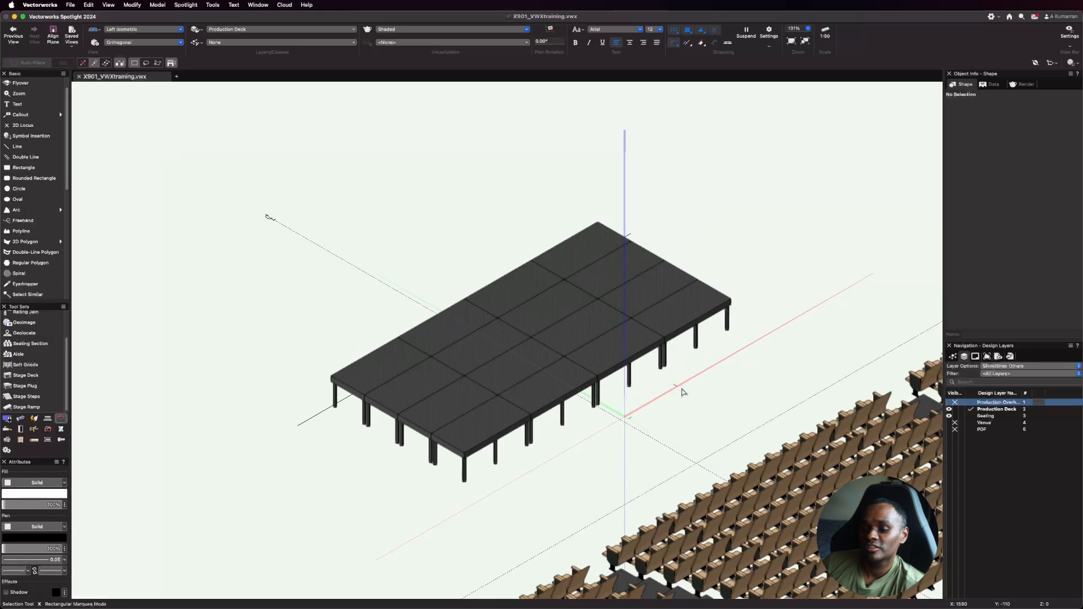
scroll(586, 384, up, 1)
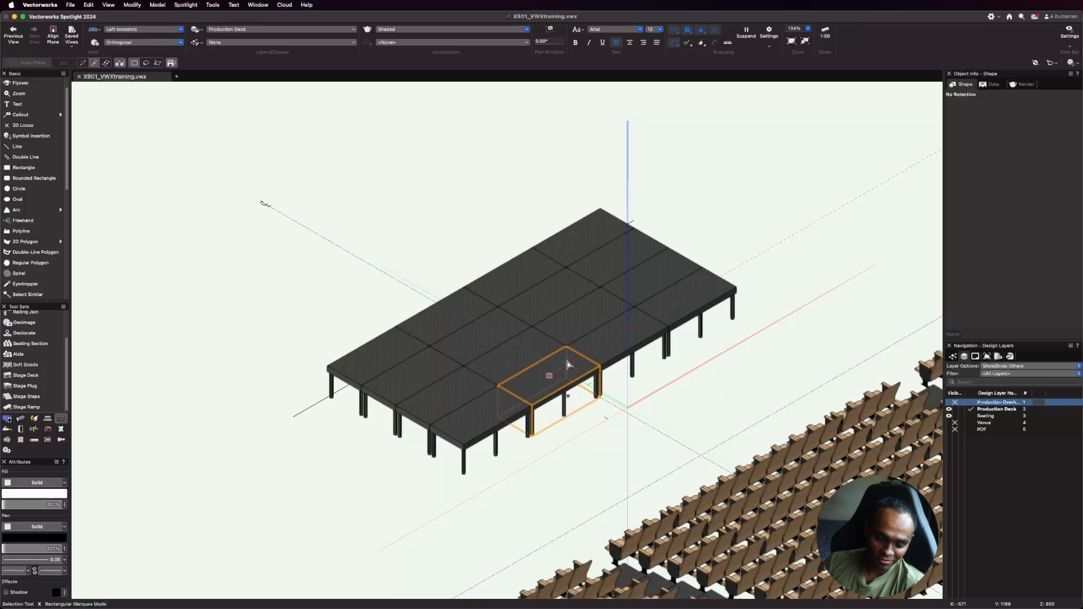
Step: Set the back railing of the four decks along the stage's rear edge to Toe
click(367, 360)
shift+click(437, 335)
shift+click(517, 290)
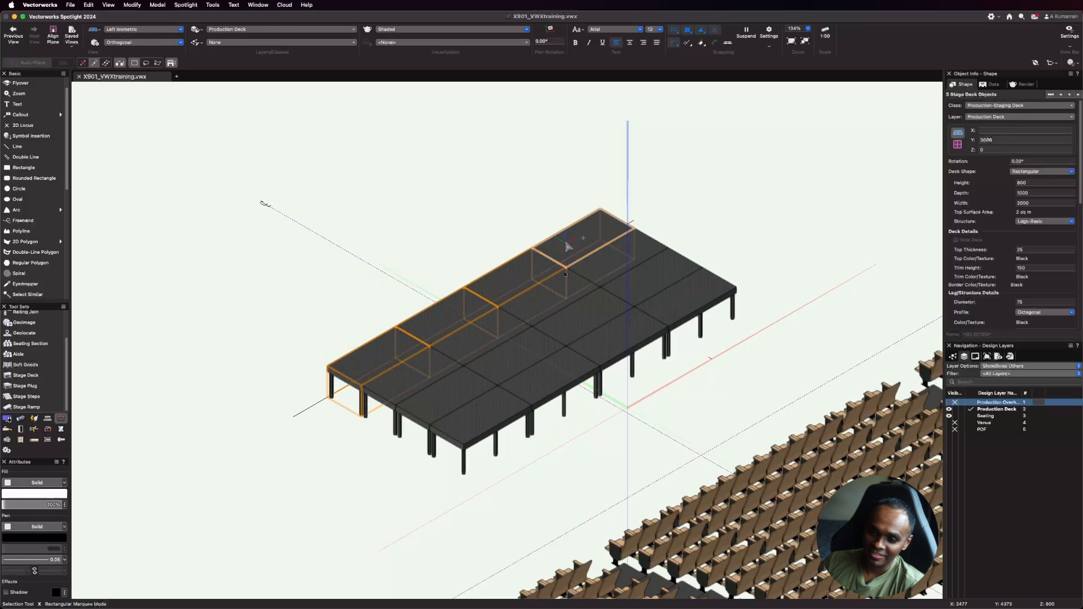
shift+click(572, 241)
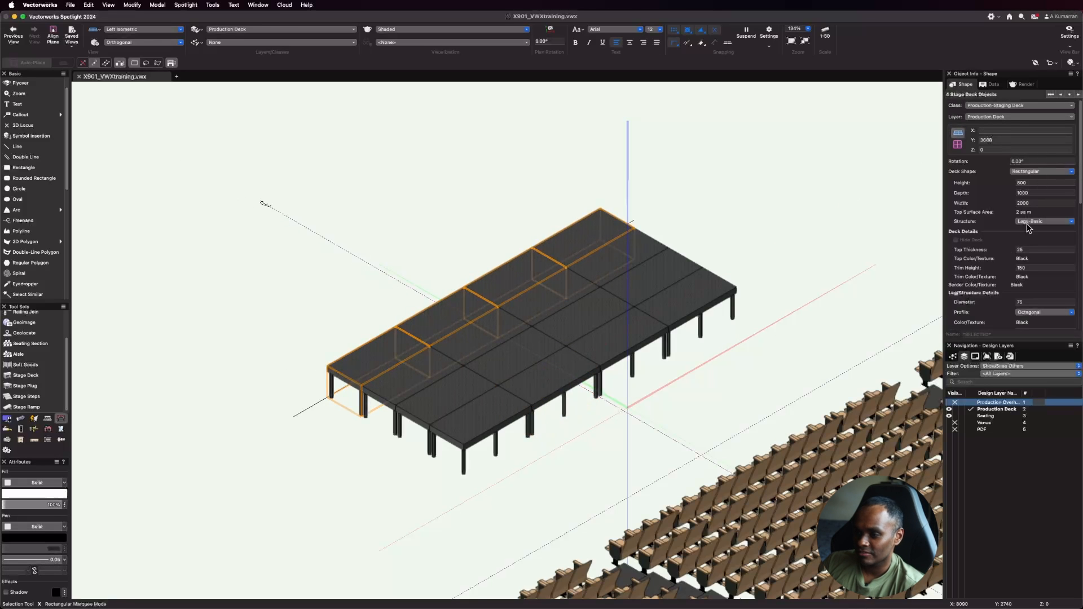
scroll(1035, 231, down, 5)
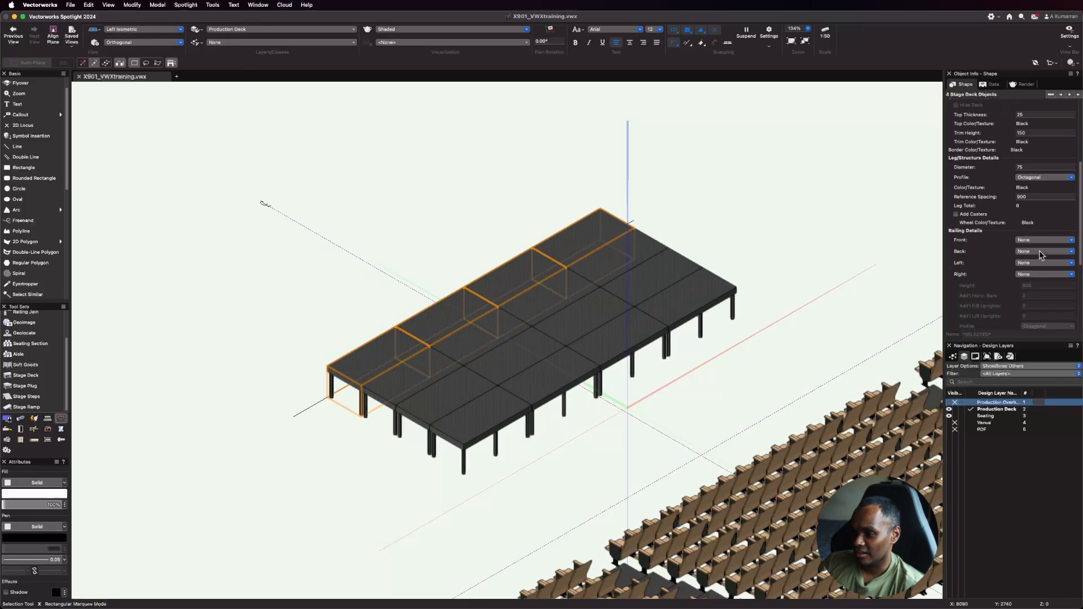
click(1044, 253)
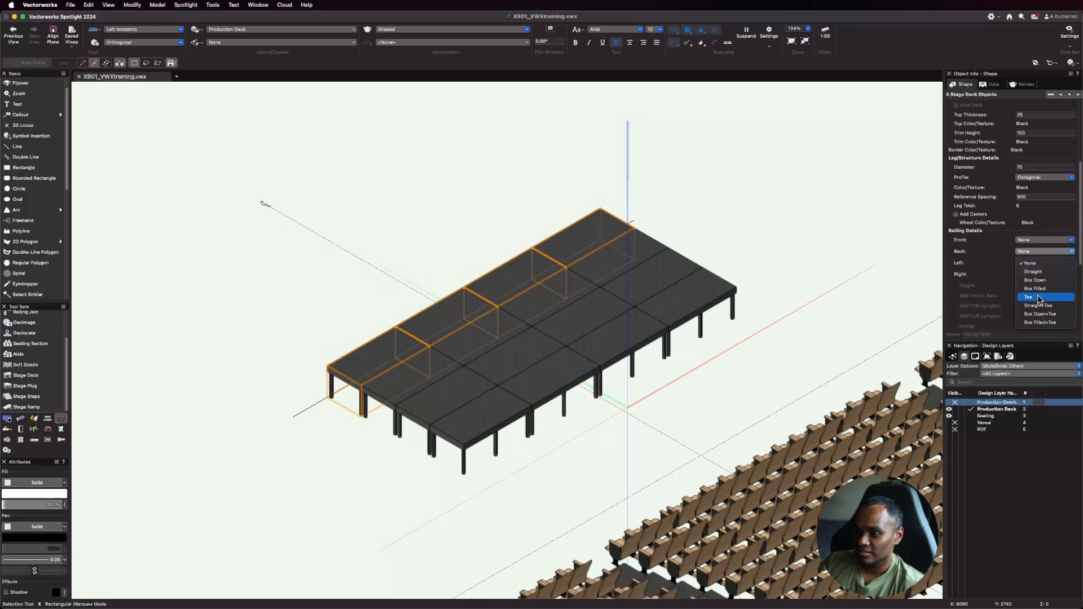
click(1039, 297)
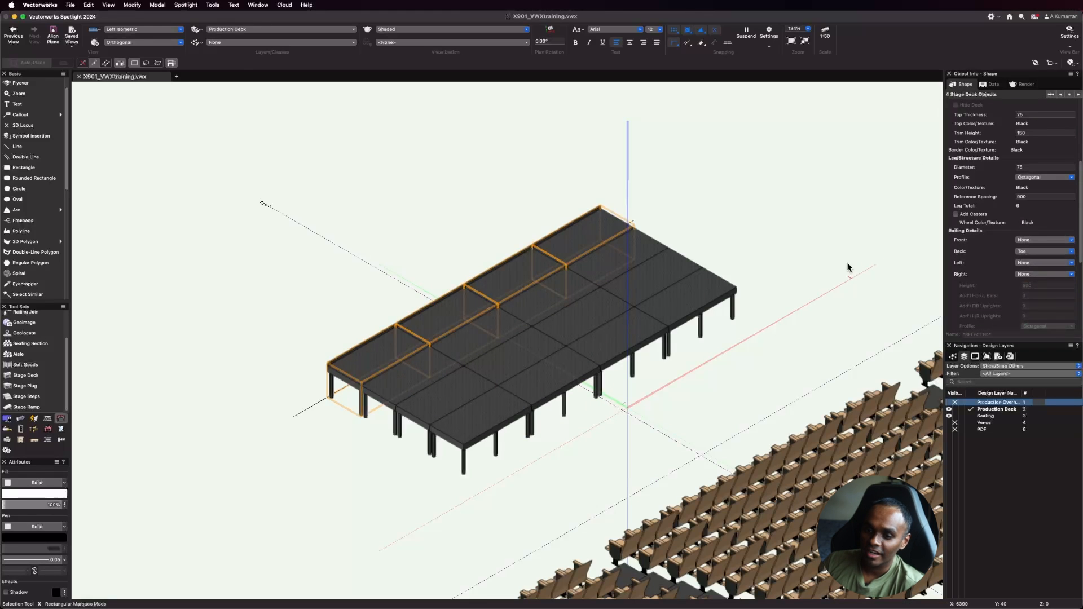
click(787, 268)
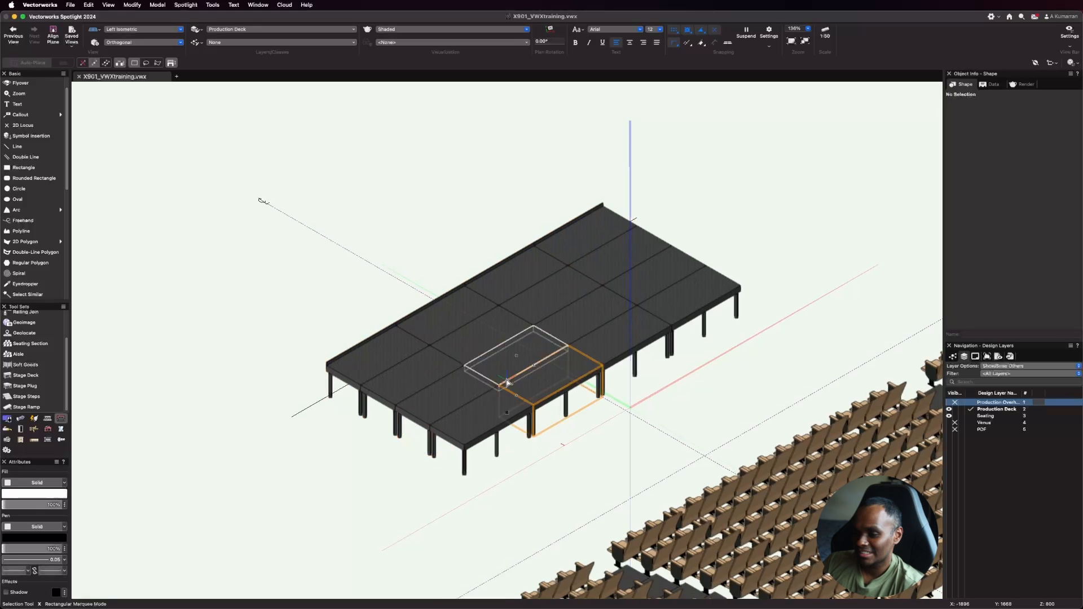
scroll(524, 375, down, 1)
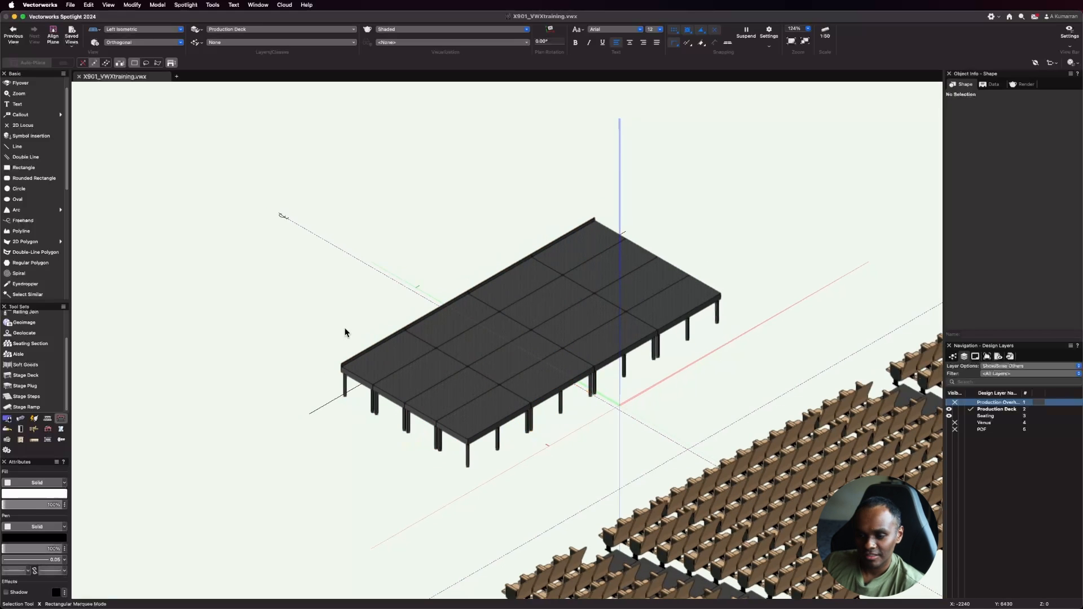
scroll(344, 332, down, 1)
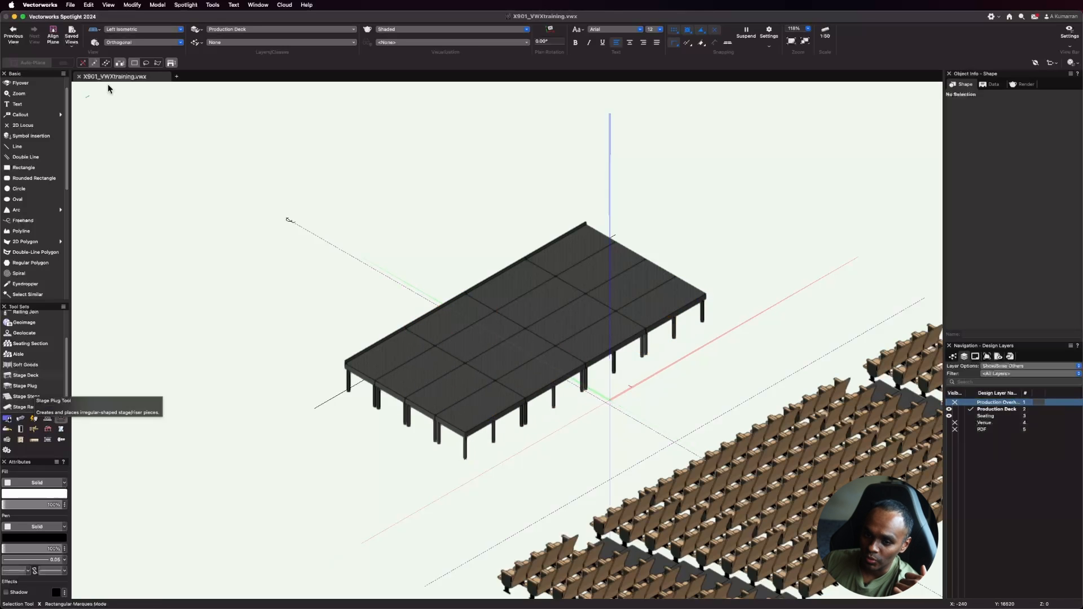
Step: Switch to the Top/Plan view and delete the two outer decks of the row nearest the seating
click(146, 29)
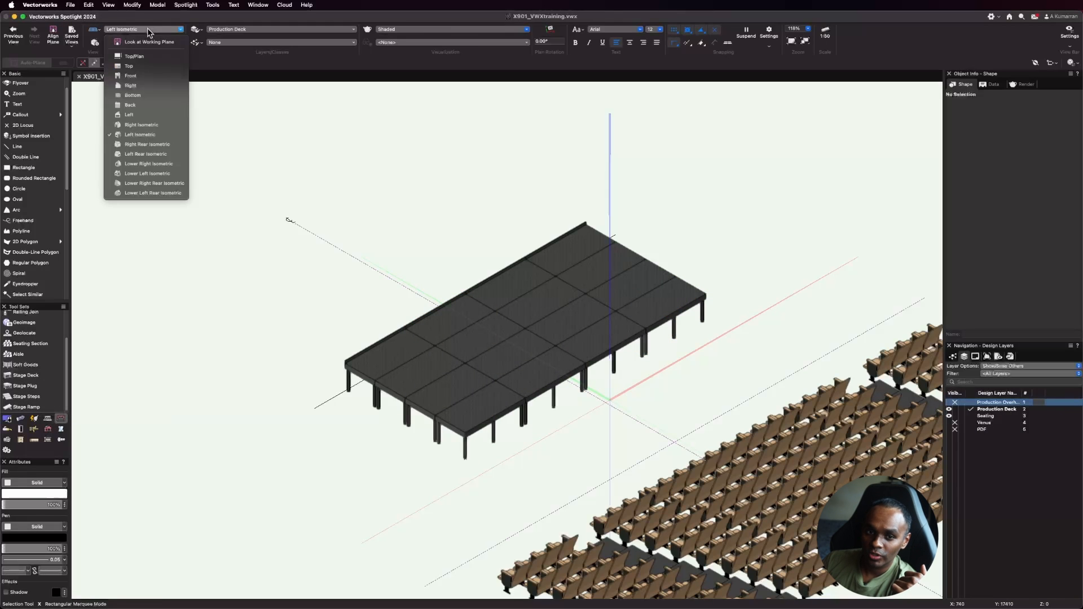
click(134, 57)
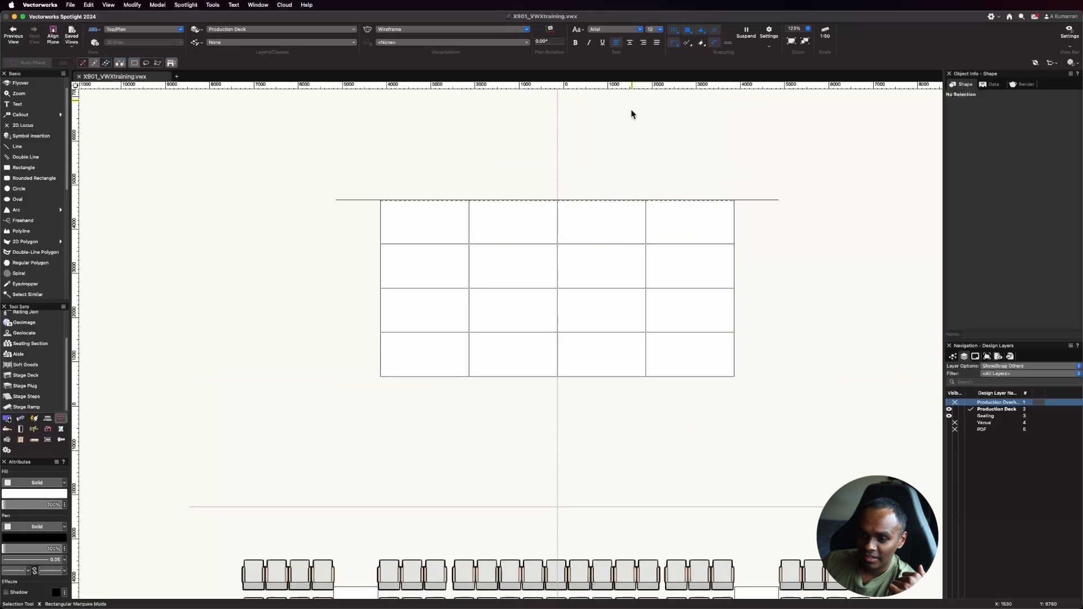
click(697, 349)
key(Delete)
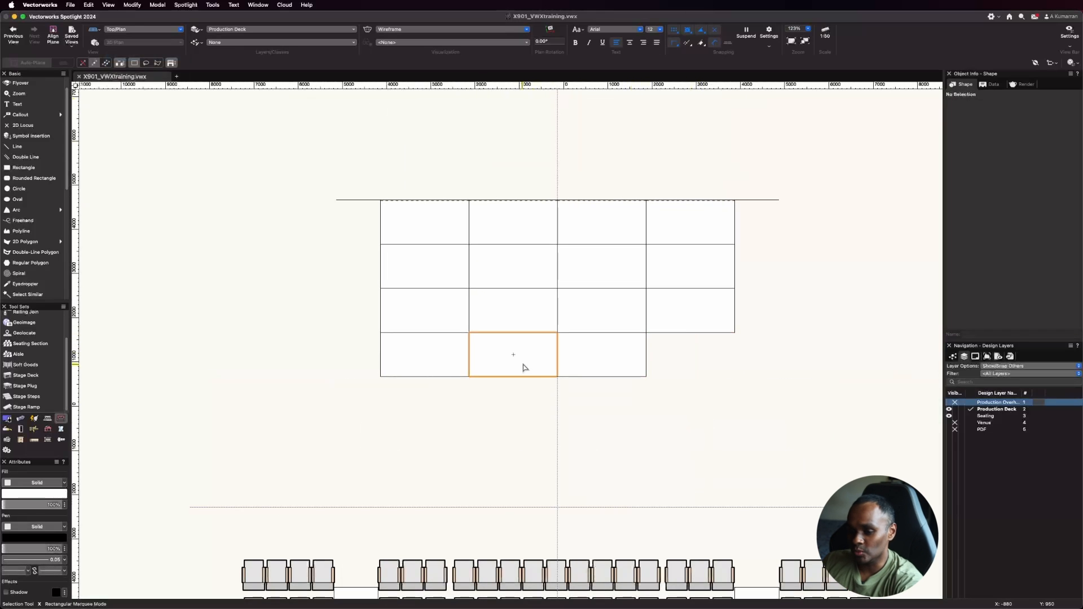
click(446, 368)
key(Delete)
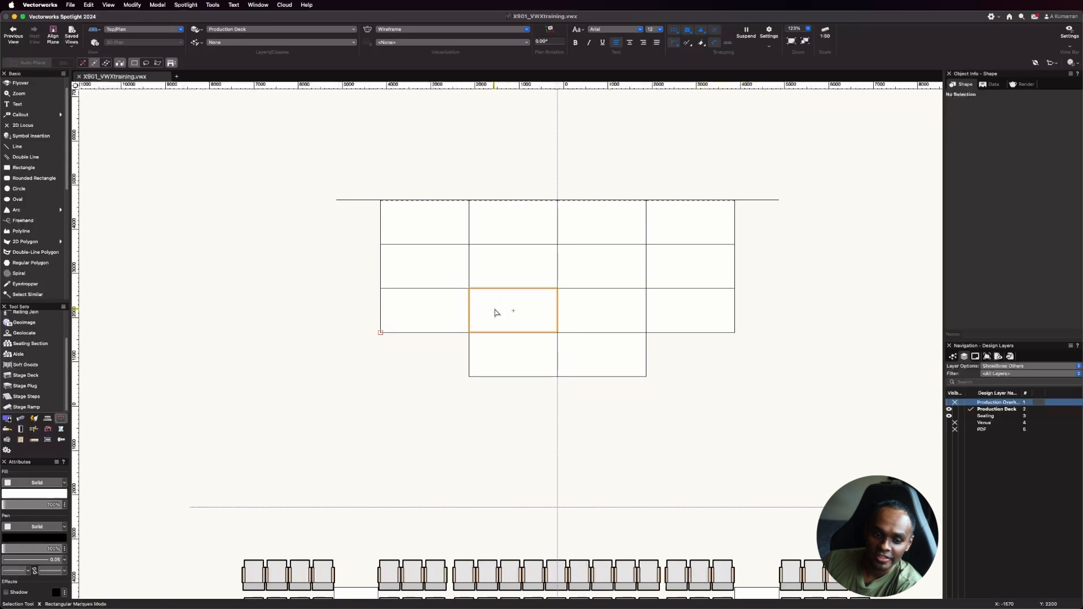
Step: Draw a triangular Stage Plug in Corner Vertex mode across the empty front-left corner, 2000 wide along the neighbouring deck
click(27, 386)
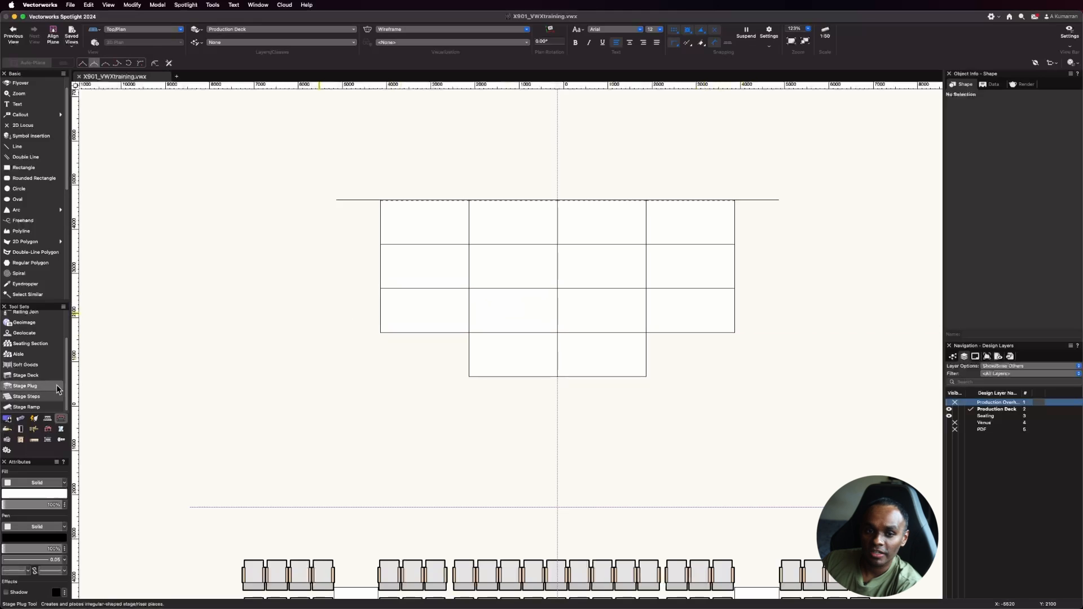
click(83, 65)
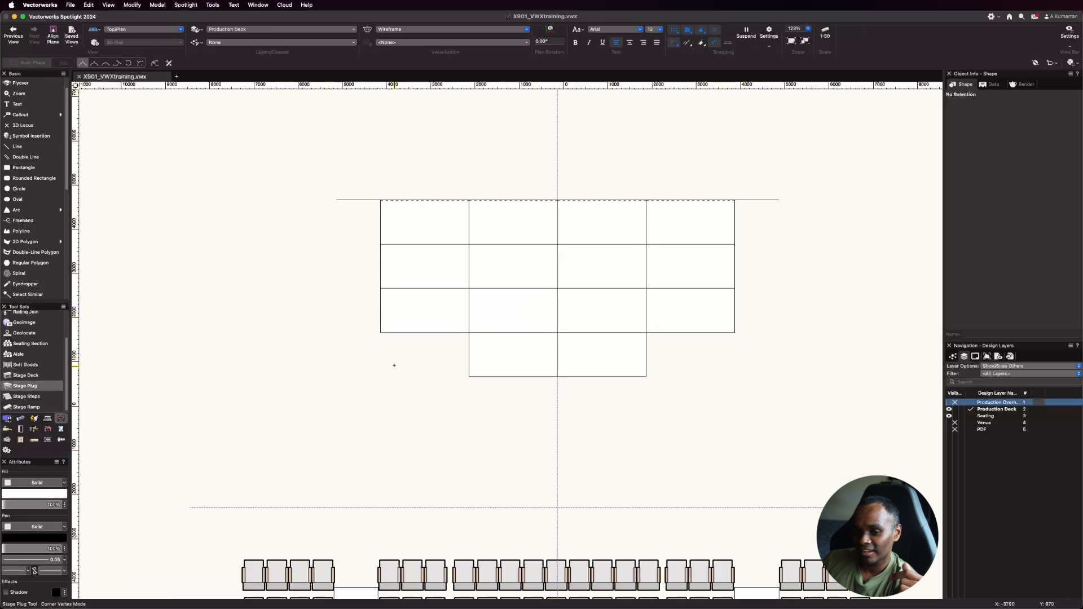
click(381, 332)
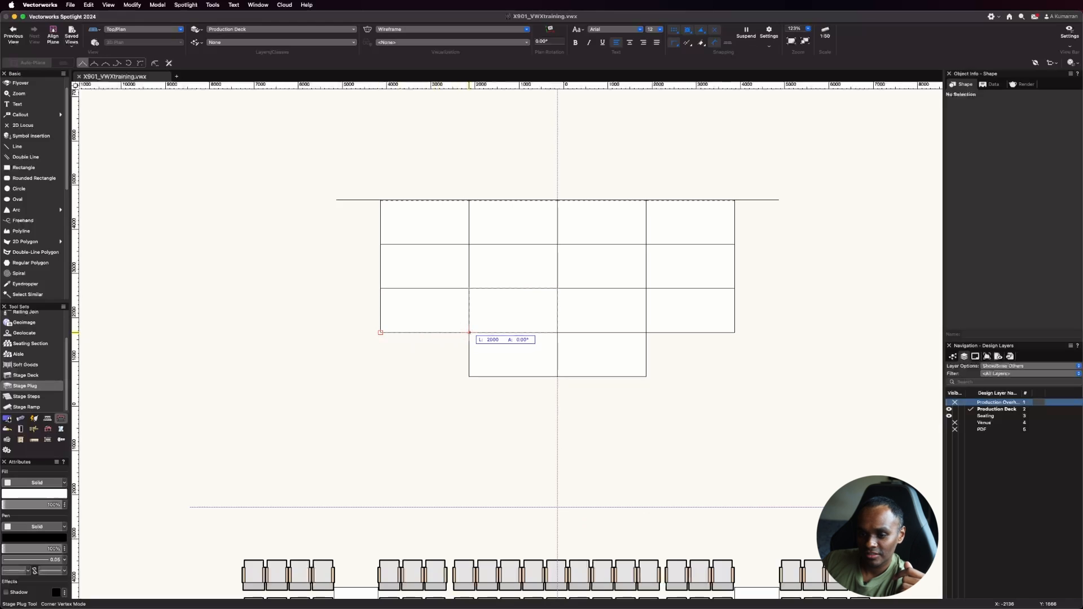
click(468, 332)
click(469, 375)
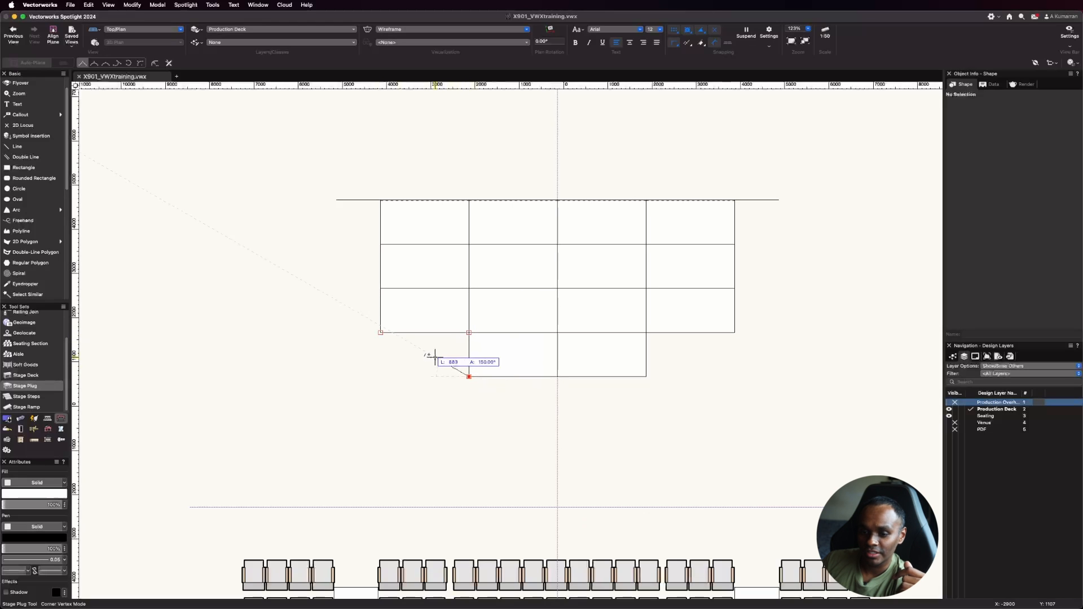
click(381, 333)
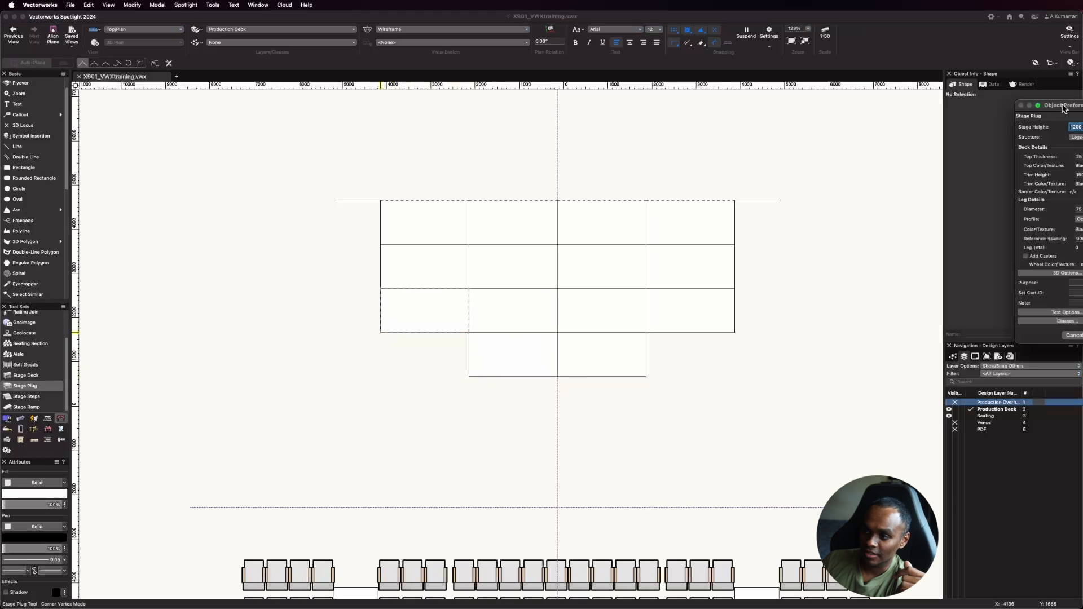
Step: Set the stage plug's height to 800 and assign its default part classes with the prefix Staging
drag(1064, 108, 671, 107)
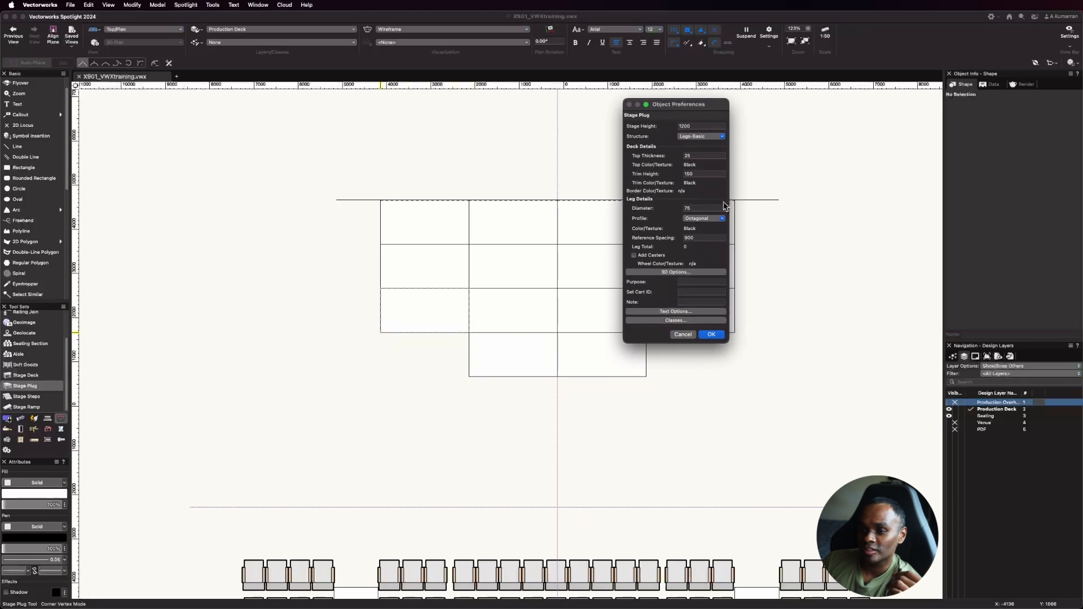
double_click(692, 126)
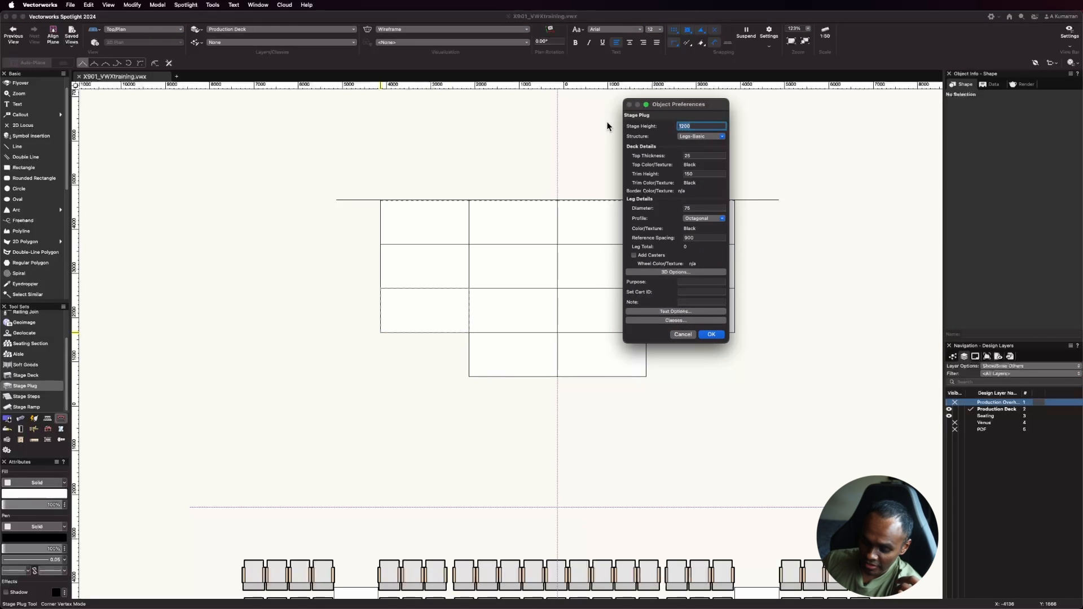
text(8)
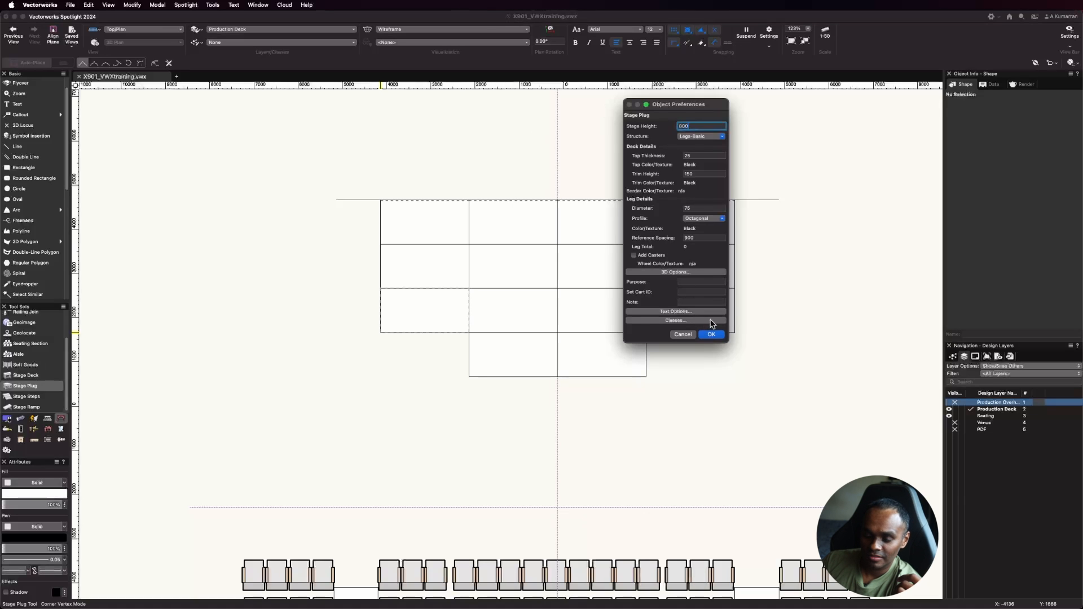
click(712, 322)
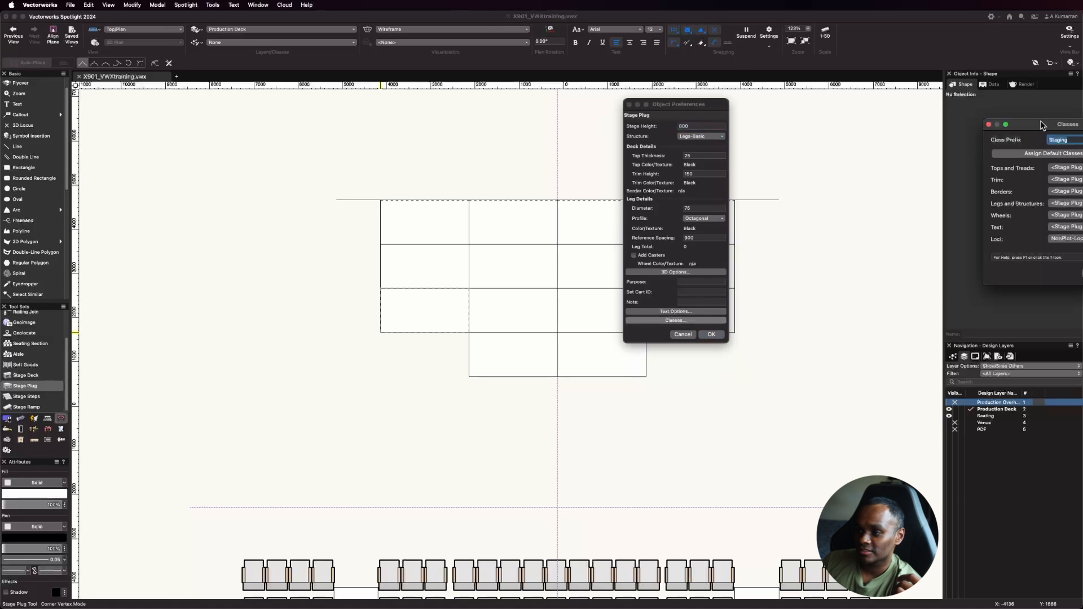
click(924, 137)
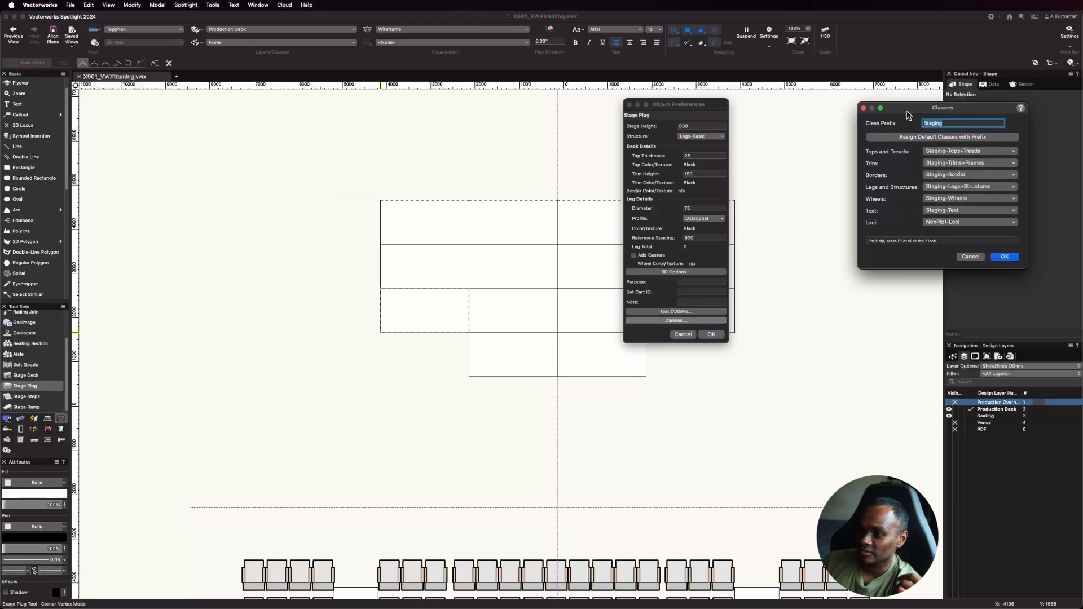
click(1005, 257)
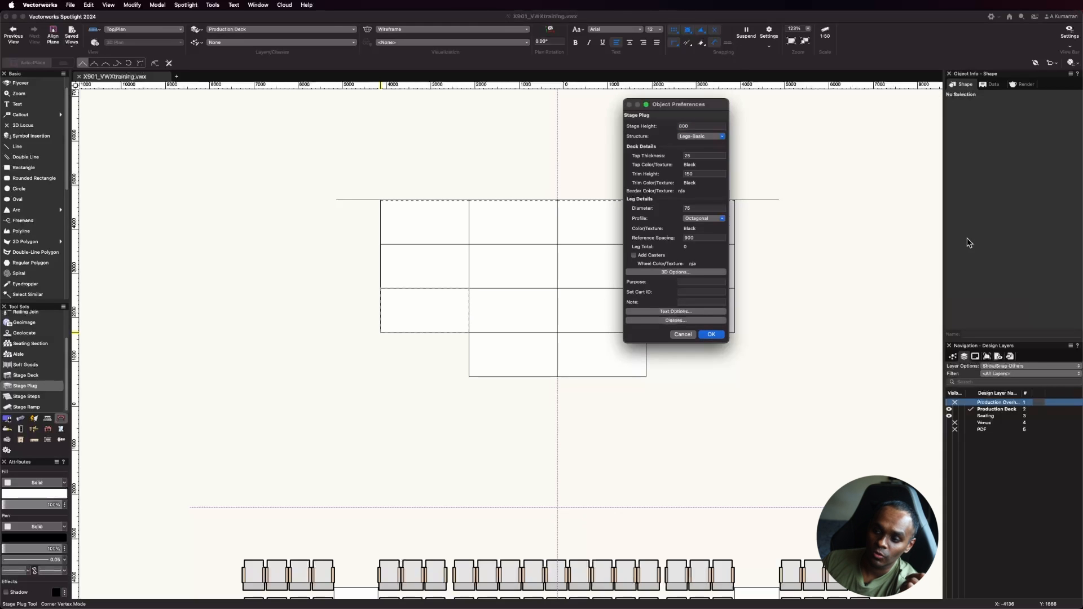
click(710, 335)
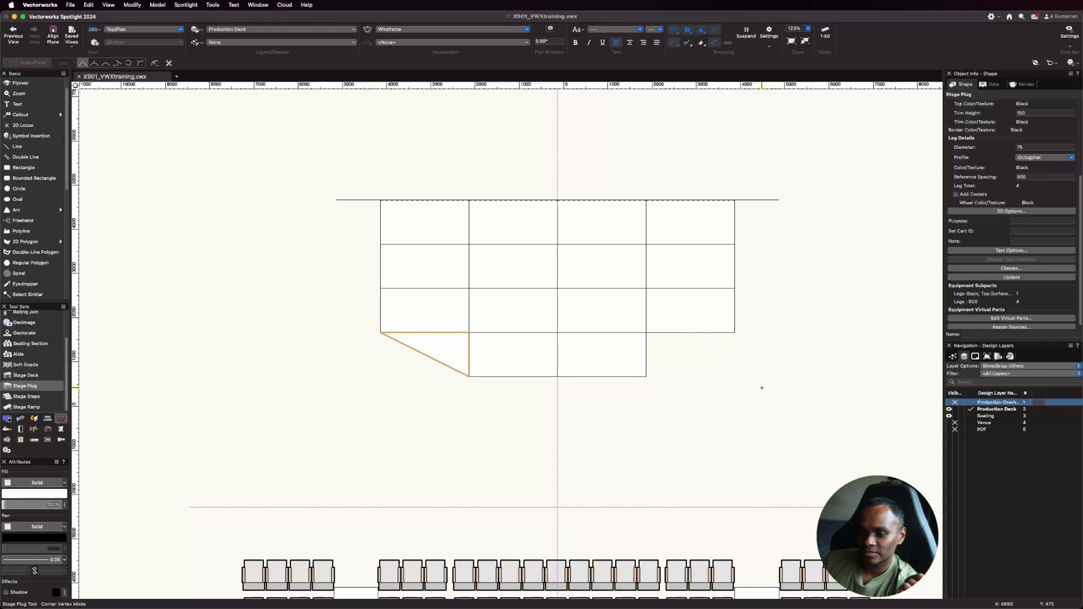
Step: Switch to the Left Isometric view and examine the stage plug's fit and legs beside the neighbouring decks
key(x)
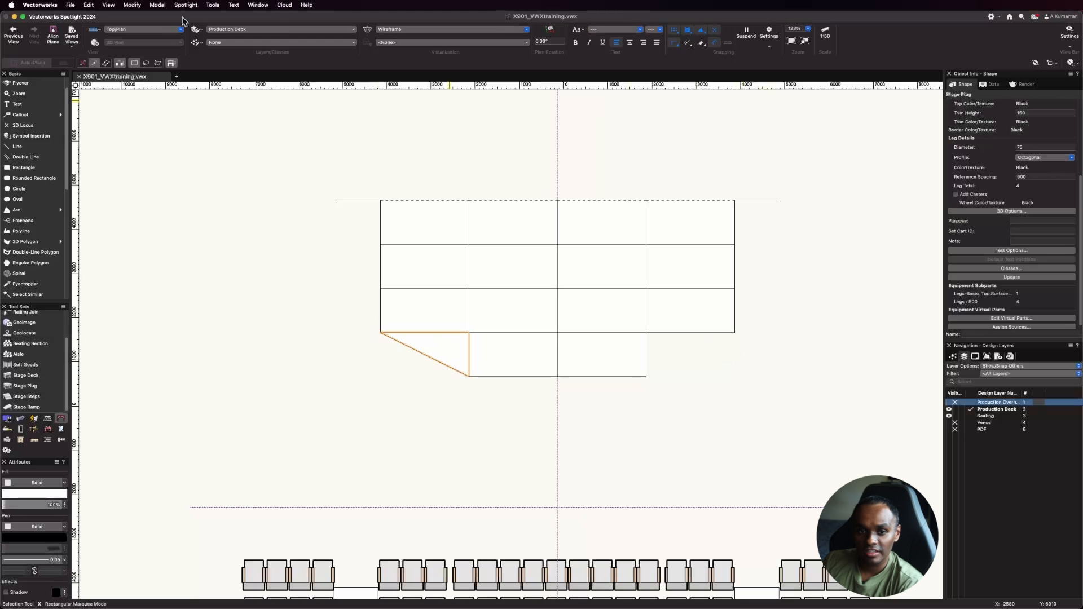
click(167, 30)
click(168, 133)
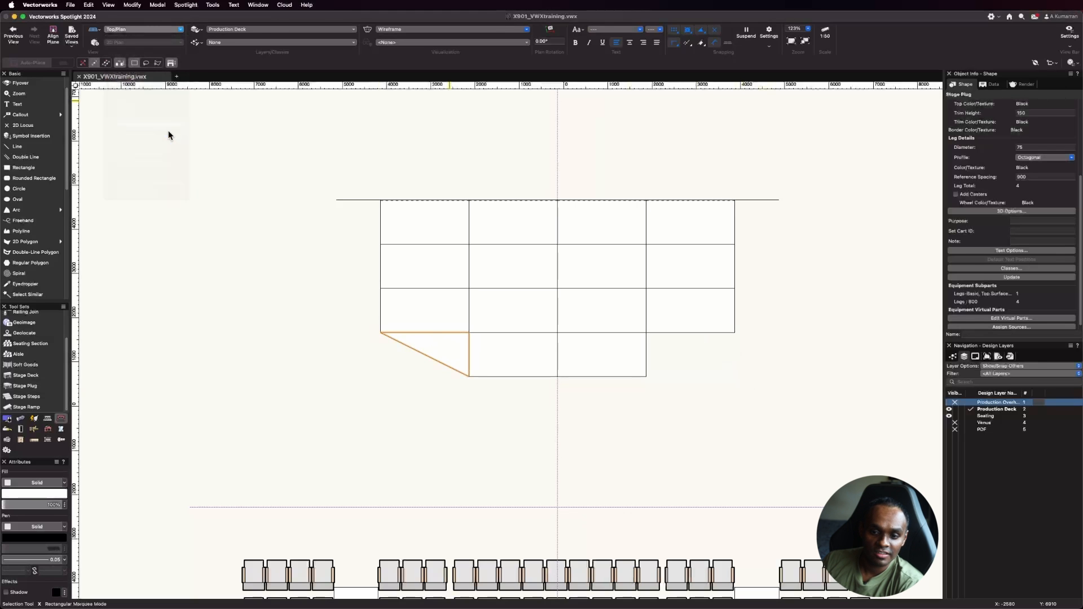
click(550, 375)
scroll(485, 341, up, 5)
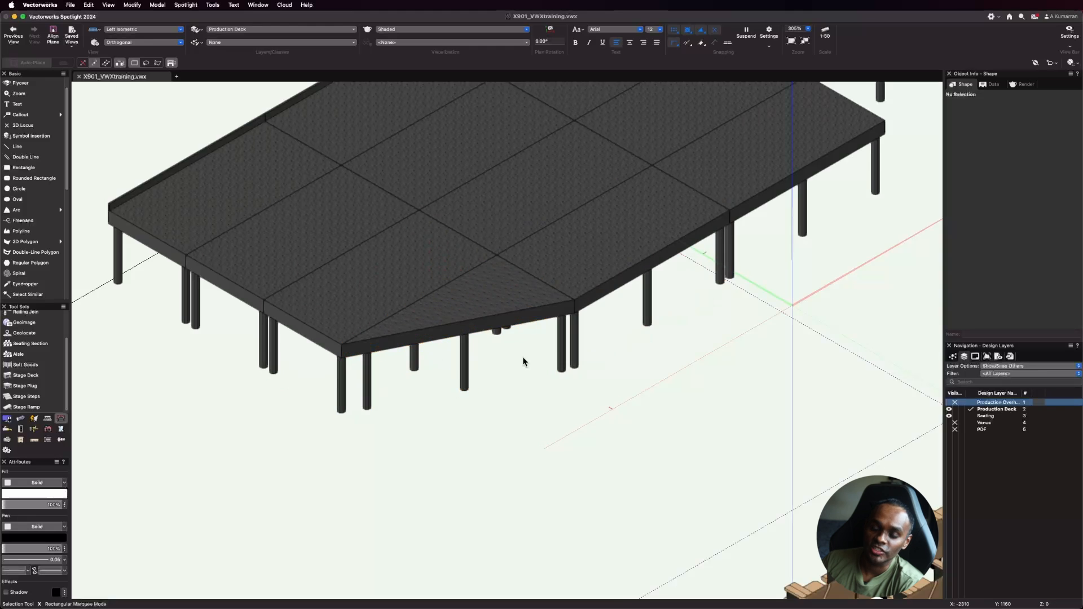
Step: Switch to the Top/Plan view and draw a triangular Stage Plug across the empty front-right corner, 1000 deep along the neighbouring deck
scroll(522, 363, down, 1)
click(146, 30)
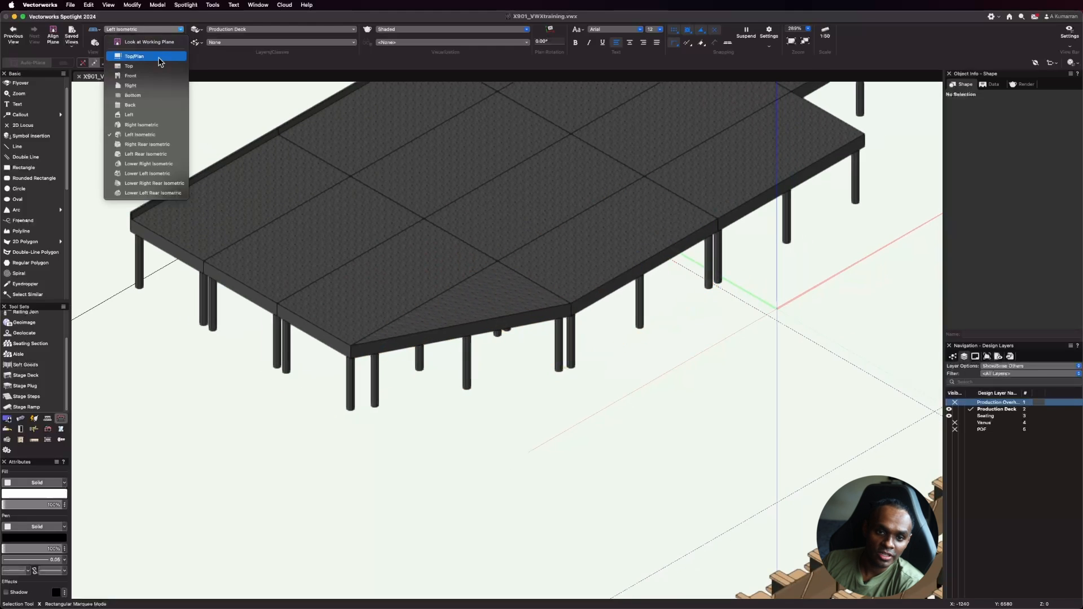
click(148, 55)
scroll(457, 321, down, 5)
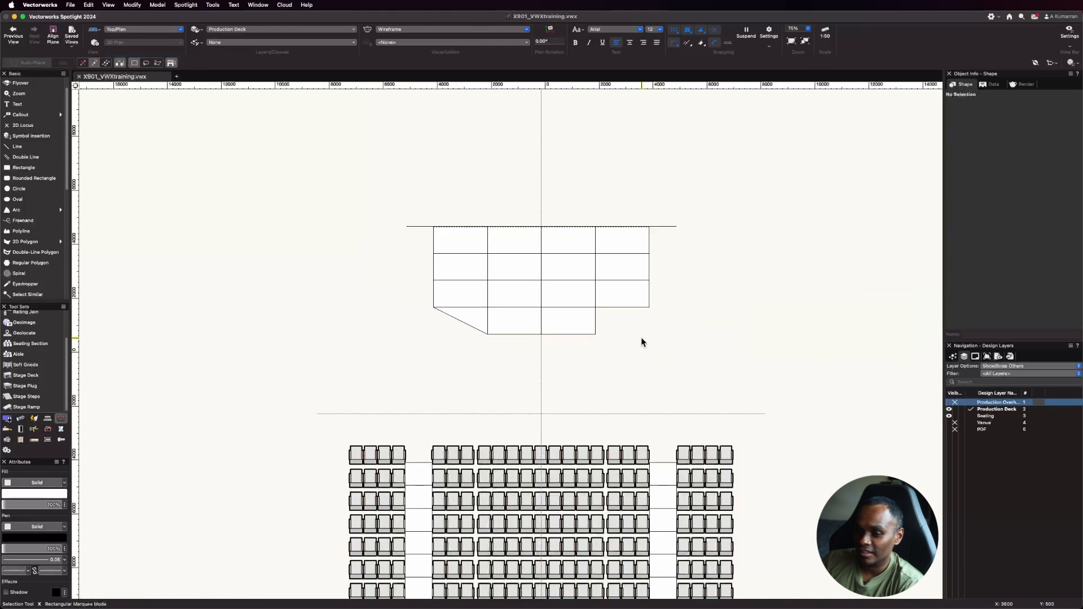
scroll(586, 327, up, 3)
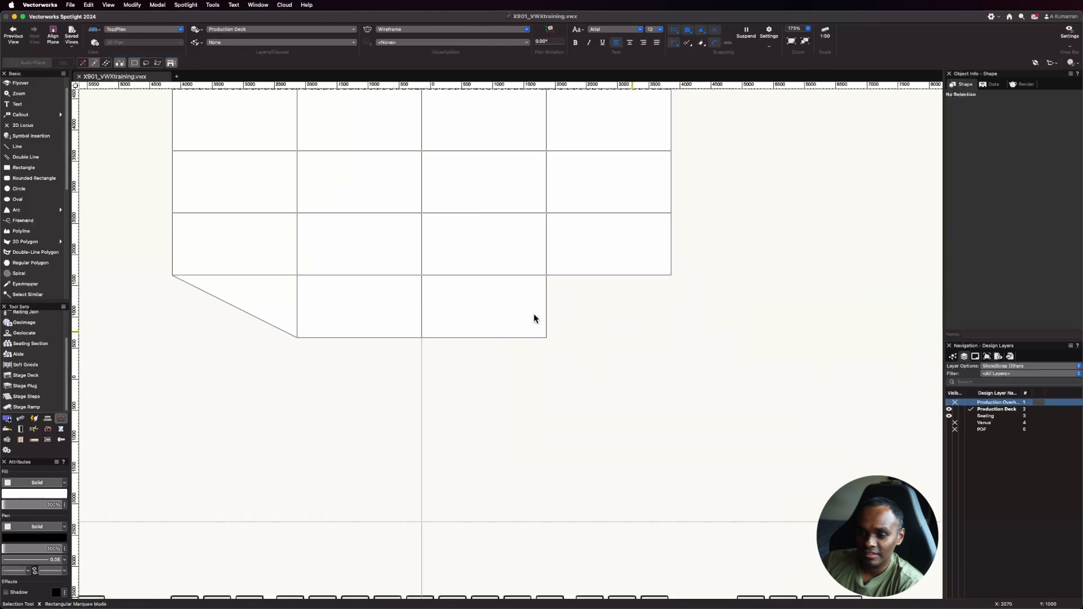
click(25, 385)
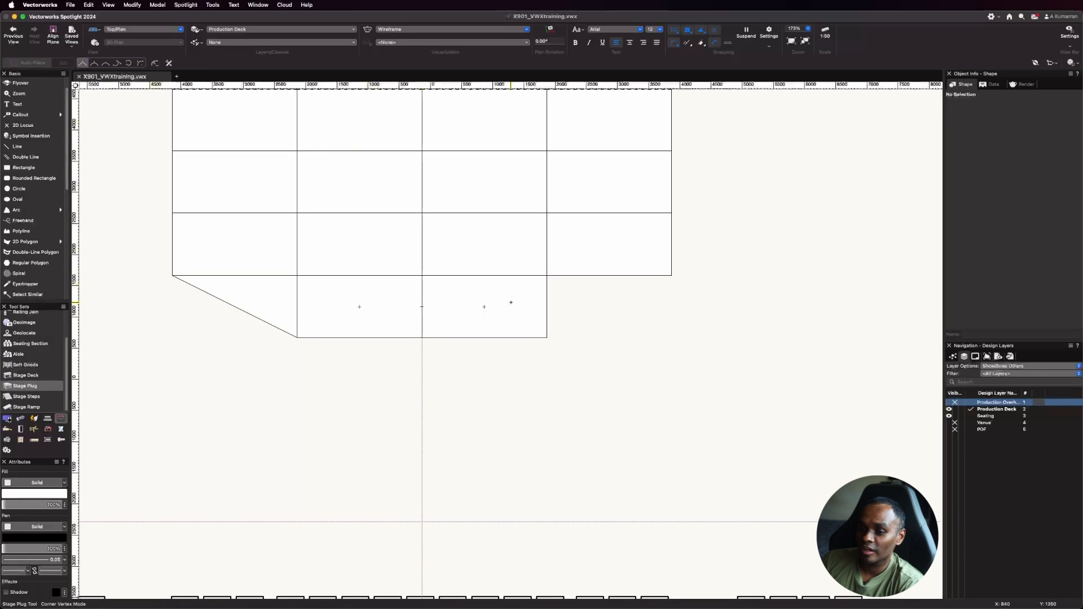
click(546, 338)
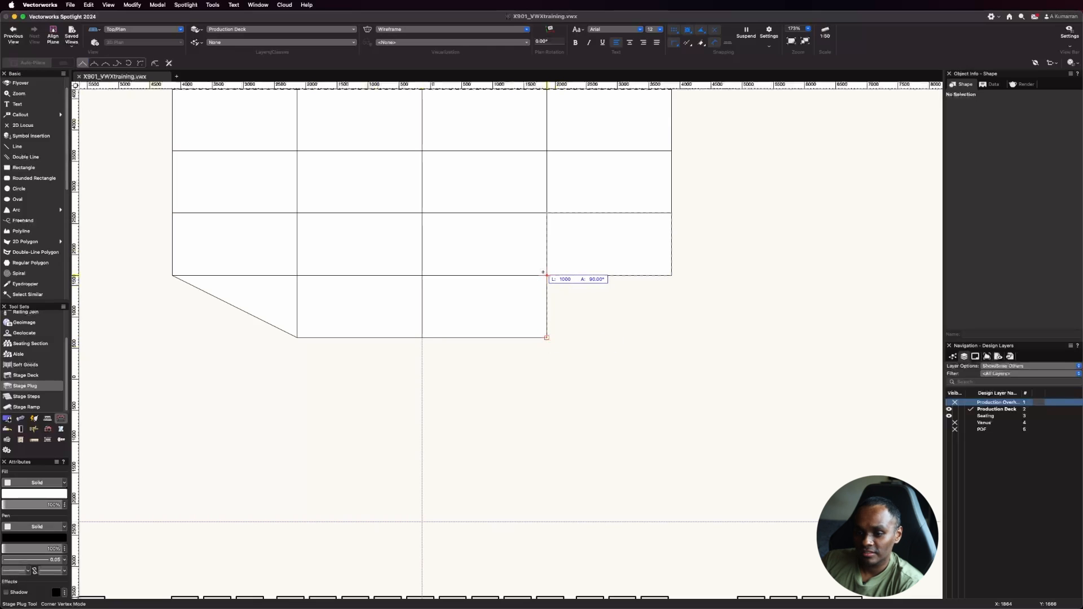
click(547, 276)
click(671, 276)
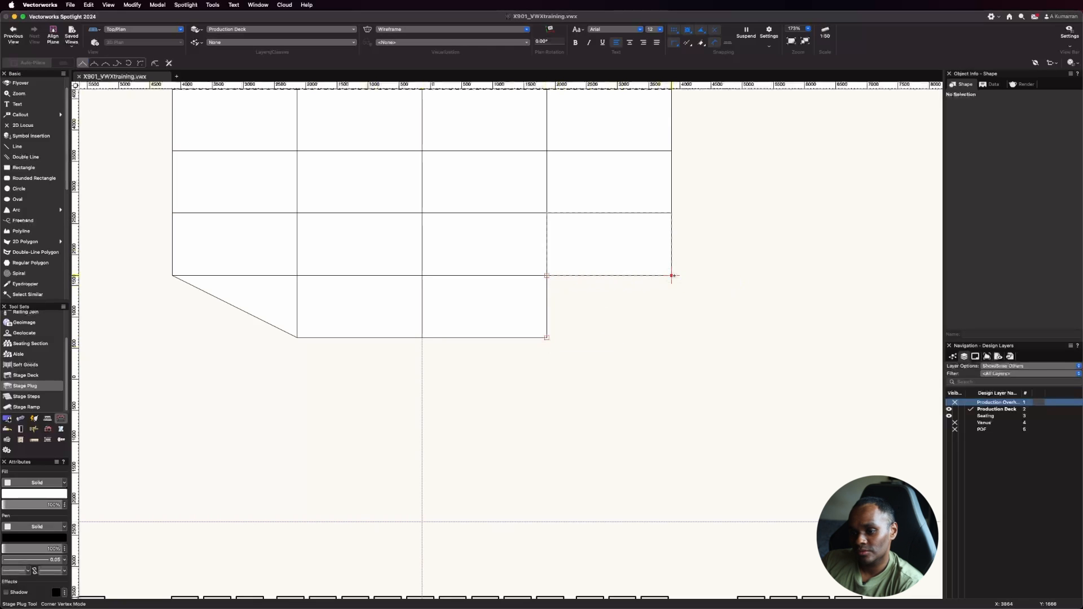
click(547, 338)
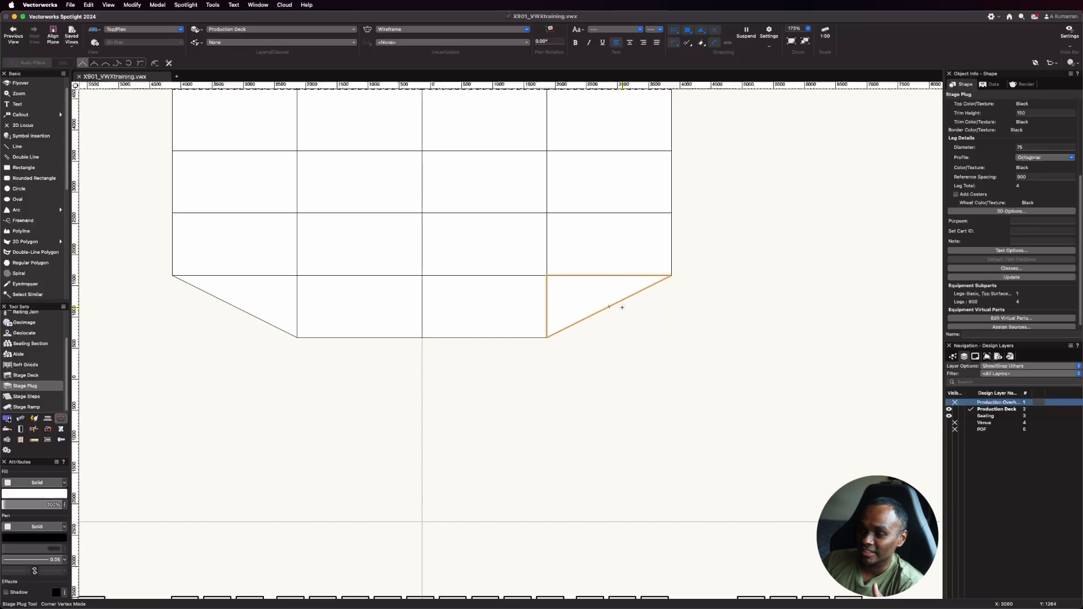
Step: Draw a Cubic Vertex Stage Plug across the two front decks, curving toward the seating through a centreline point about 2308 from its start at -30°
scroll(988, 186, up, 2)
scroll(990, 187, up, 3)
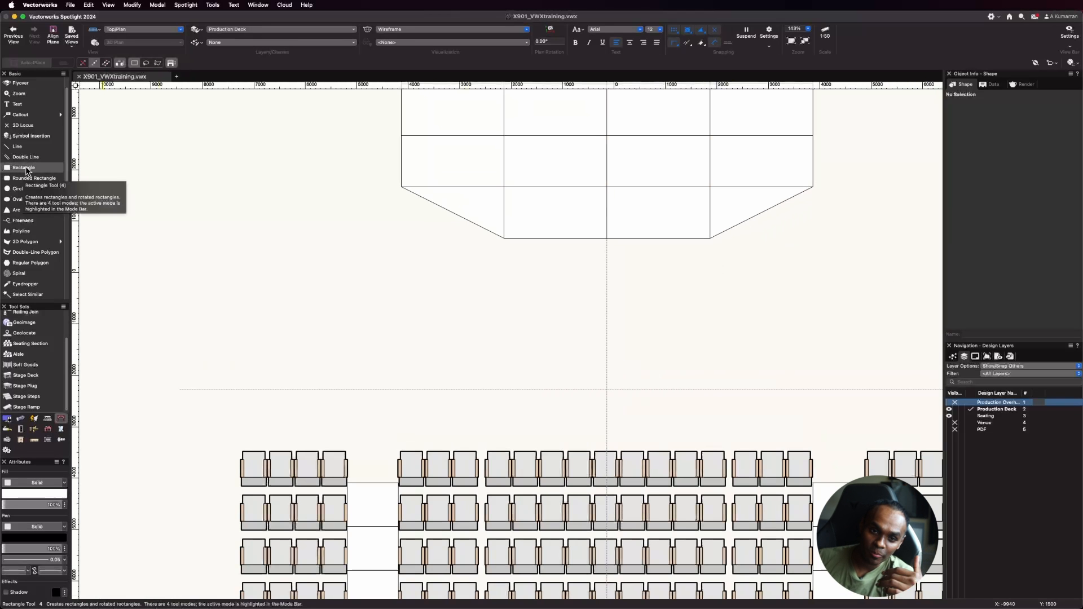
click(28, 386)
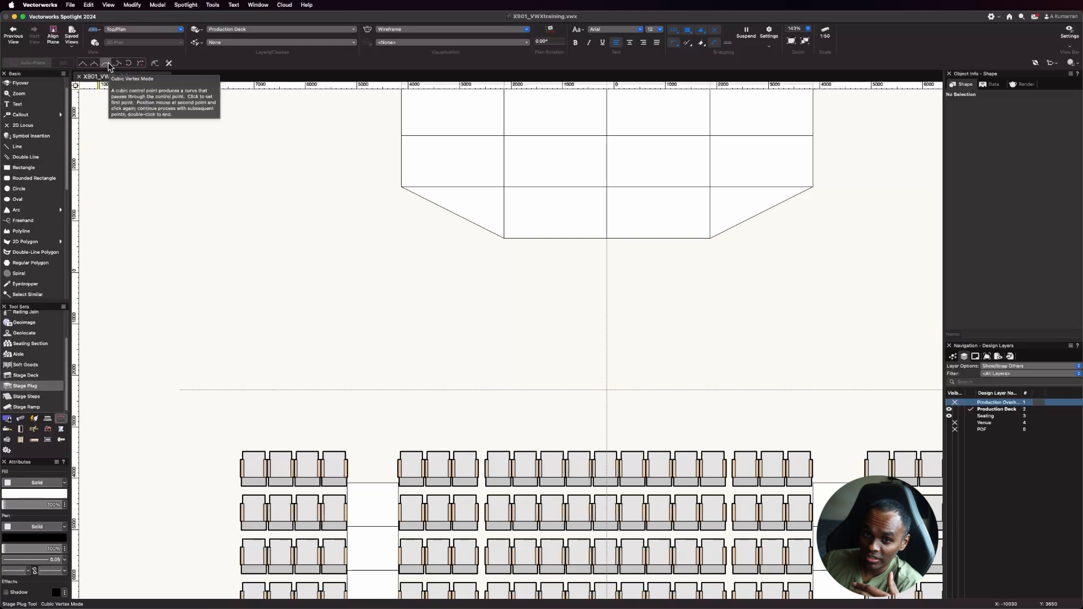
click(503, 238)
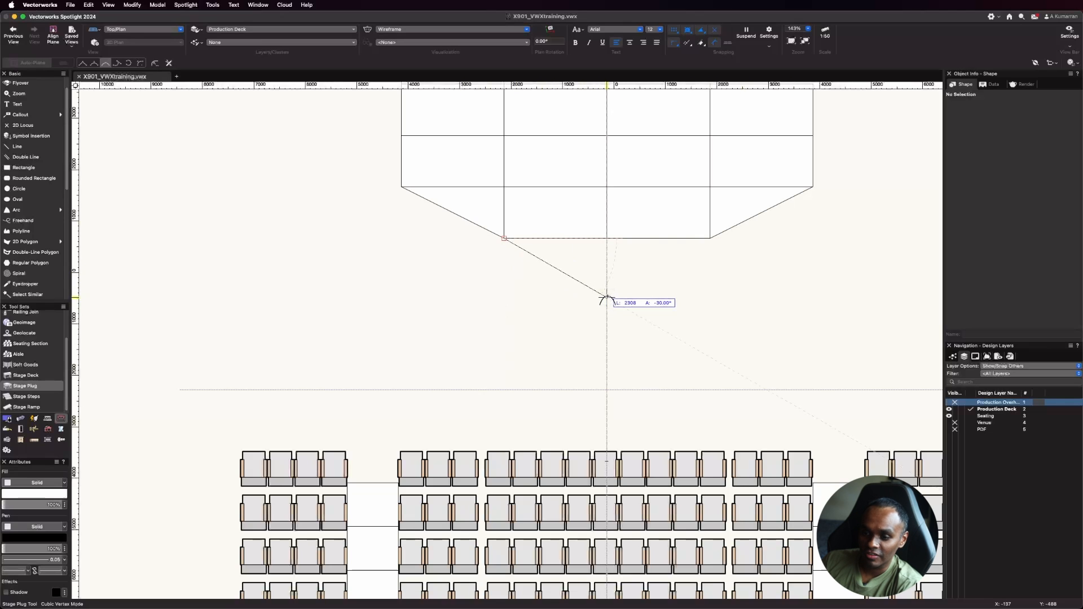
click(607, 296)
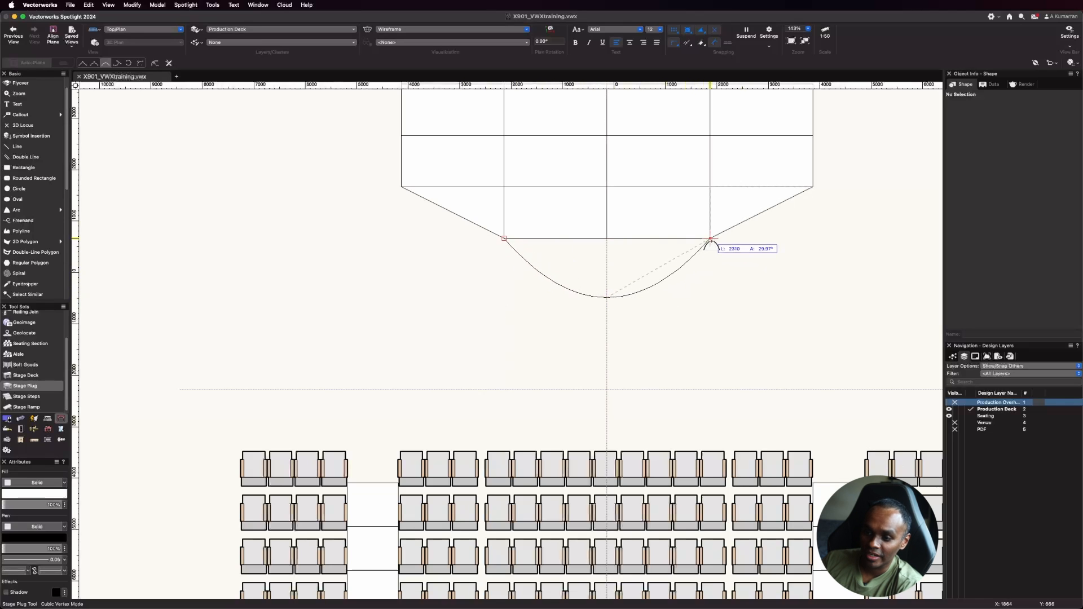
double_click(710, 239)
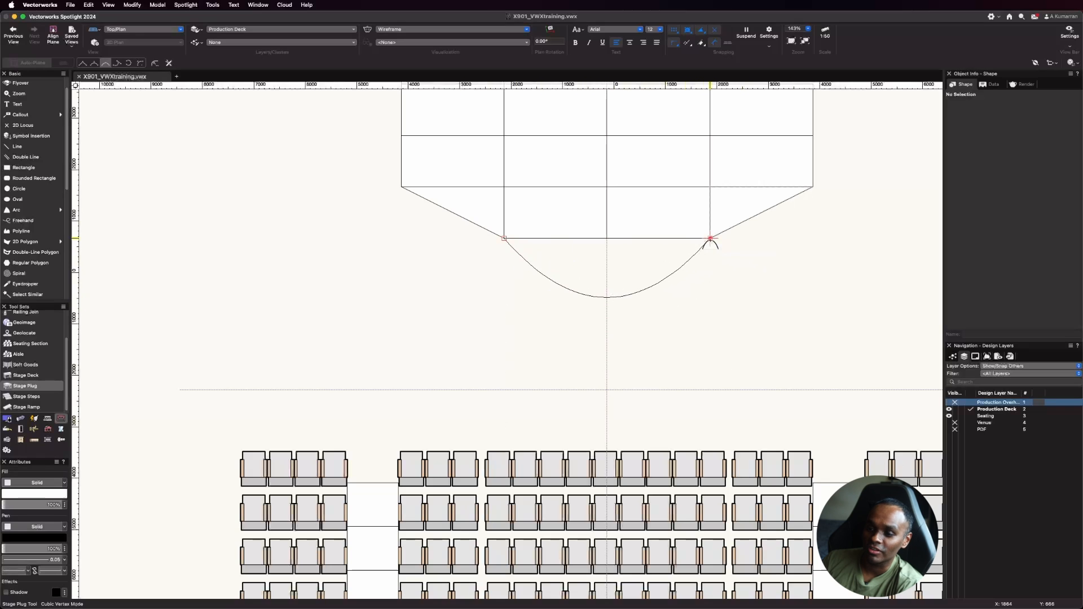
key(x)
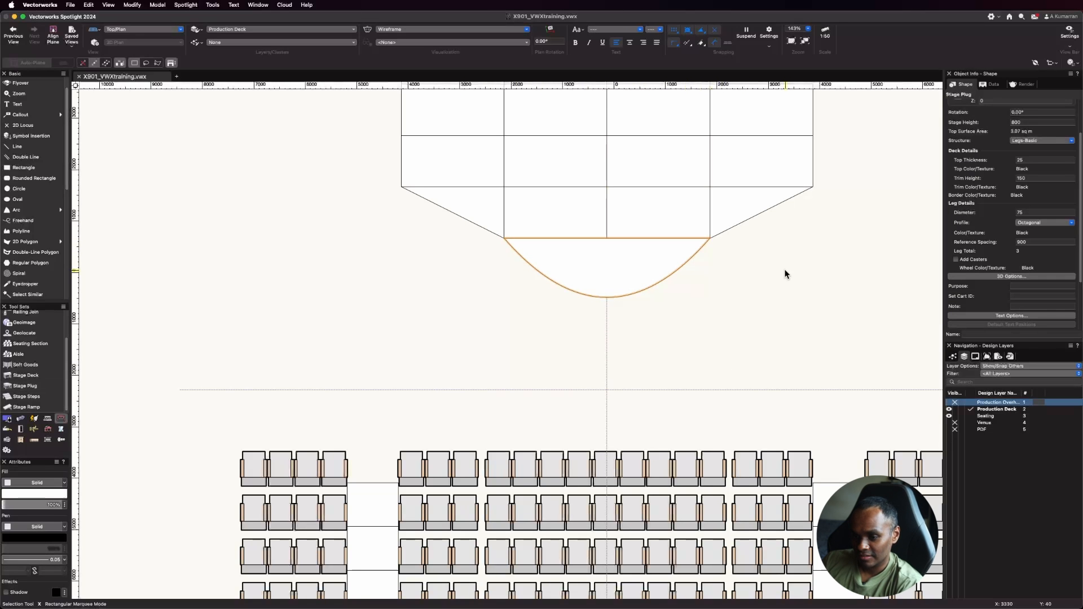
click(789, 269)
Step: Switch to the Left Isometric view and examine the curved stage plug's fit against the decks and seating
scroll(418, 339, down, 2)
scroll(661, 337, down, 2)
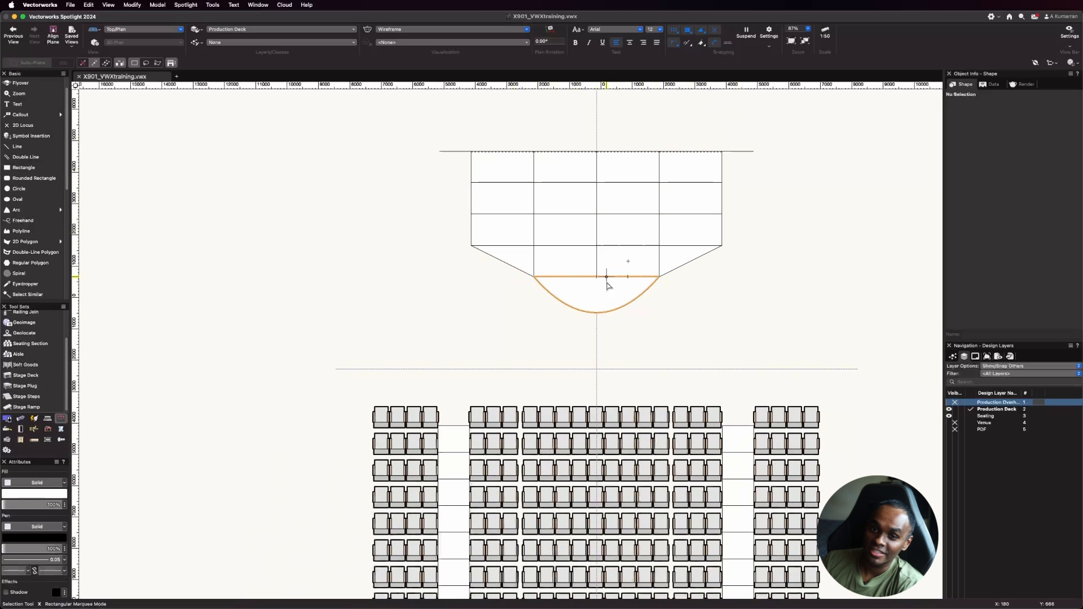
click(140, 30)
click(161, 136)
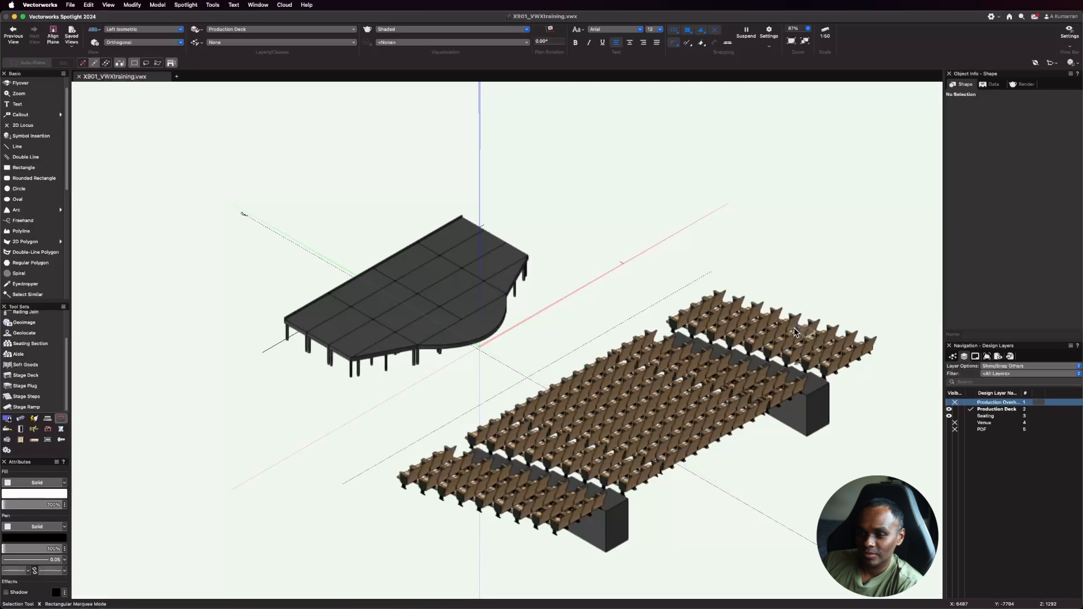
scroll(297, 353, up, 5)
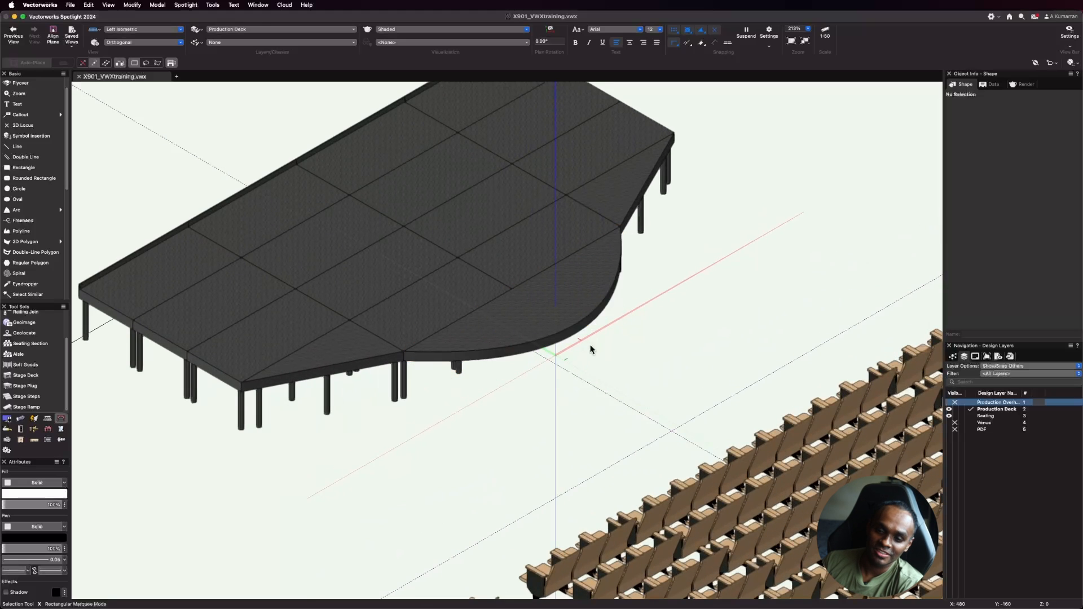
scroll(586, 350, down, 2)
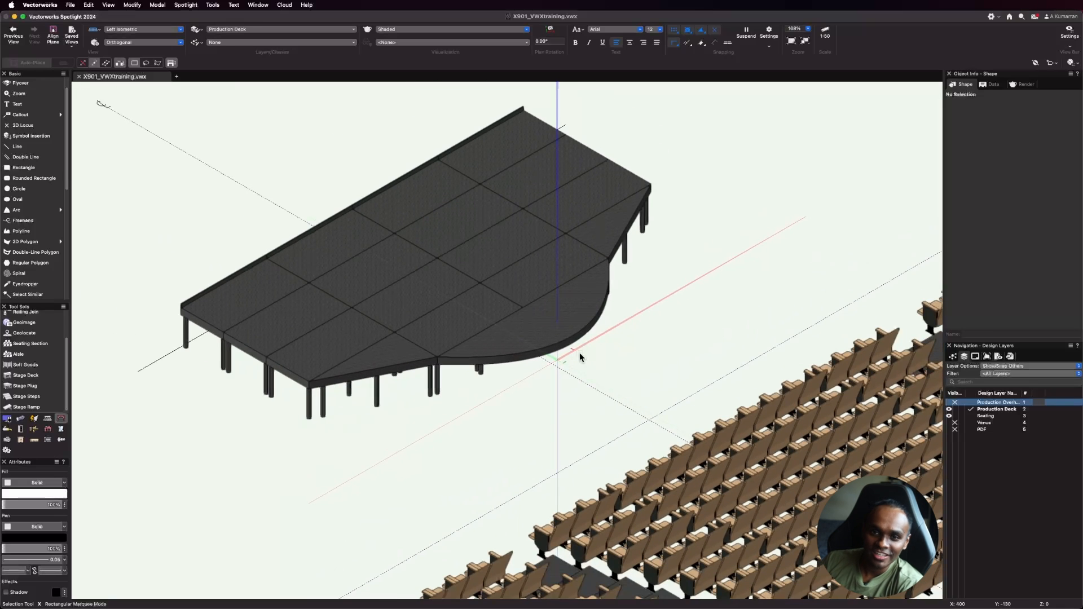
scroll(581, 356, down, 1)
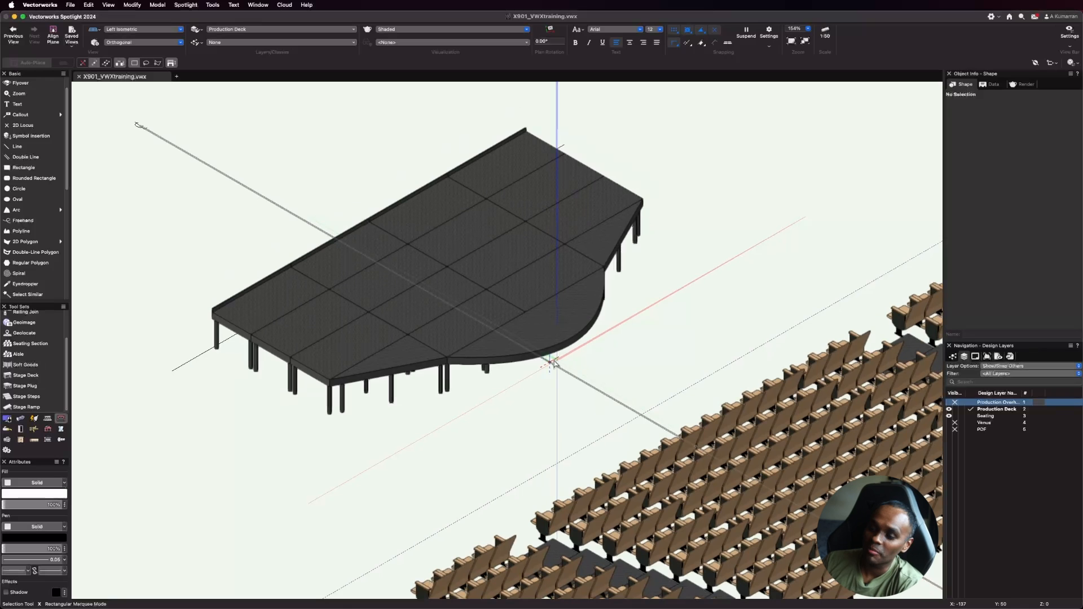
Step: Select the curved stage plug and check the classes assigned to its parts
click(406, 358)
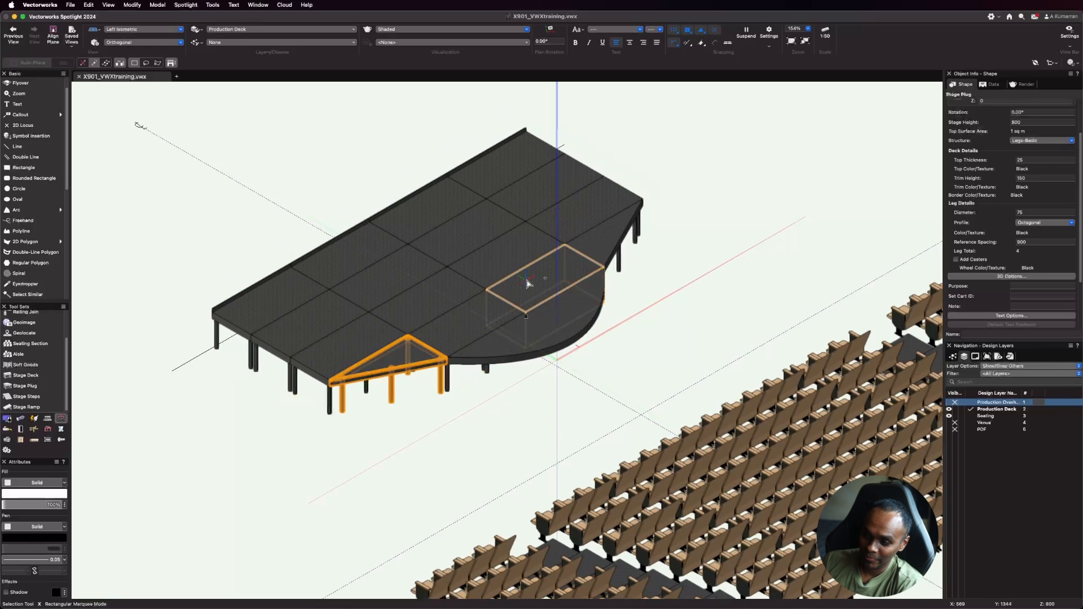
click(527, 284)
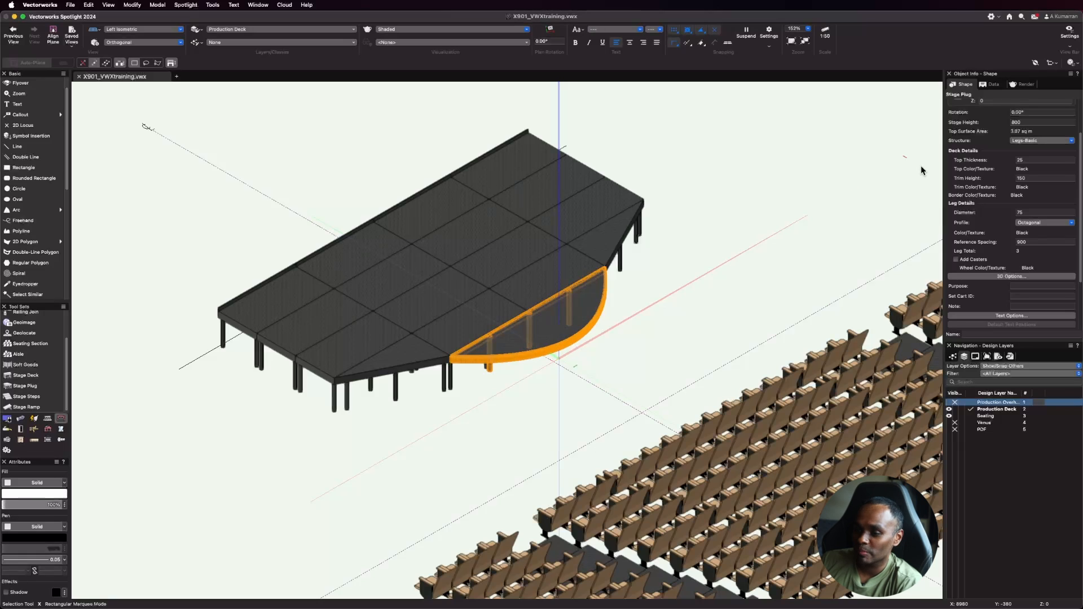
scroll(993, 237, down, 3)
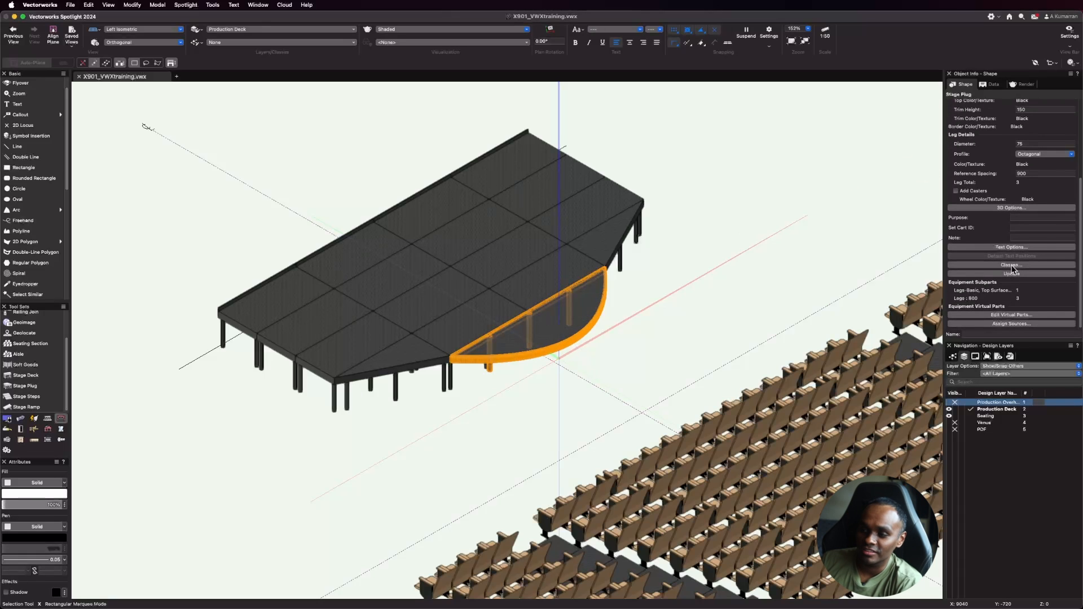
click(1011, 265)
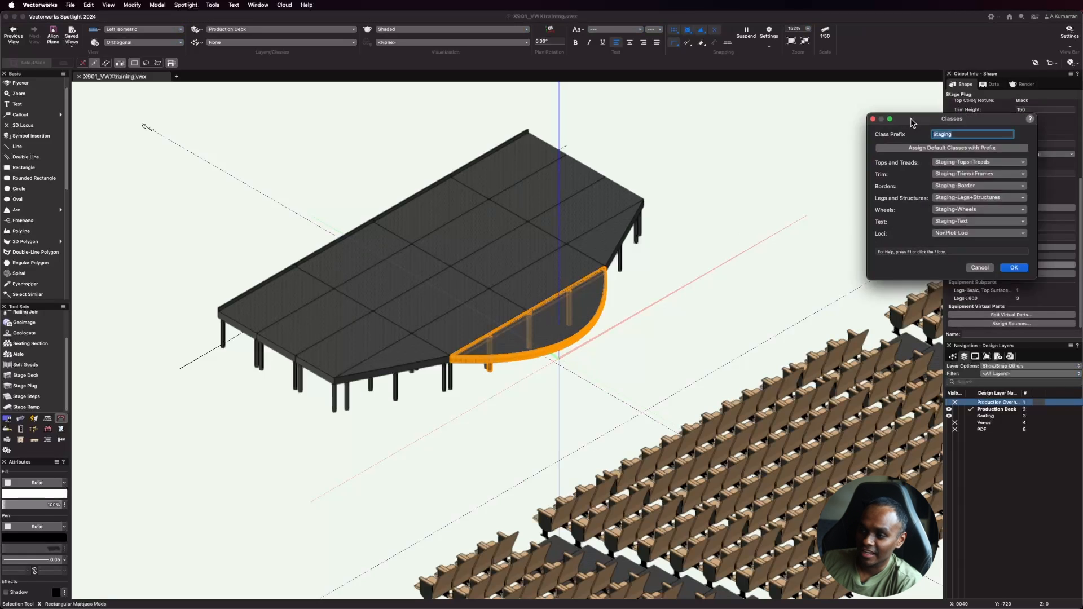
drag(912, 122, 686, 127)
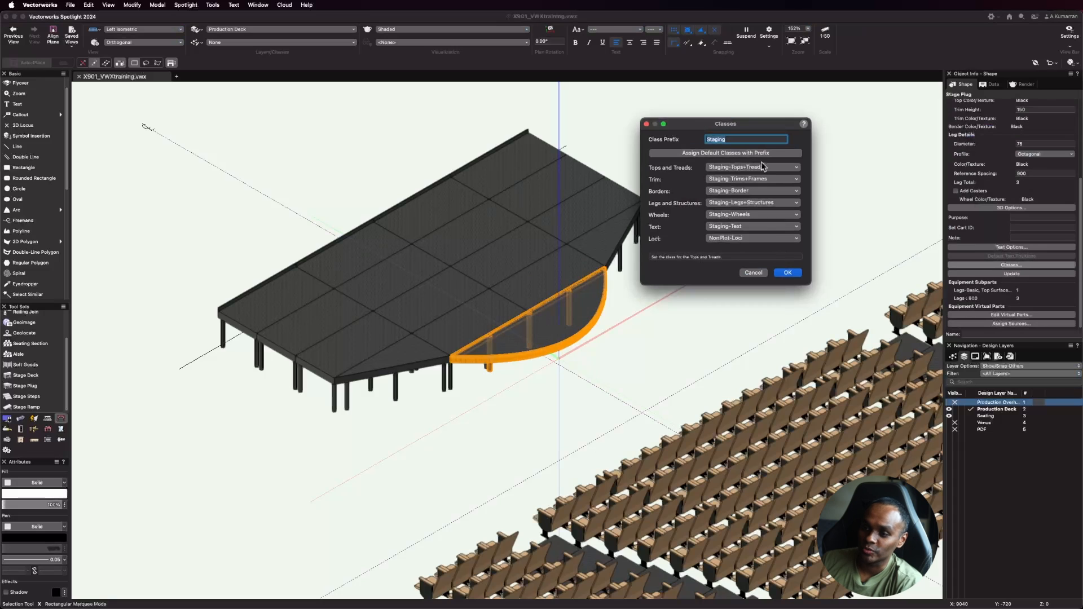
click(787, 272)
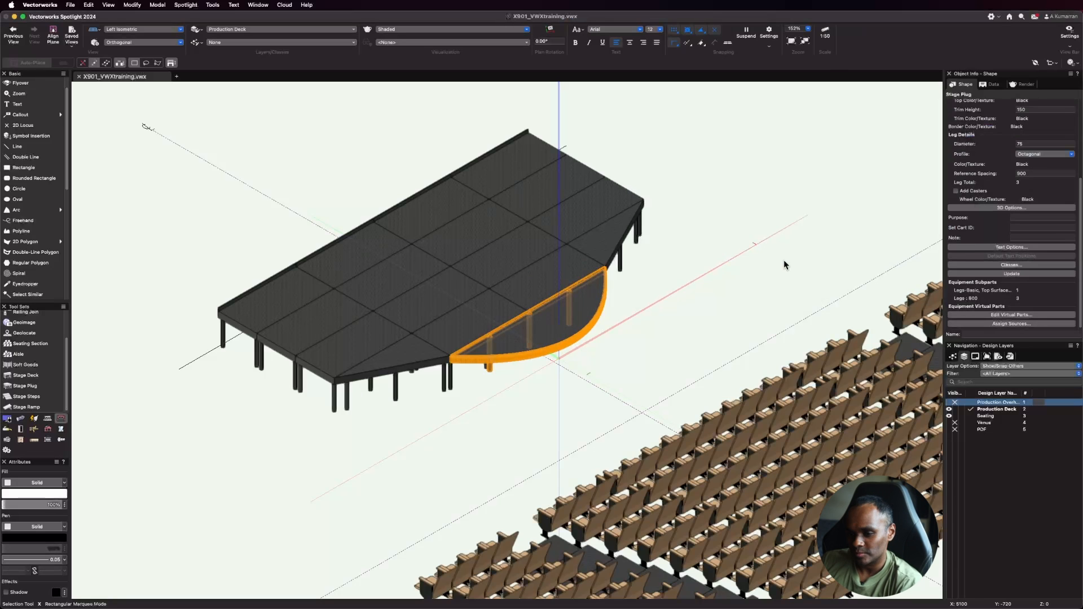
click(783, 259)
Step: Switch to the Top/Plan view and assign all the decks and stage plugs to the Production-Staging Deck class
click(159, 29)
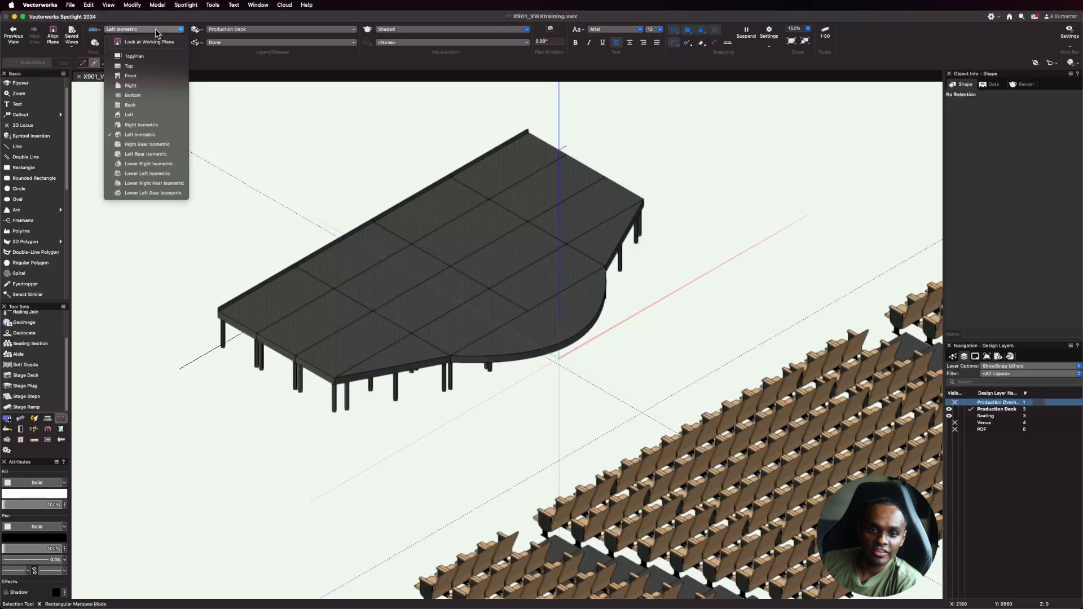
click(159, 54)
scroll(551, 418, down, 3)
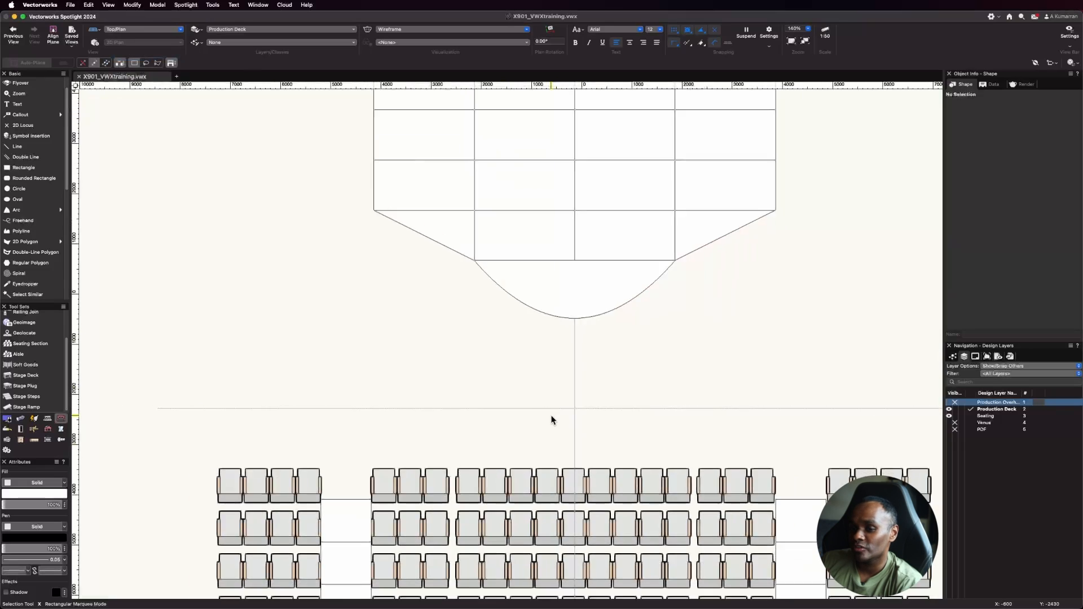
scroll(612, 116, up, 3)
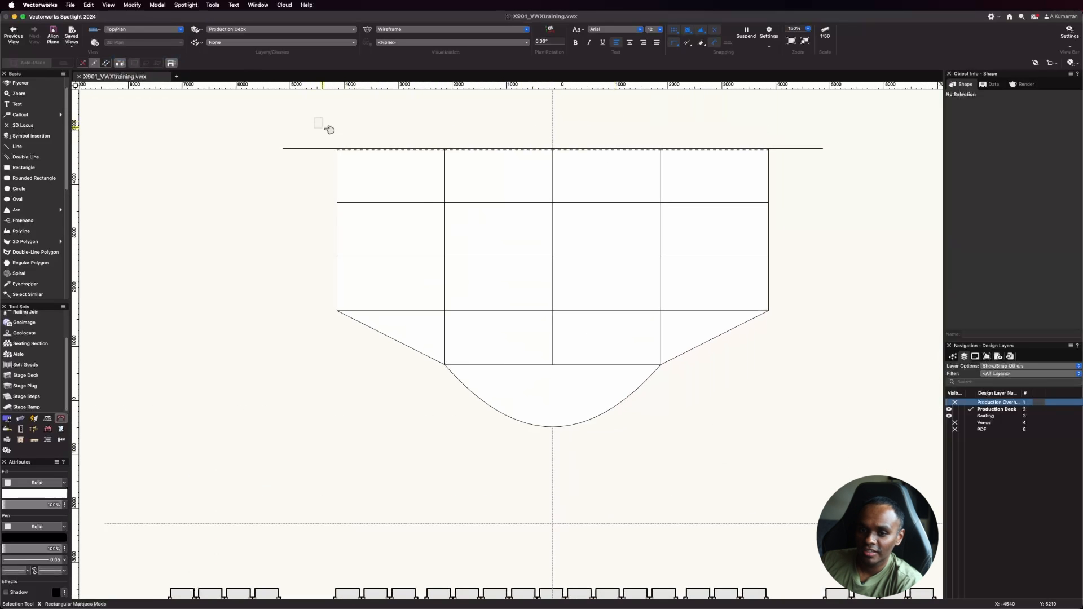
drag(314, 118, 770, 434)
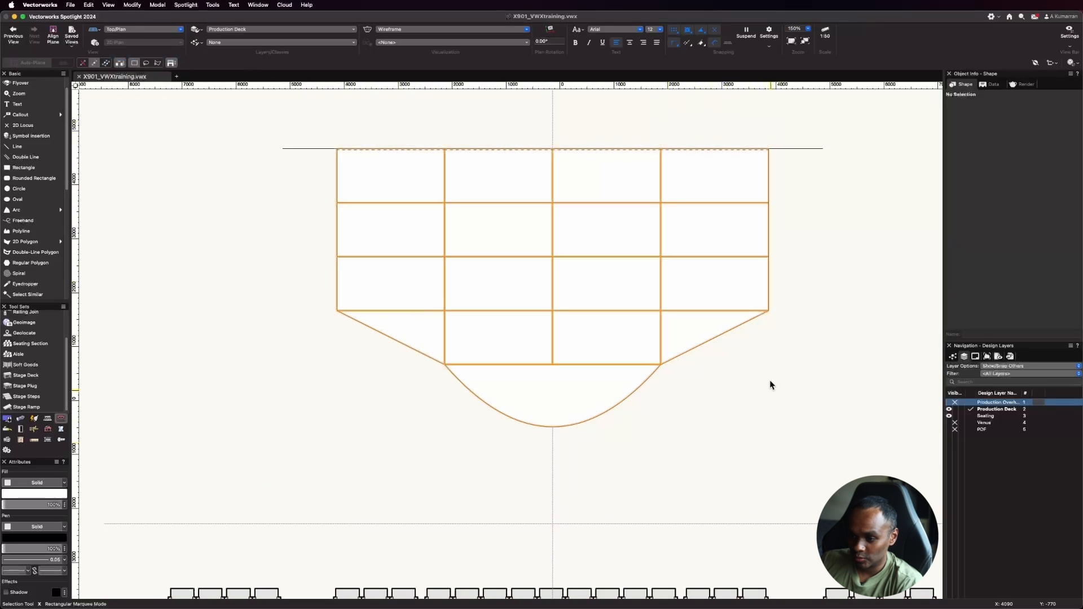
click(1037, 106)
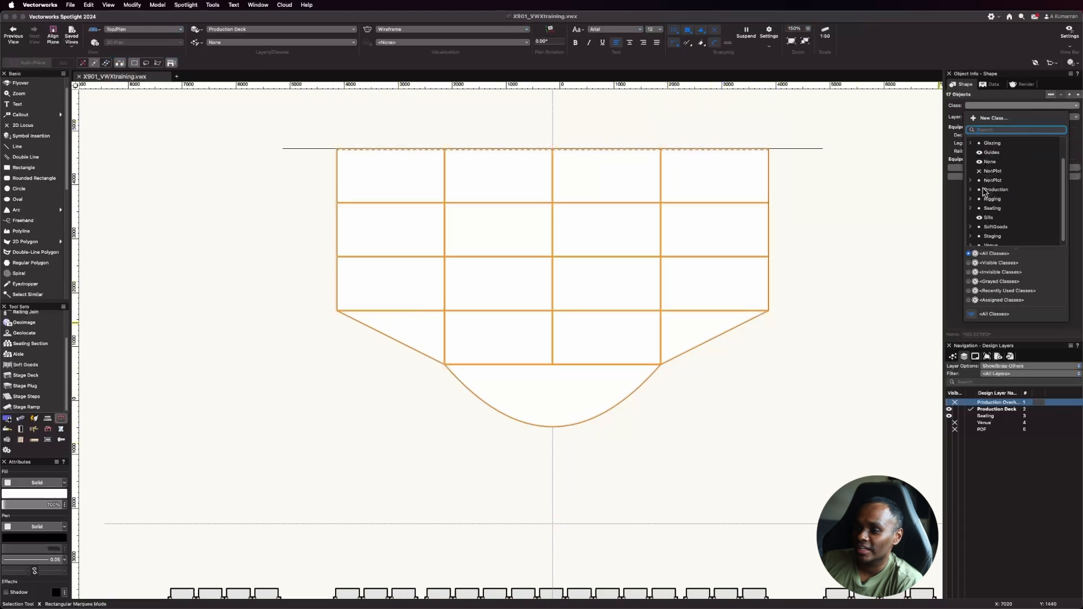
scroll(1014, 228, down, 1)
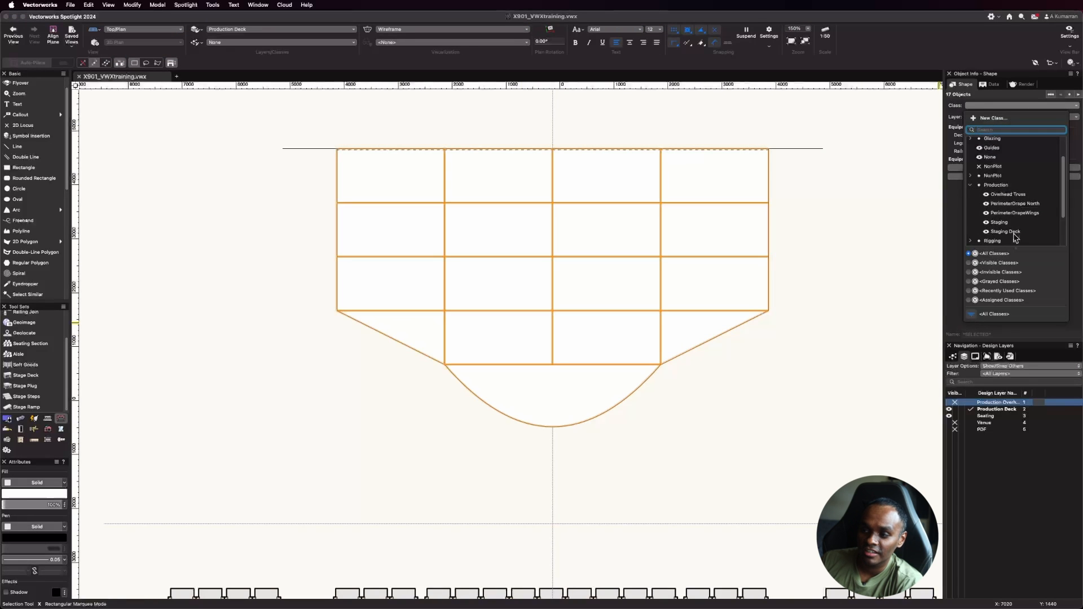
click(1015, 231)
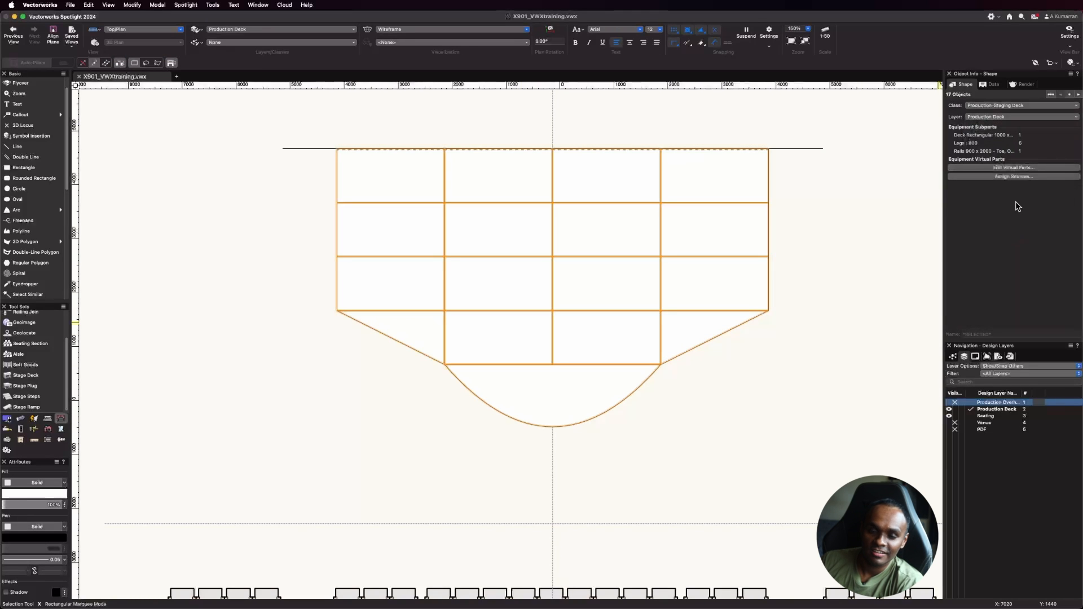
click(901, 212)
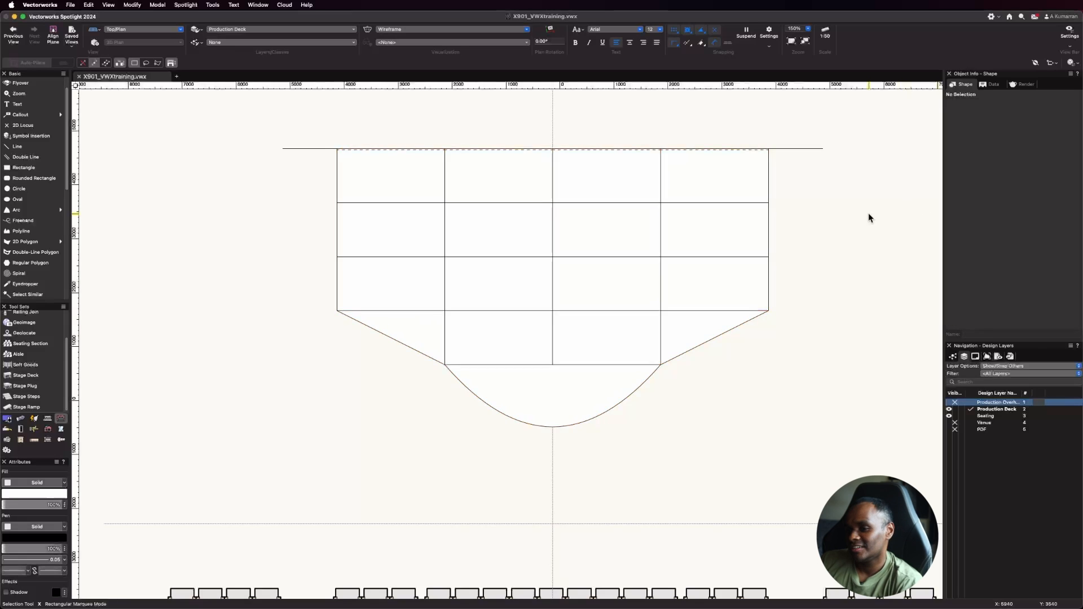
Step: Return to the Left Isometric view of the stage
scroll(868, 212, down, 2)
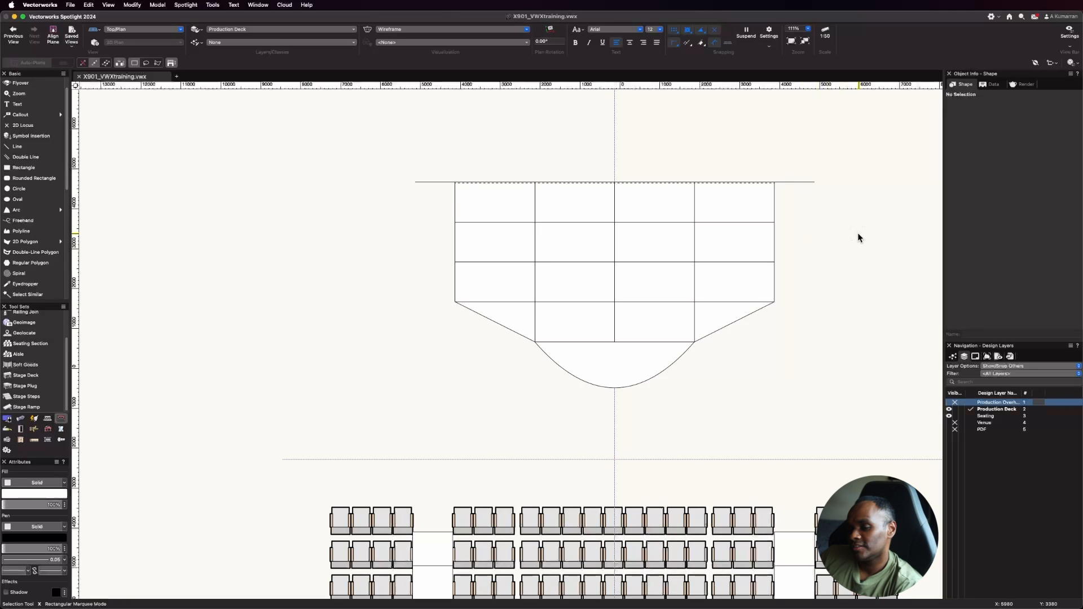
click(142, 29)
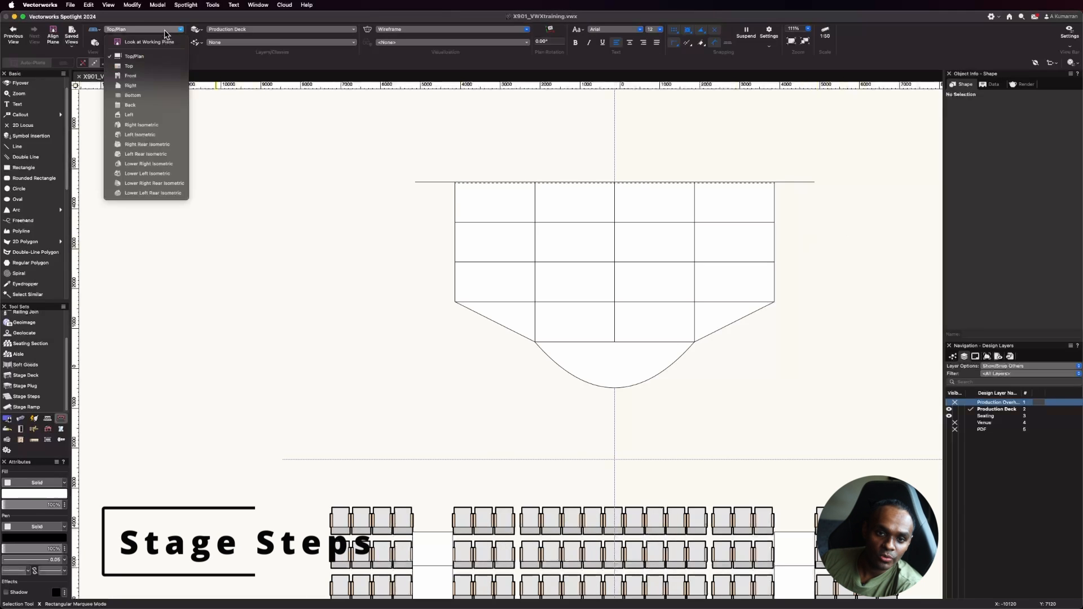
click(159, 136)
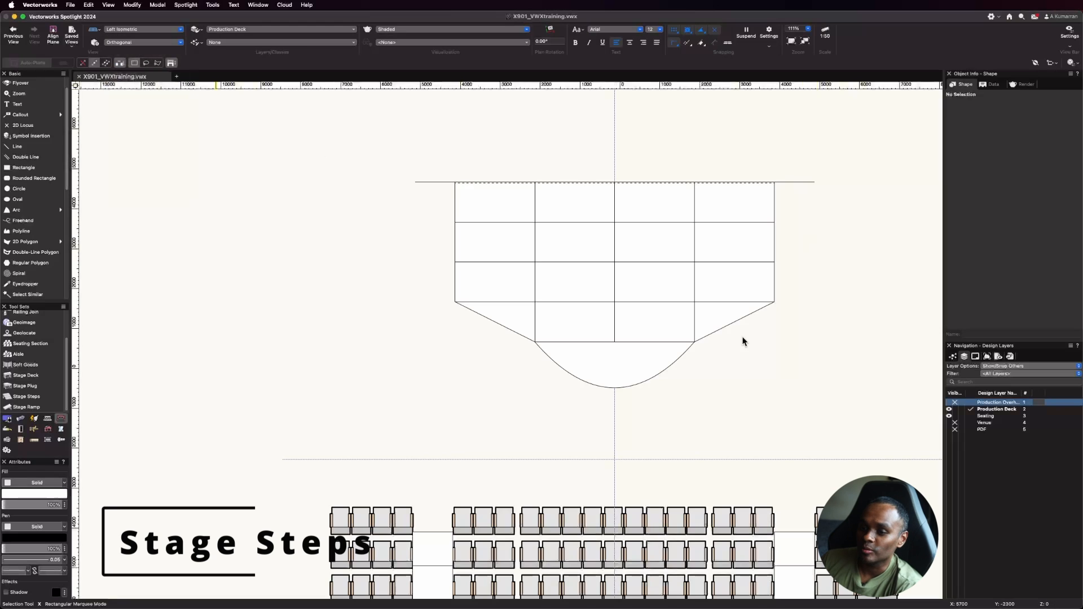
Step: In Top/Plan view, insert stage steps at the midpoint of the front-left deck's outer side edge, extending outward from the stage
scroll(380, 255, up, 3)
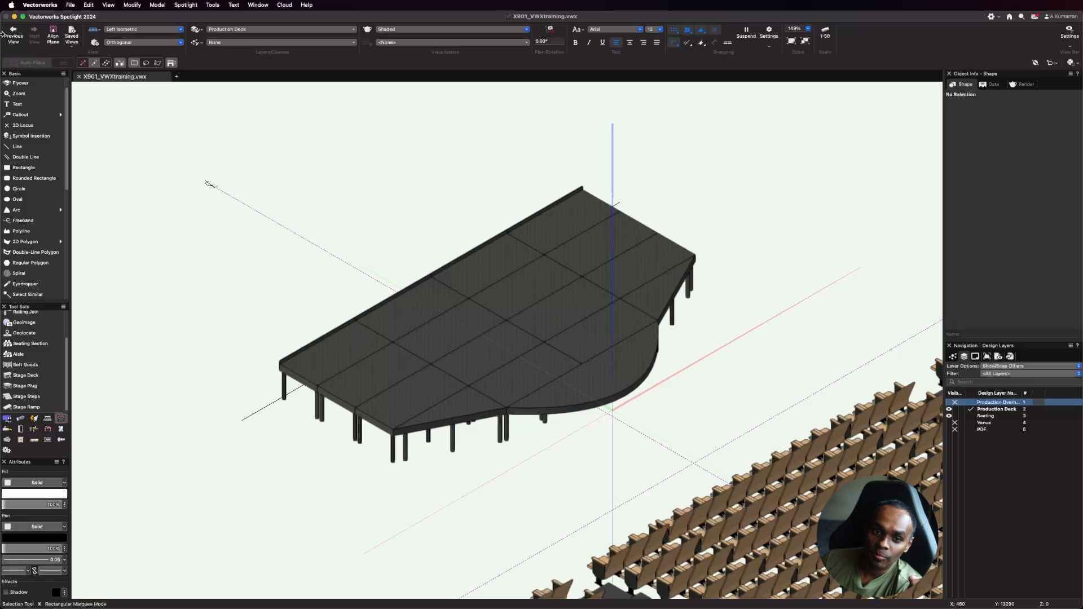
click(156, 30)
click(135, 56)
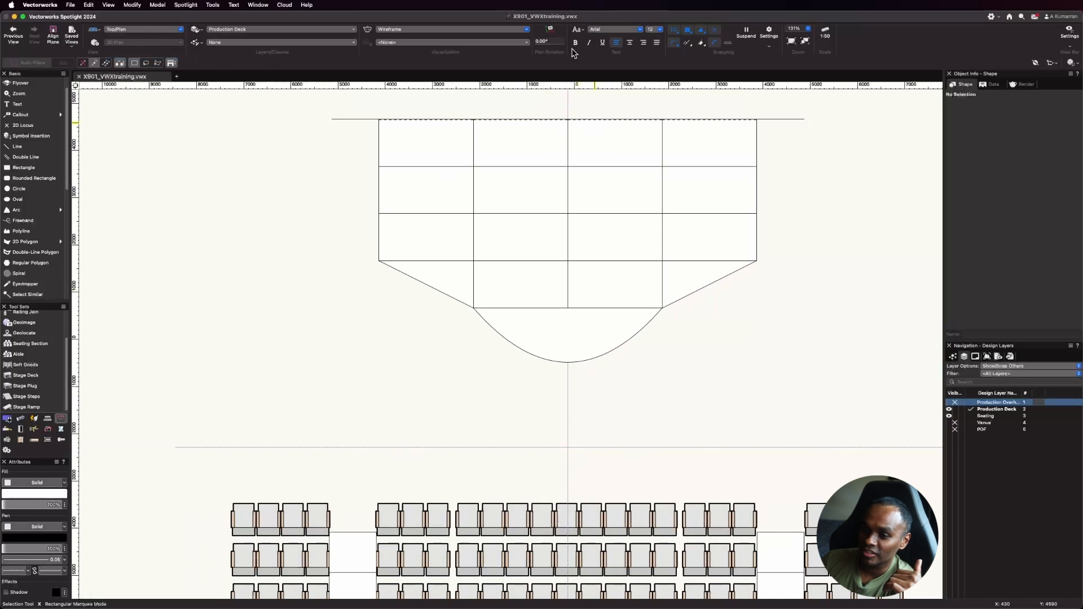
scroll(545, 118, up, 1)
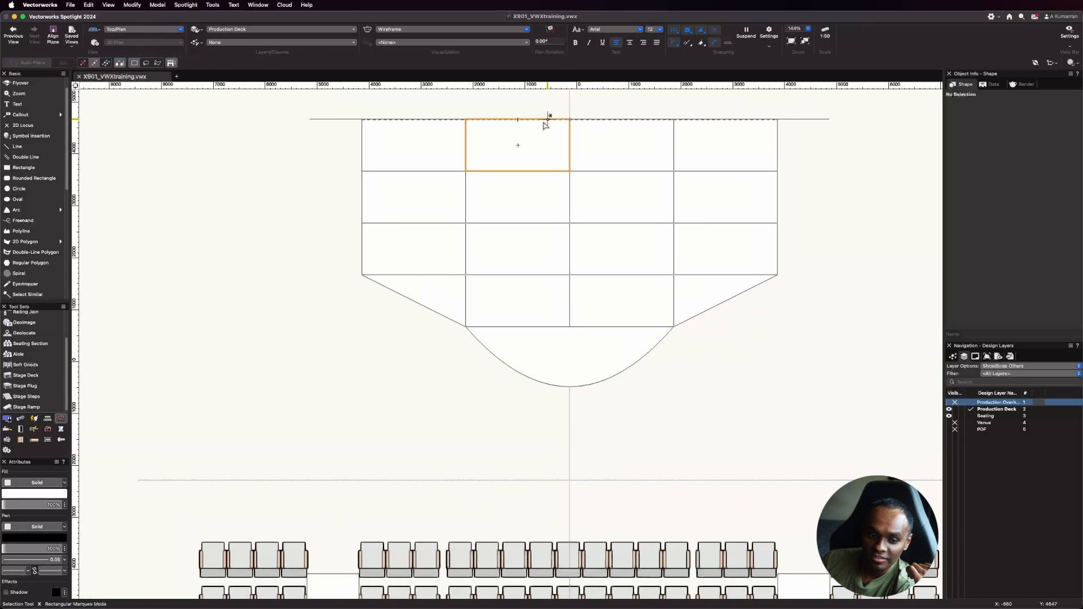
click(26, 396)
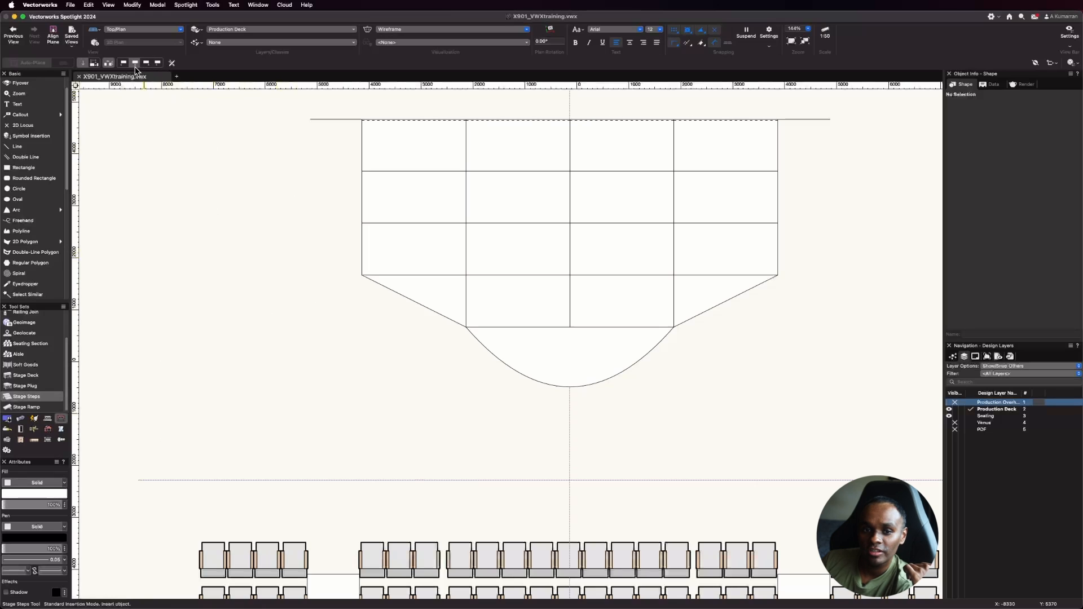
click(362, 248)
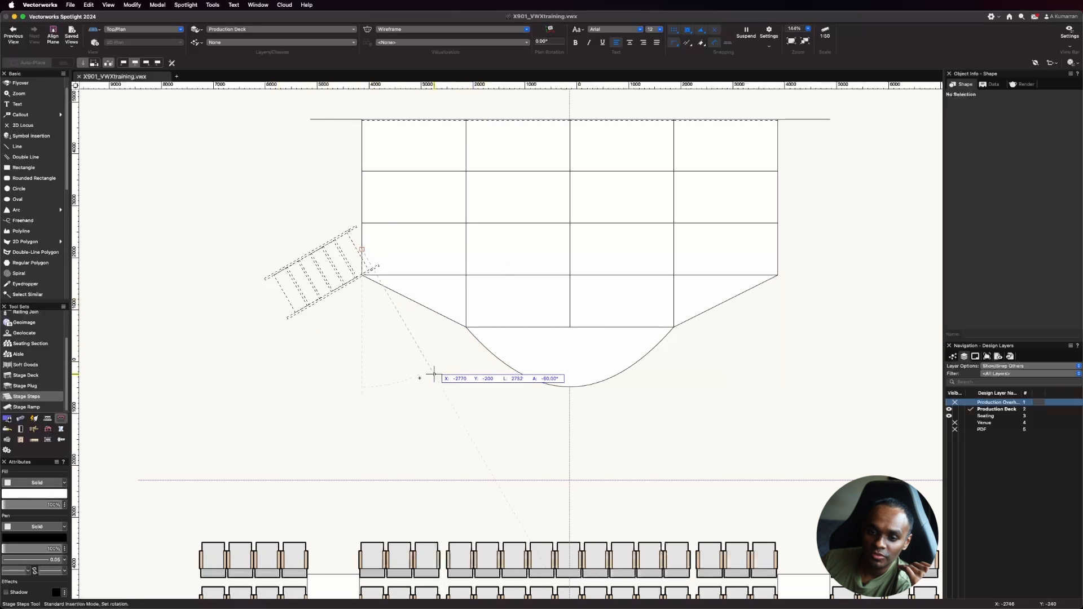
click(362, 374)
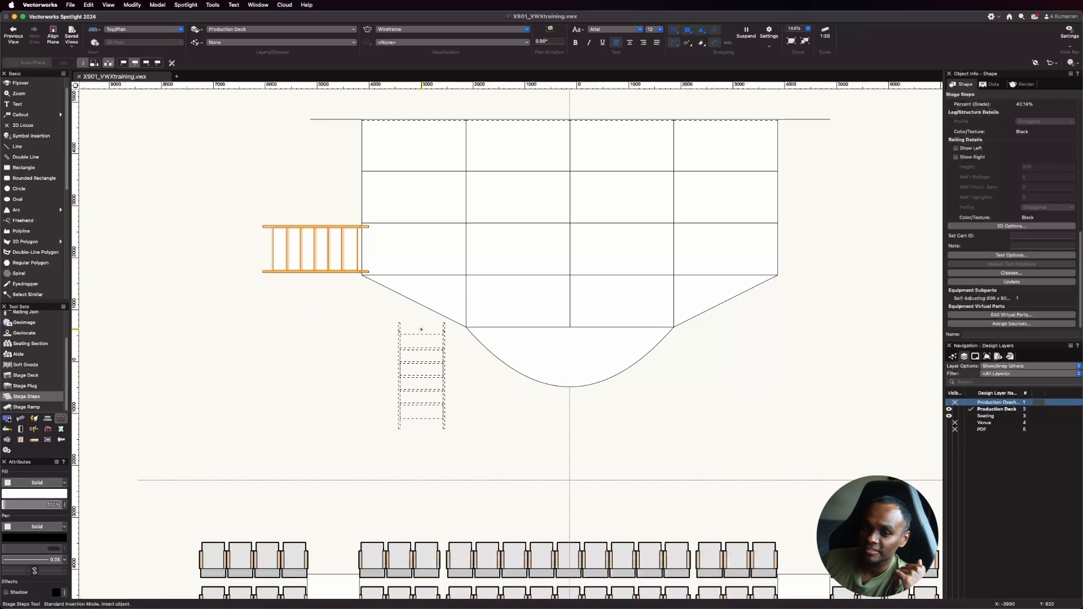
key(x)
click(316, 211)
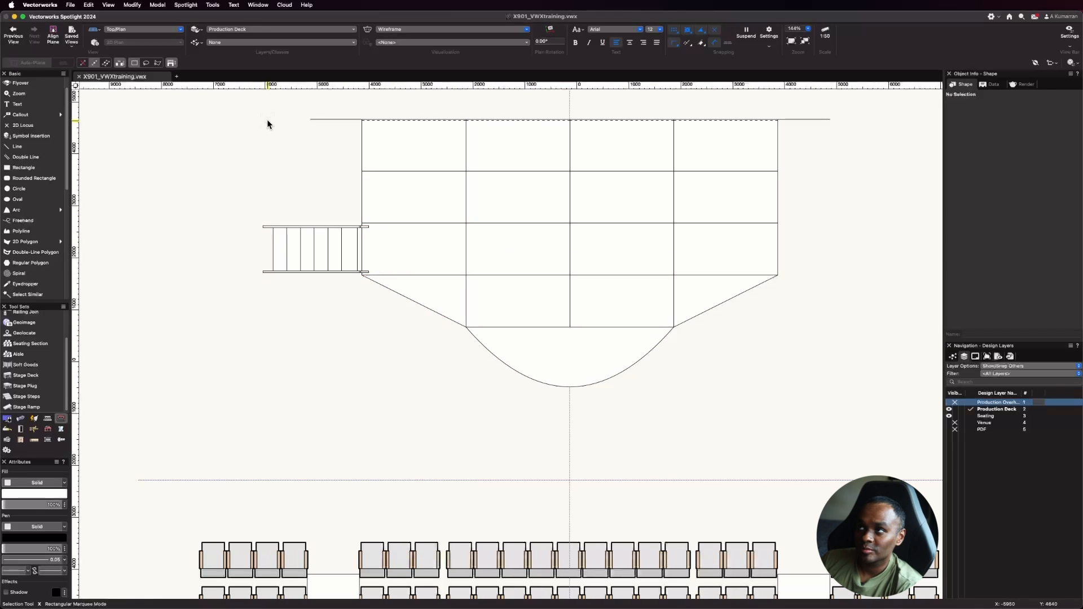
Step: Switch to the Left Isometric view and select the new stage steps to review their settings
click(147, 31)
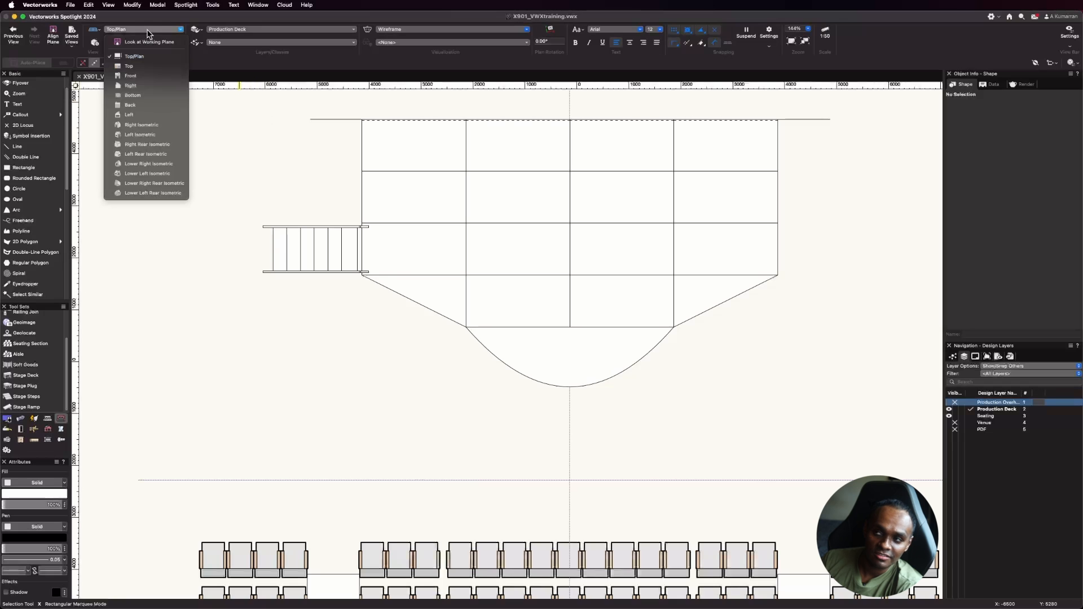
click(165, 135)
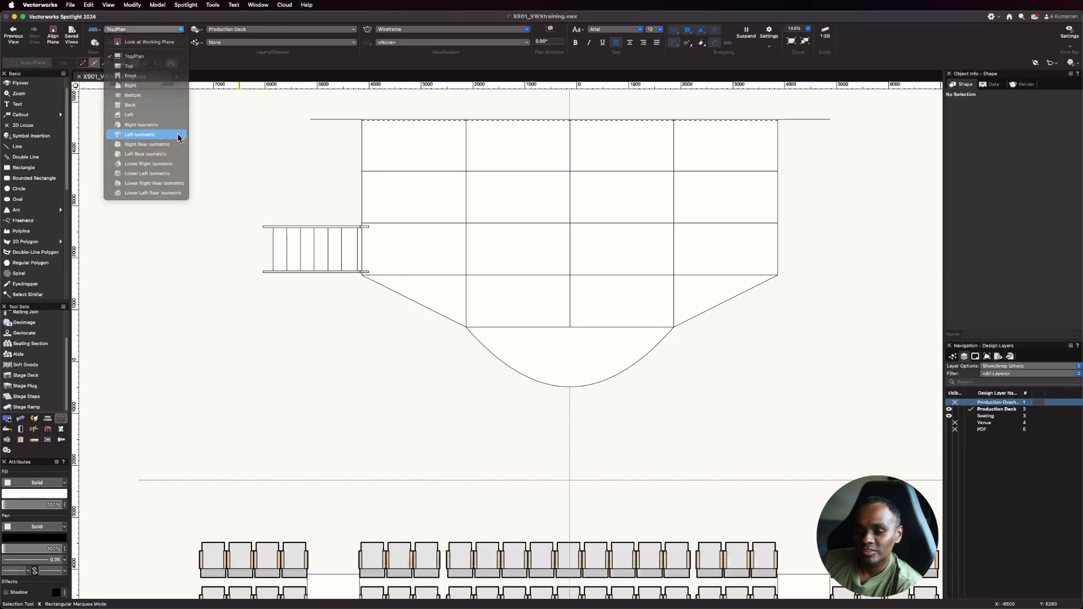
scroll(186, 445, up, 3)
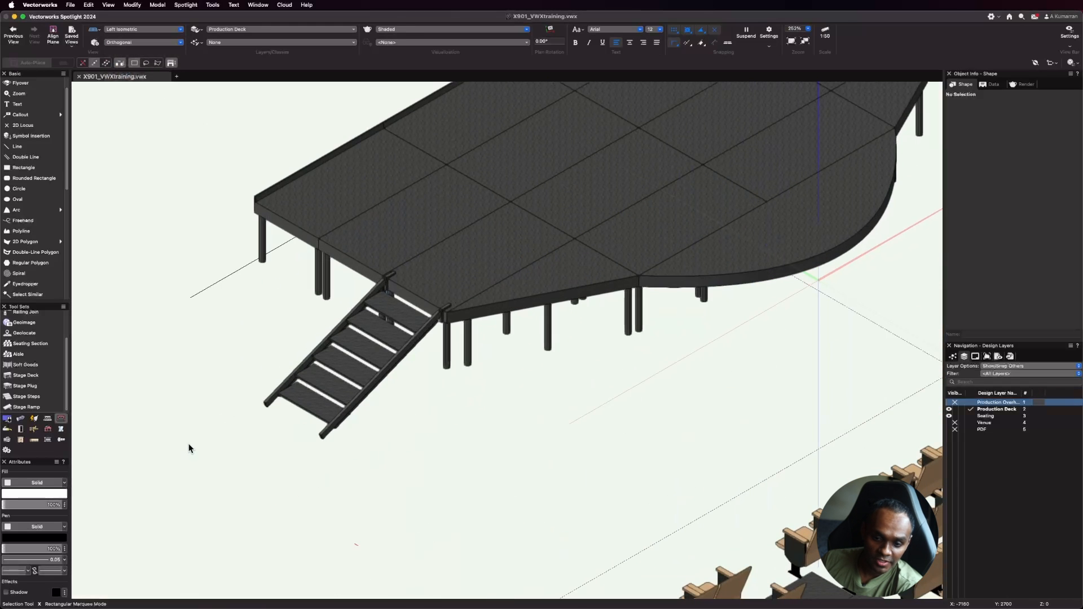
click(338, 372)
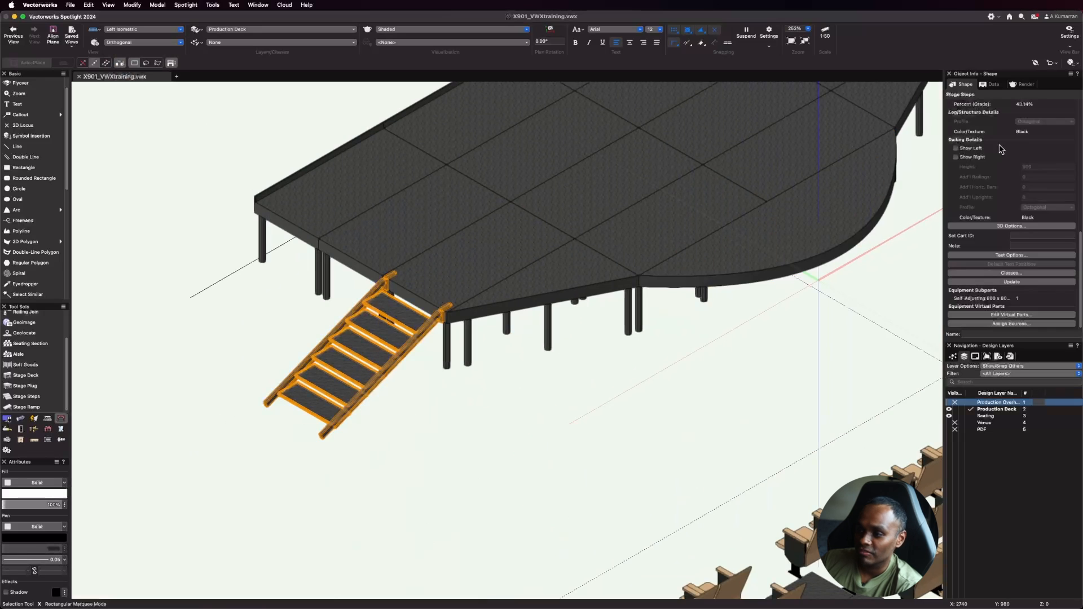
scroll(1006, 154, down, 5)
scroll(1005, 153, up, 5)
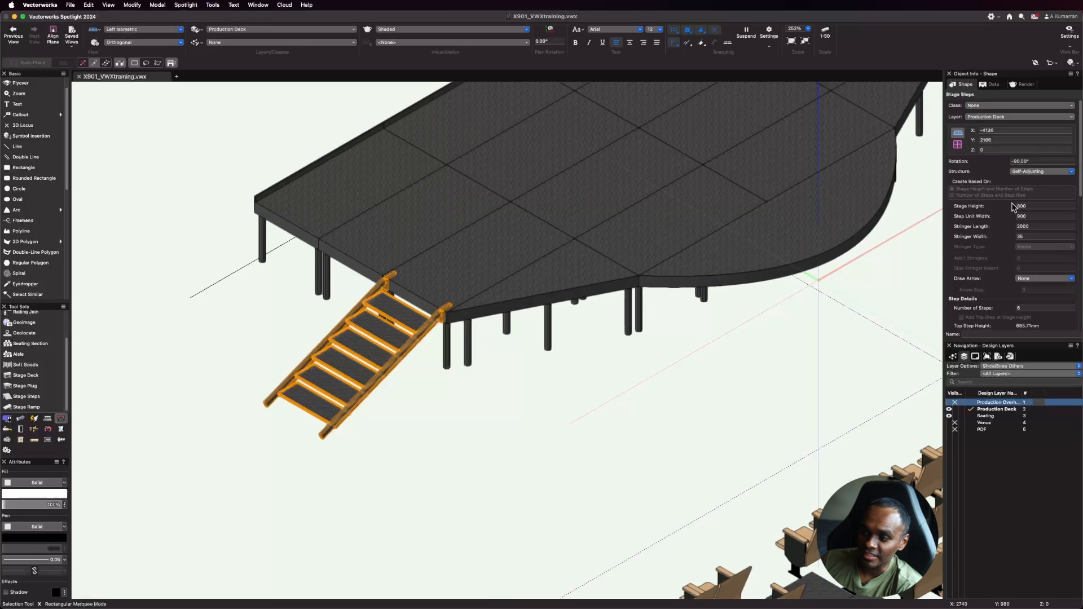
Step: Try the Frame Free-Standing, Solid Free-Standing, Open Free-Standing and Simple structures on the stage steps
click(1041, 171)
click(1041, 193)
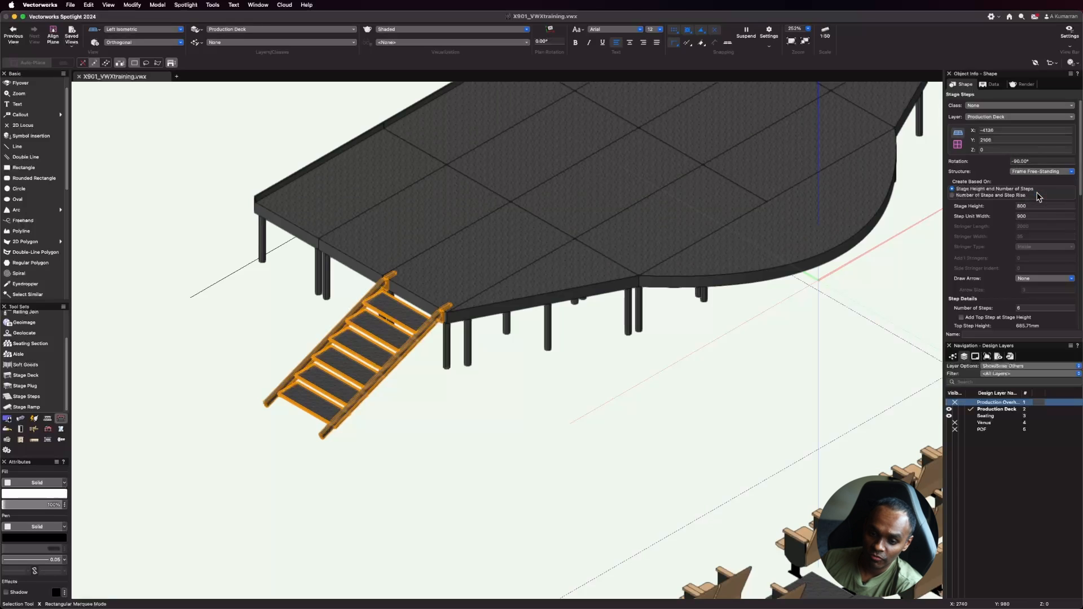
click(1049, 172)
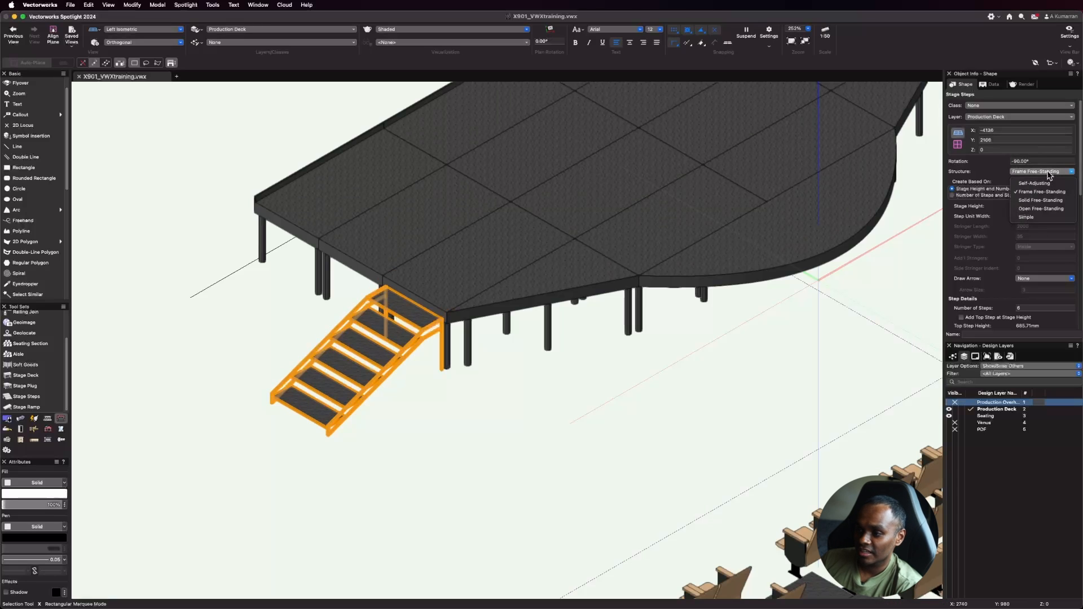
click(1047, 201)
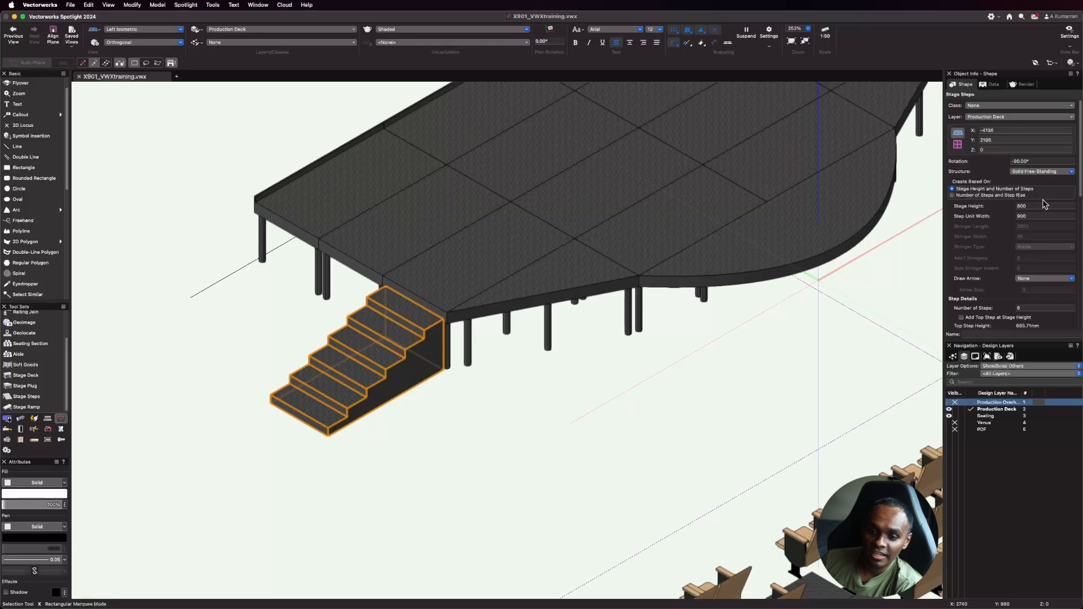
click(1047, 172)
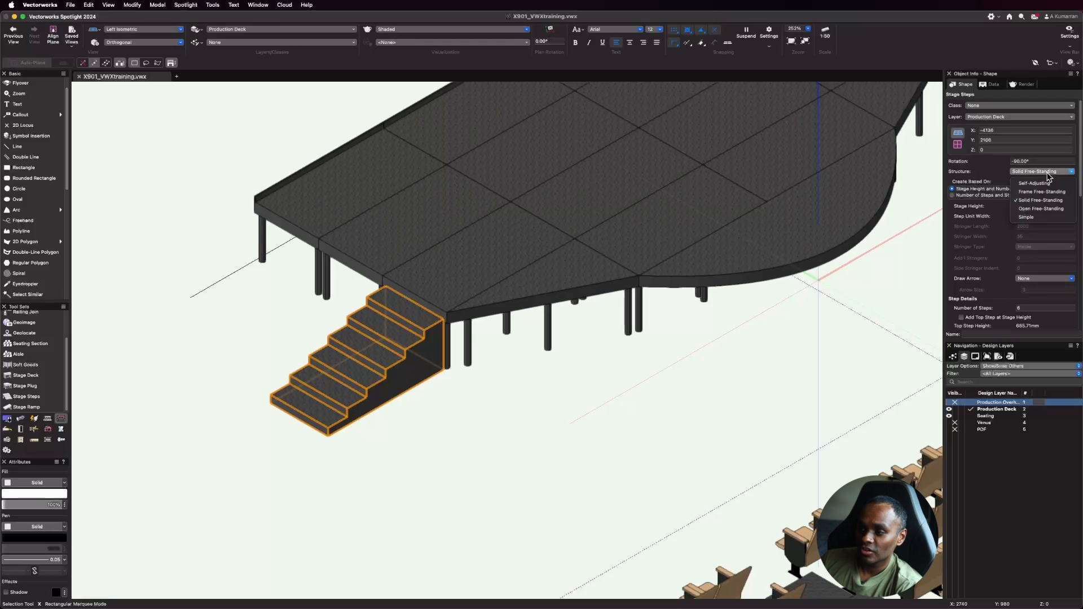
click(1047, 210)
click(1051, 172)
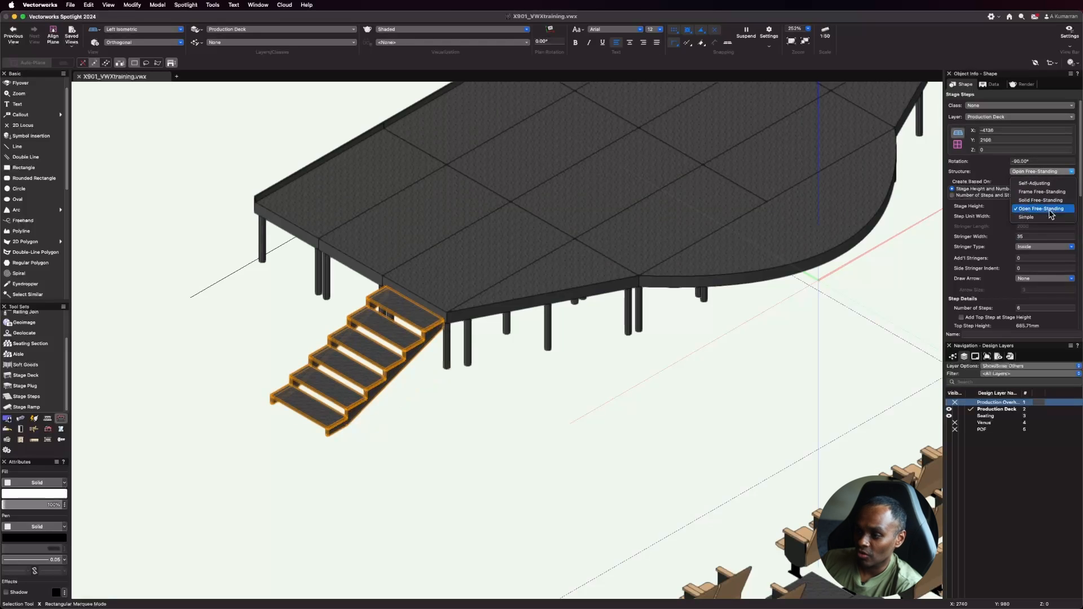
click(1047, 217)
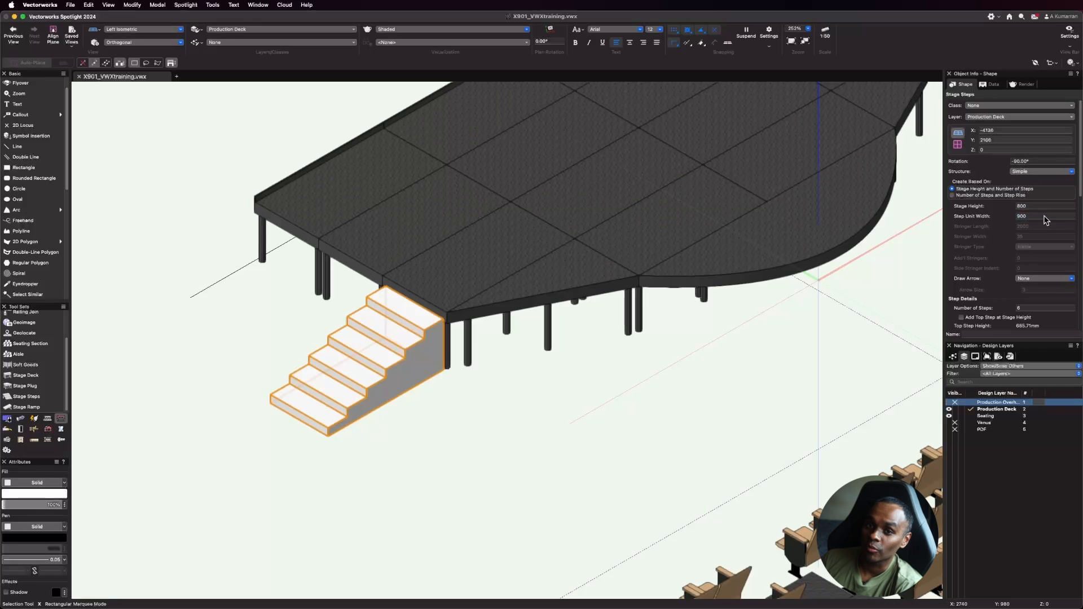
Step: Set the stage steps' structure to Frame Free-Standing and examine the frame up close
click(1036, 172)
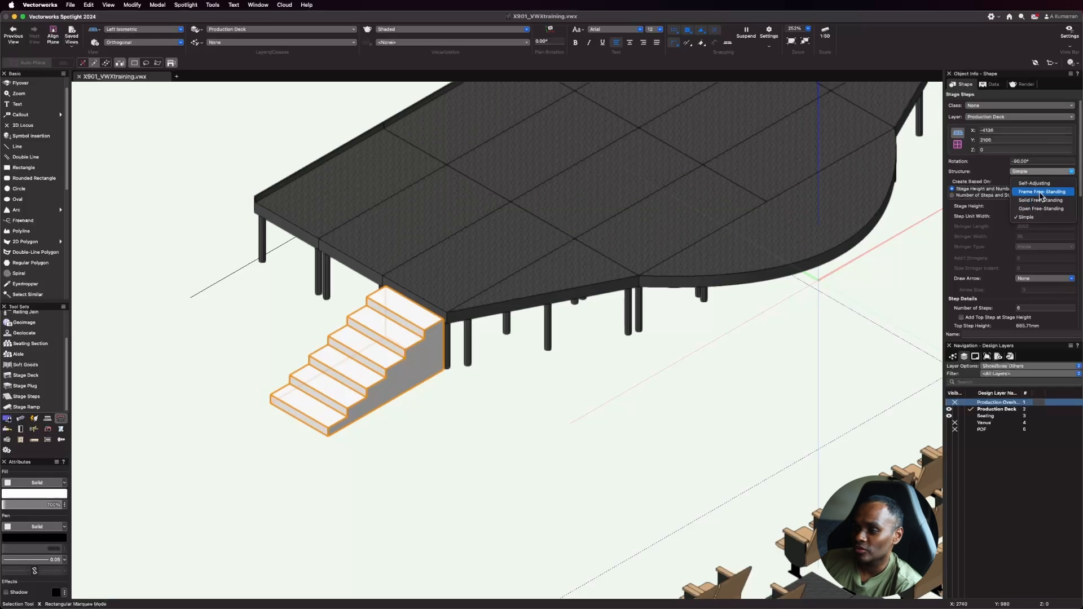
click(1041, 193)
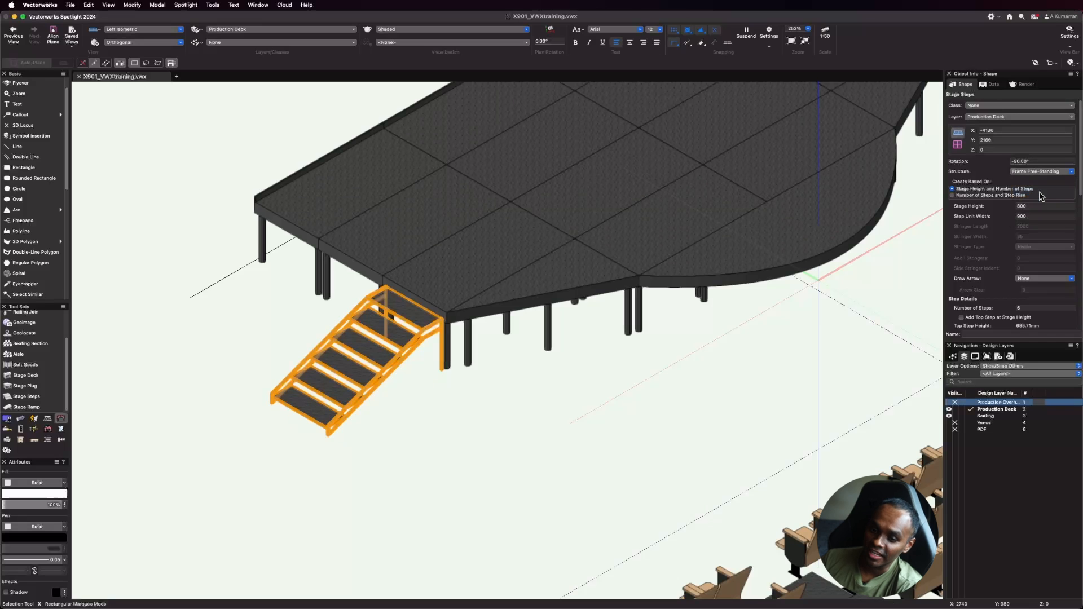
scroll(529, 328, down, 2)
scroll(333, 353, up, 4)
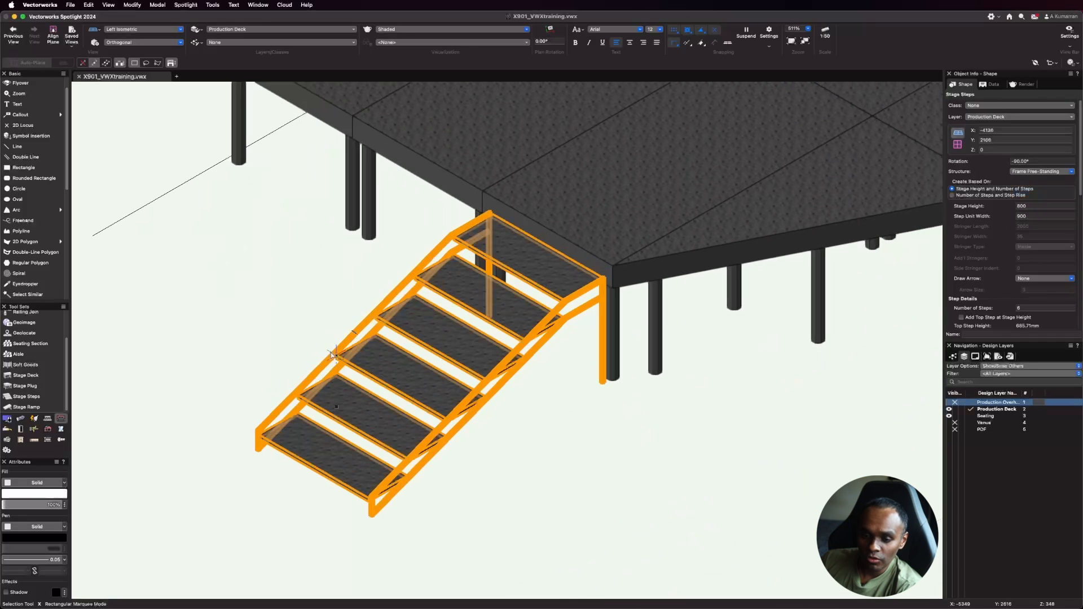
Step: Set the step unit width of the stage steps to 1000 mm
scroll(1052, 215, down, 1)
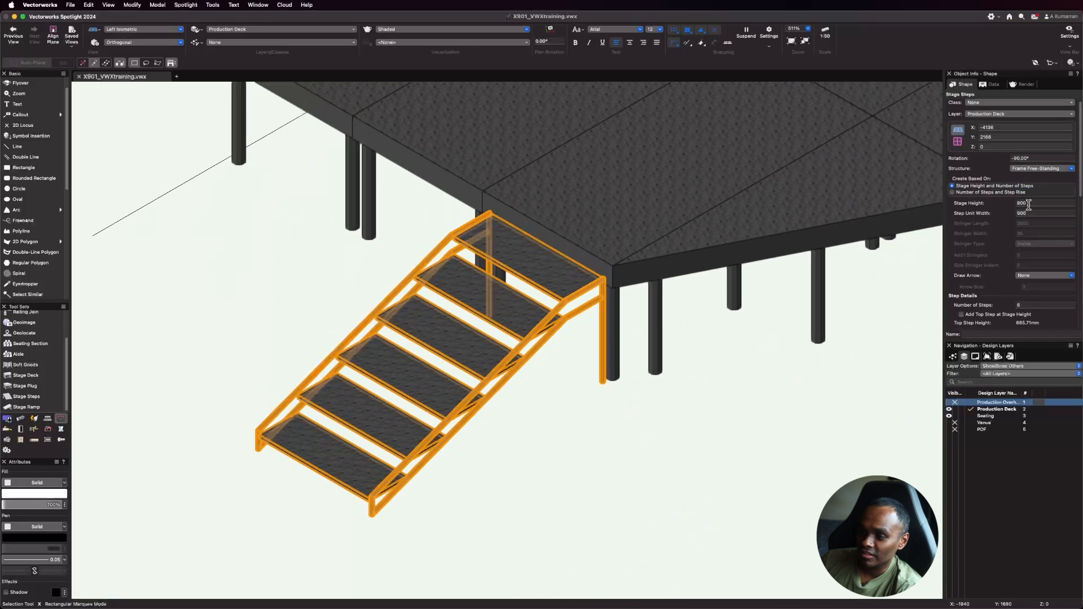
click(1033, 203)
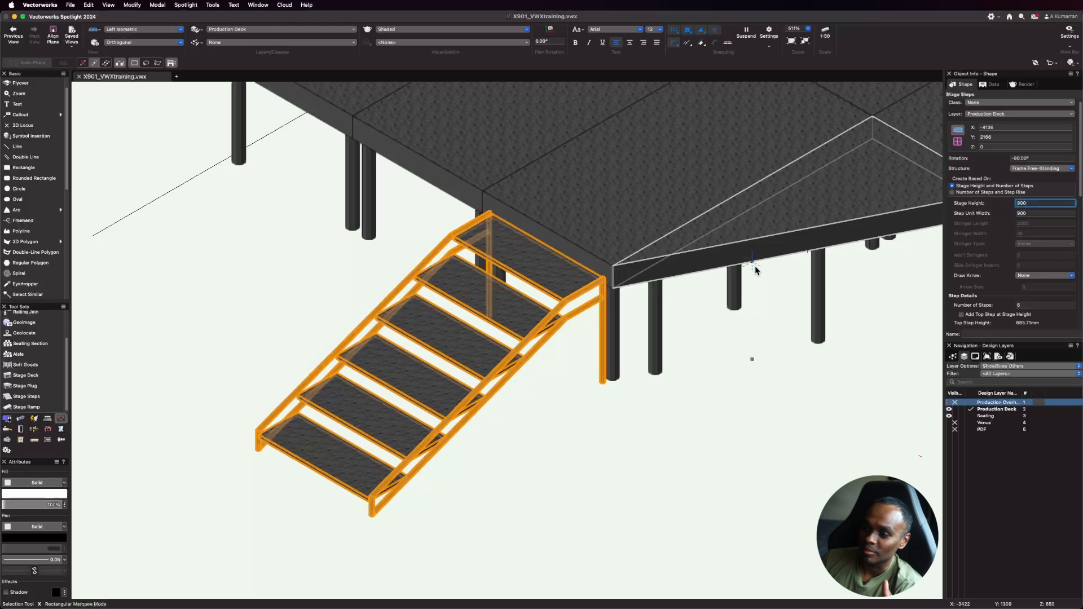
key(Tab)
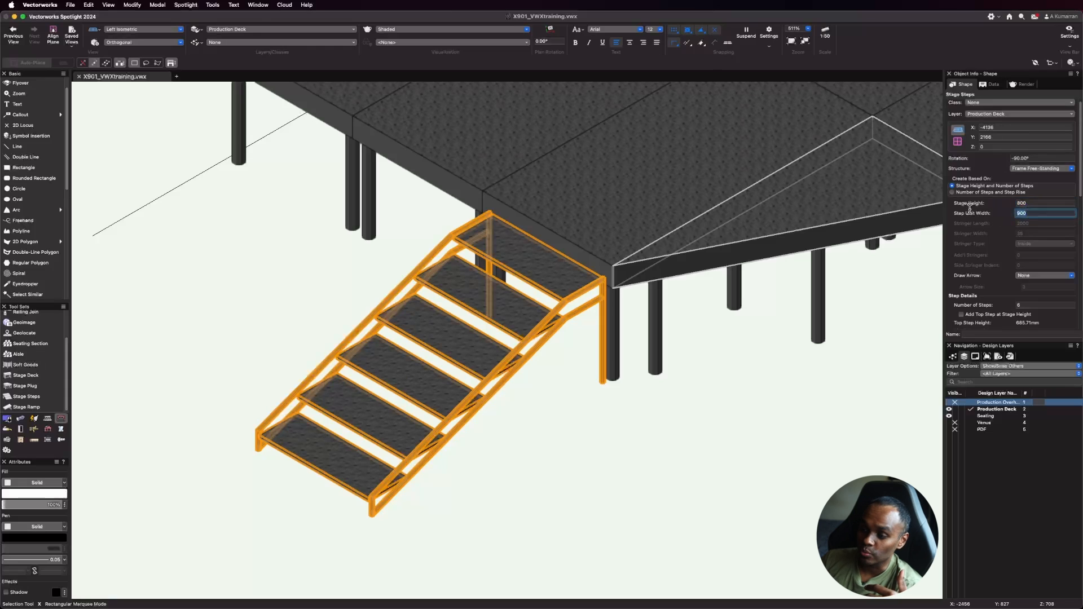
text(1000)
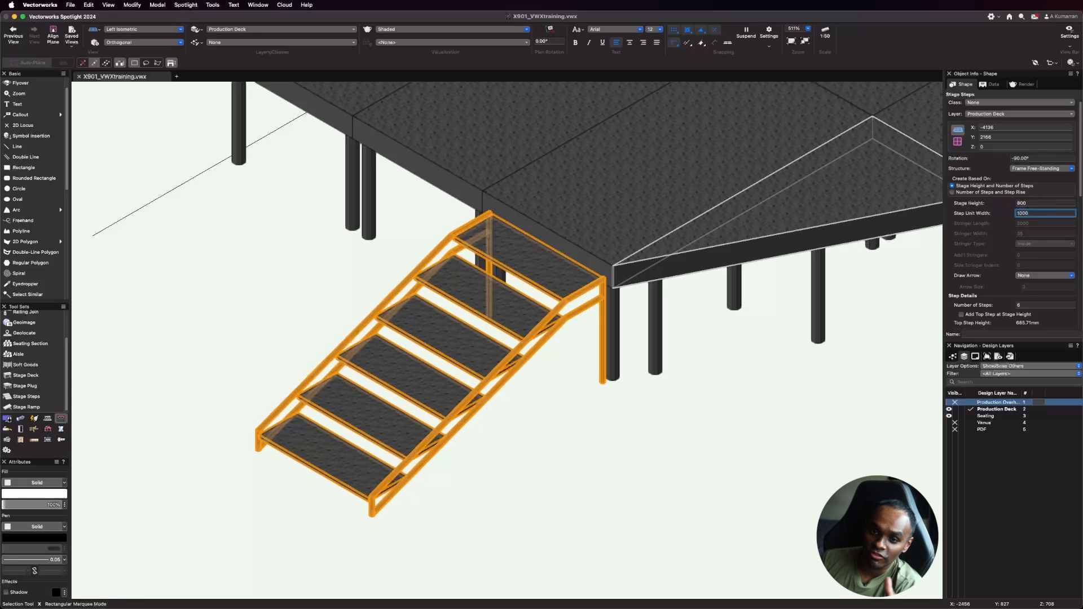
key(Return)
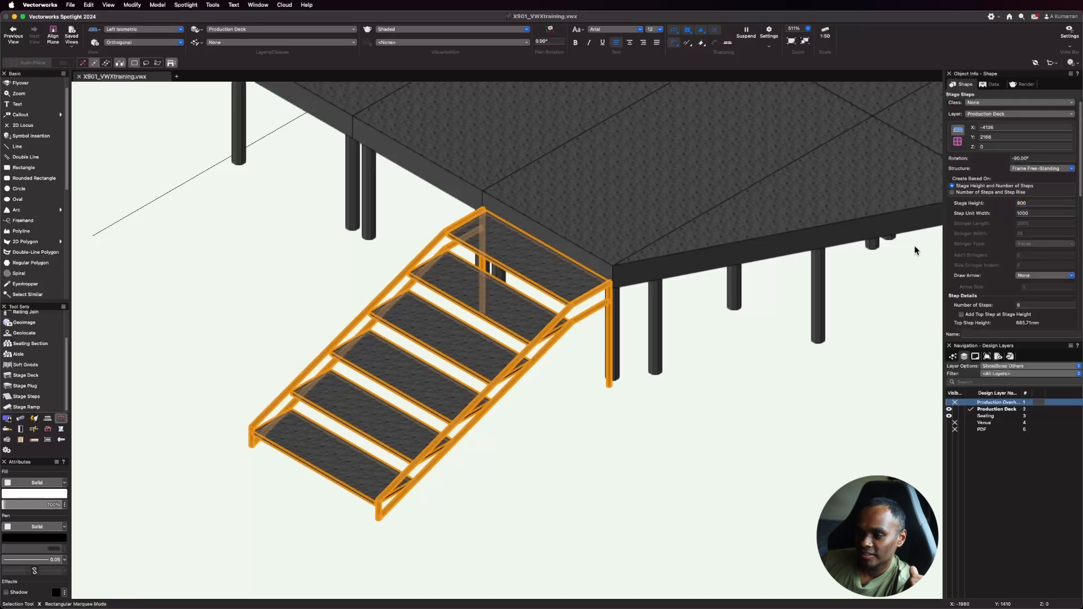
Step: Add a top step at stage height and set the number of steps to 3
scroll(1018, 248, down, 2)
scroll(1018, 247, down, 2)
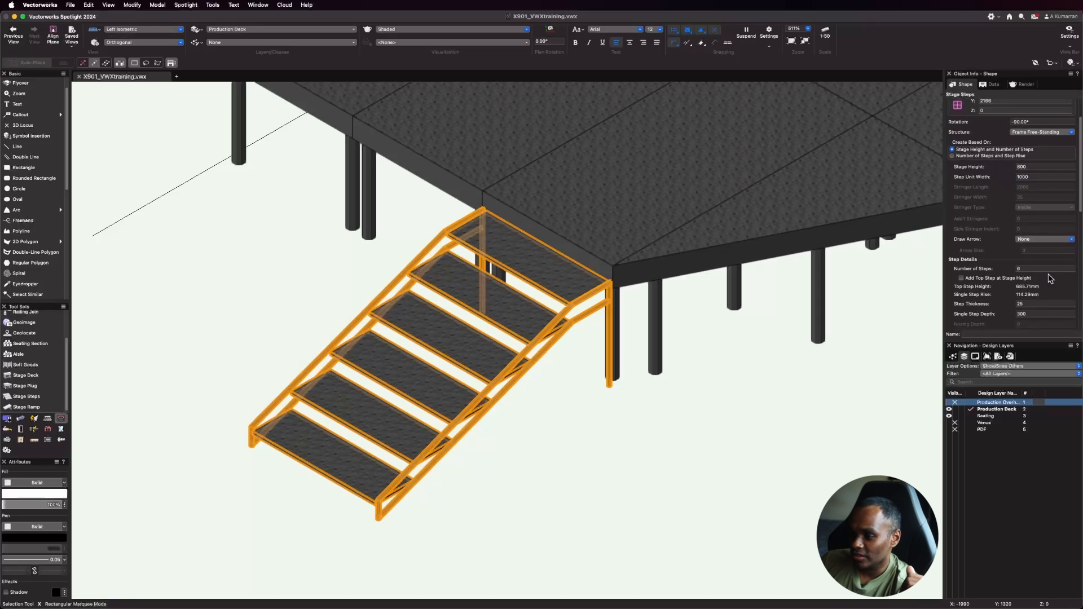
double_click(1031, 267)
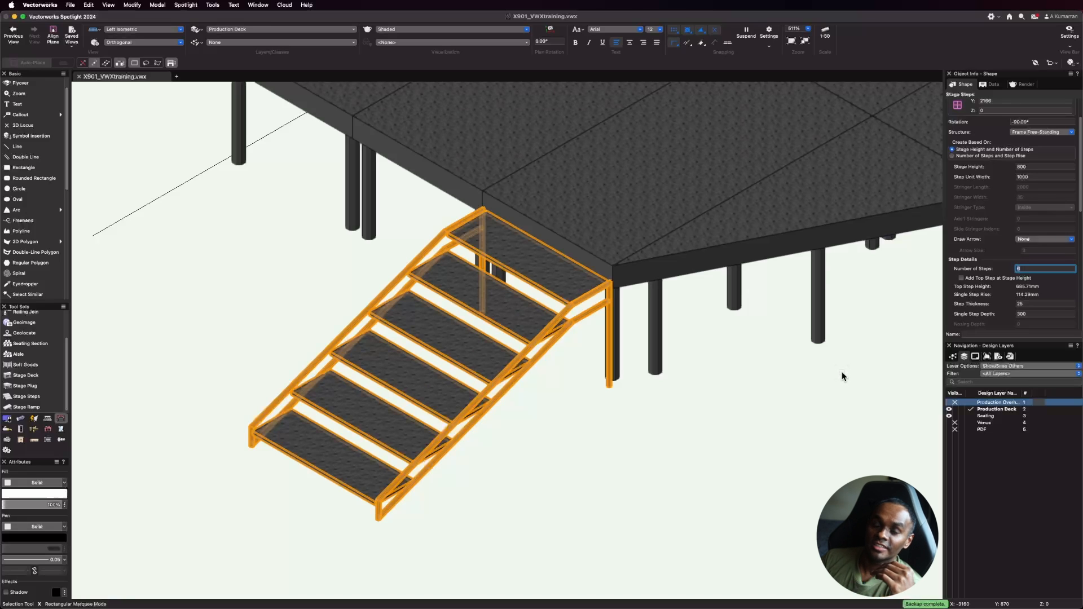
click(961, 278)
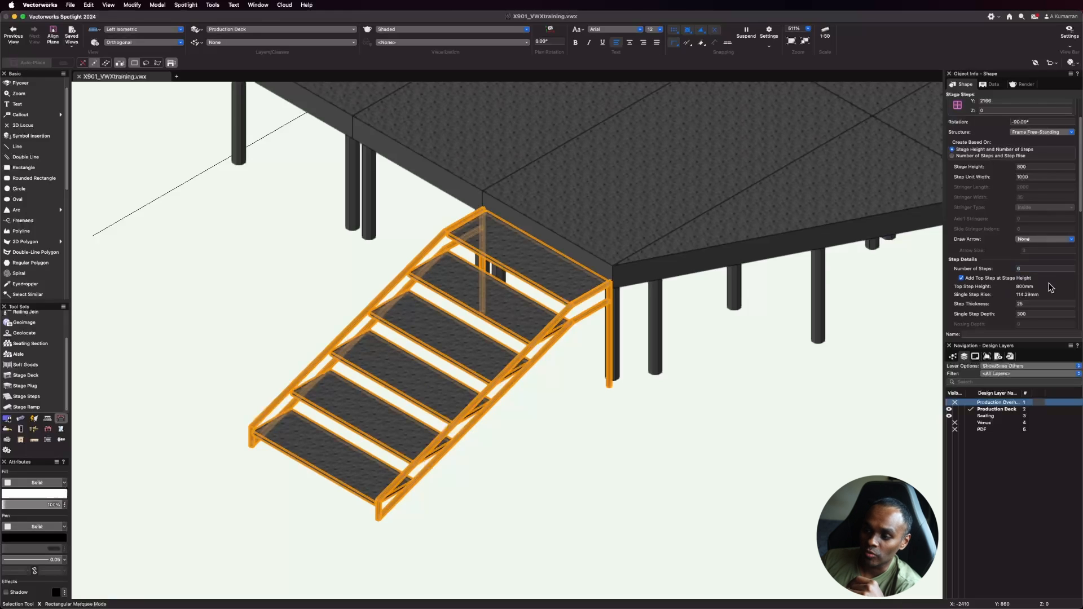
click(1030, 269)
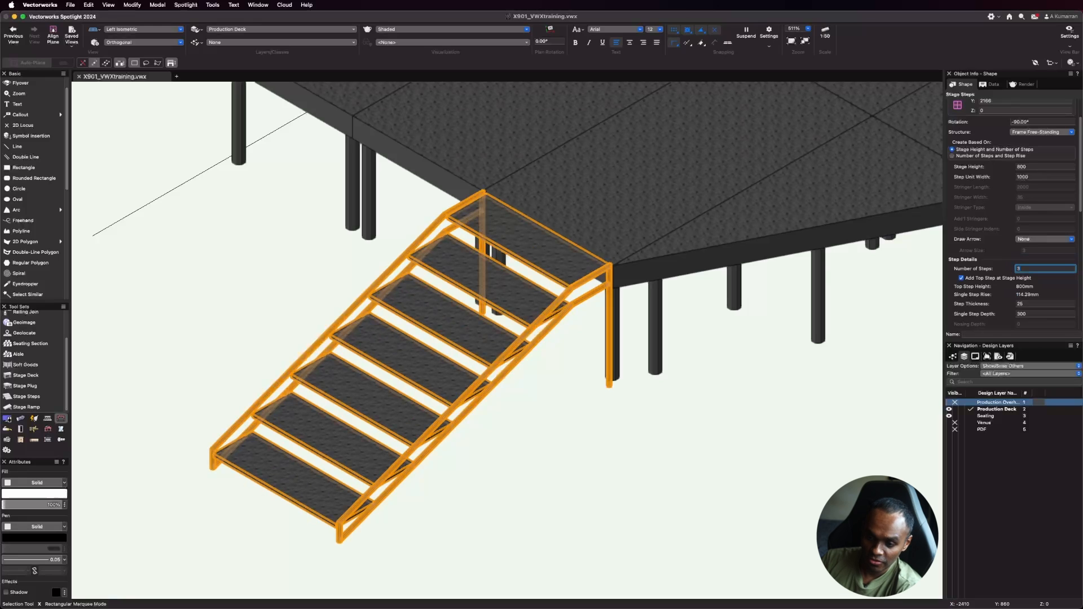
text(3)
key(Return)
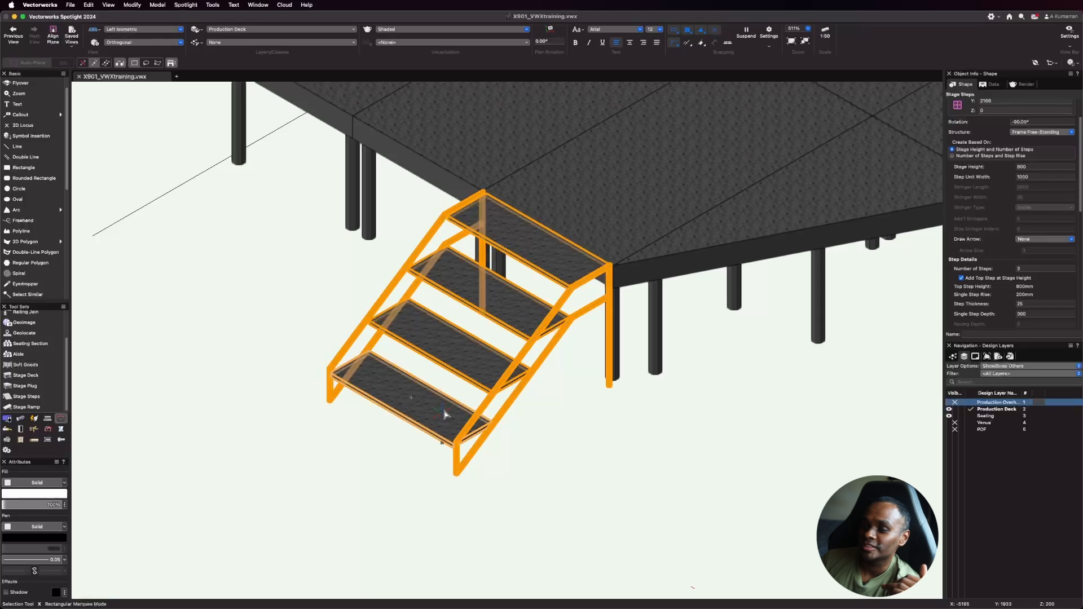
Step: Set the single step depth of the stage steps to 250 mm
scroll(688, 470, down, 2)
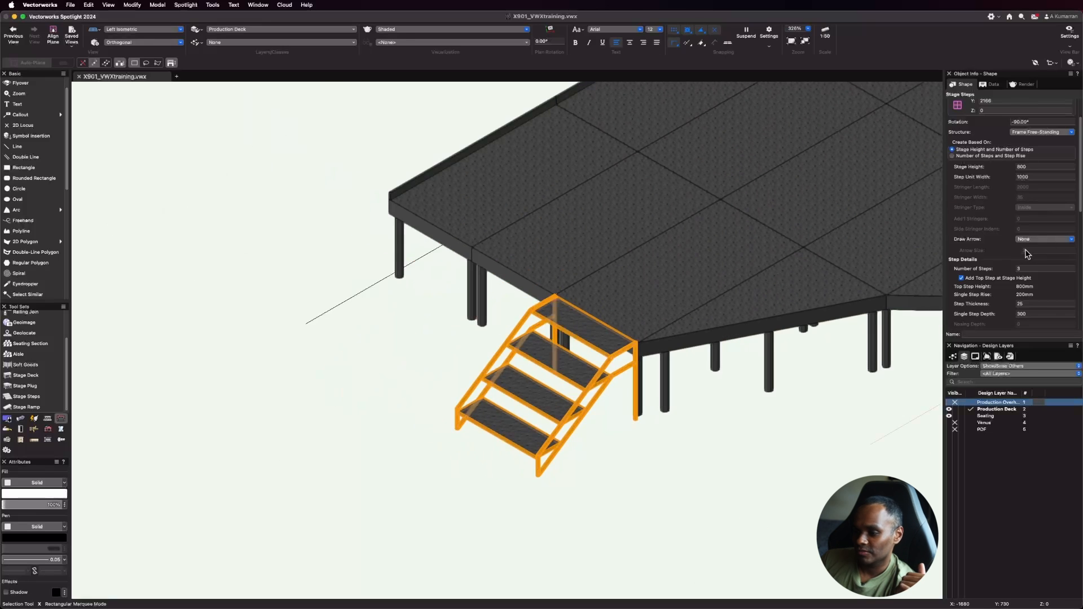
scroll(1027, 253, down, 3)
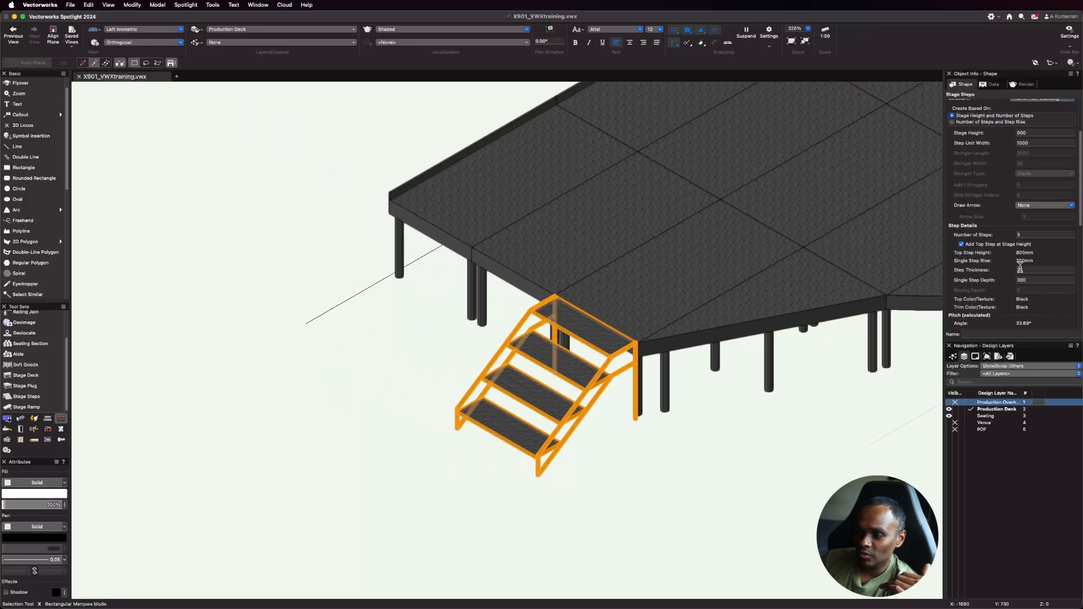
drag(1024, 280, 1000, 282)
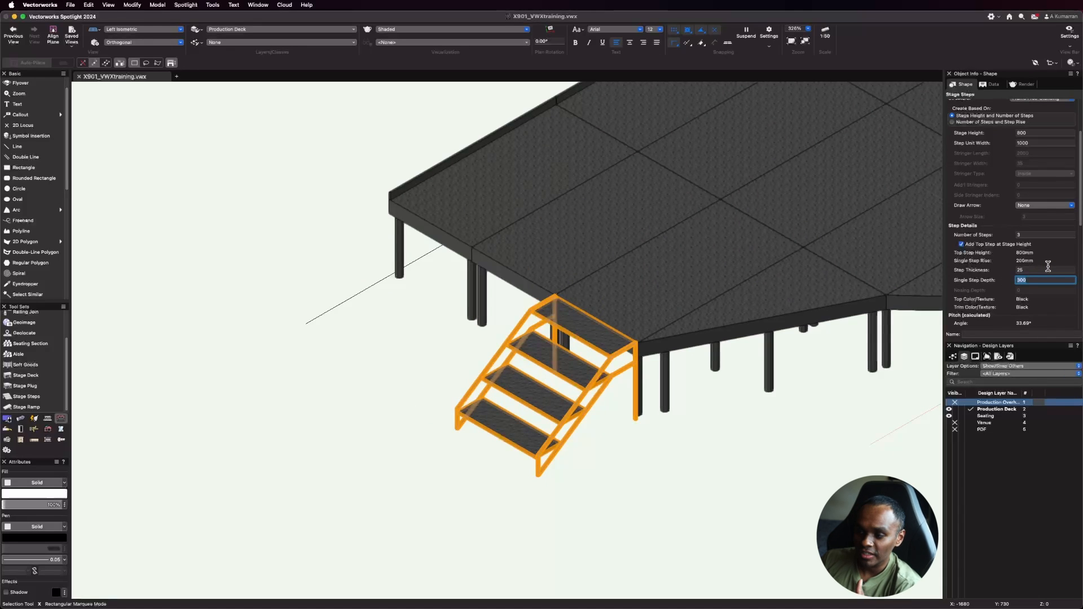
text(25)
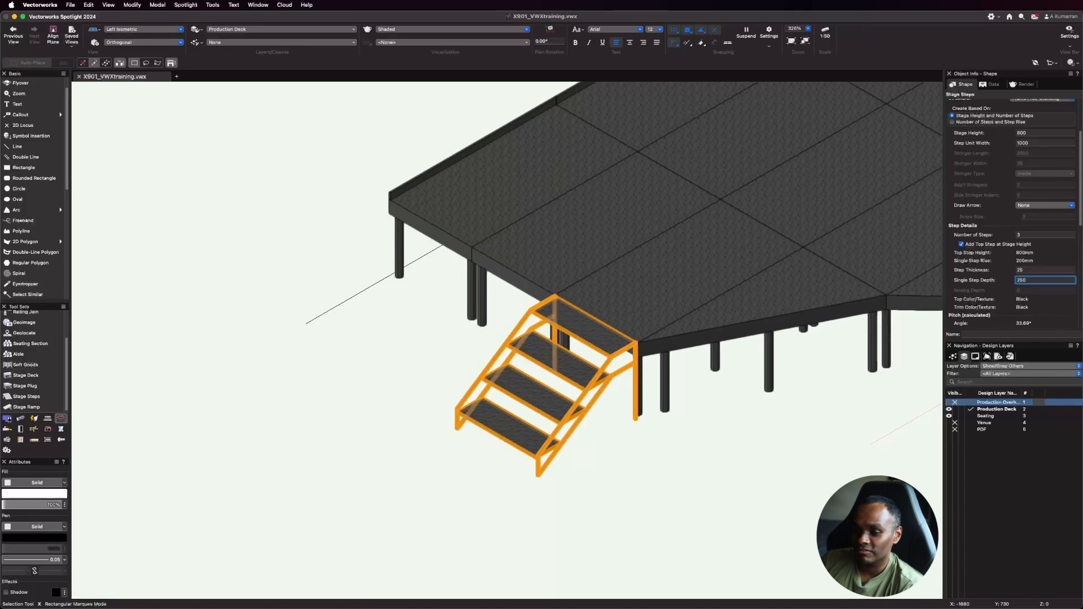
text(0)
key(Return)
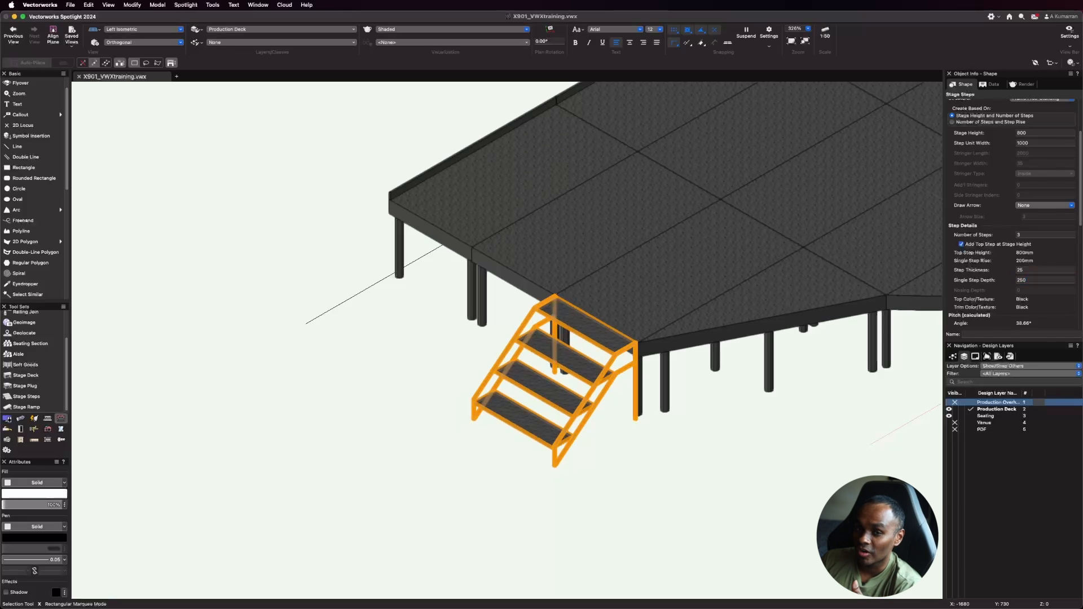
Step: Try the Round and Square profiles on the stage steps' frame structure
scroll(1049, 260, down, 1)
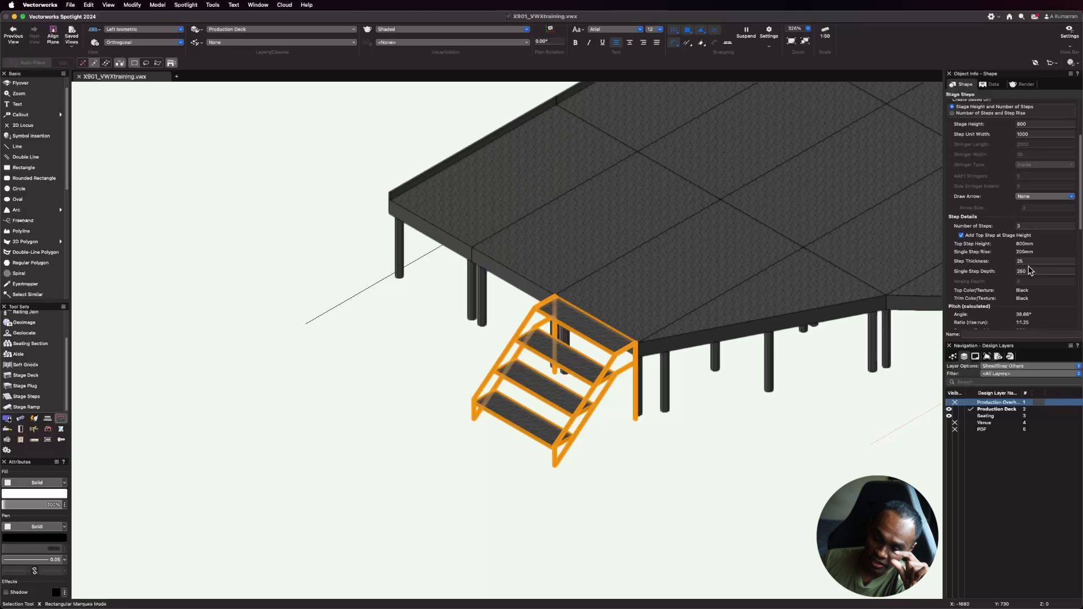
scroll(1029, 270, down, 5)
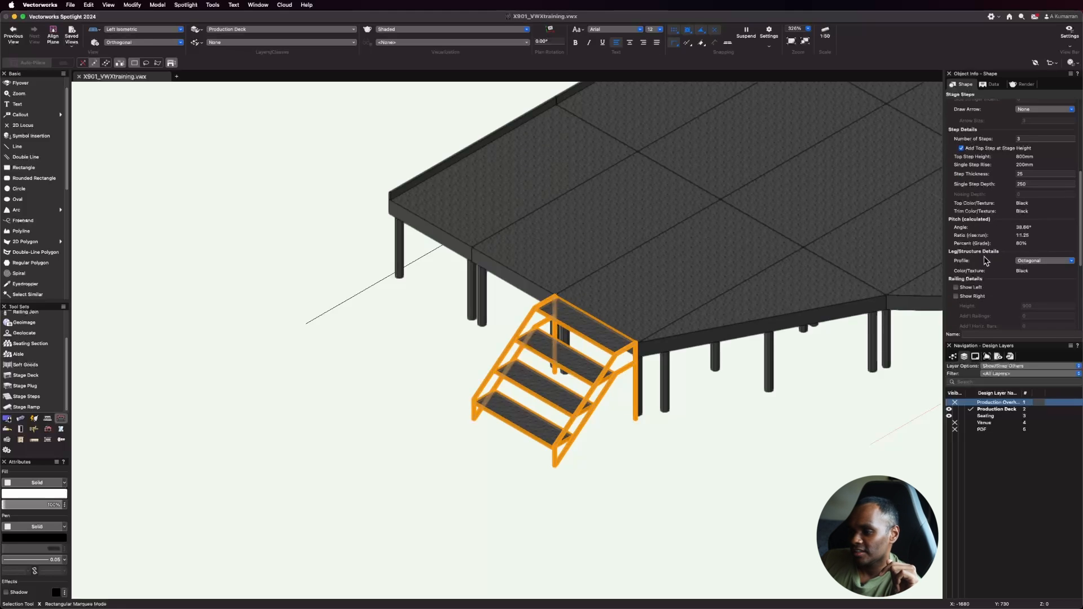
scroll(987, 261, down, 1)
scroll(582, 373, up, 3)
scroll(513, 381, up, 3)
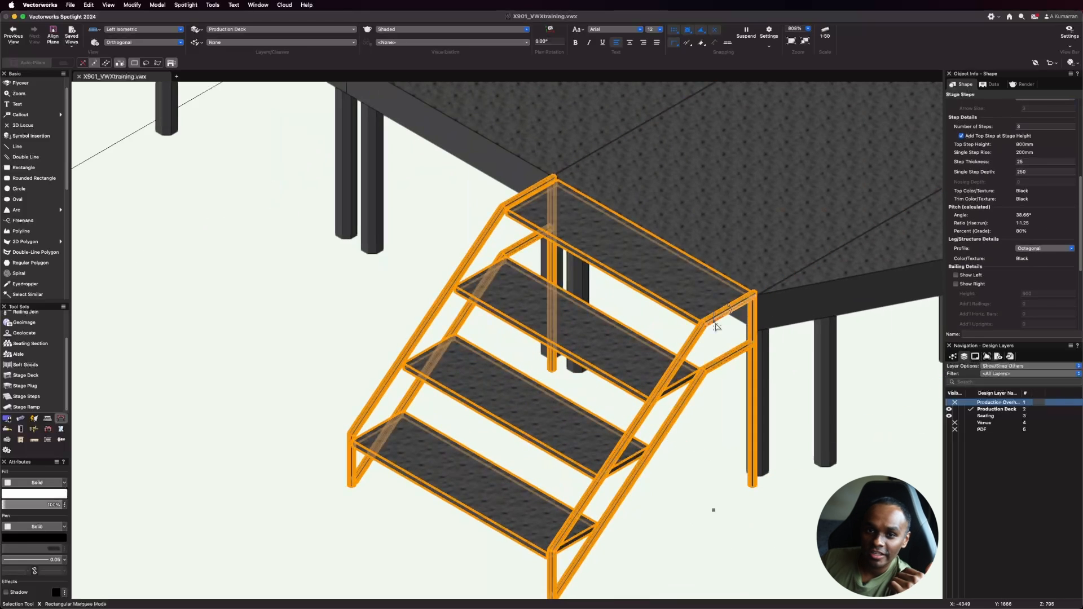
click(1030, 249)
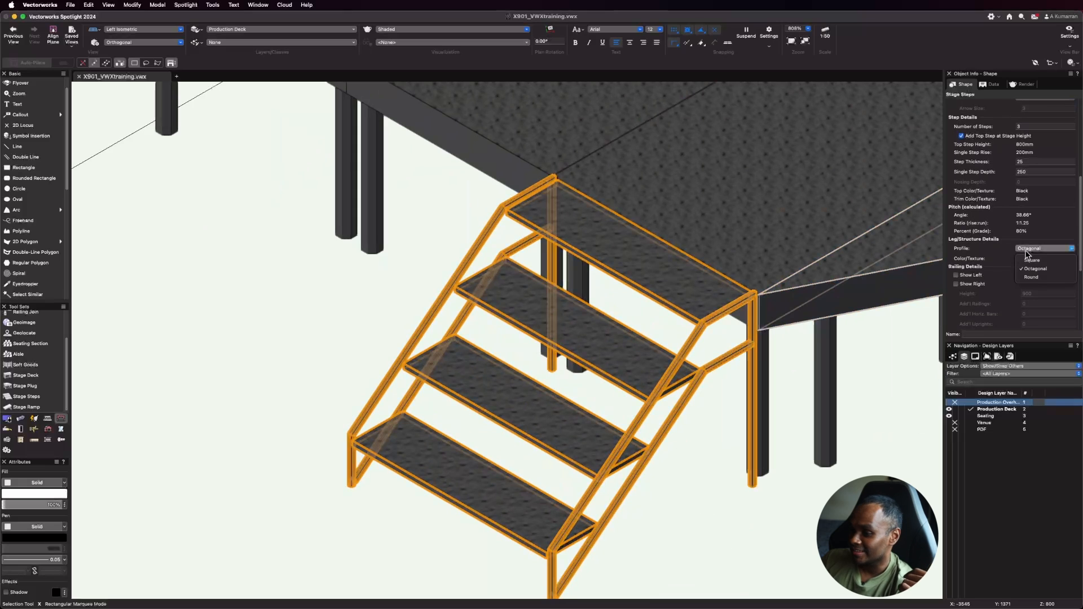
click(1031, 268)
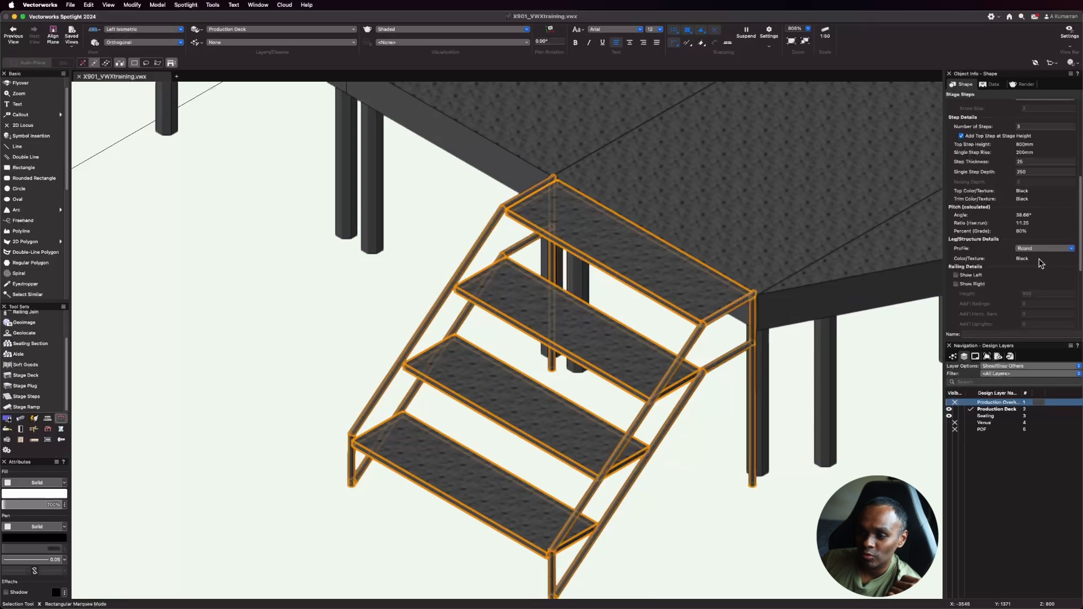
click(1039, 249)
click(1032, 260)
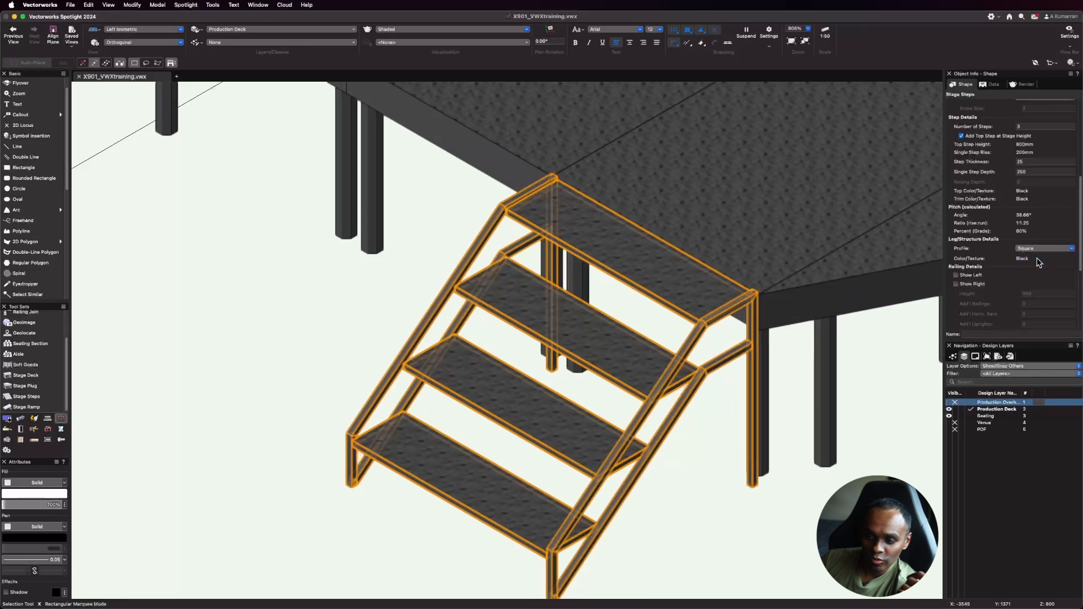
Step: Set the structure profile of the stage steps to Octagonal and view the steps against the stage
click(1039, 249)
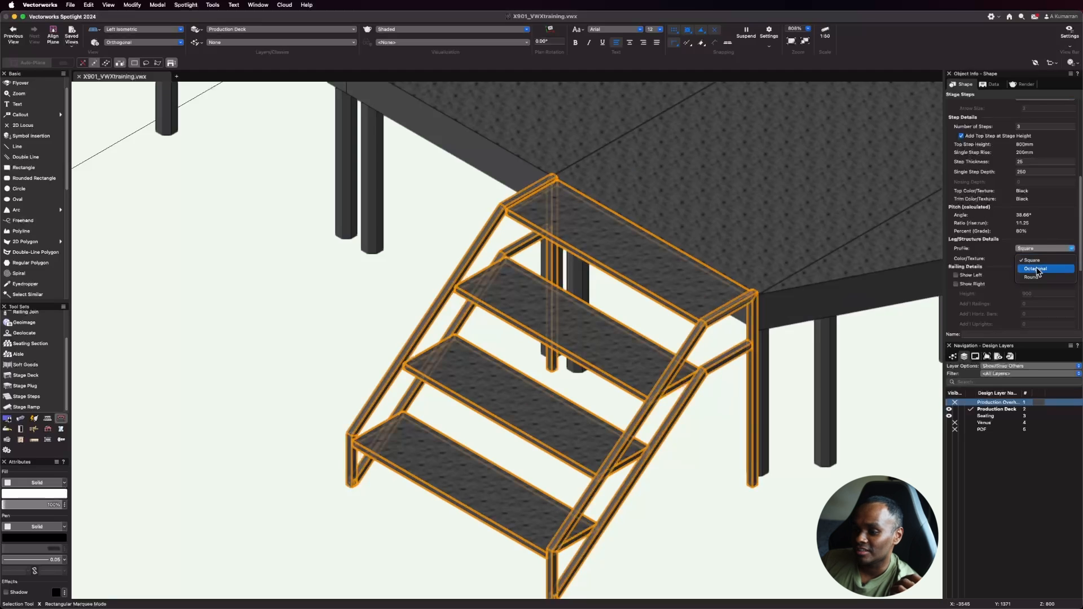
click(1036, 269)
scroll(613, 487, down, 3)
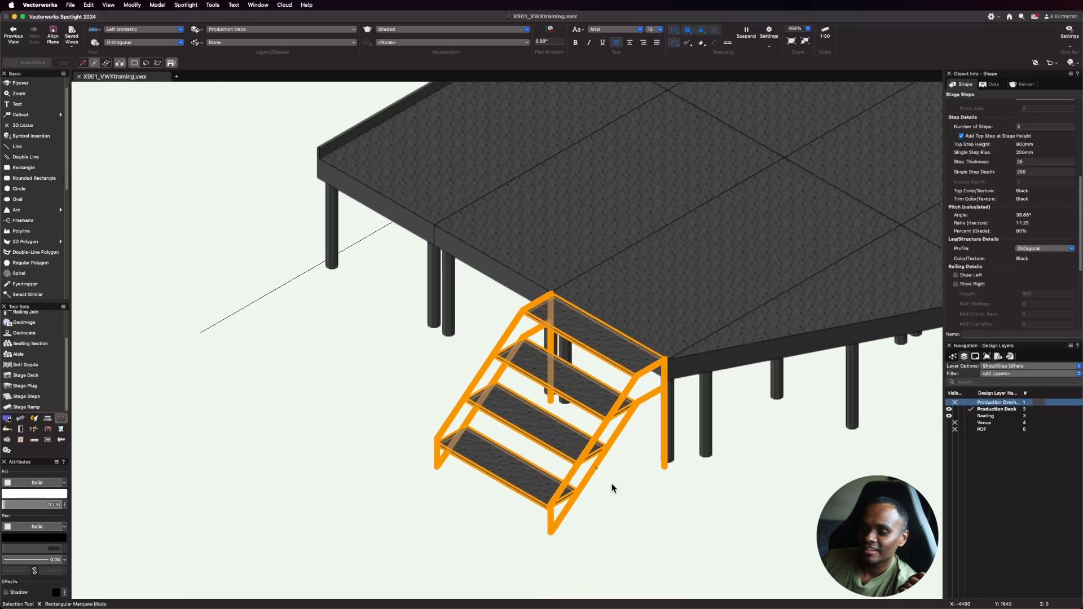
scroll(613, 487, down, 1)
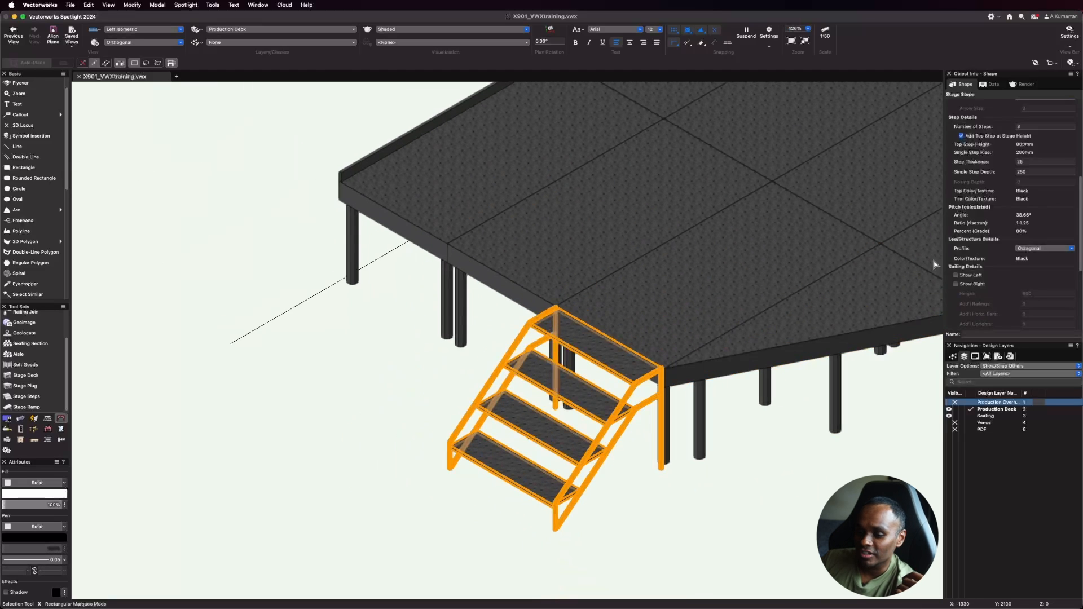
Step: Turn on the left and right railings of the stage steps, keep the Octagonal railing profile, and update the object
click(955, 271)
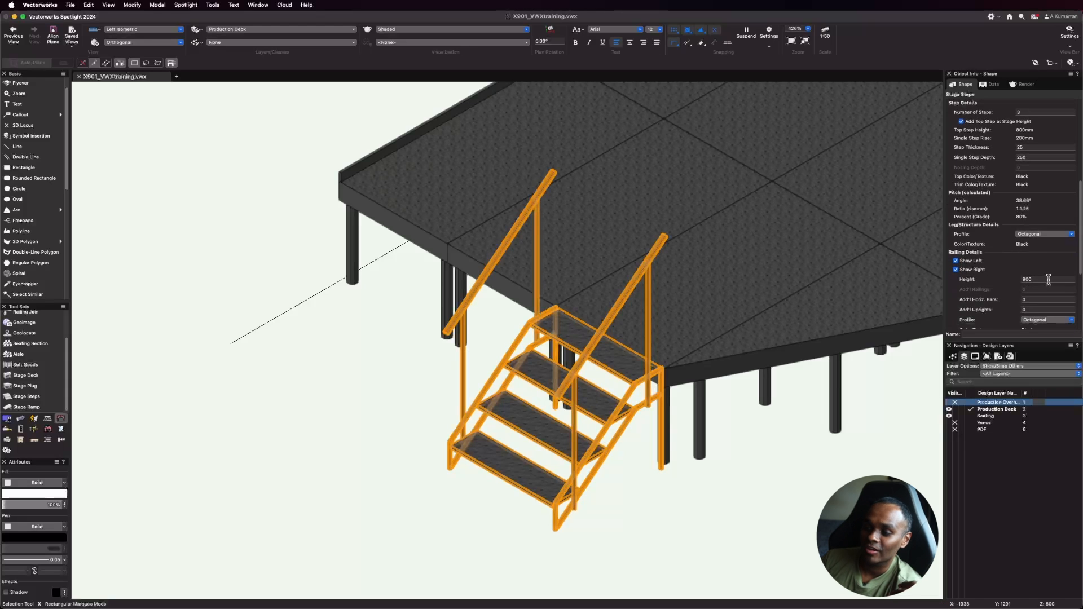
scroll(1048, 279, down, 3)
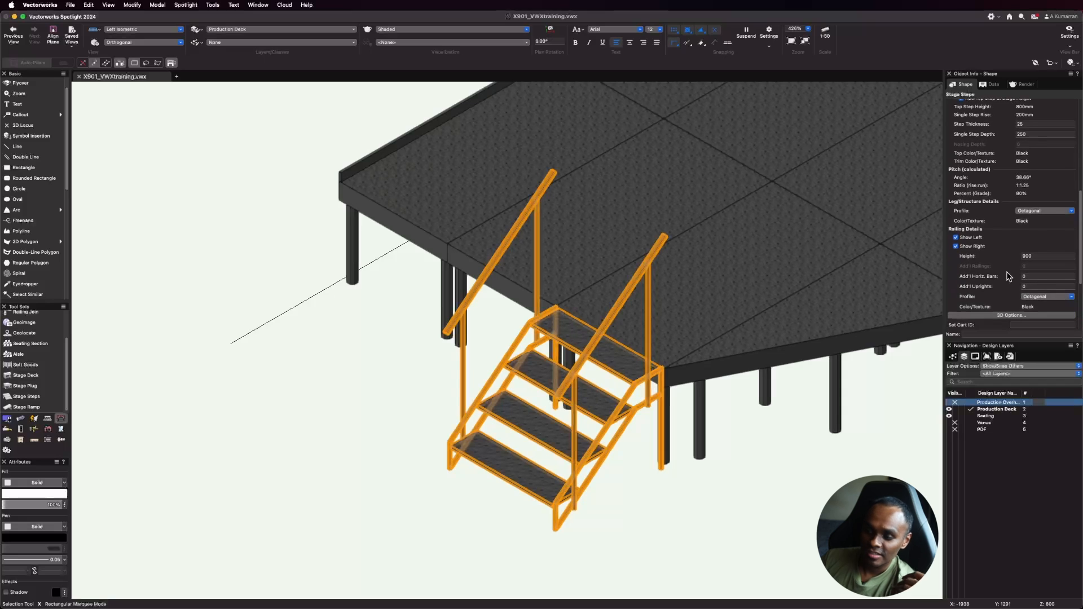
click(1060, 296)
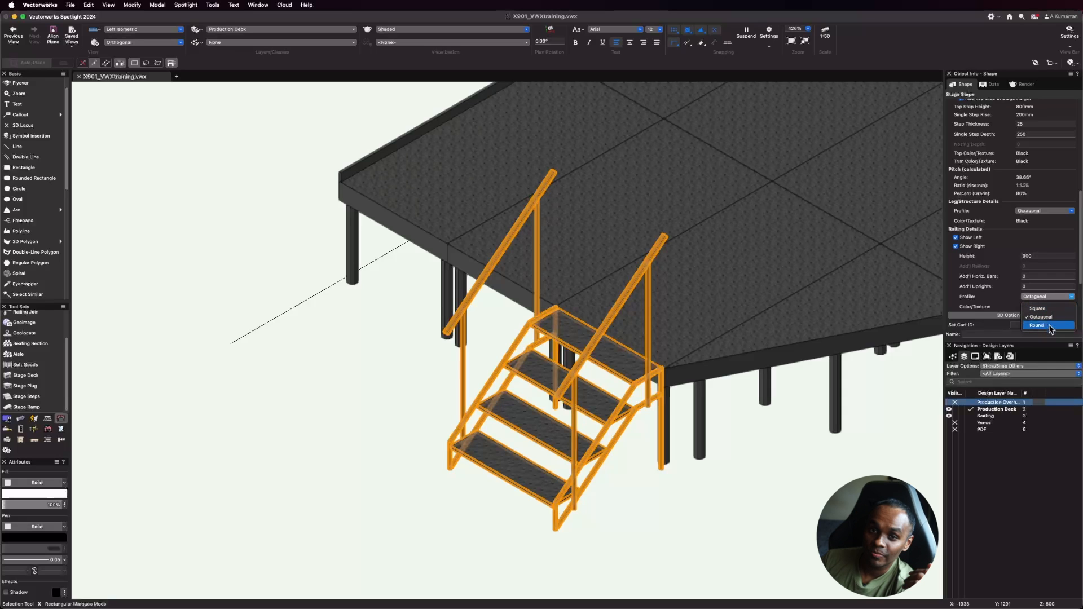
click(1060, 284)
scroll(1055, 285, down, 3)
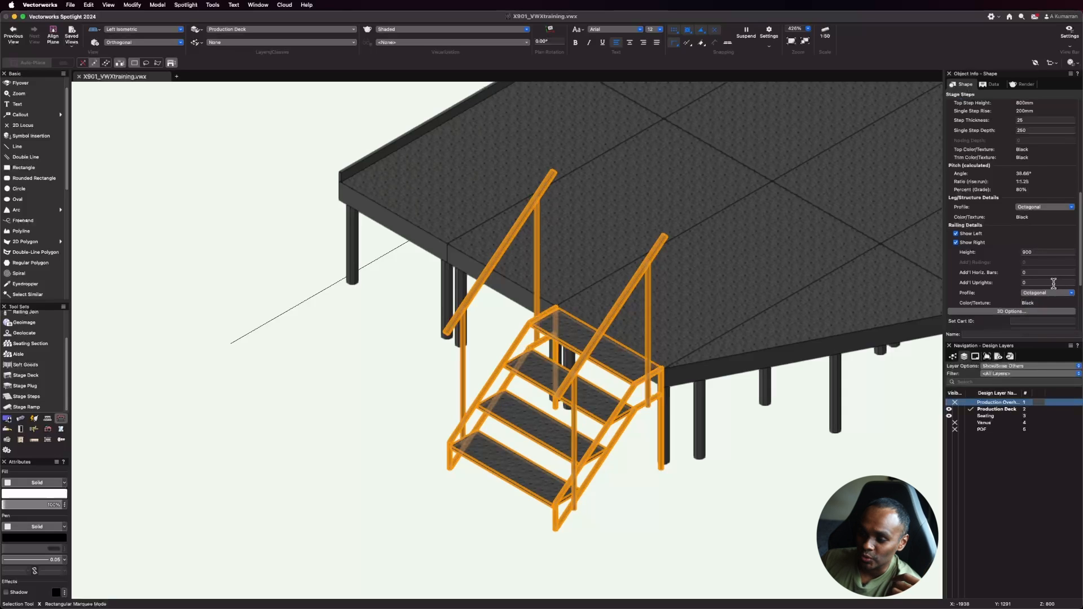
scroll(1013, 311, down, 2)
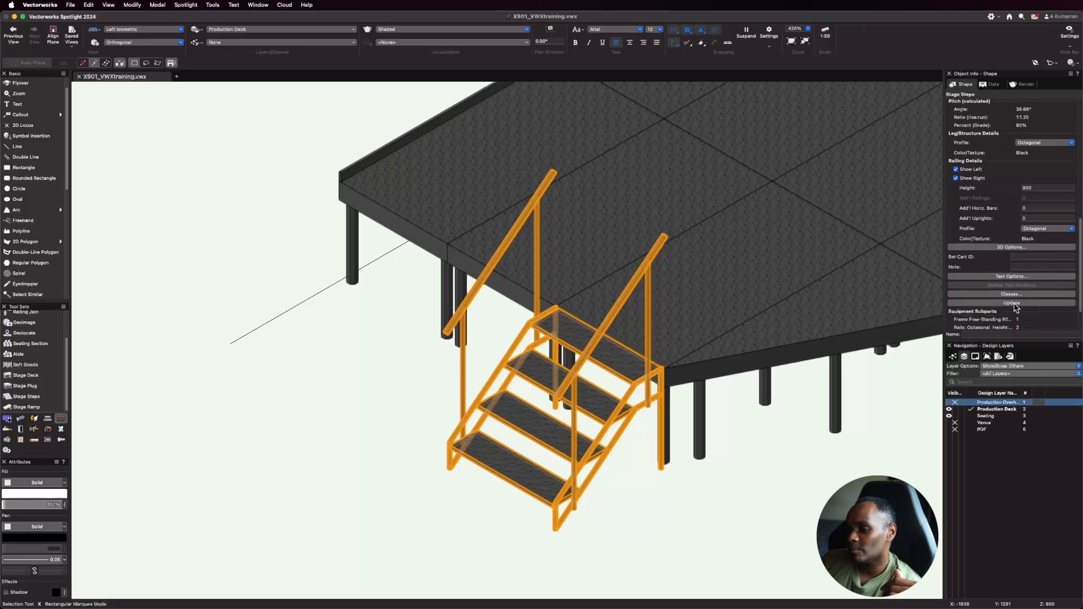
click(1013, 303)
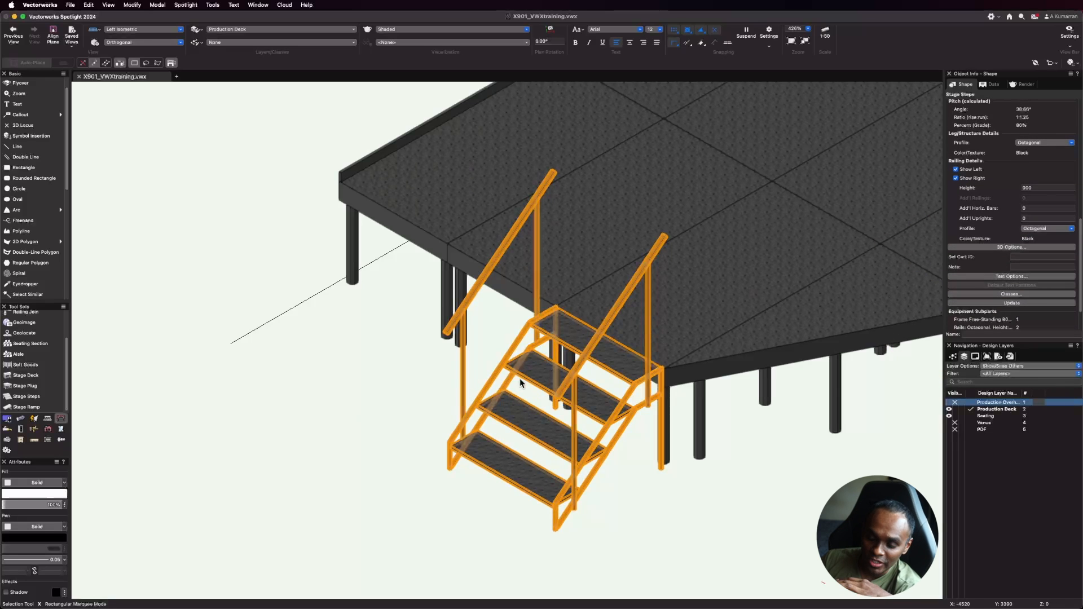
Step: Assign the default part classes with the prefix Staging to the stage steps
click(1029, 295)
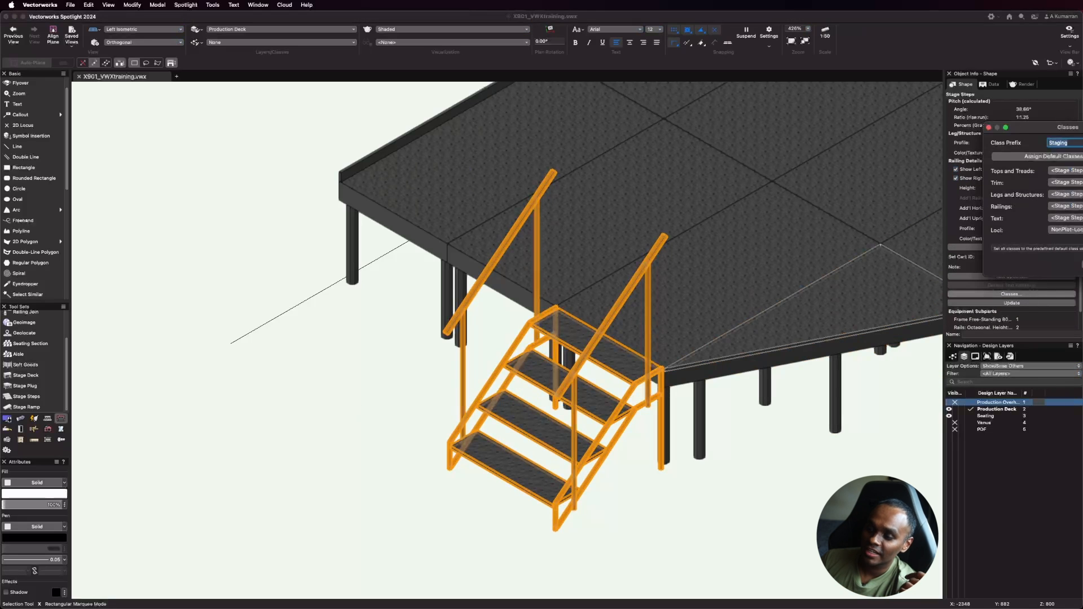
drag(1080, 129, 673, 128)
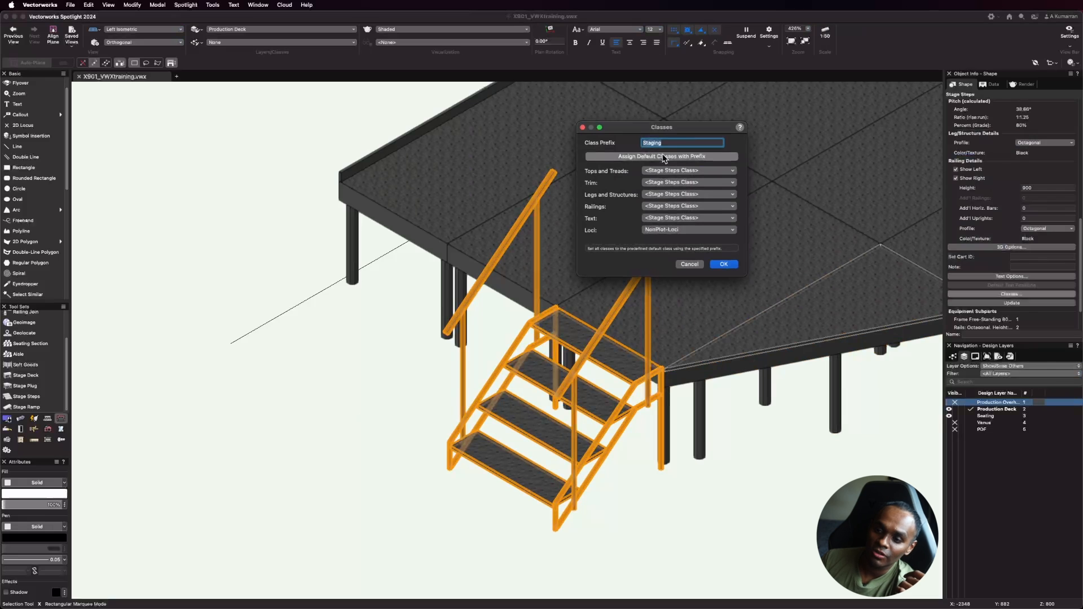
click(663, 158)
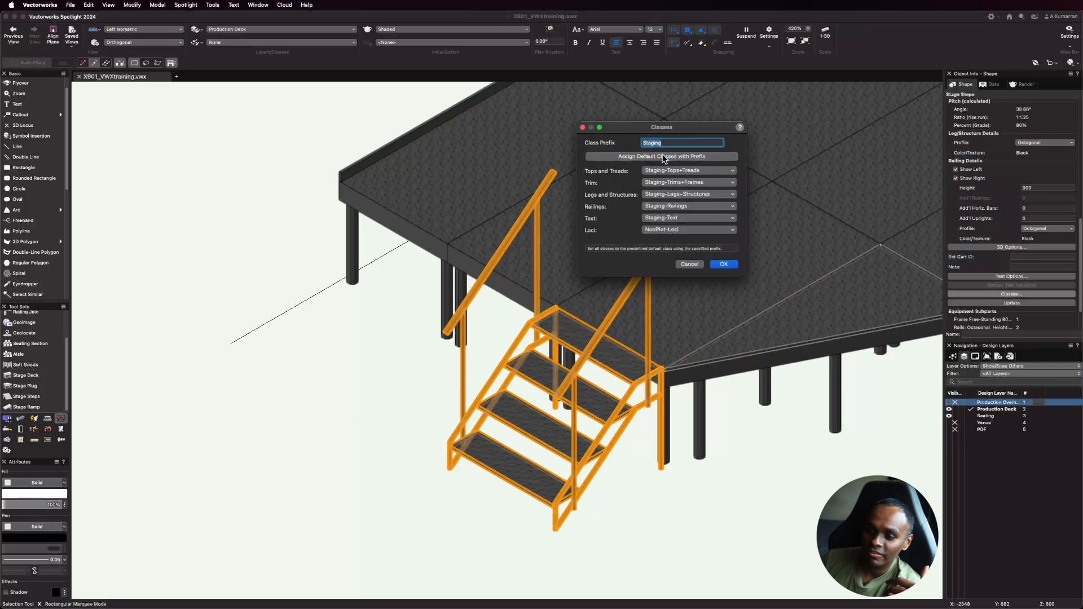
click(724, 263)
Step: Assign the stage steps to the Production-Staging Deck class and deselect them
scroll(982, 243, up, 8)
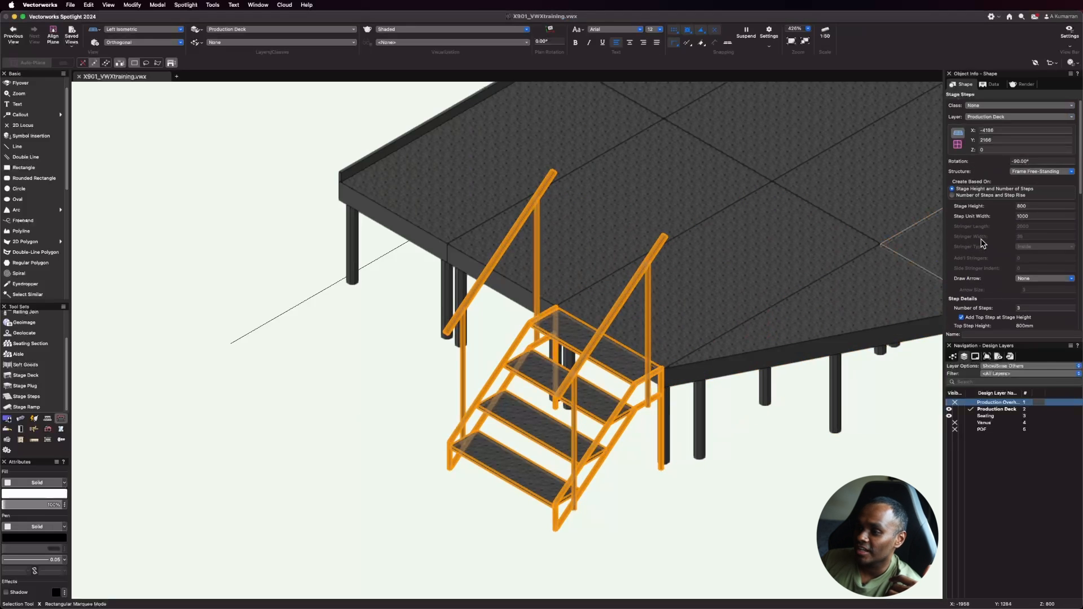
click(1013, 106)
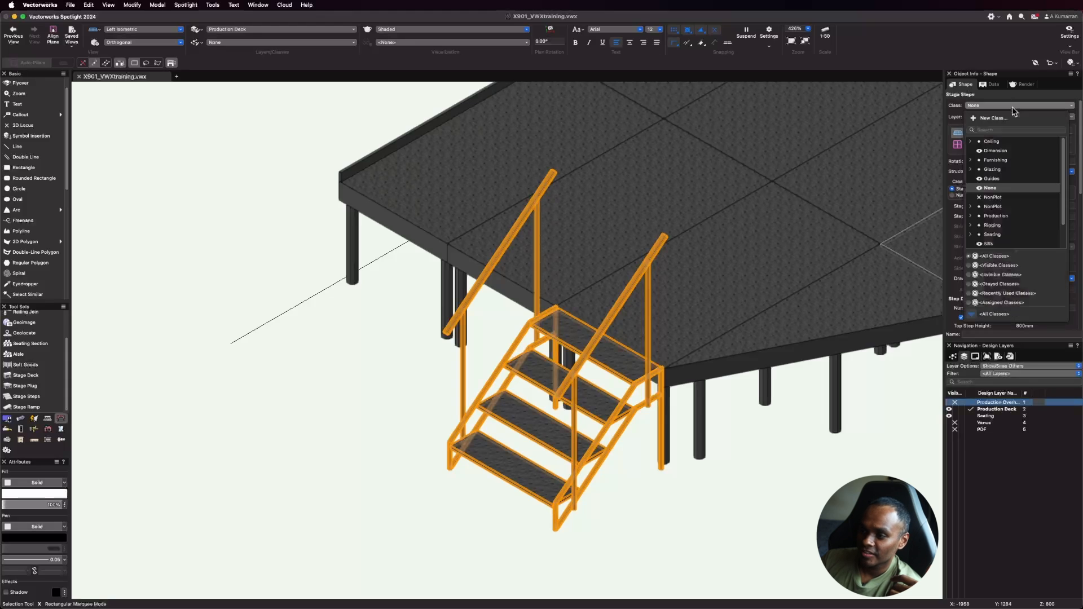
click(970, 216)
scroll(1003, 219, down, 2)
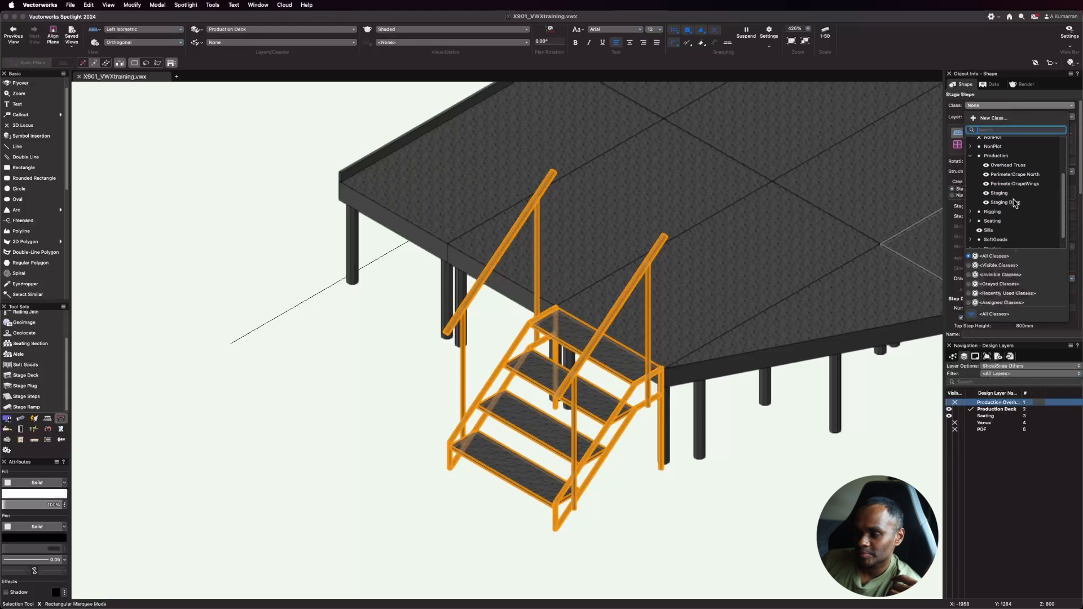
click(1010, 209)
click(797, 502)
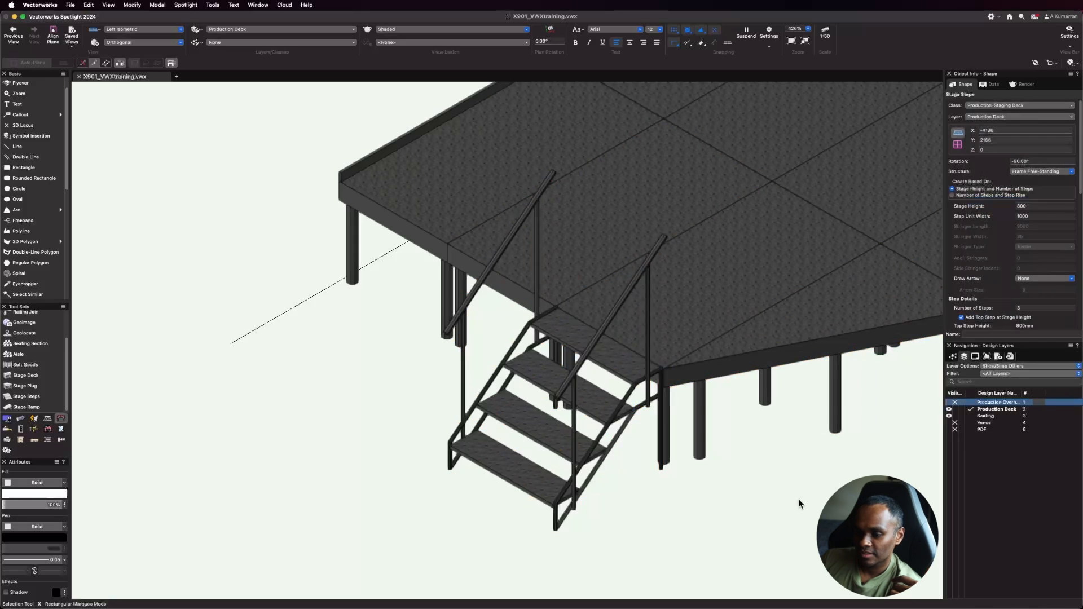
Step: In Top/Plan view, mirror a duplicate of the stage steps across the stage's vertical centreline to the opposite side, and deselect it
scroll(438, 366, down, 5)
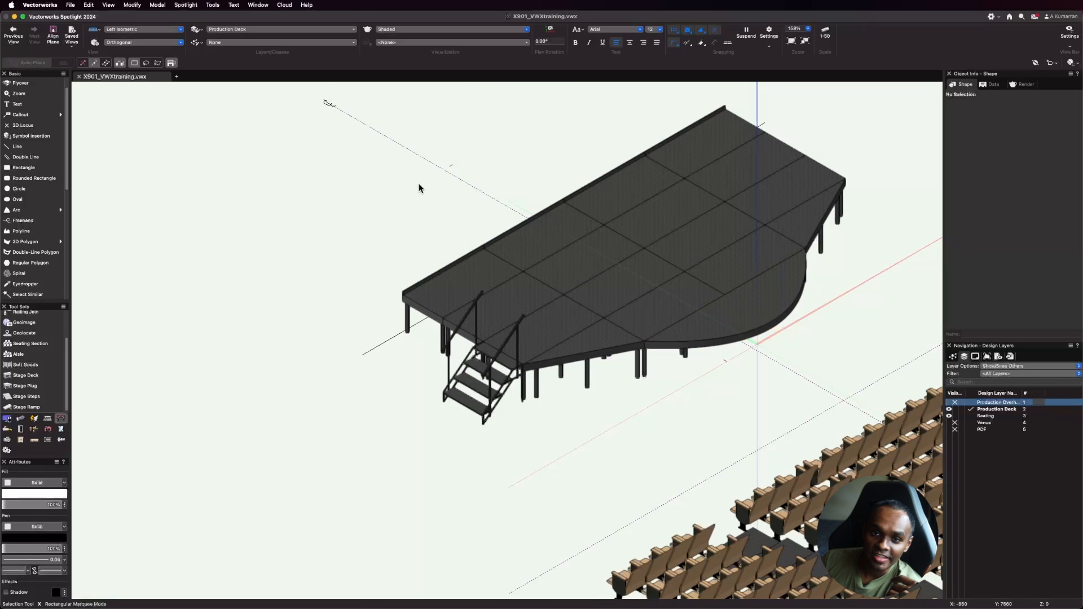
click(141, 31)
click(144, 54)
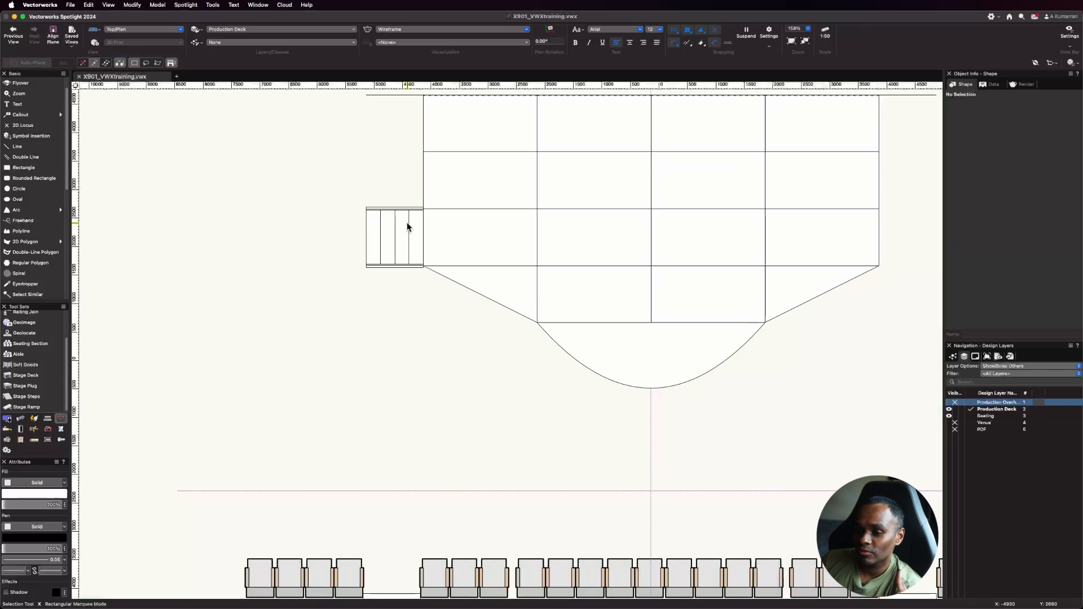
scroll(566, 455, down, 3)
click(416, 286)
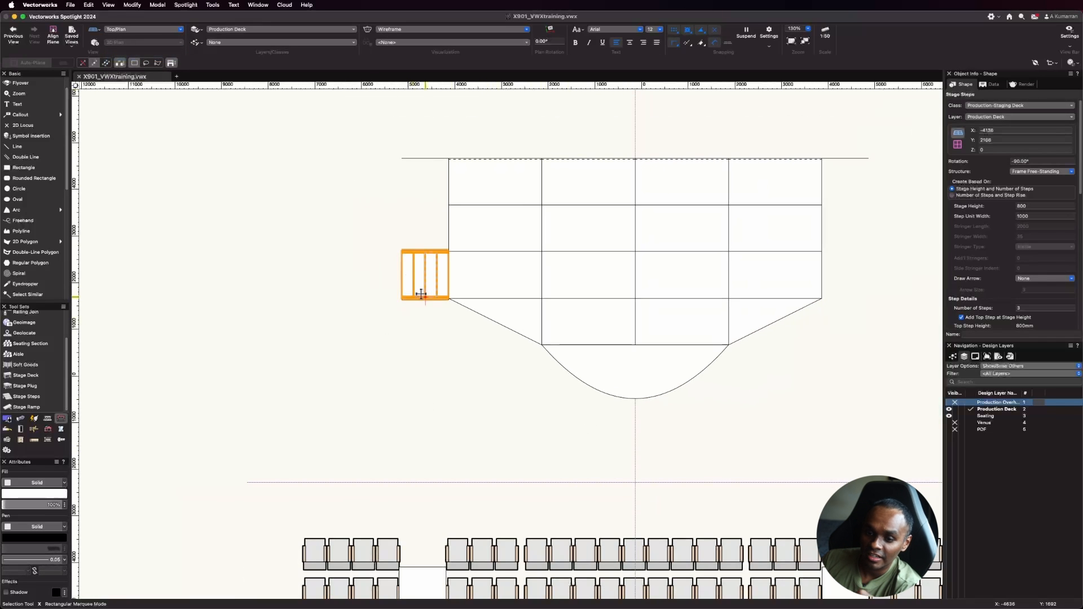
scroll(32, 196, down, 3)
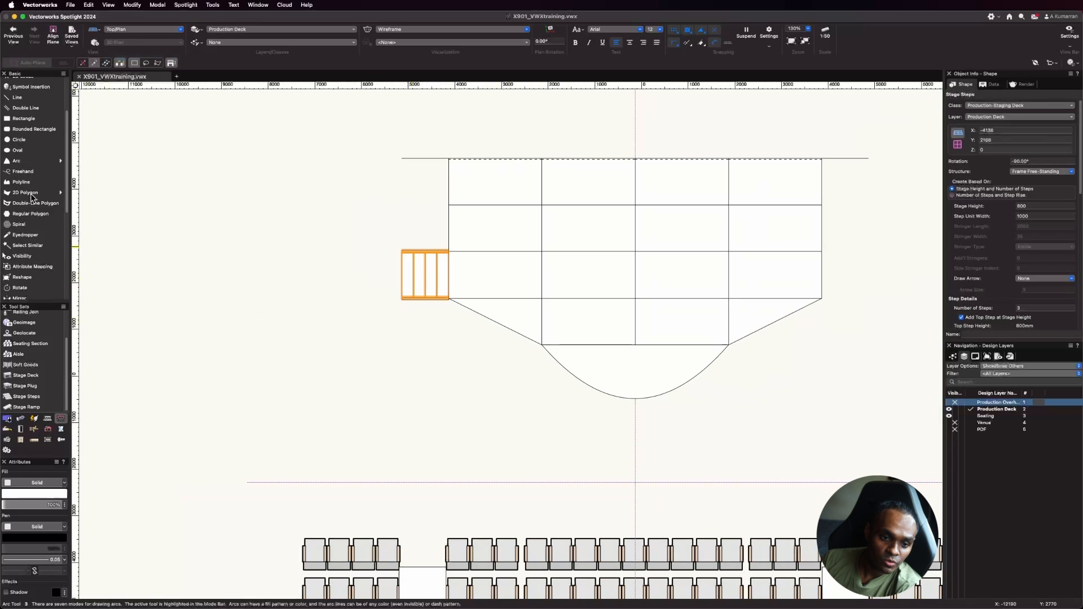
scroll(33, 203, up, 4)
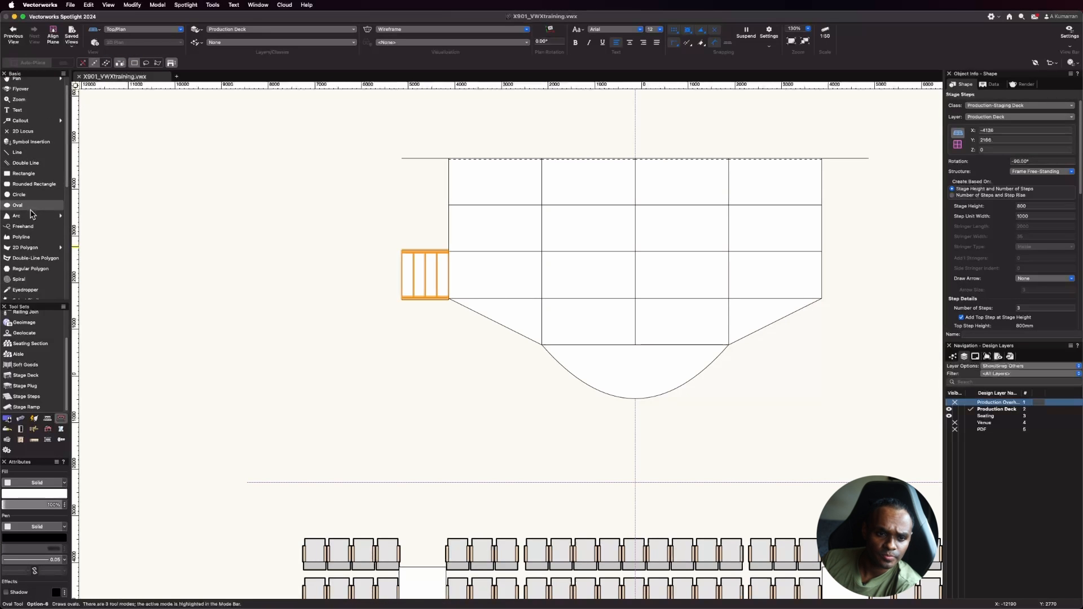
scroll(32, 215, down, 6)
click(27, 261)
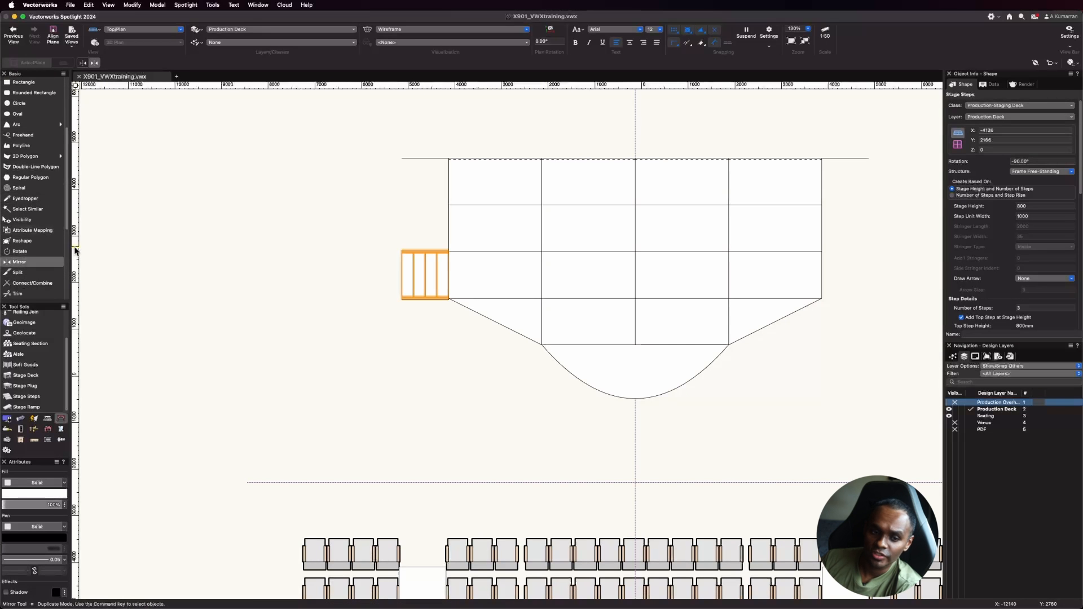
click(635, 345)
click(635, 160)
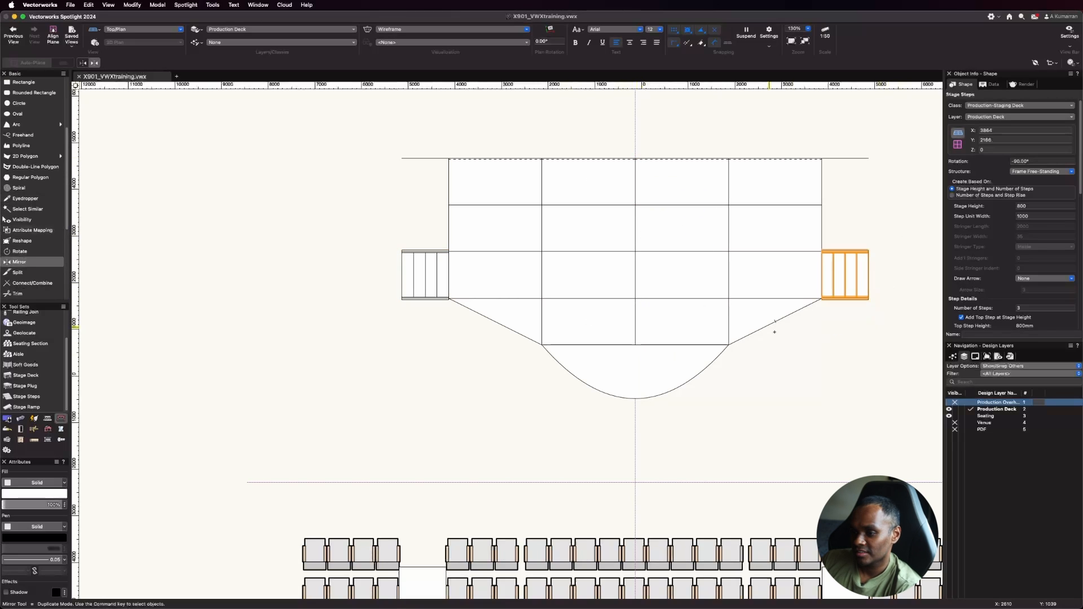
key(x)
click(749, 367)
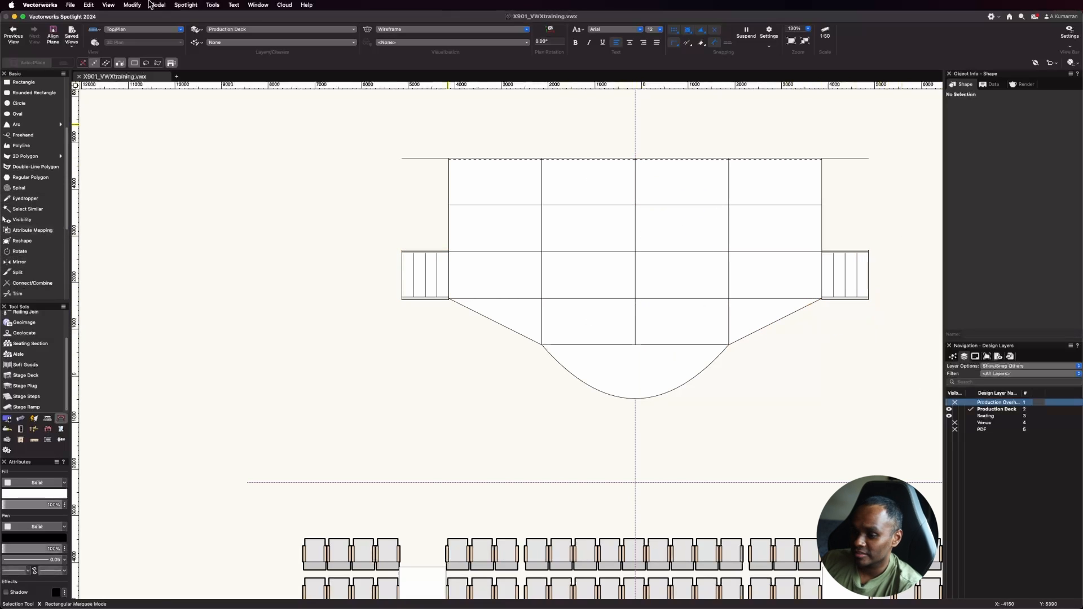
click(144, 28)
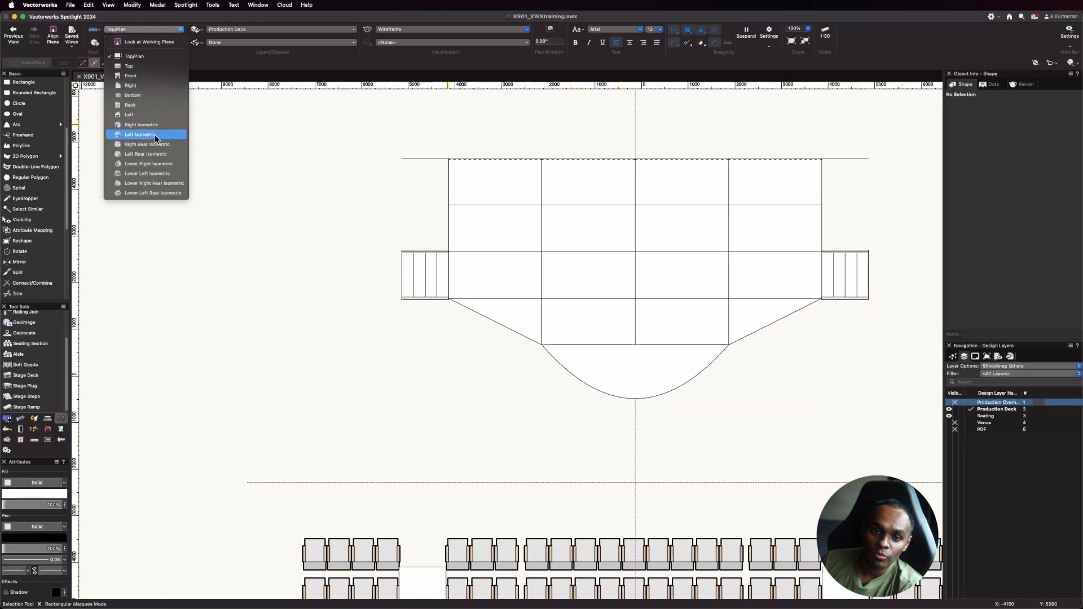
click(583, 456)
scroll(701, 401, down, 1)
scroll(766, 231, up, 2)
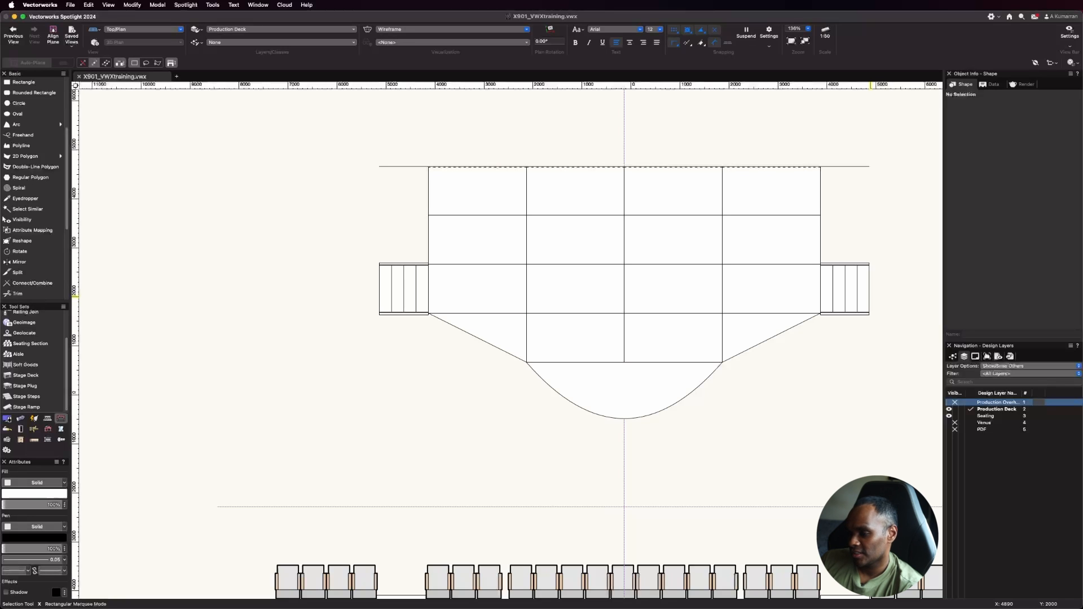
Step: Delete the rectangular stage deck at the rear-left corner of the stage plan
scroll(575, 505, down, 1)
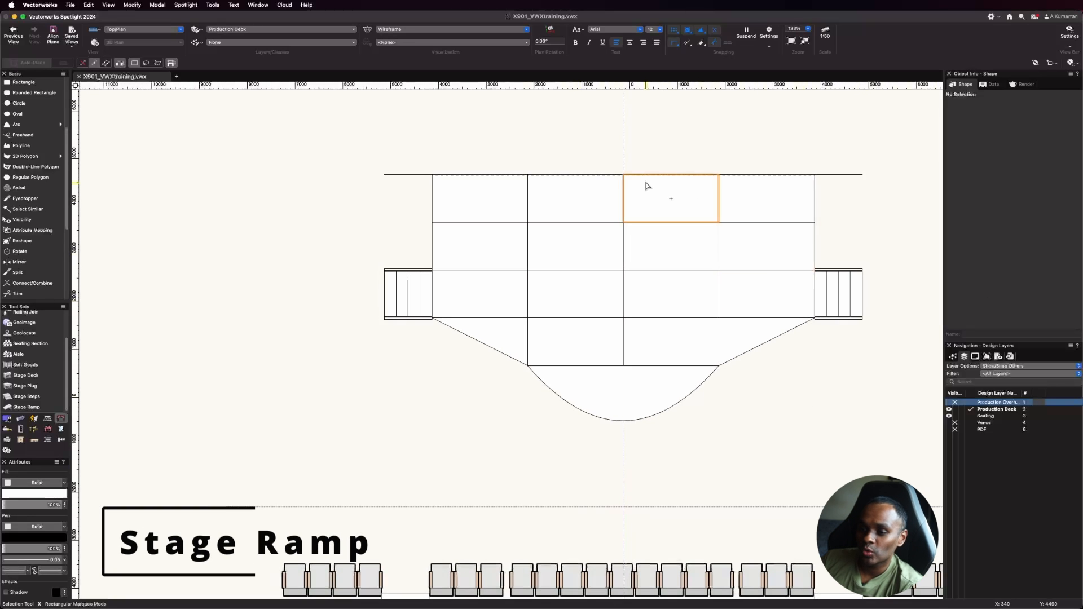
scroll(611, 151, up, 3)
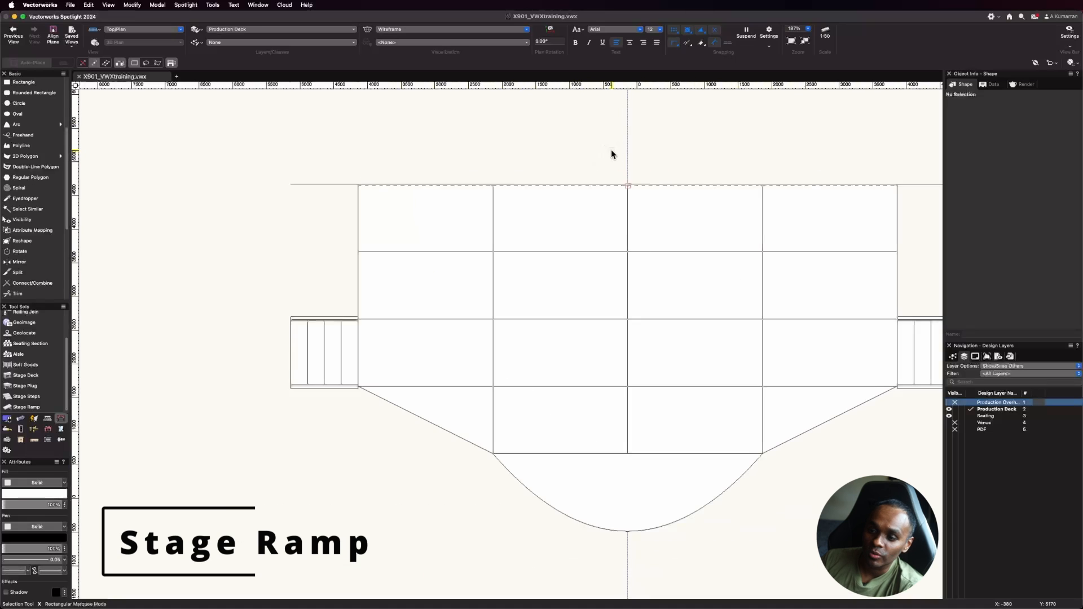
click(445, 221)
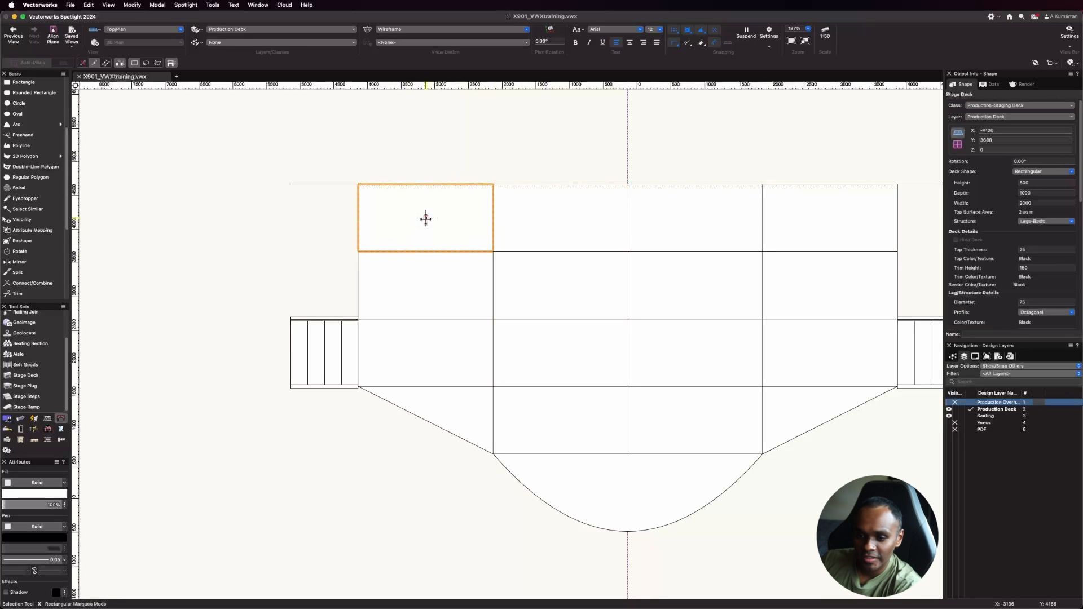
key(Delete)
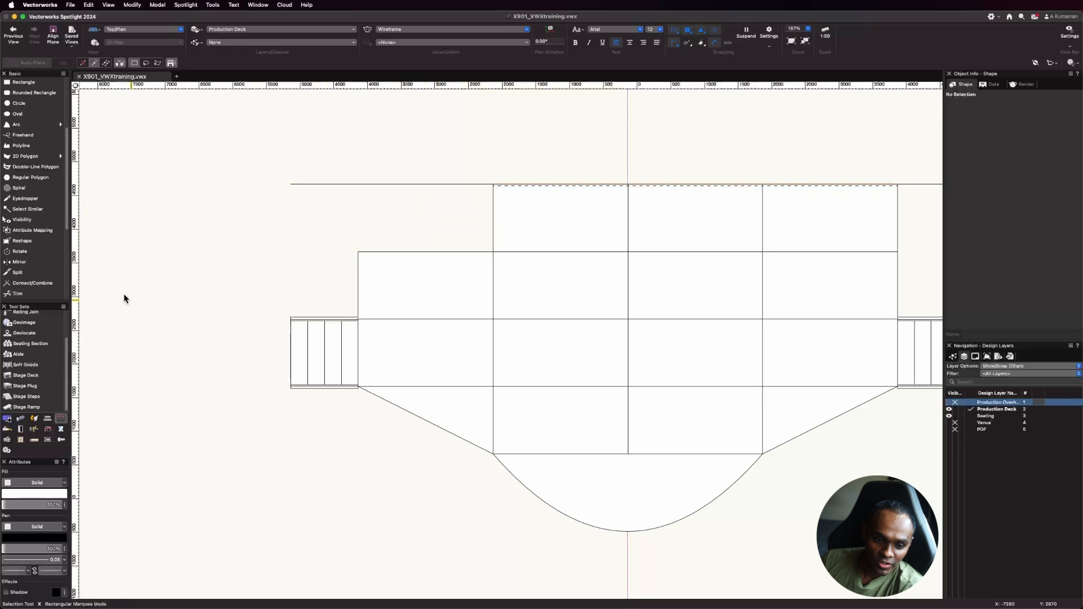
Step: Insert a stage ramp at the midpoint of the exposed rear-left deck edge, rotated -90° to fill the gap
click(32, 407)
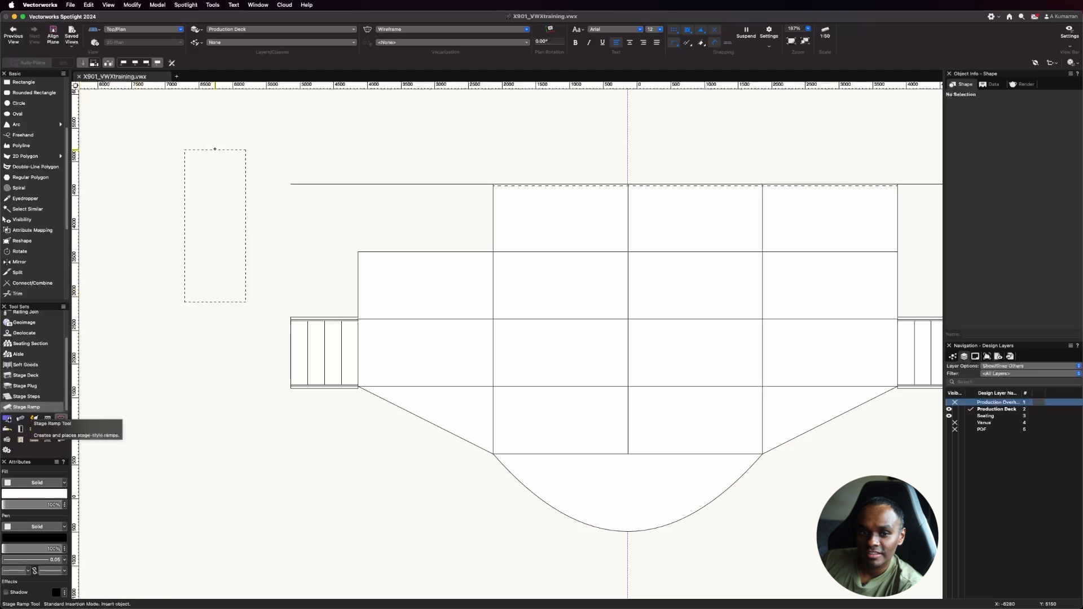
click(135, 63)
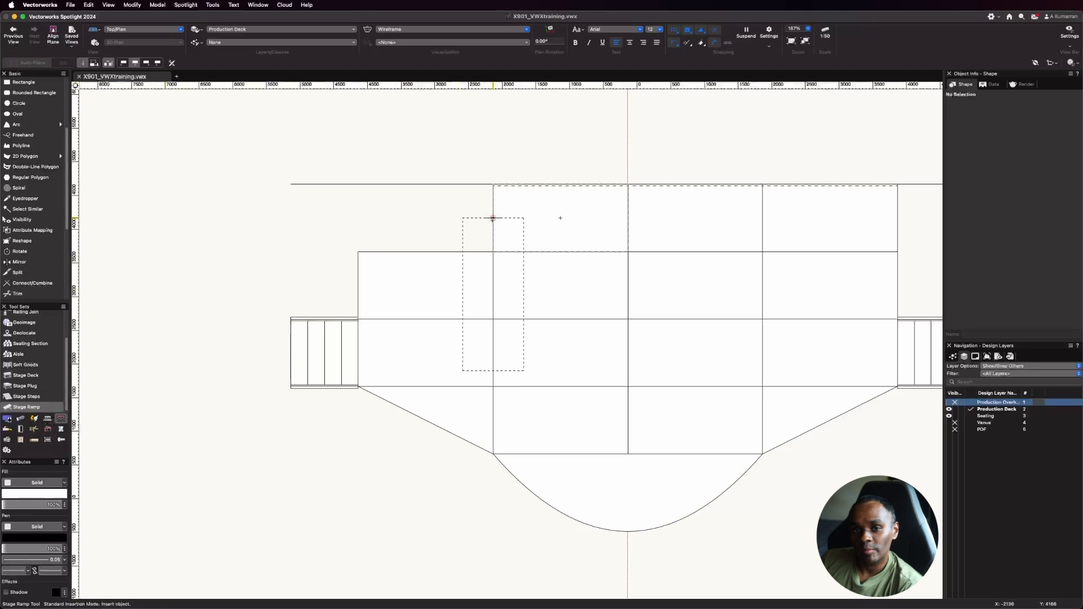
click(494, 219)
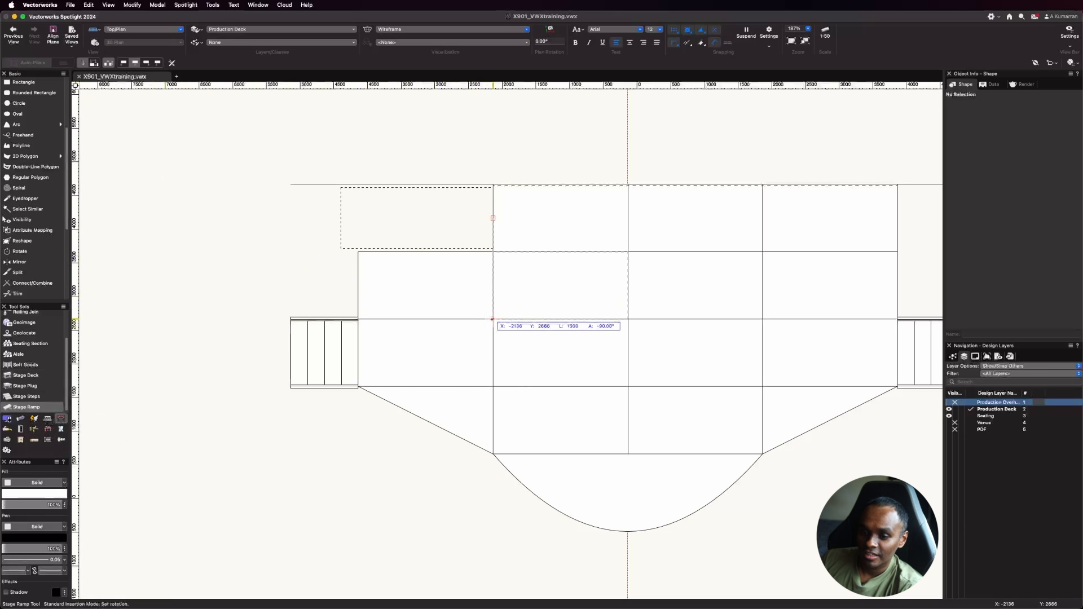
click(493, 318)
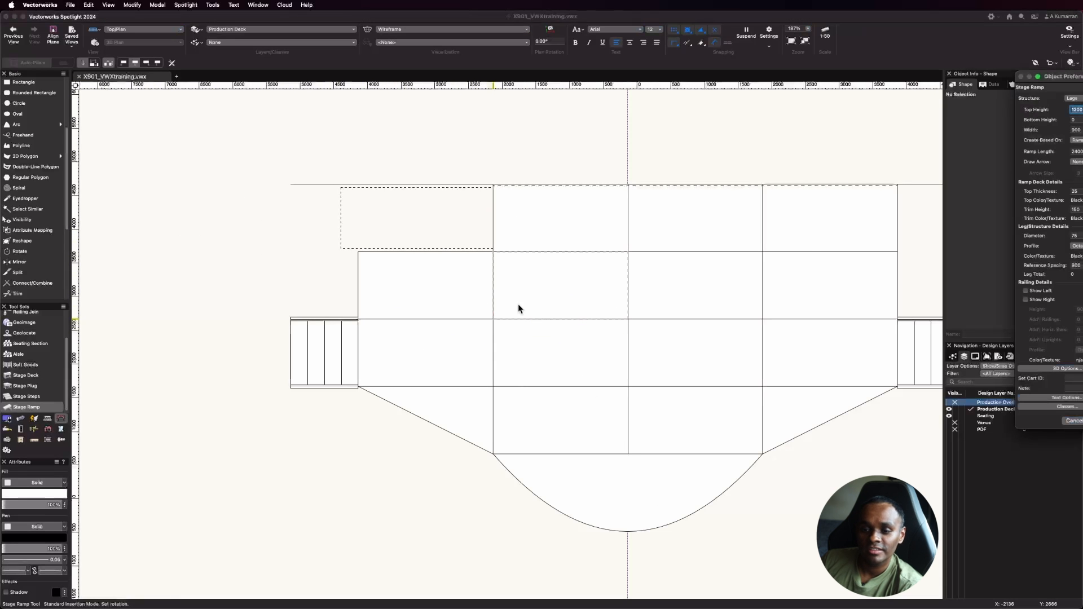
Step: Create the ramp with an 800 mm top height, 900 mm width and 2400 mm length, and show the stage in Left Isometric
drag(1060, 77, 493, 102)
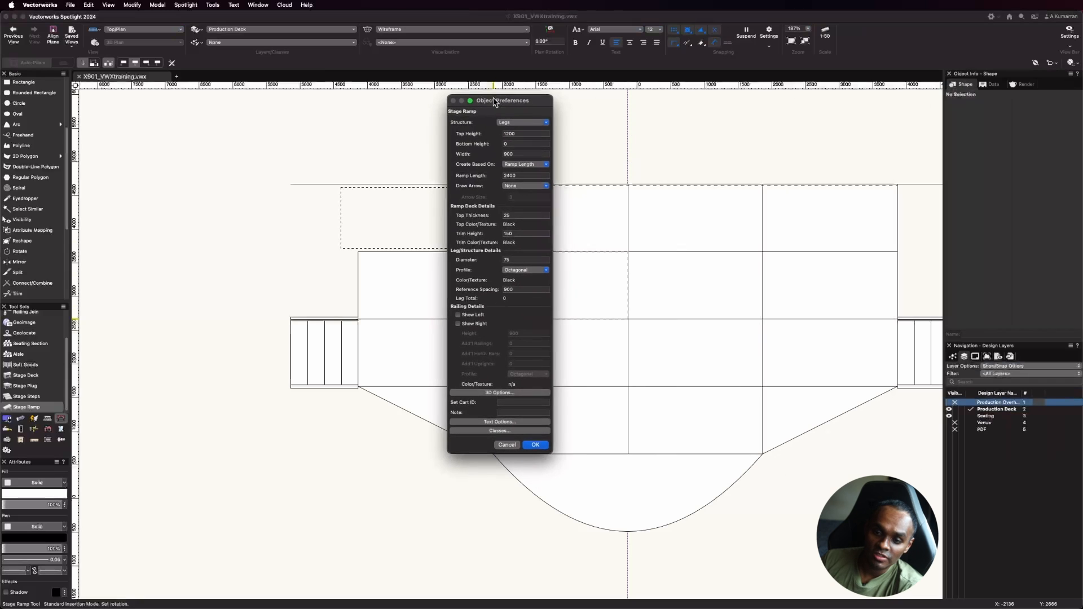
click(534, 445)
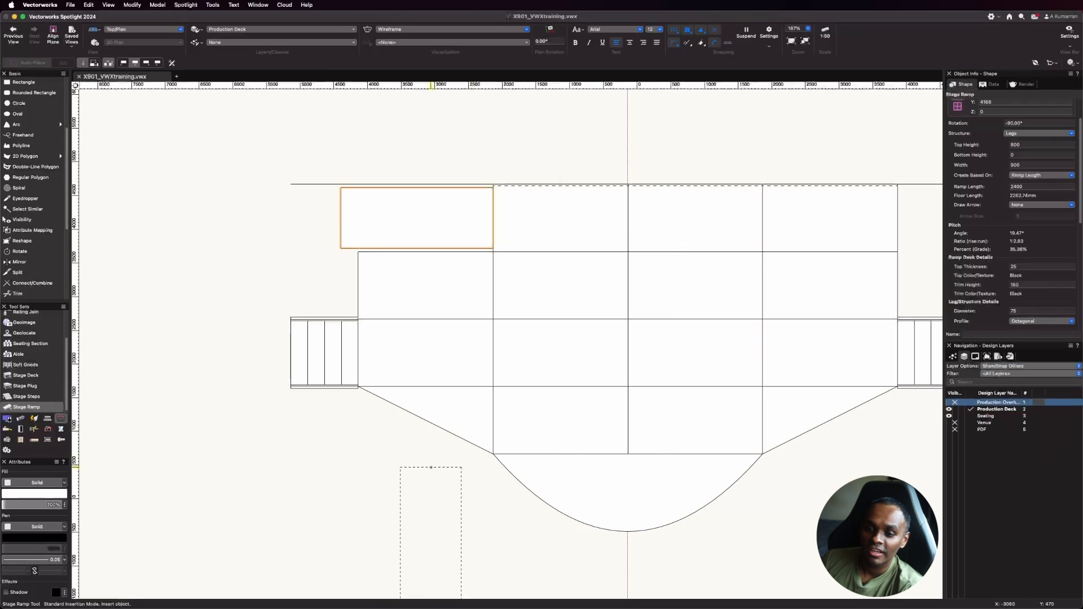
key(x)
click(427, 467)
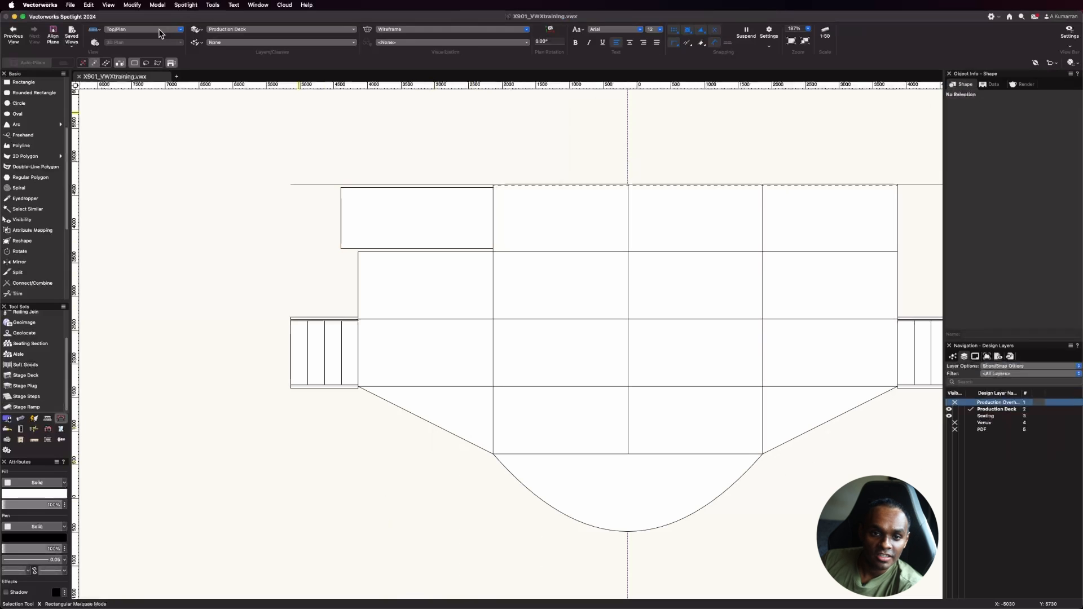
click(164, 29)
click(160, 136)
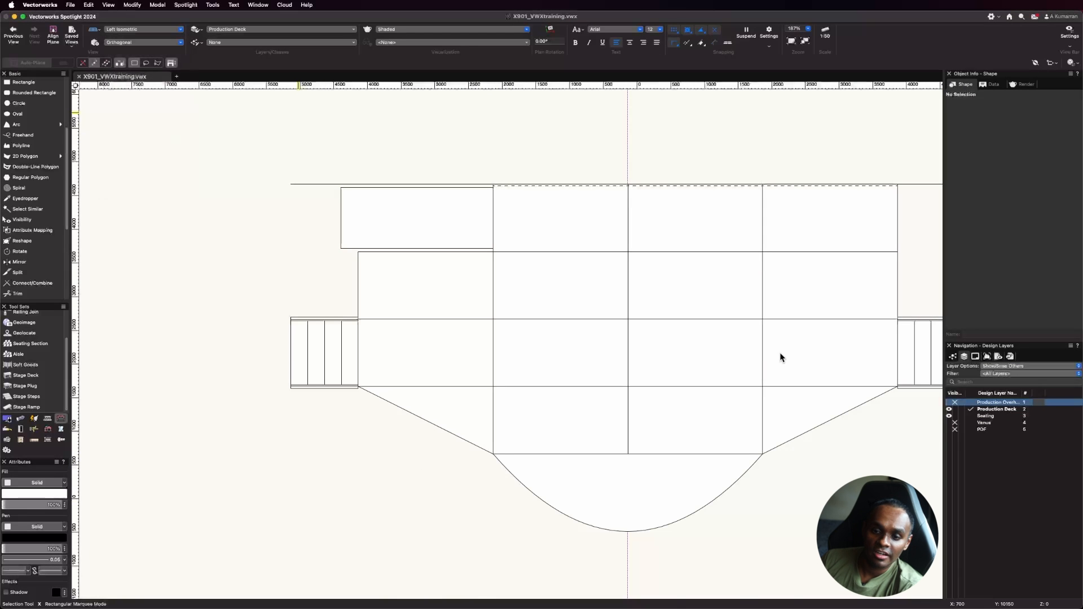
Step: Show the stage in Left Rear Isometric view, focused on the ramp at the rear of the deck
scroll(197, 448, up, 2)
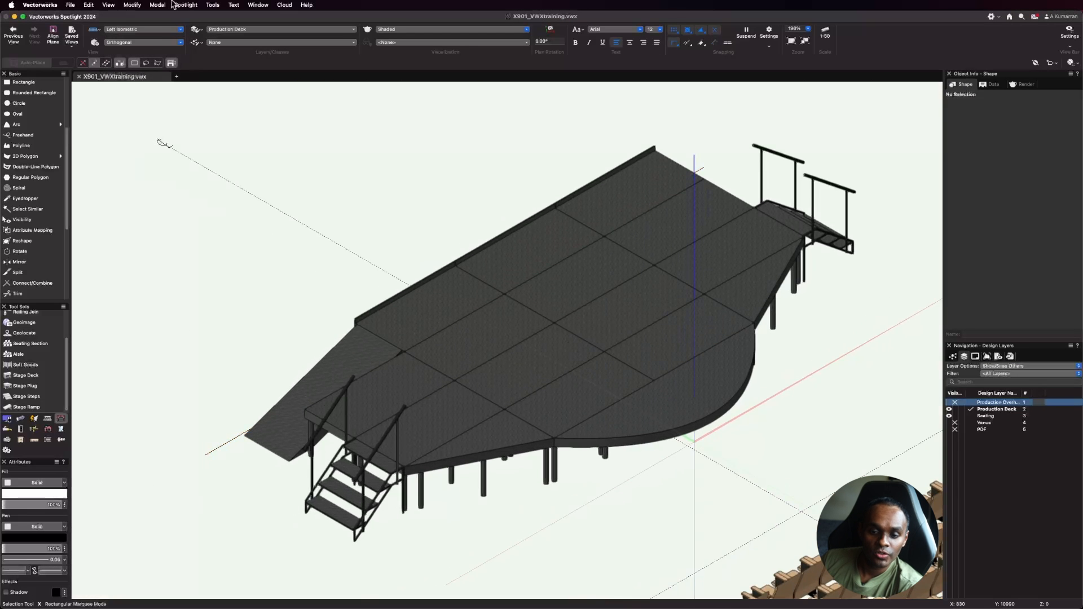
click(154, 31)
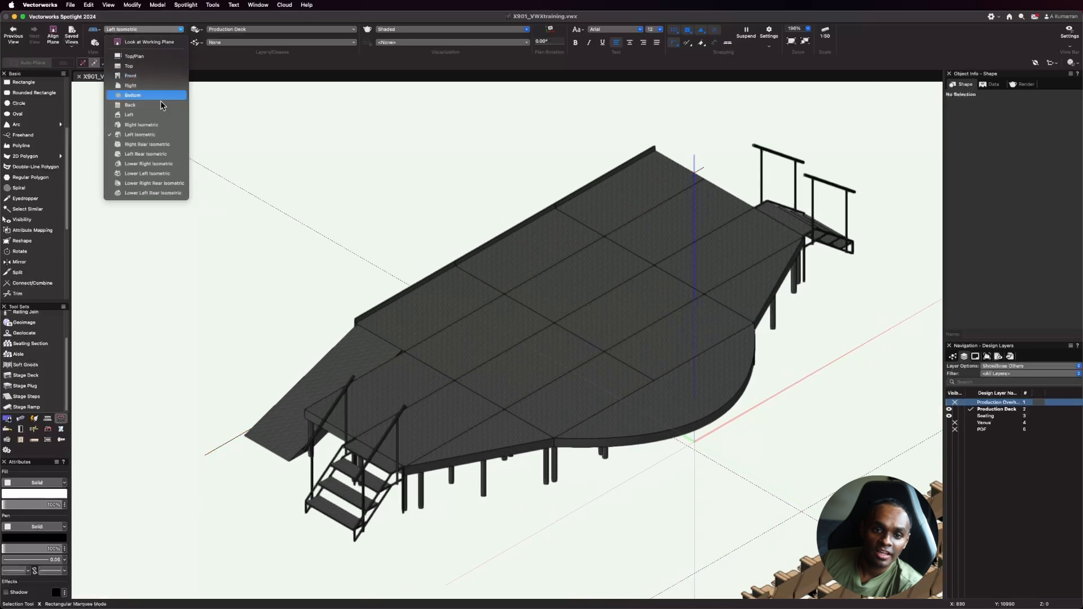
click(165, 155)
scroll(468, 562, up, 3)
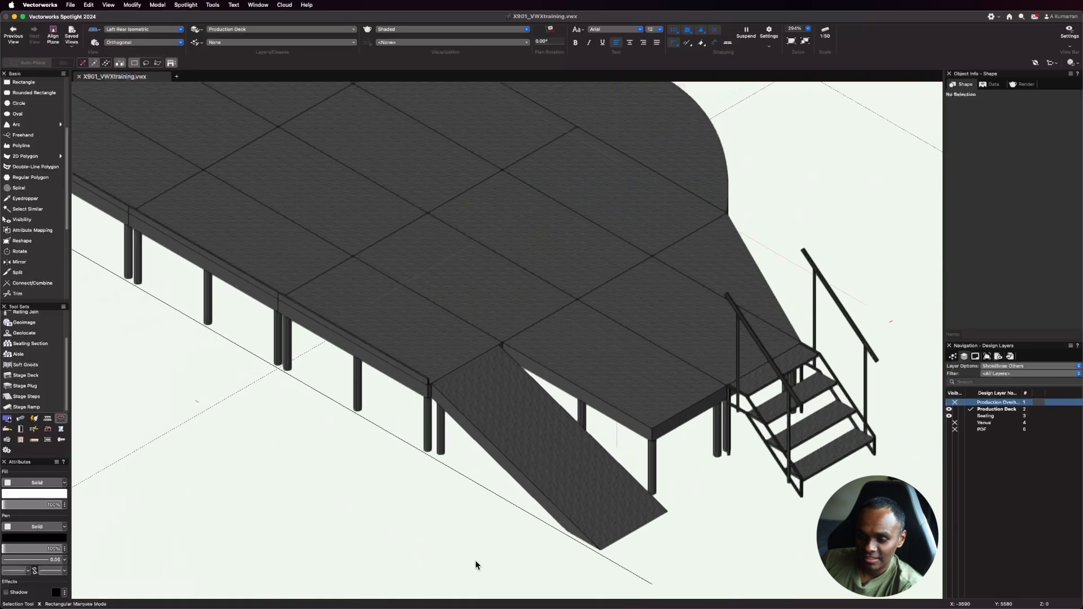
Step: Select the stage ramp and change its structure to Ramp Only
click(553, 479)
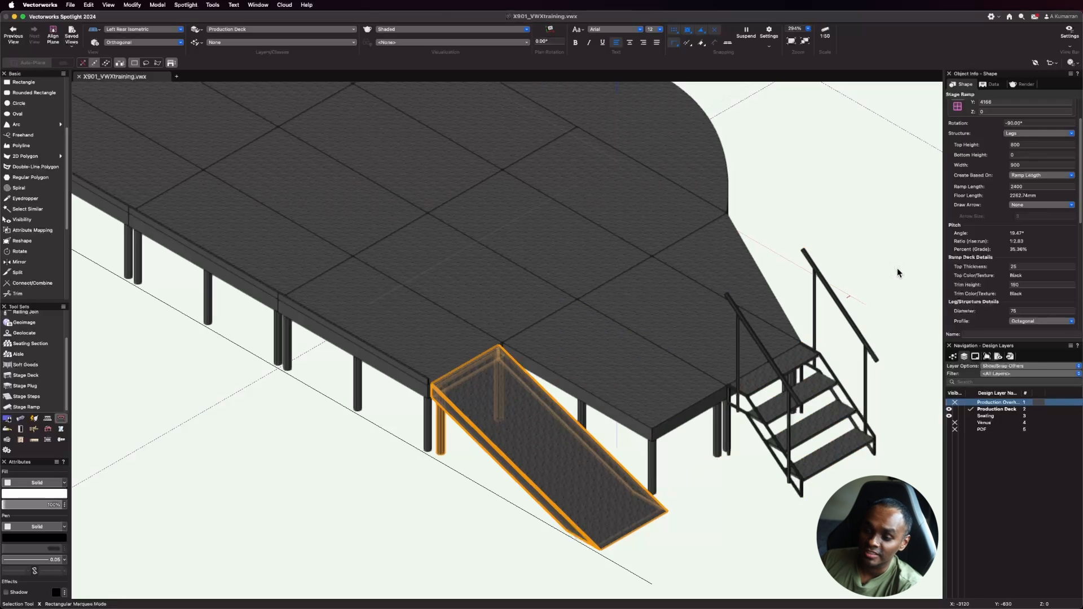
scroll(1009, 234, up, 1)
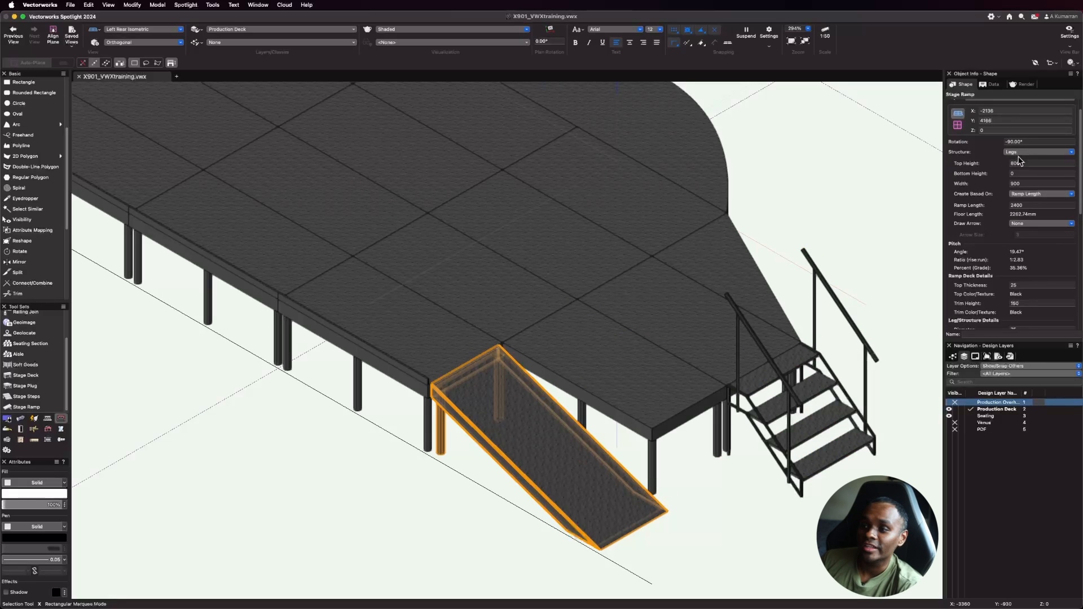
scroll(1025, 192, down, 1)
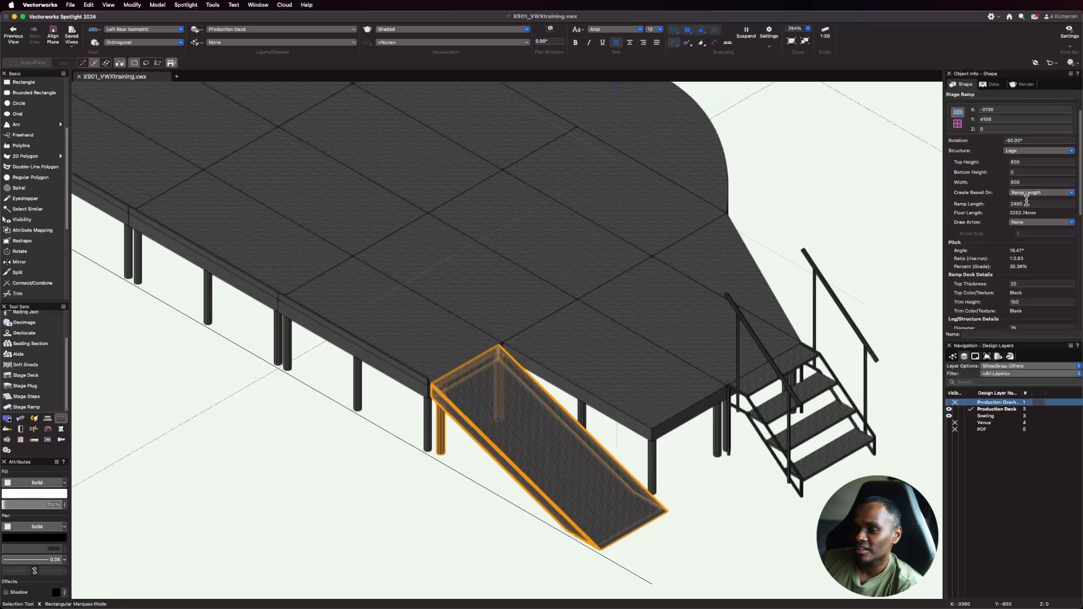
click(1027, 152)
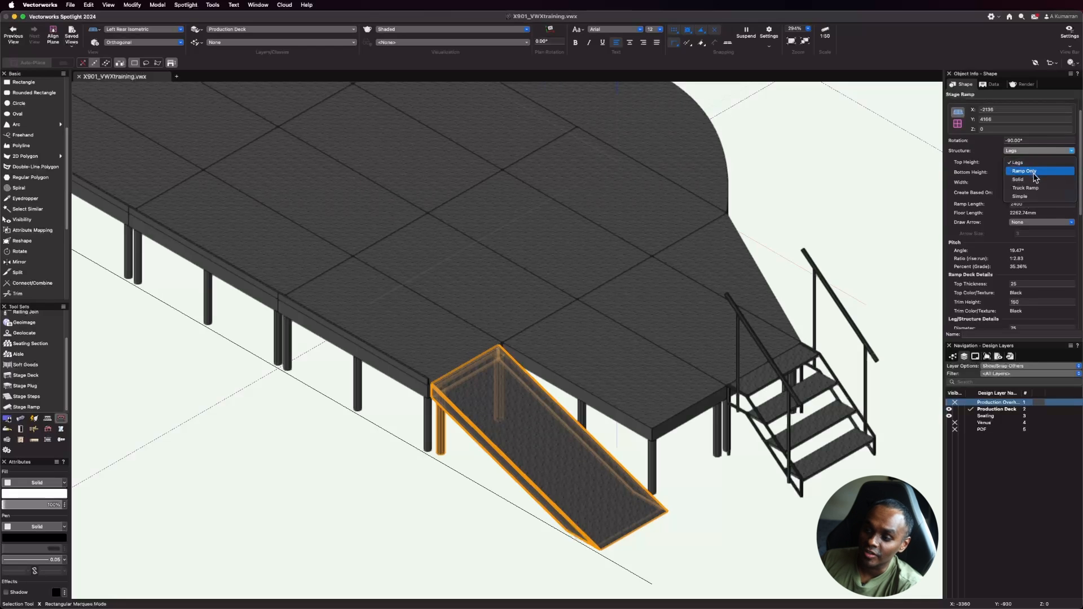
click(1036, 171)
Step: Try the Solid, Truck Ramp and Simple structures on the stage ramp and return it to Ramp Only
click(1037, 151)
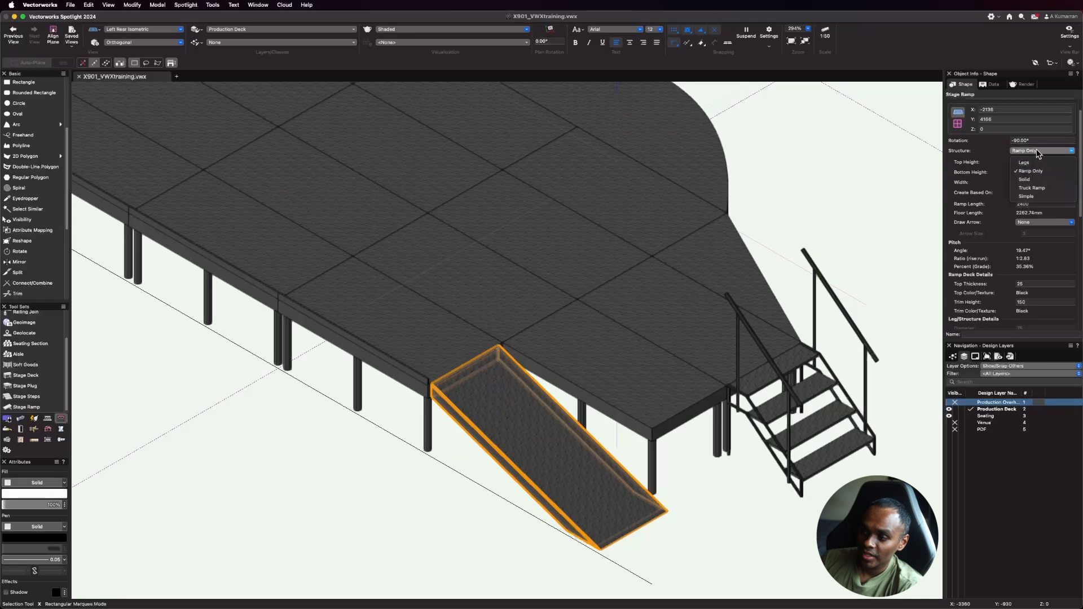
click(1031, 179)
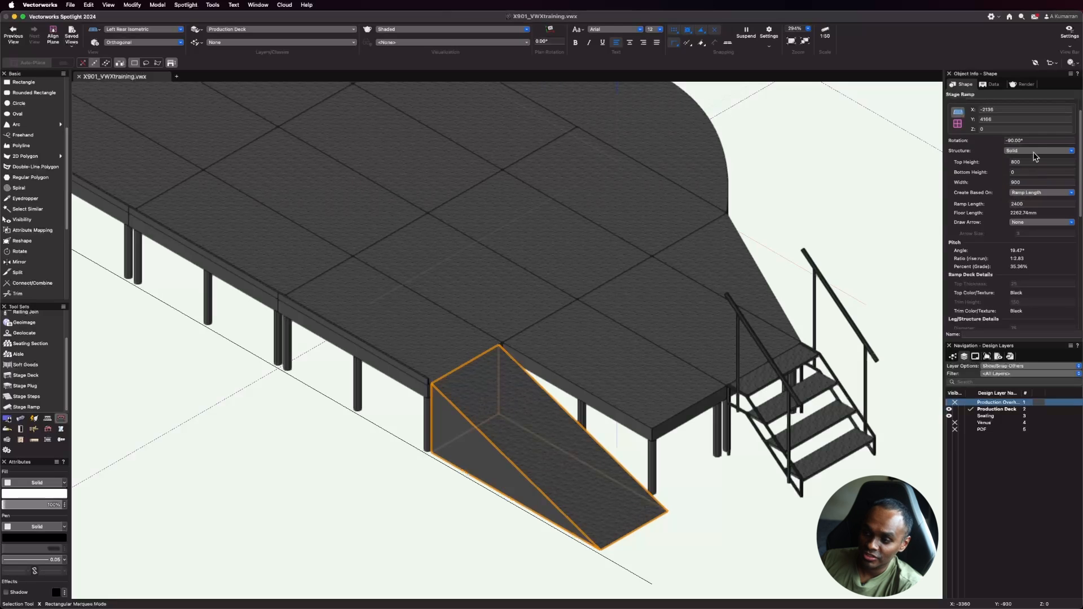
click(1034, 152)
click(1033, 188)
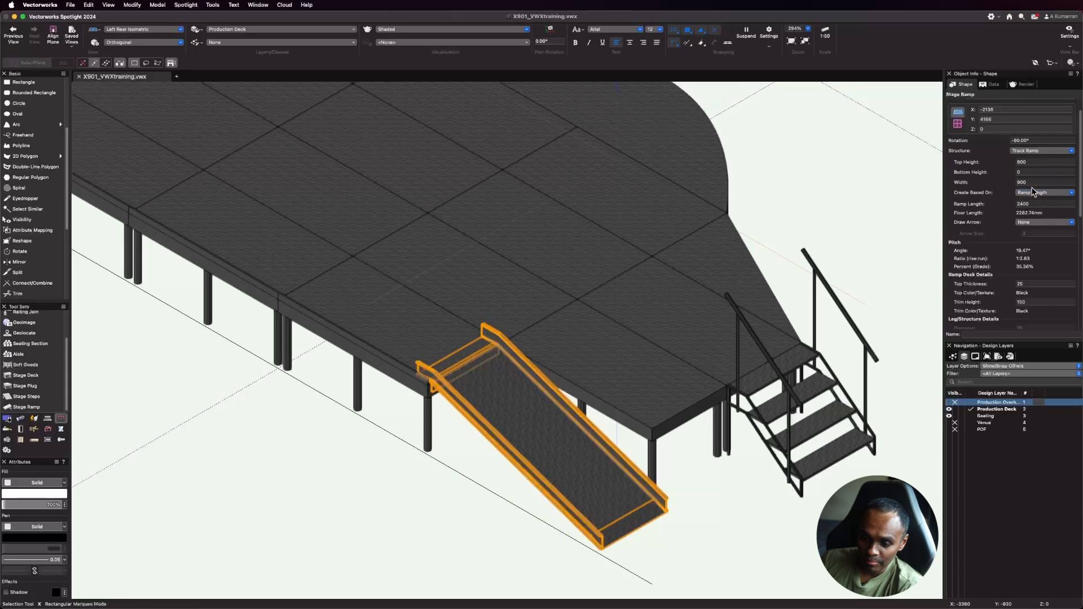
click(1035, 153)
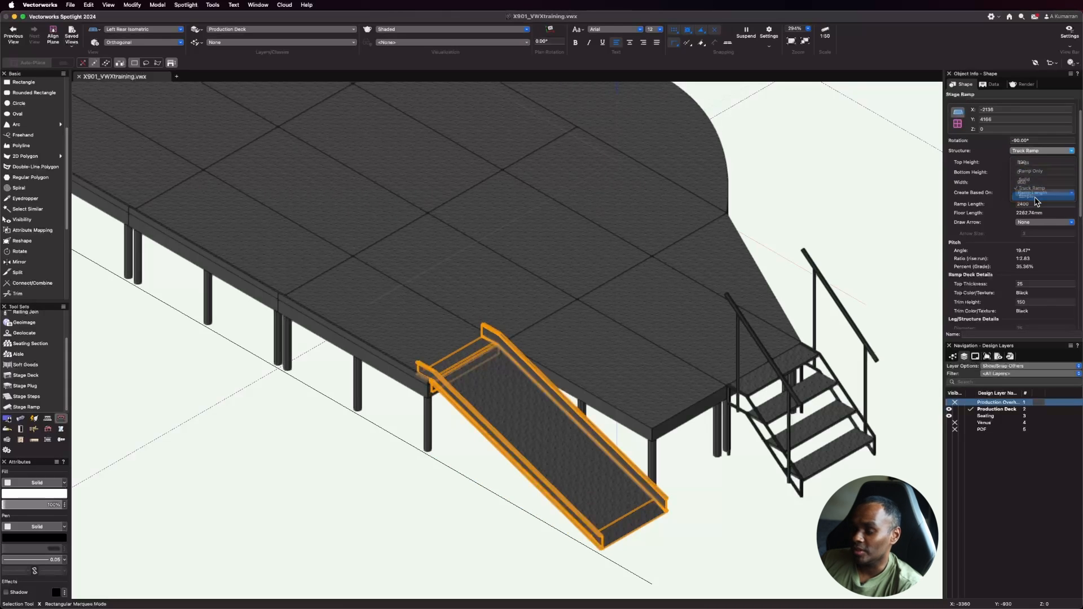
click(1036, 201)
click(1034, 152)
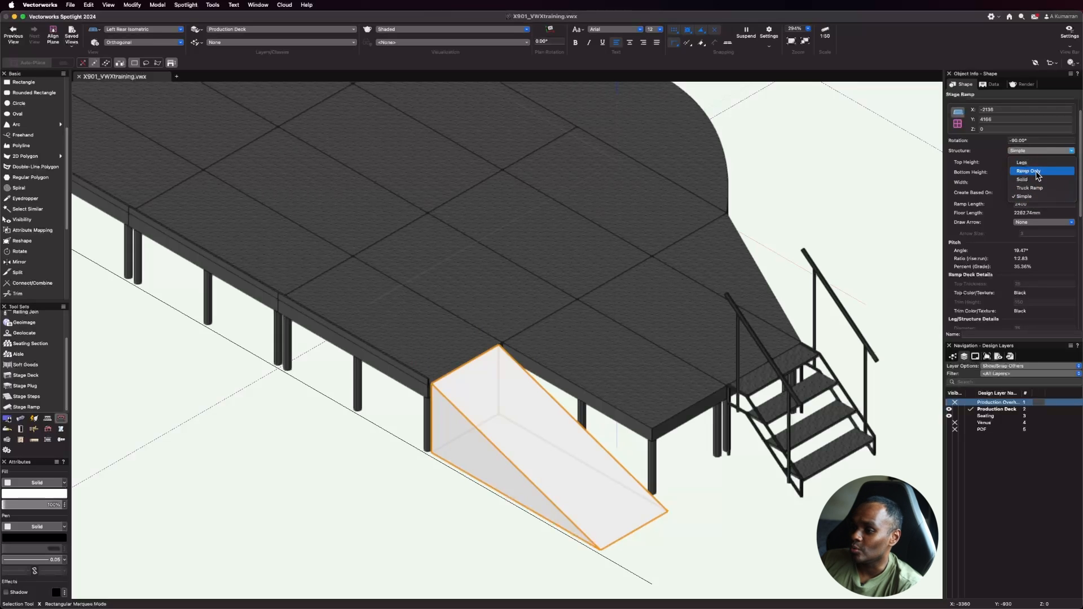
click(1037, 172)
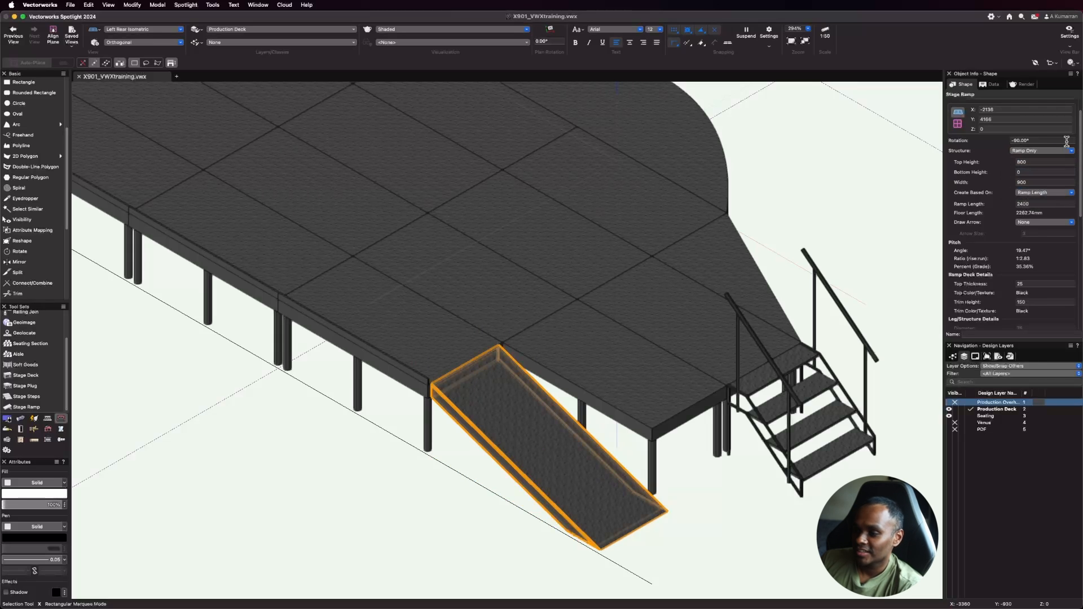
Step: Try a ramp length of 1200 mm on the stage ramp
scroll(1066, 141, down, 1)
scroll(418, 232, down, 3)
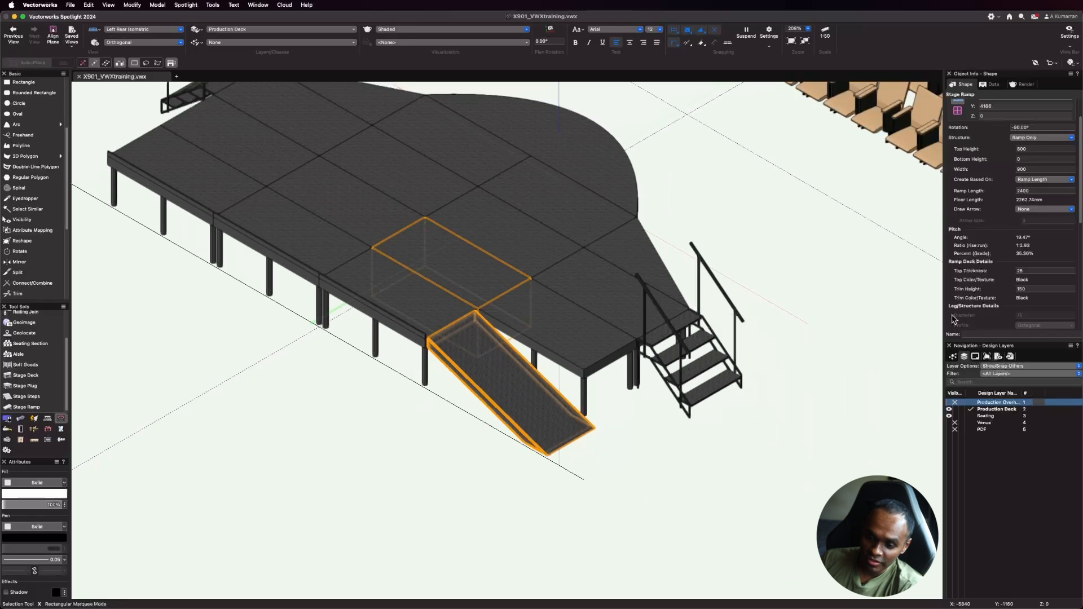
scroll(519, 515, up, 1)
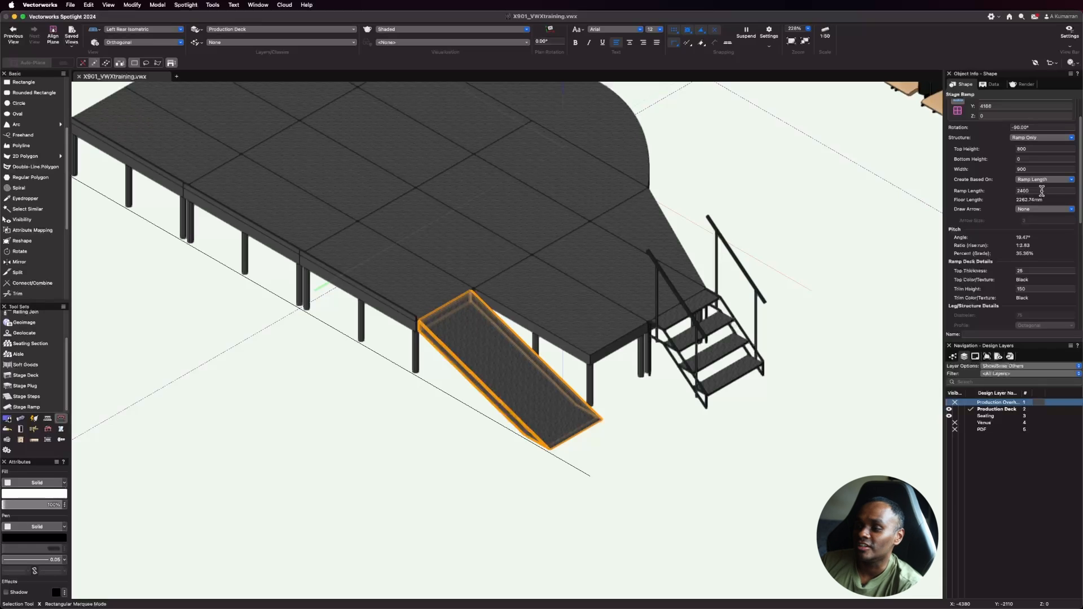
double_click(1042, 191)
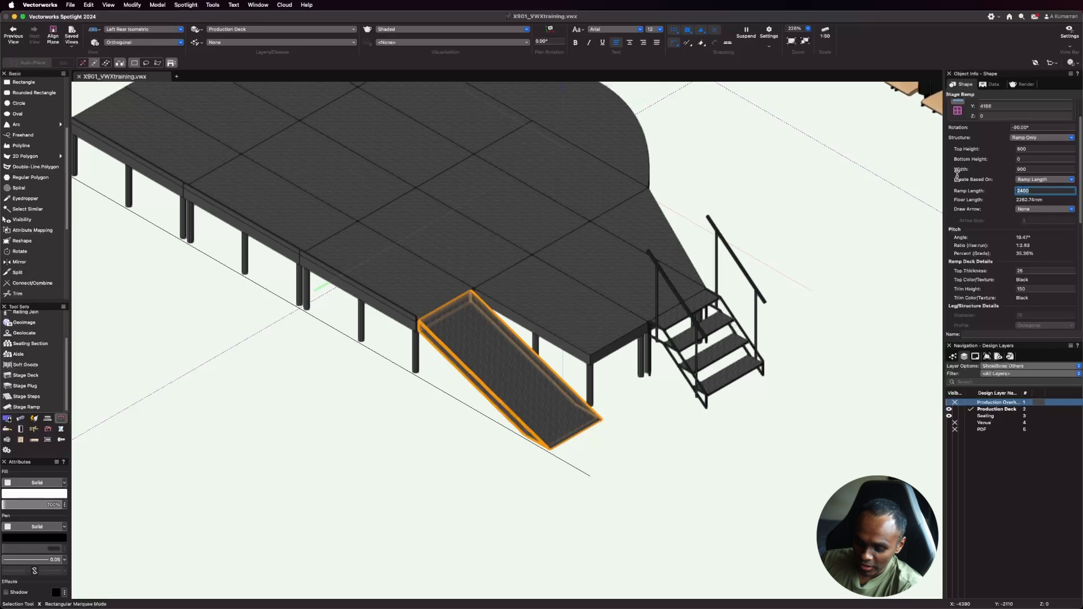
text(12)
key(Return)
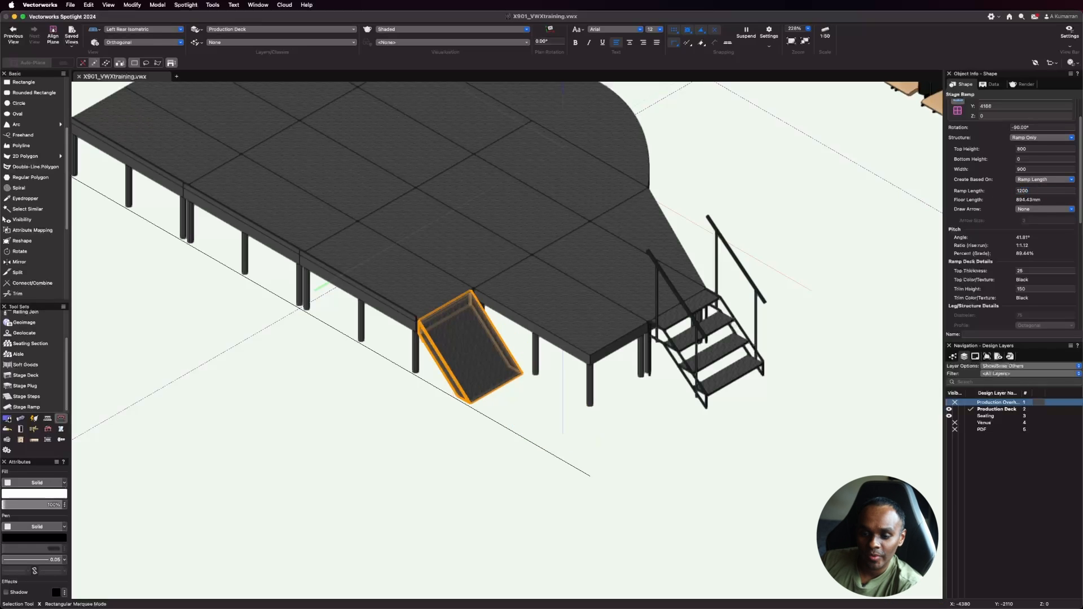
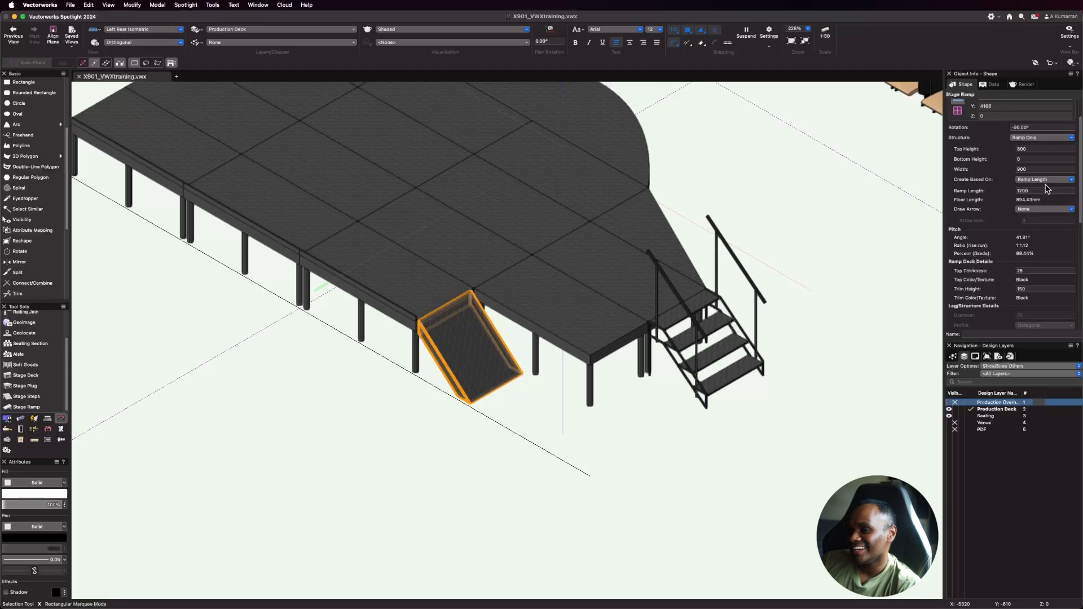
Step: Set the stage ramp's length to 3600 mm and deselect the ramp
double_click(1028, 190)
text(36)
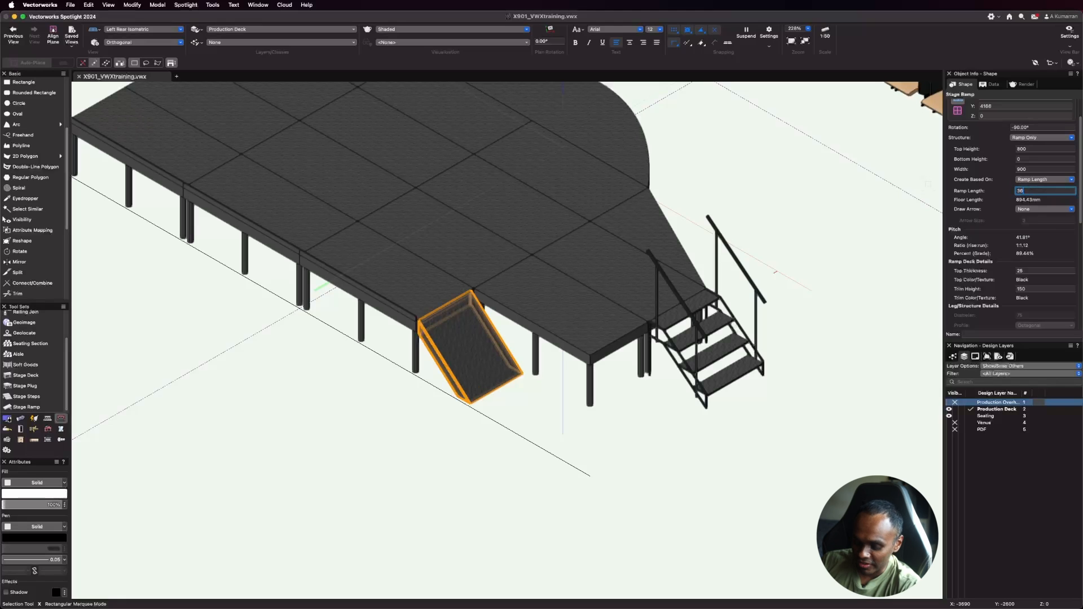
text(00)
key(Return)
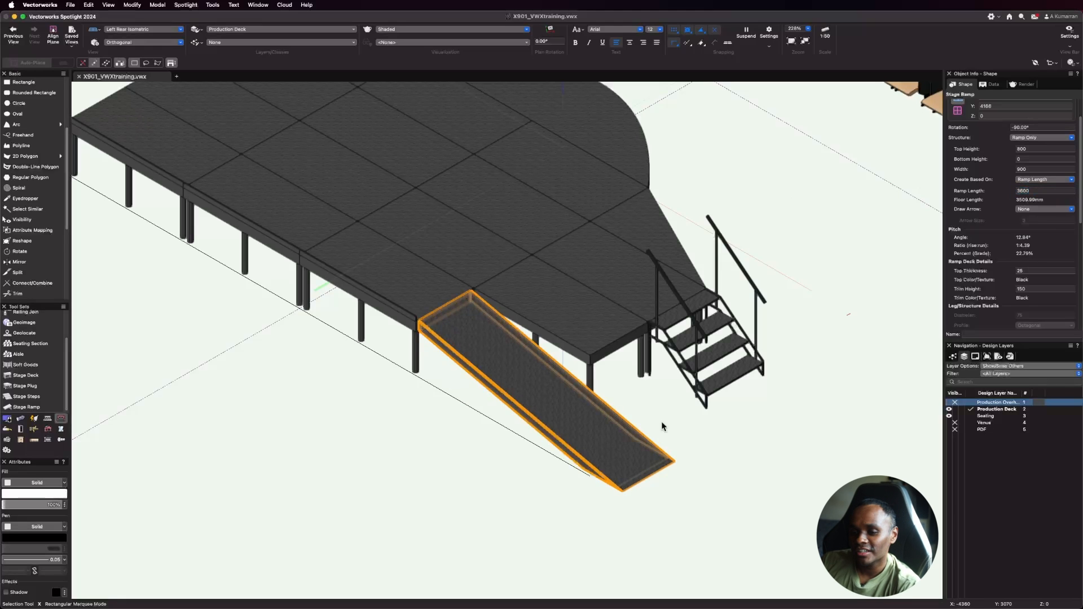
click(771, 511)
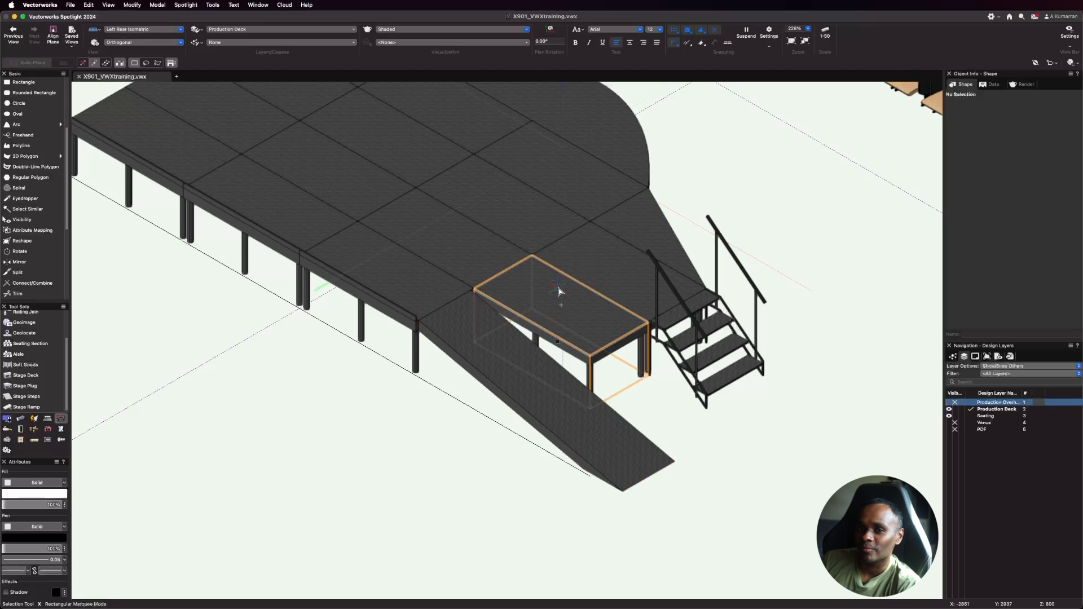
Step: Select the stage ramp and show a railing on its left side
scroll(663, 496, down, 1)
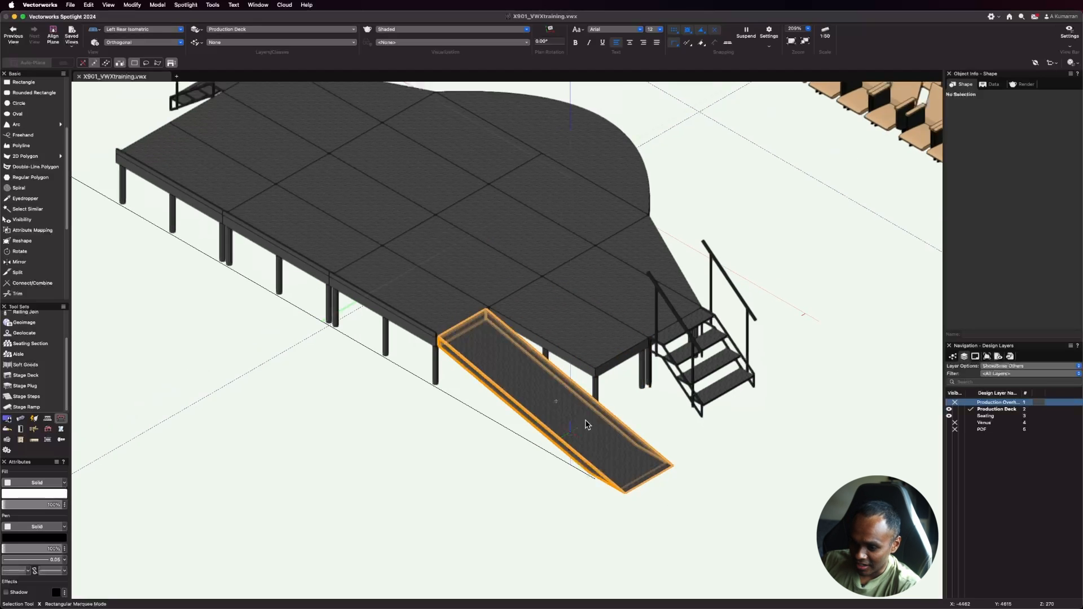
click(473, 326)
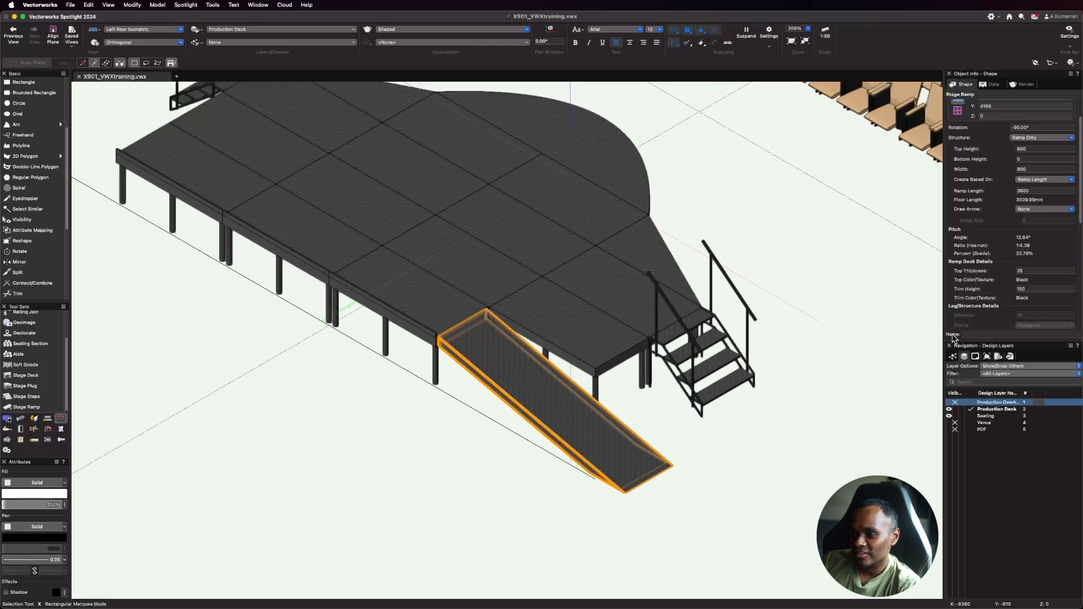
scroll(988, 264, down, 1)
scroll(988, 264, down, 5)
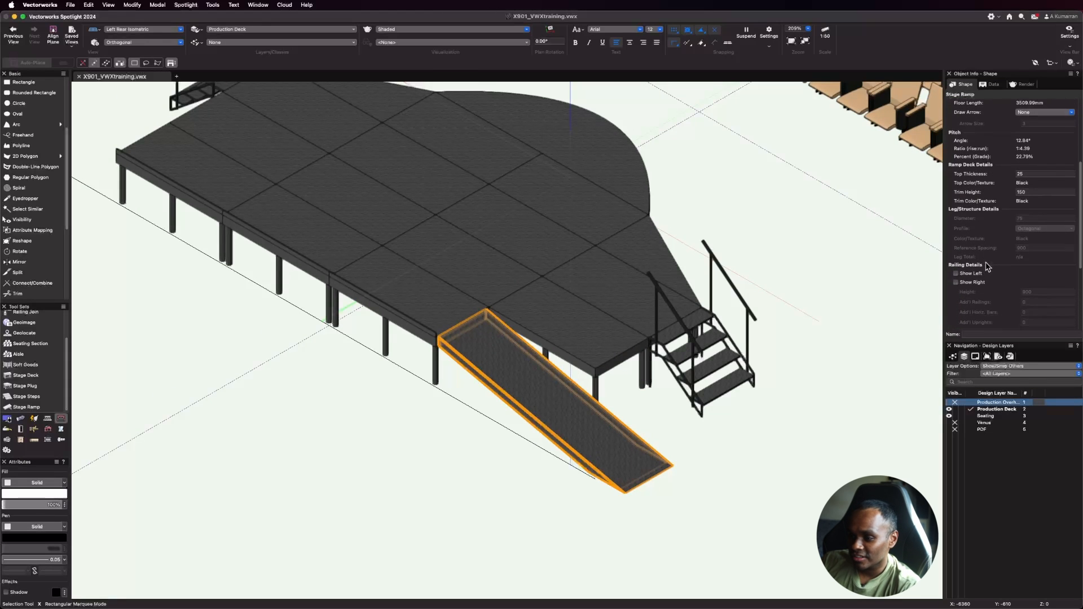
scroll(980, 276, down, 1)
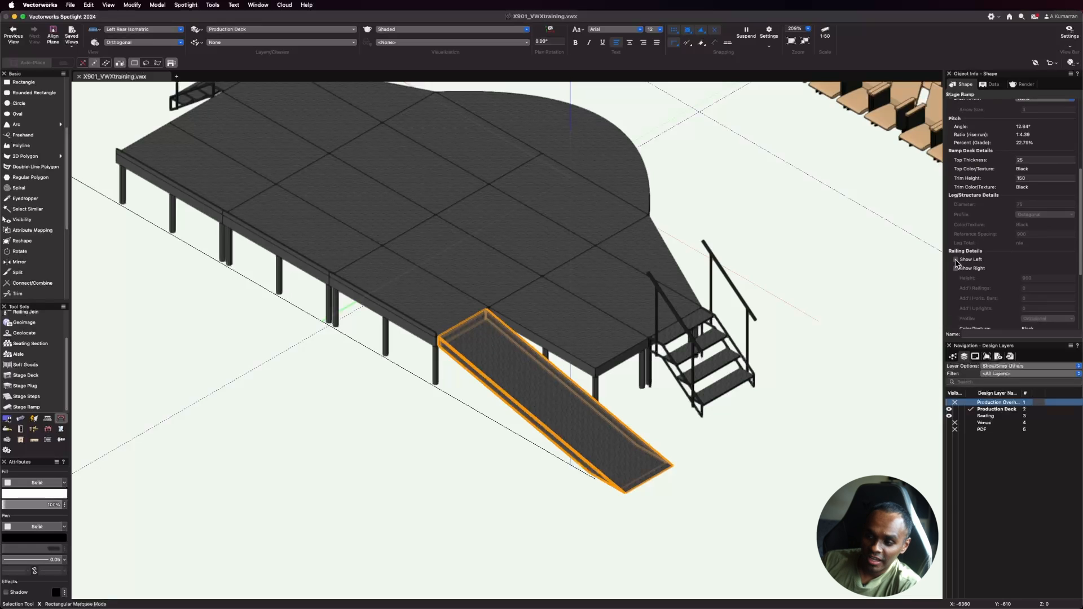
click(955, 260)
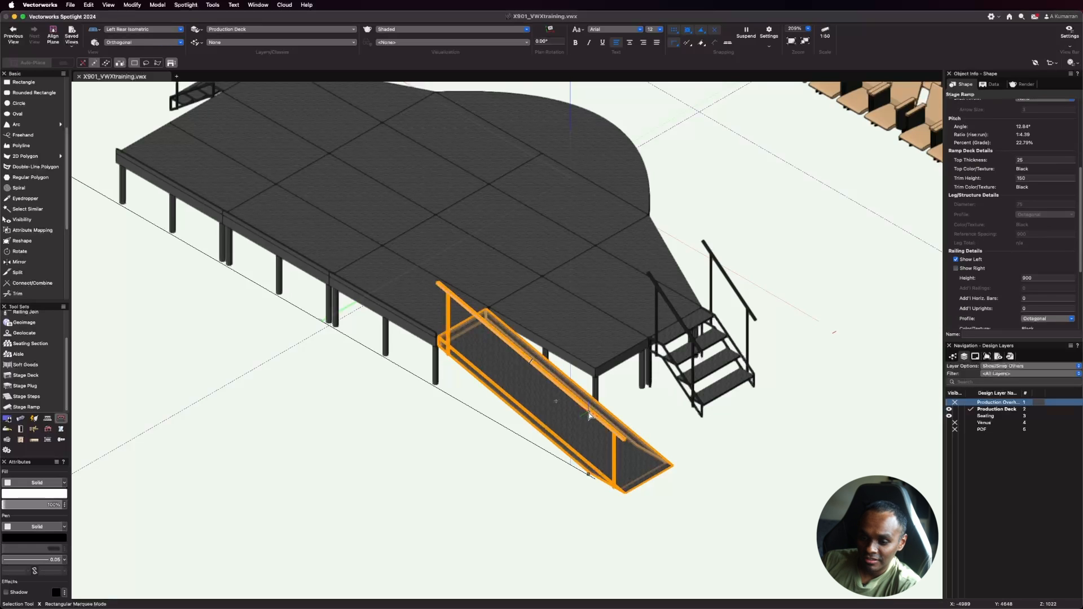
Step: Review the stage ramp's class assignments and accept them without edits
scroll(564, 339, up, 1)
scroll(974, 275, down, 6)
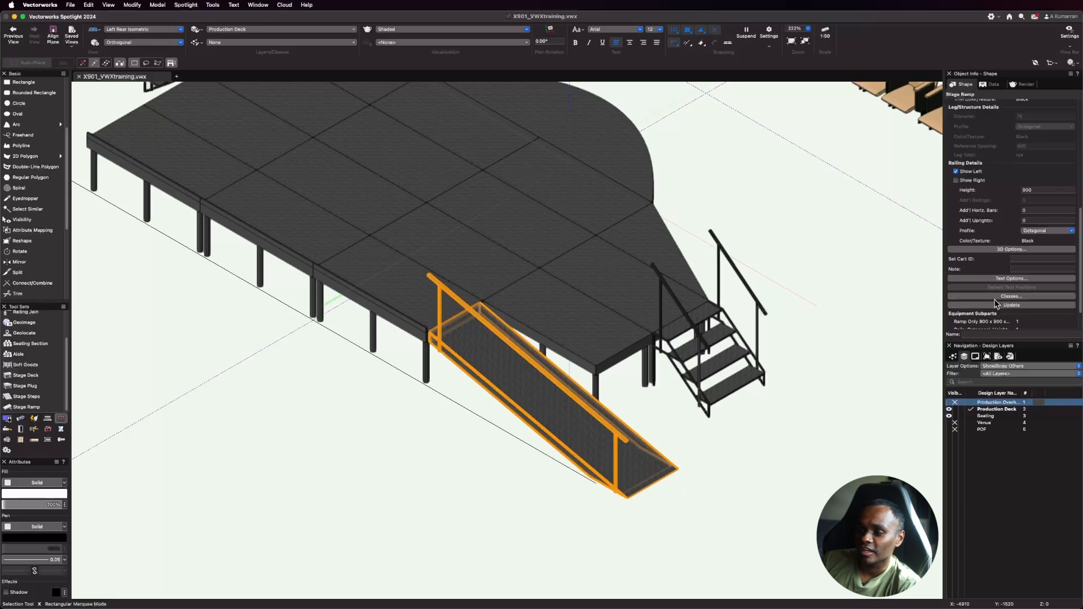
click(997, 297)
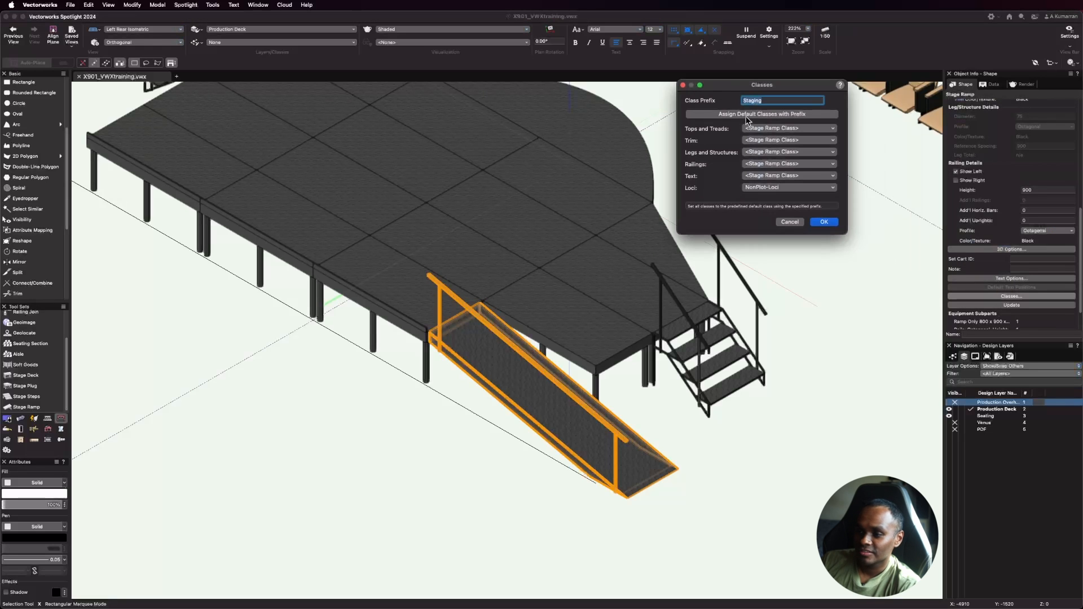
click(824, 221)
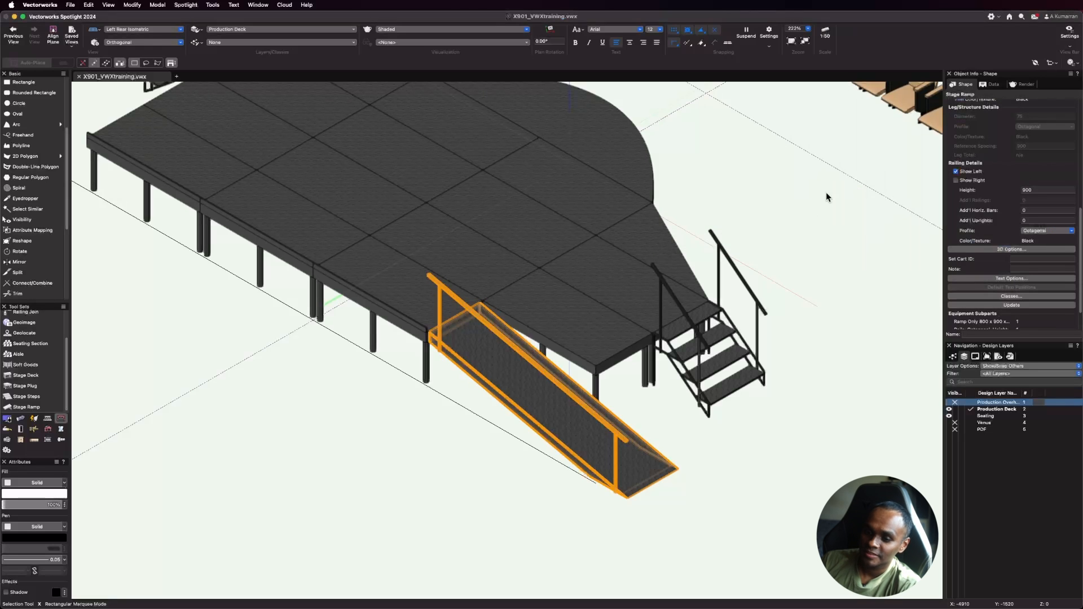
Step: Set the back railing of the corner stage deck beside the ramp to Toe
scroll(384, 451, down, 2)
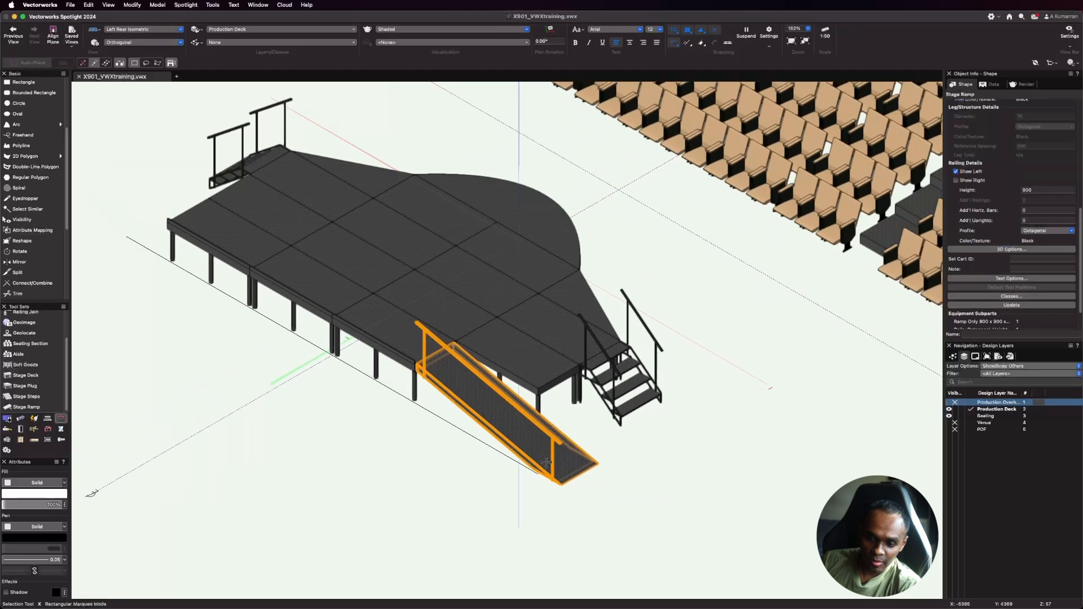
scroll(289, 272, up, 2)
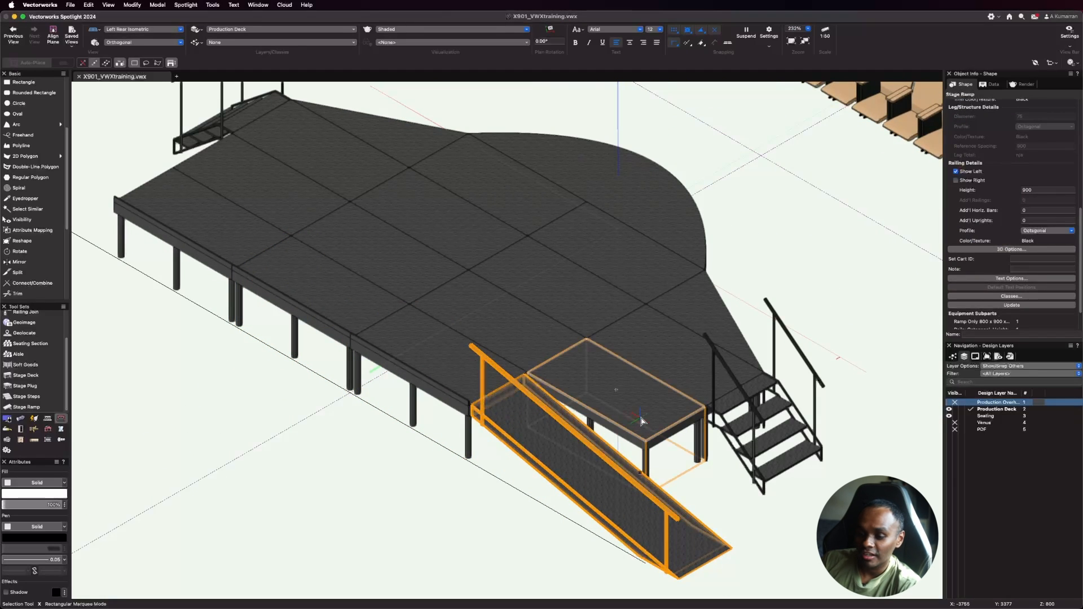
click(587, 395)
scroll(1017, 268, down, 5)
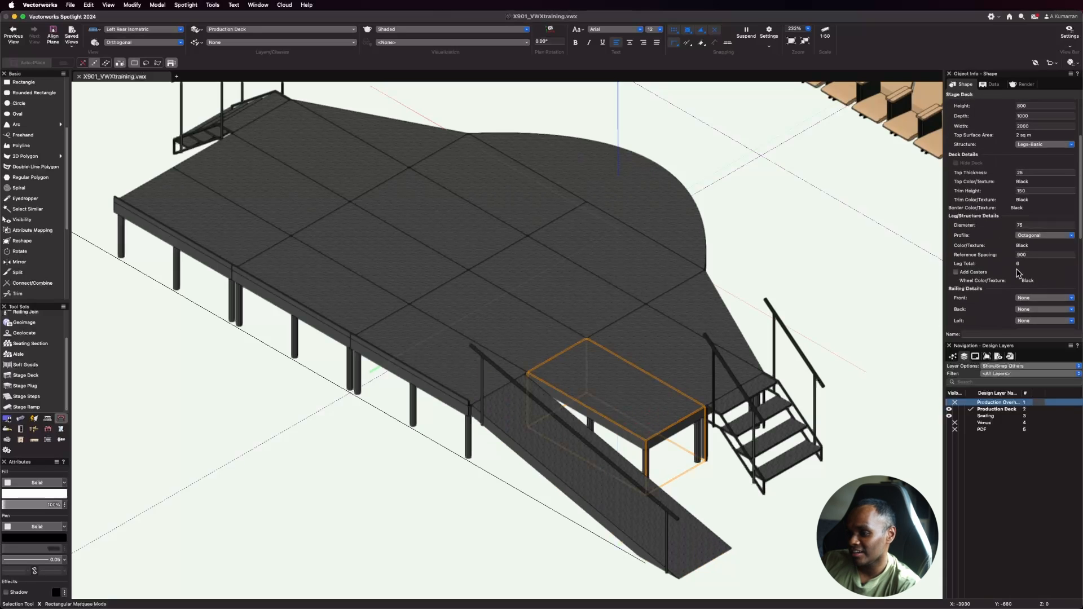
click(1042, 287)
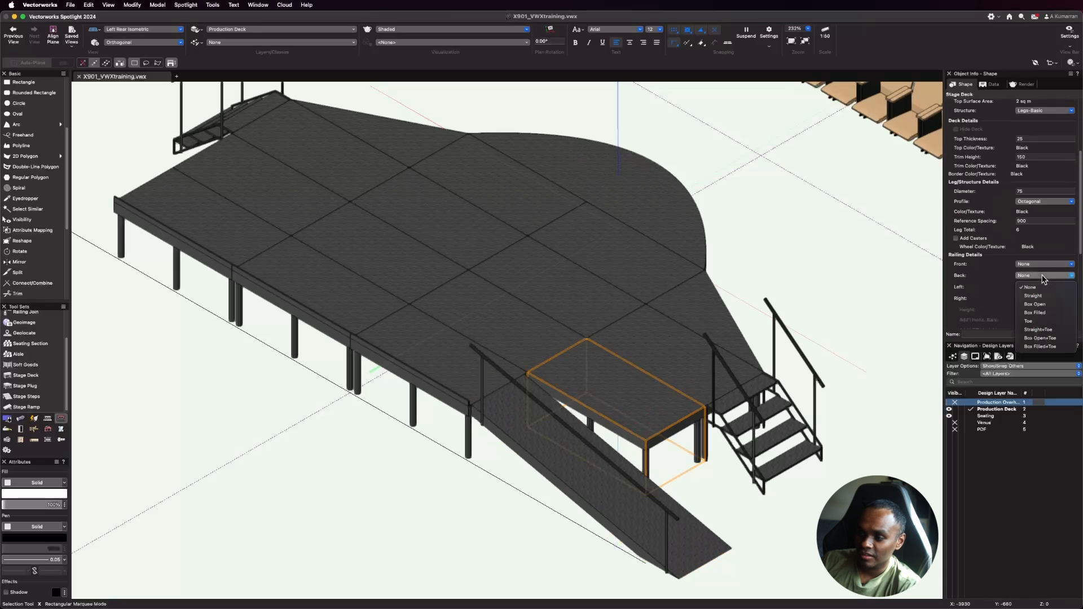
click(1039, 321)
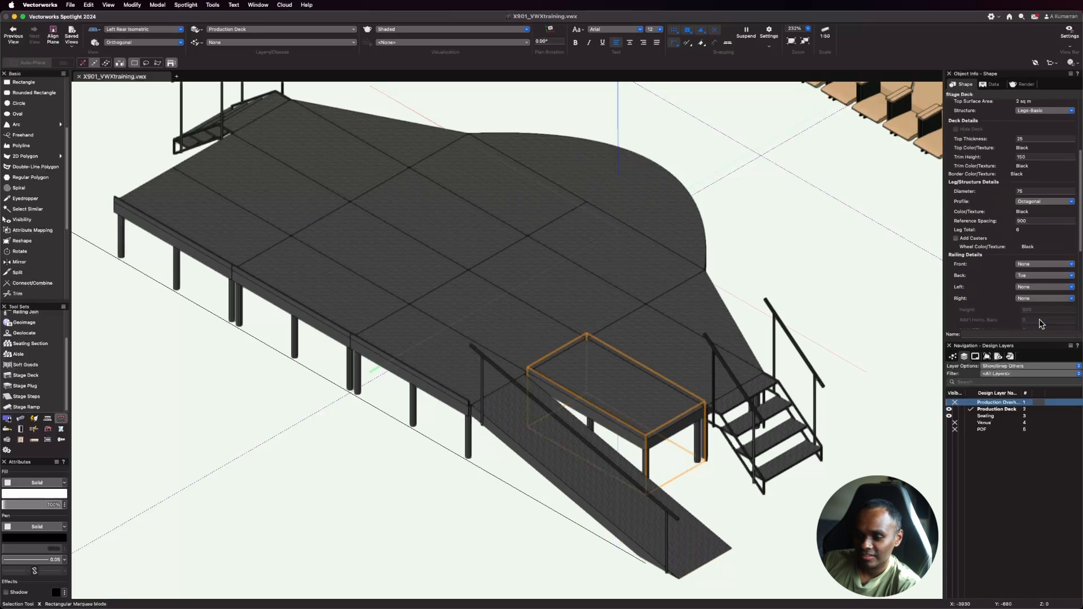
Step: Try a Toe railing on the right side of the same deck and reset that side to None
click(1041, 299)
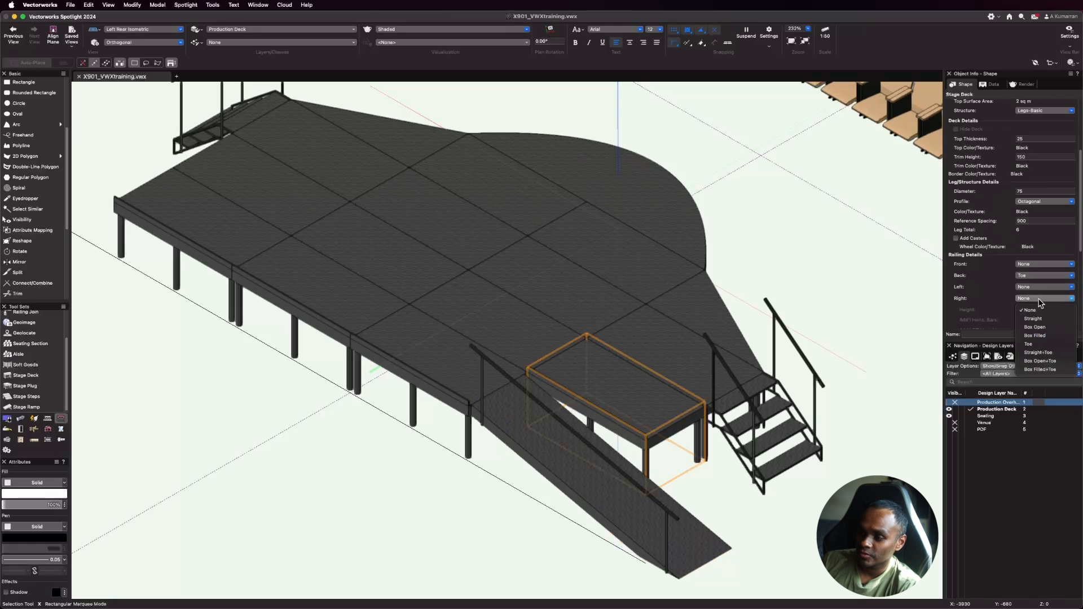
click(1045, 328)
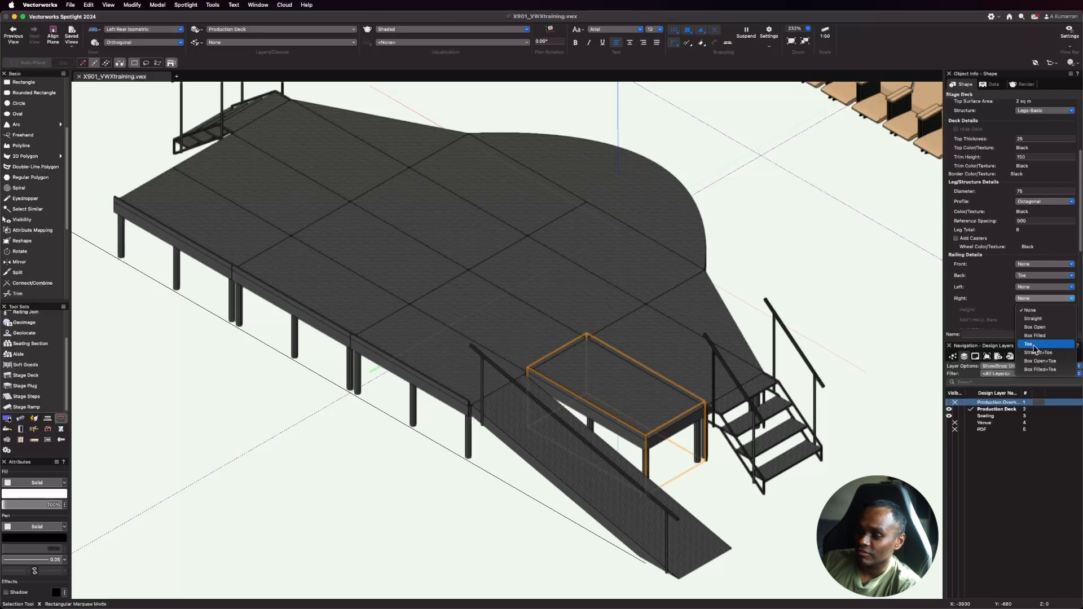
click(786, 536)
click(633, 410)
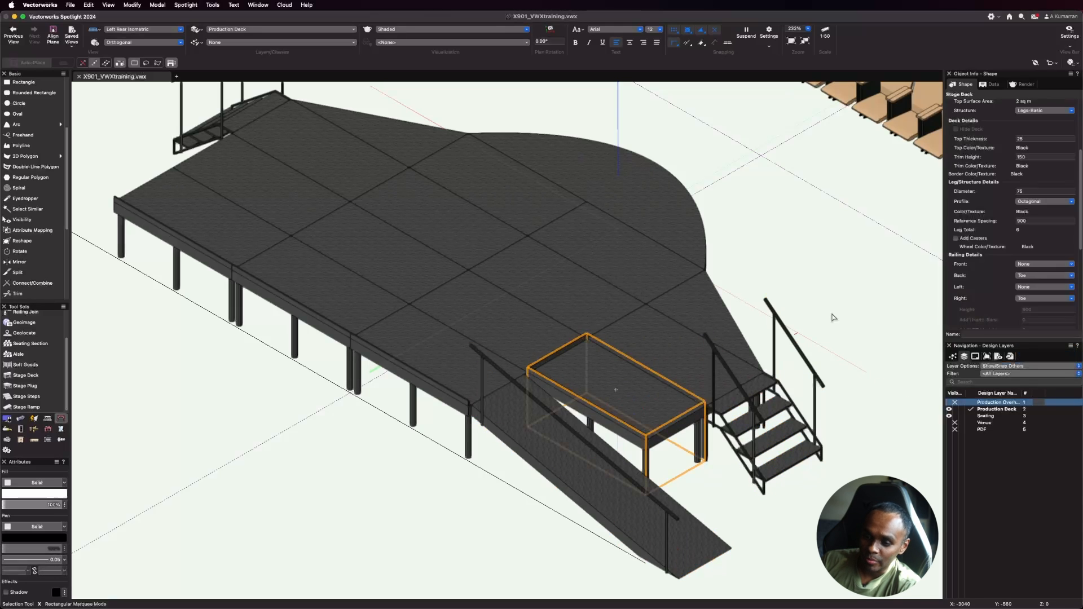
click(1032, 299)
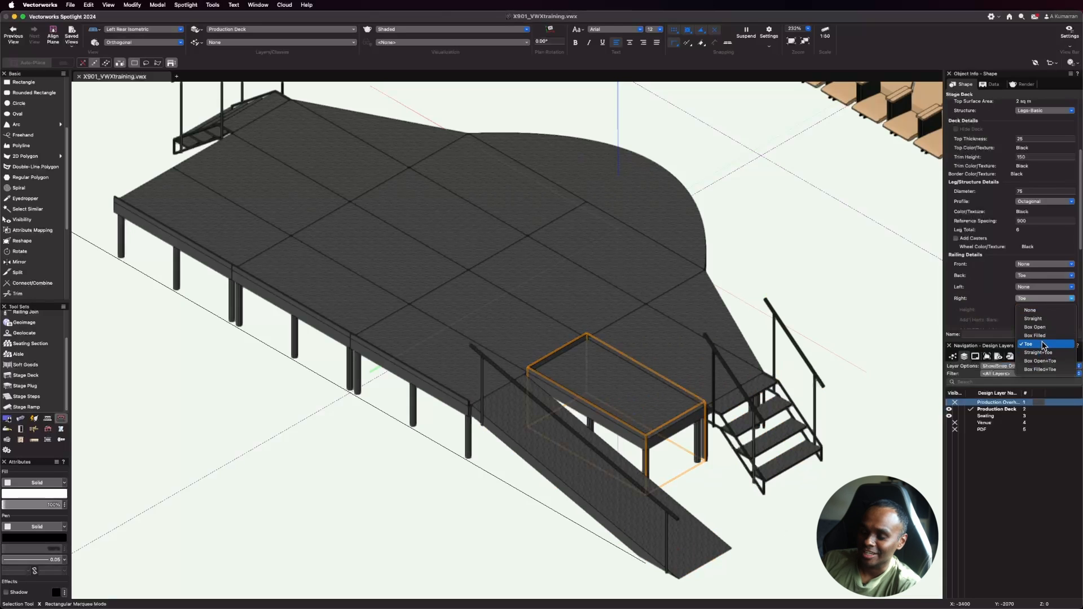
click(1032, 310)
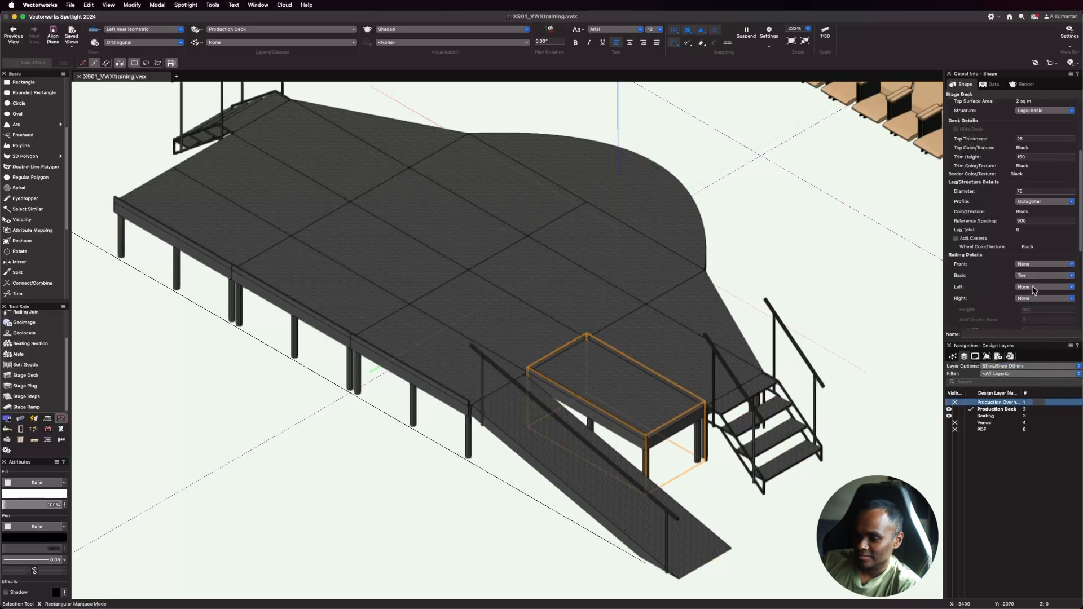
Step: Set the left railing of the deck beside the ramp to Toe and deselect the deck
click(1033, 288)
click(1042, 334)
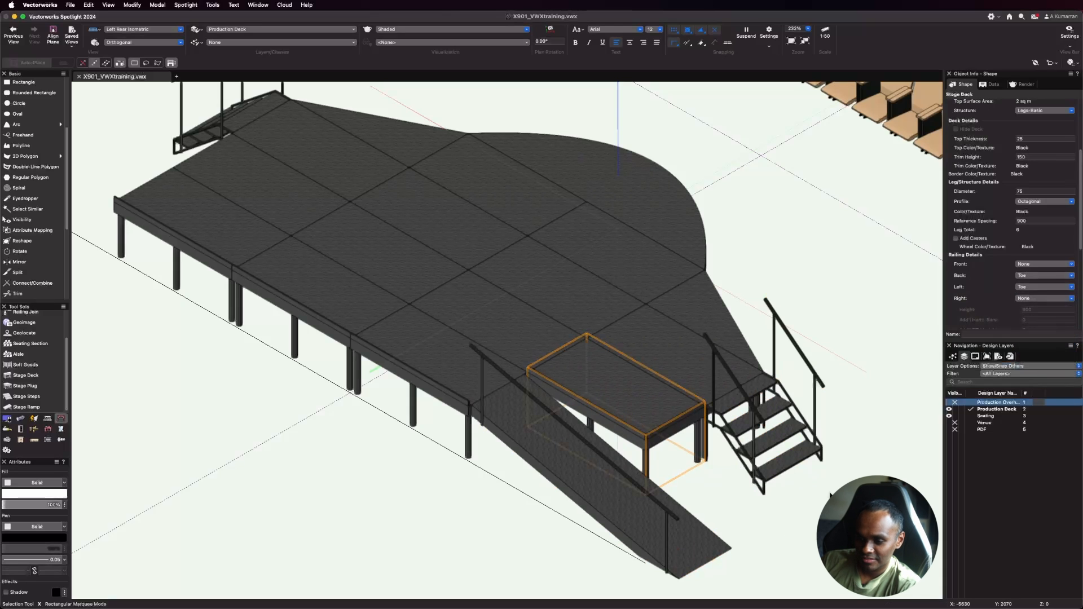
click(875, 358)
Step: Select the two outer stage decks at the rear end opposite the ramp and set their right railing to Toe
scroll(880, 357, down, 2)
scroll(688, 412, down, 1)
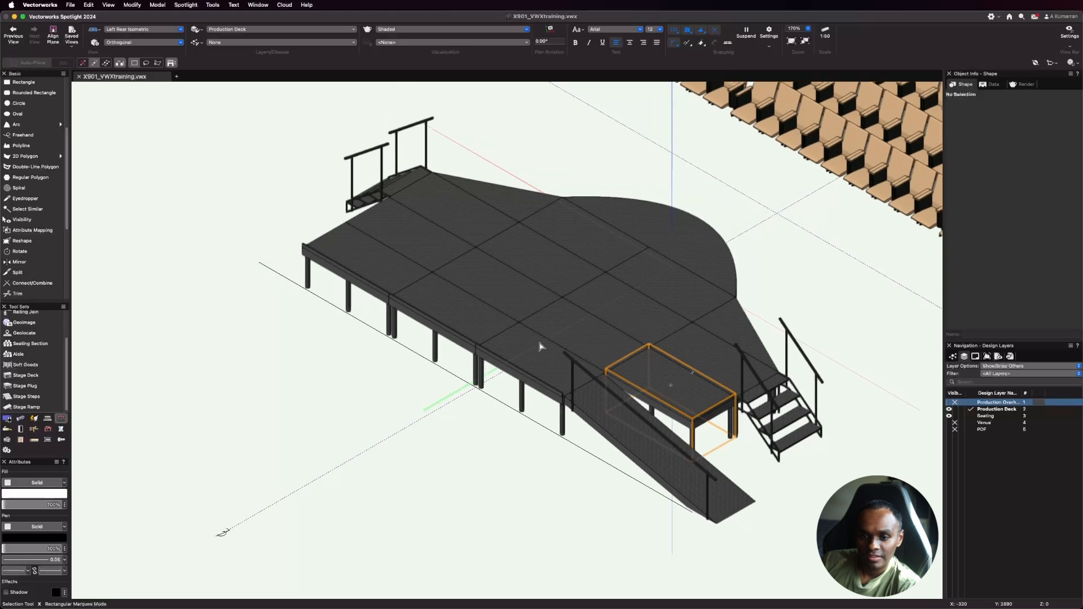
drag(688, 411, 424, 292)
shift+click(409, 228)
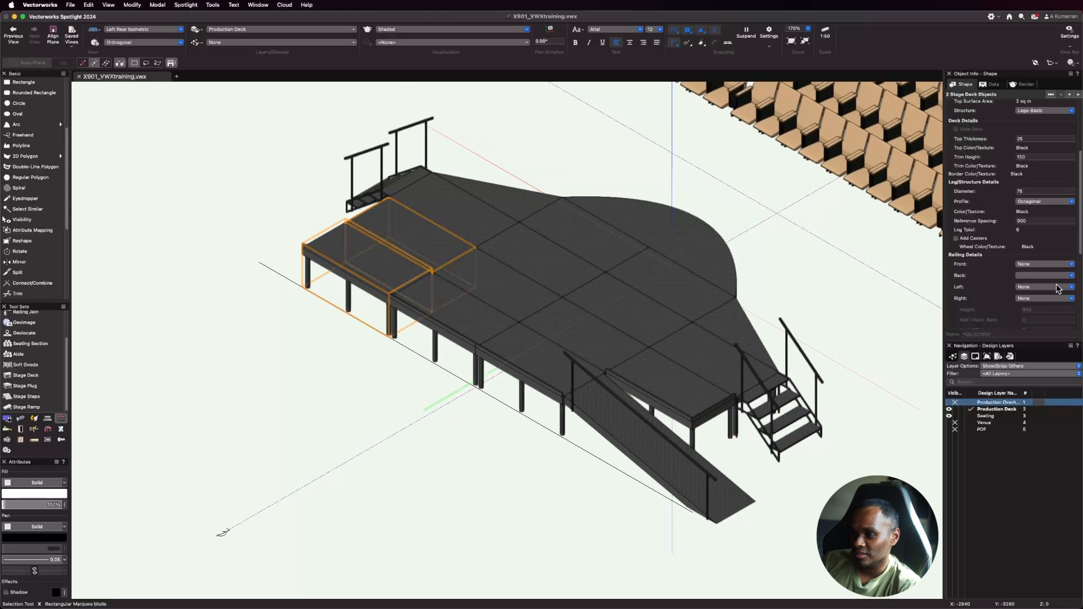
click(1058, 299)
click(1043, 345)
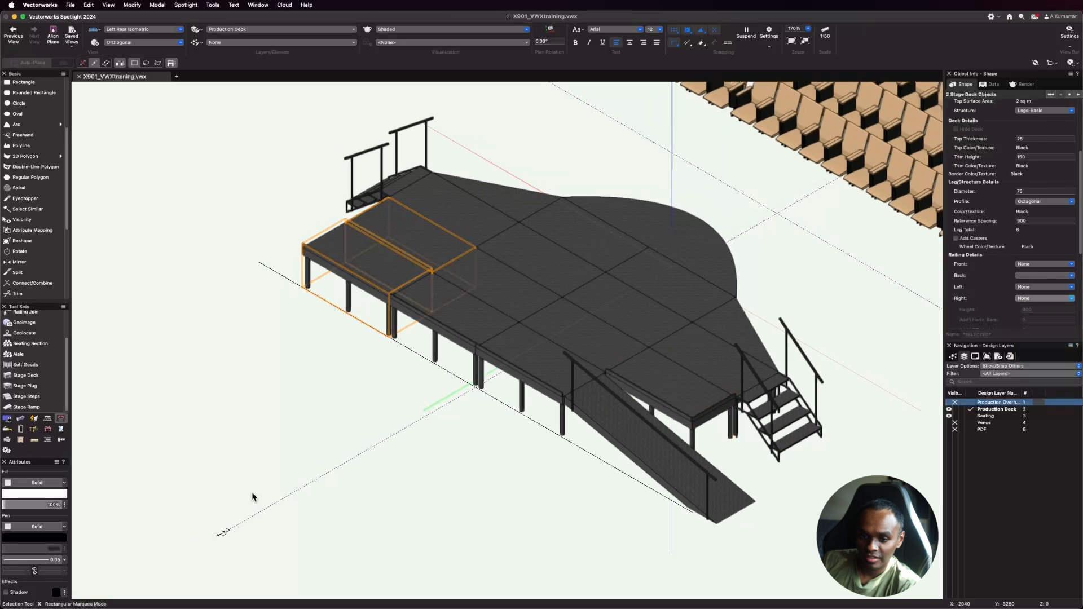
click(324, 449)
scroll(372, 338, down, 2)
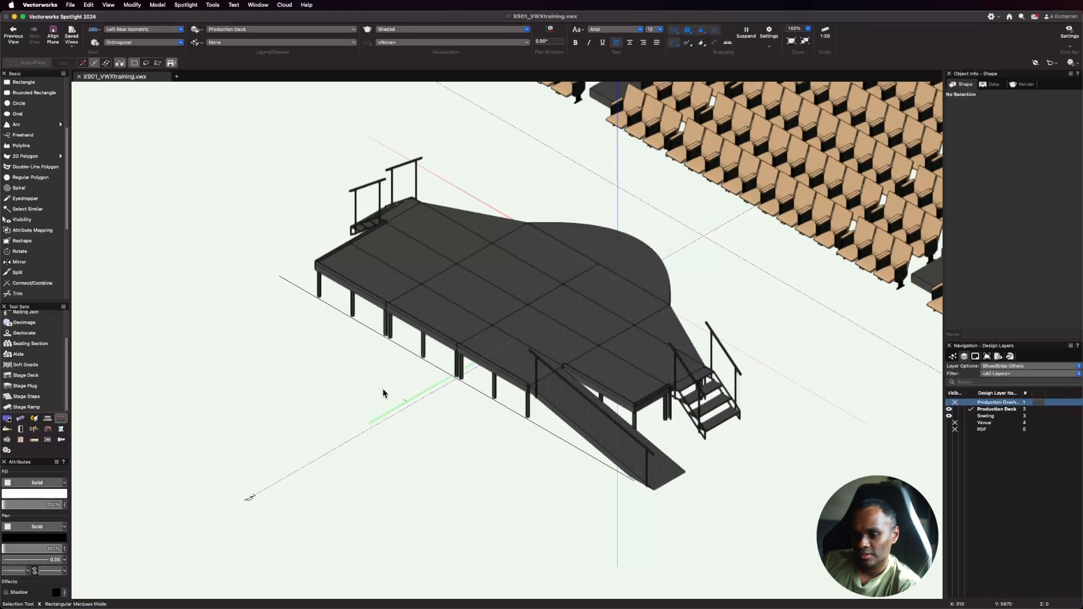
scroll(586, 462, down, 3)
scroll(485, 277, up, 5)
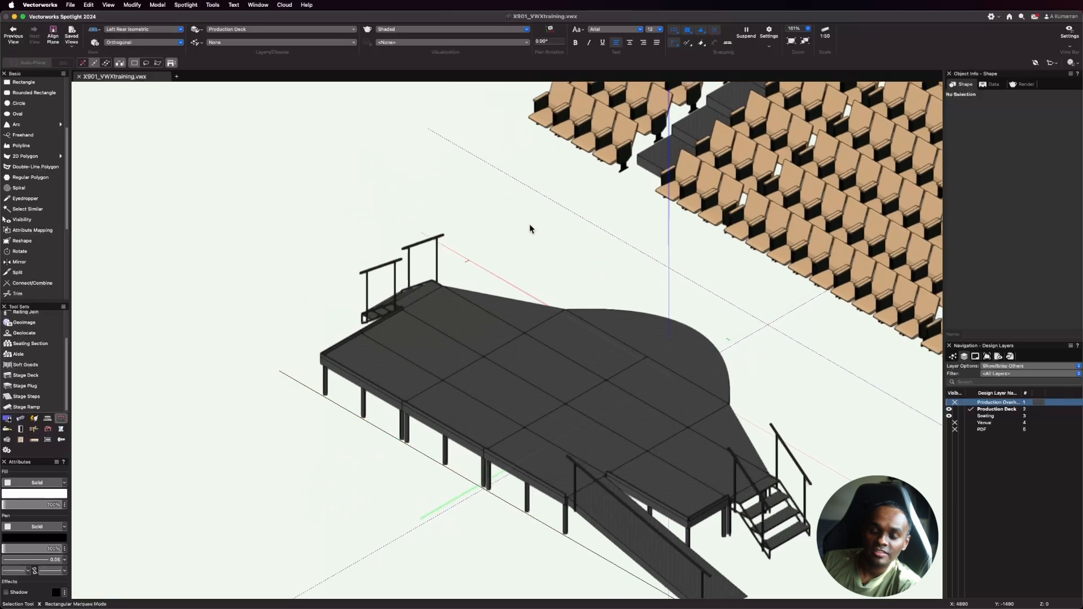
scroll(529, 230, down, 2)
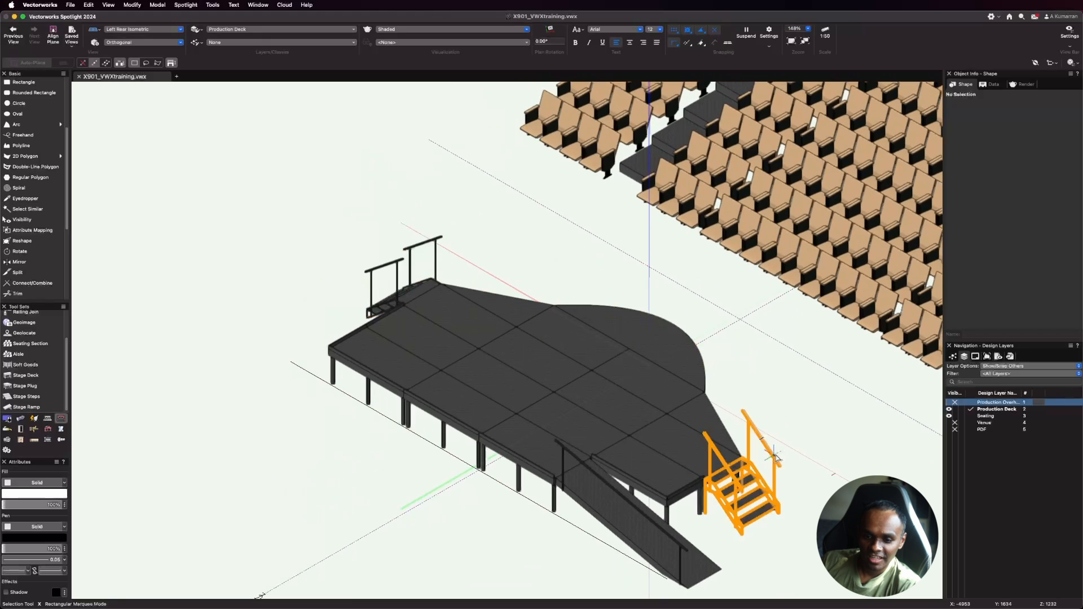
Step: Switch to the Top/Plan view and delete the guide line running along the stage's rear edge
scroll(769, 451, down, 1)
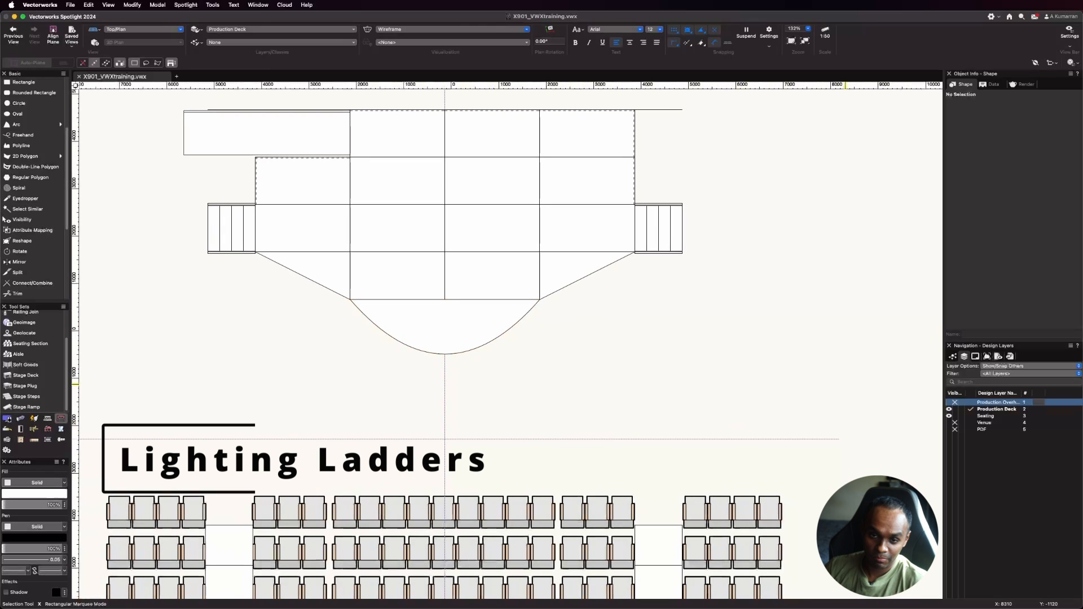
scroll(635, 473, down, 3)
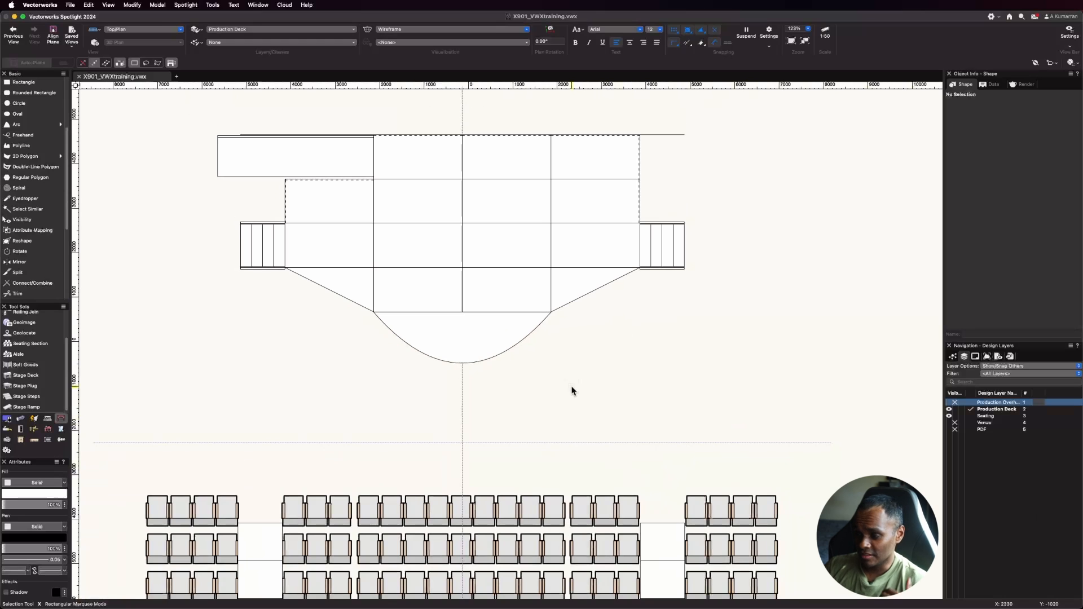
scroll(609, 478, down, 1)
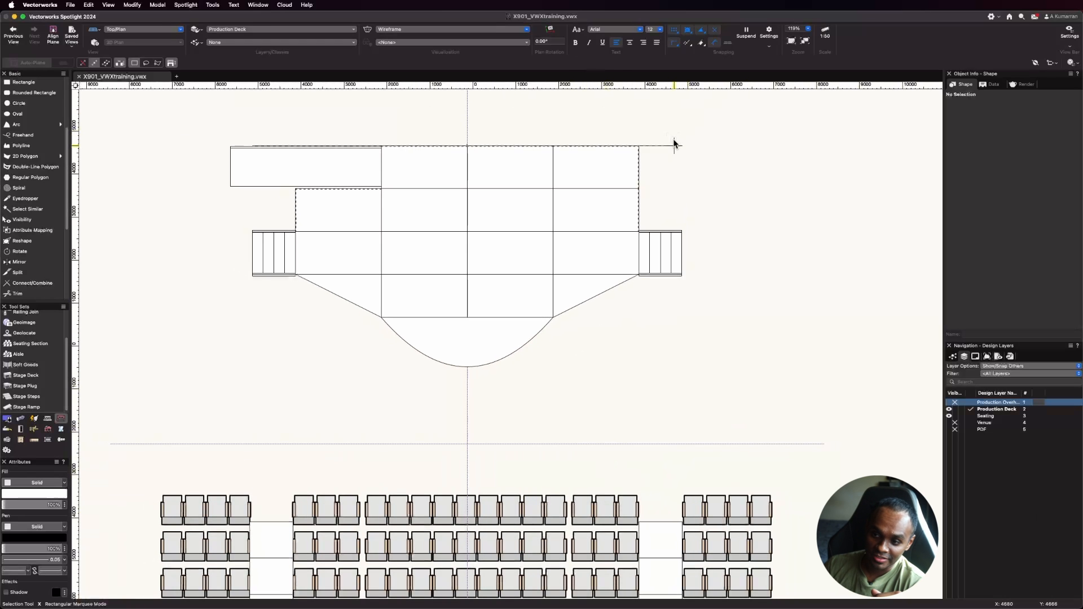
click(672, 146)
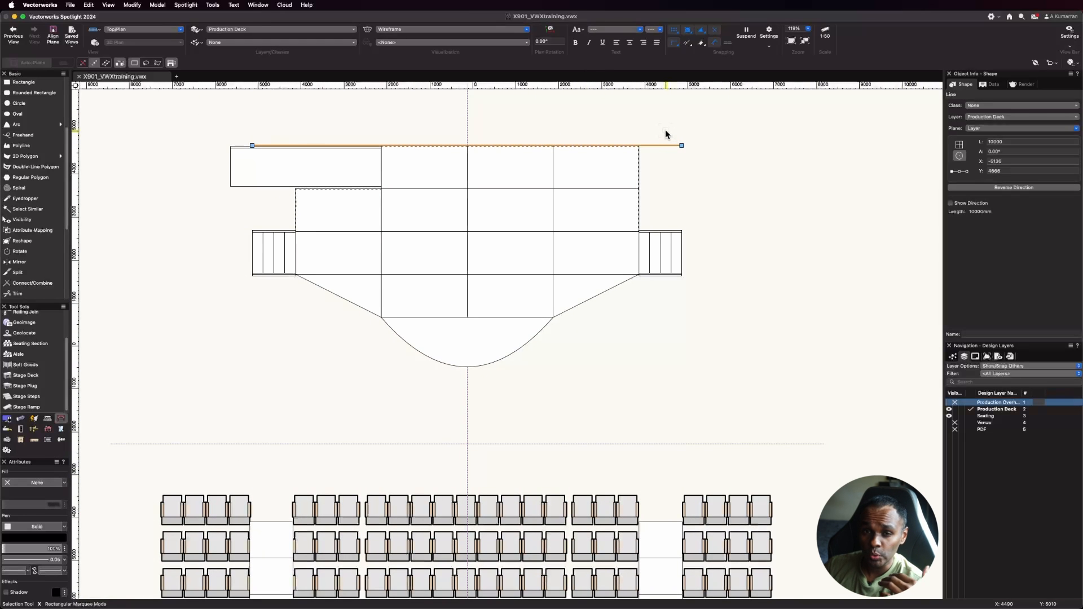
key(Delete)
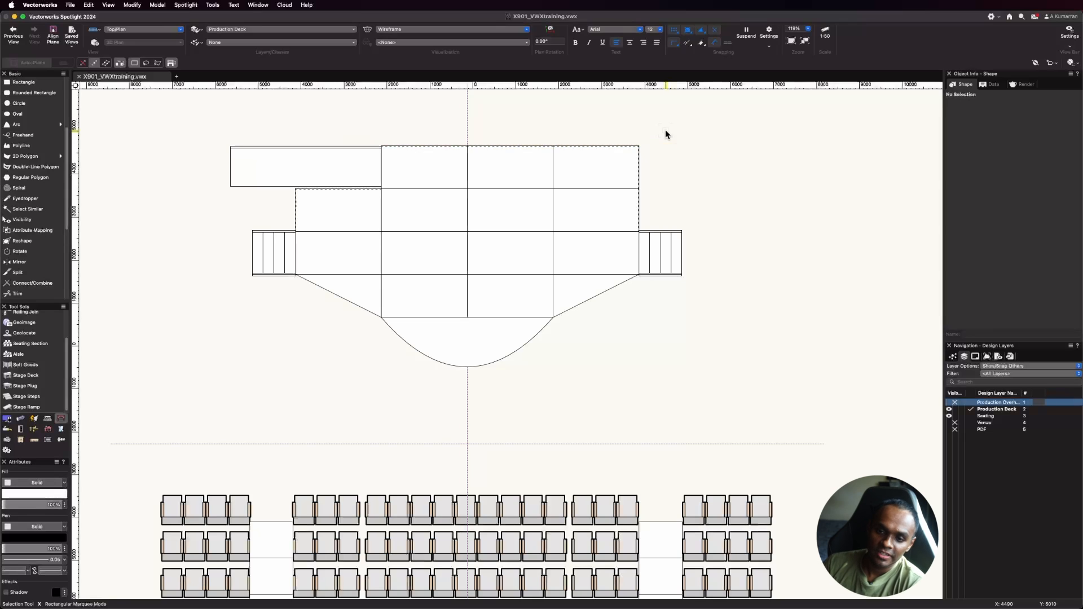
Step: Assign all the stage decks, steps and the ramp to the Staging Deck class under Production
scroll(616, 297, down, 3)
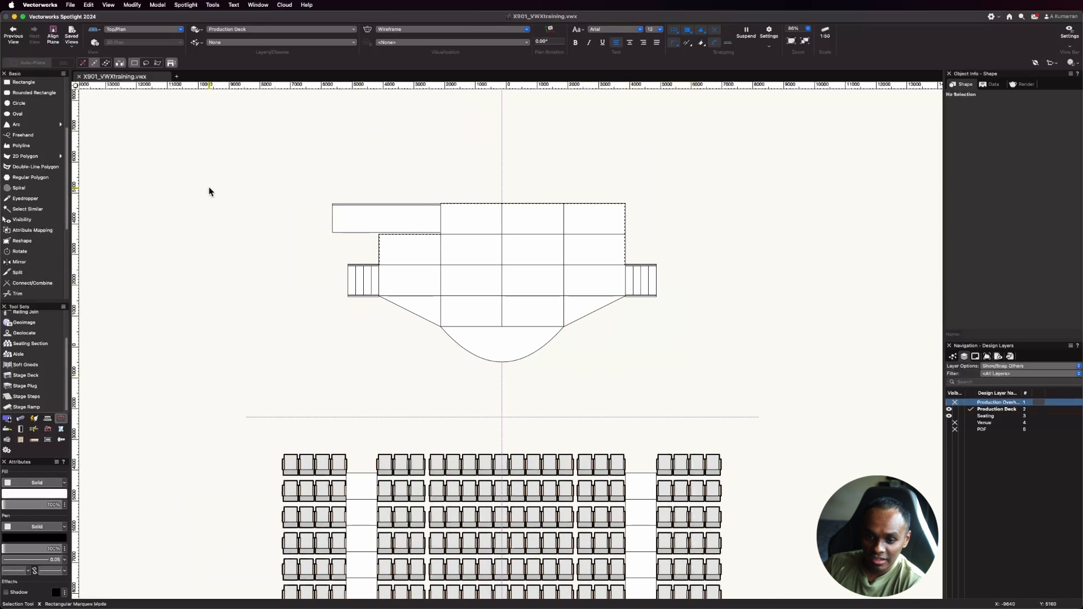
drag(209, 159, 773, 375)
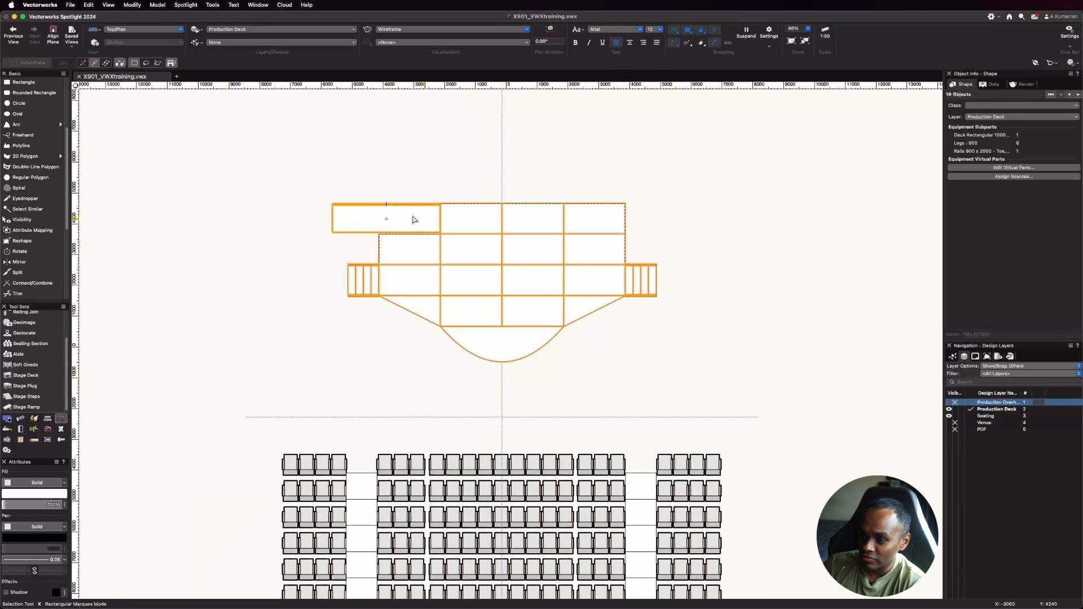
click(985, 107)
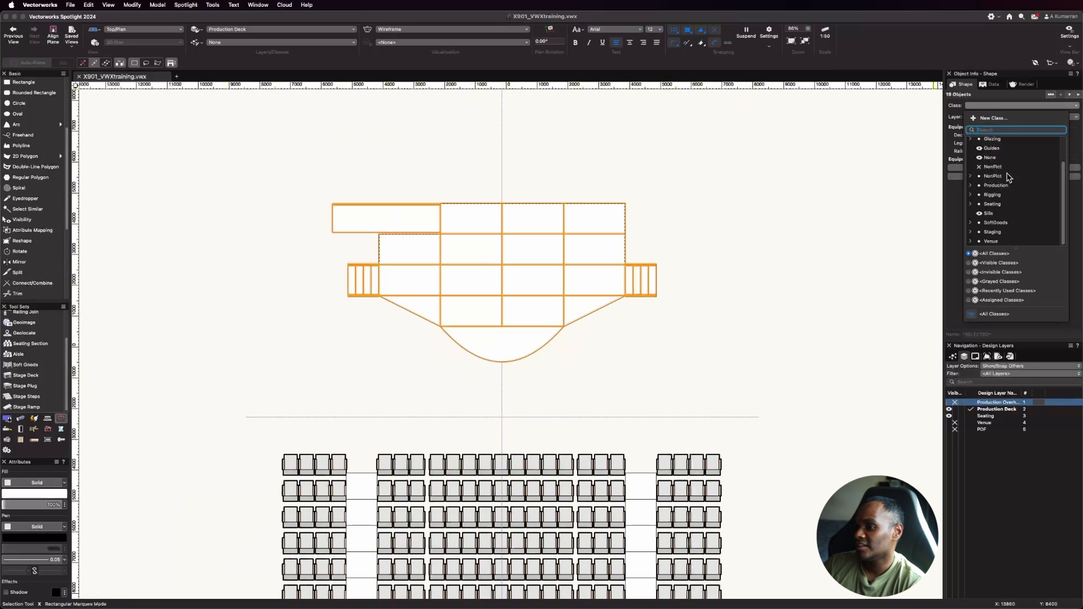
click(971, 186)
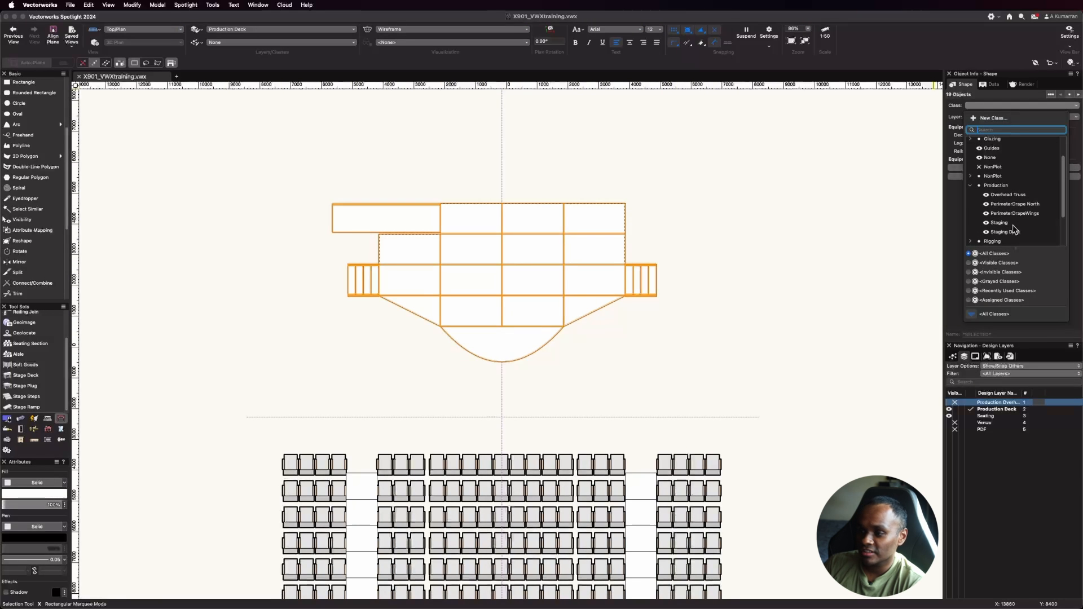
click(996, 233)
click(751, 262)
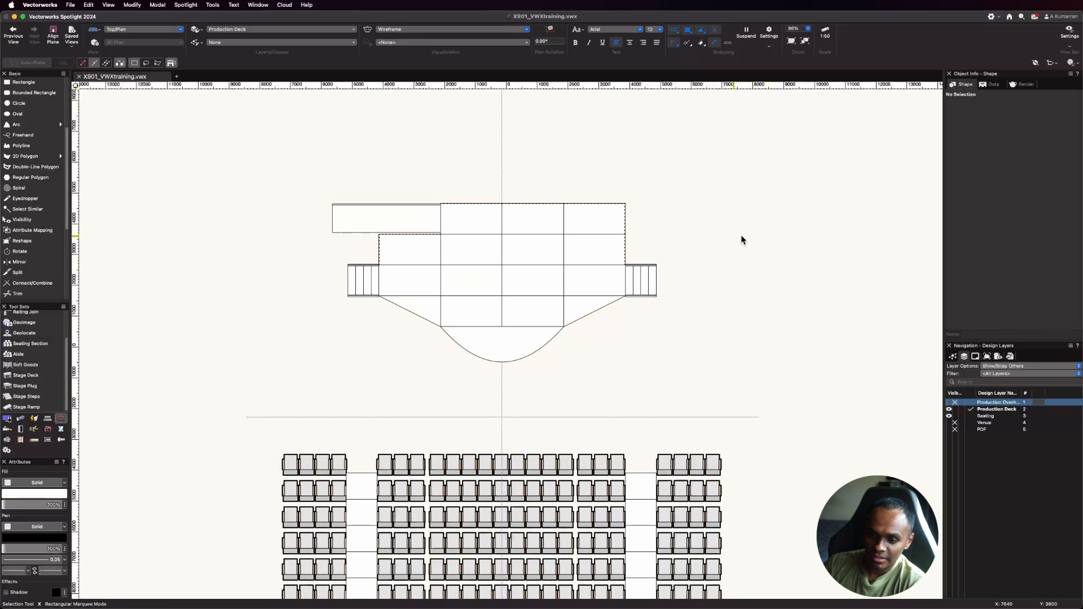
Step: Make Production Overhead the visible, active design layer and gray out the Production Deck layer
scroll(231, 212, down, 2)
scroll(237, 216, down, 1)
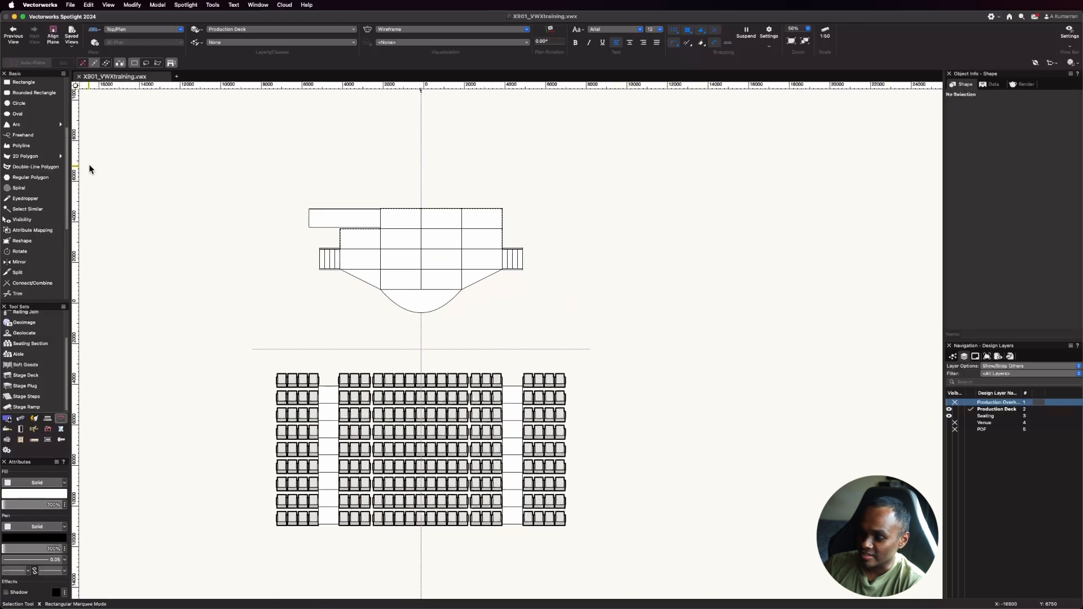
click(950, 403)
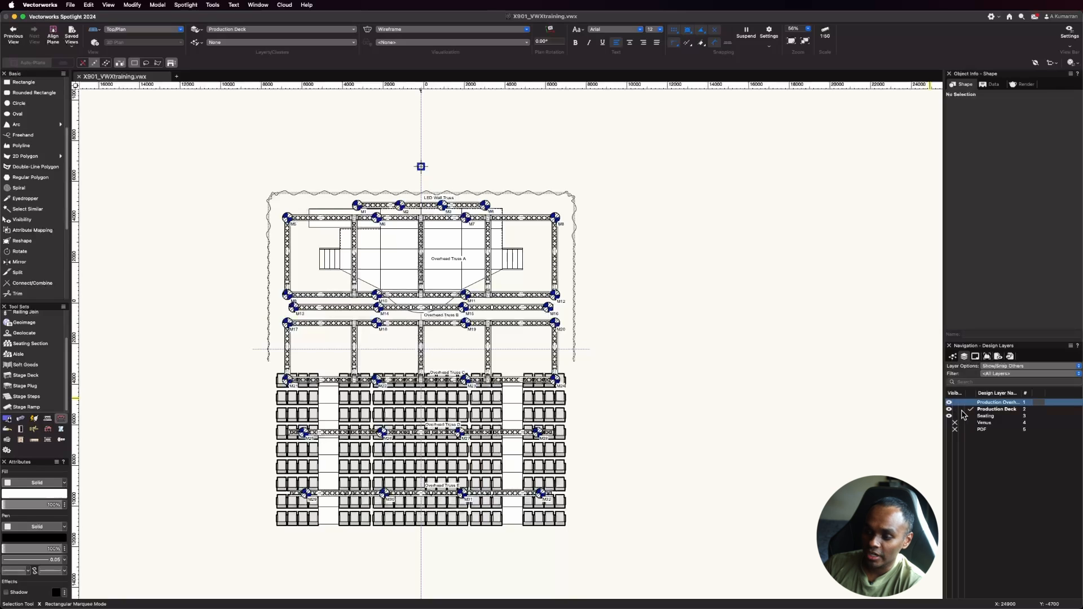
click(959, 410)
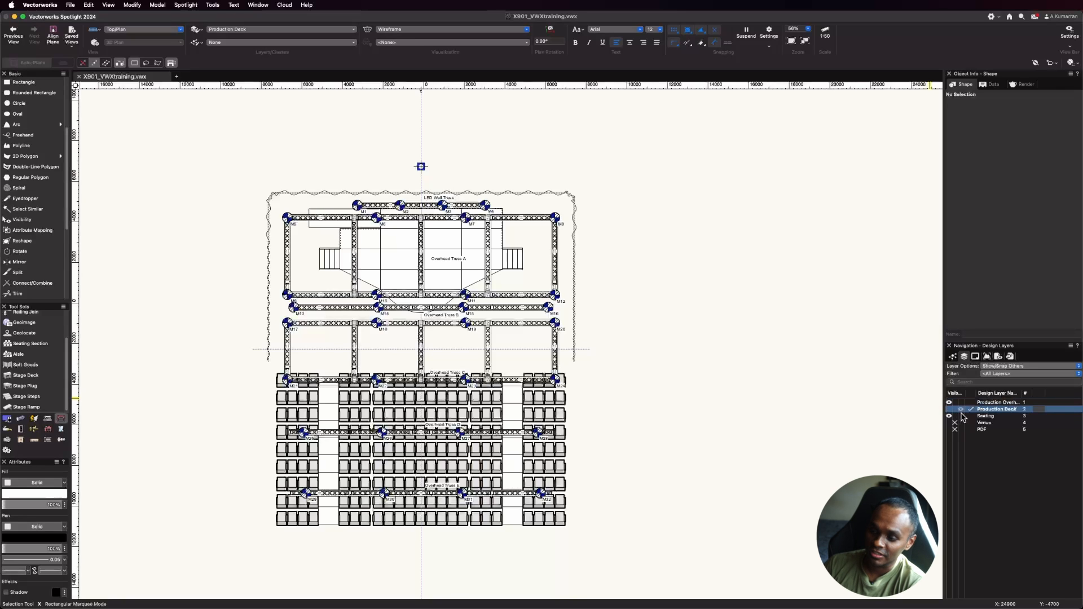
click(995, 402)
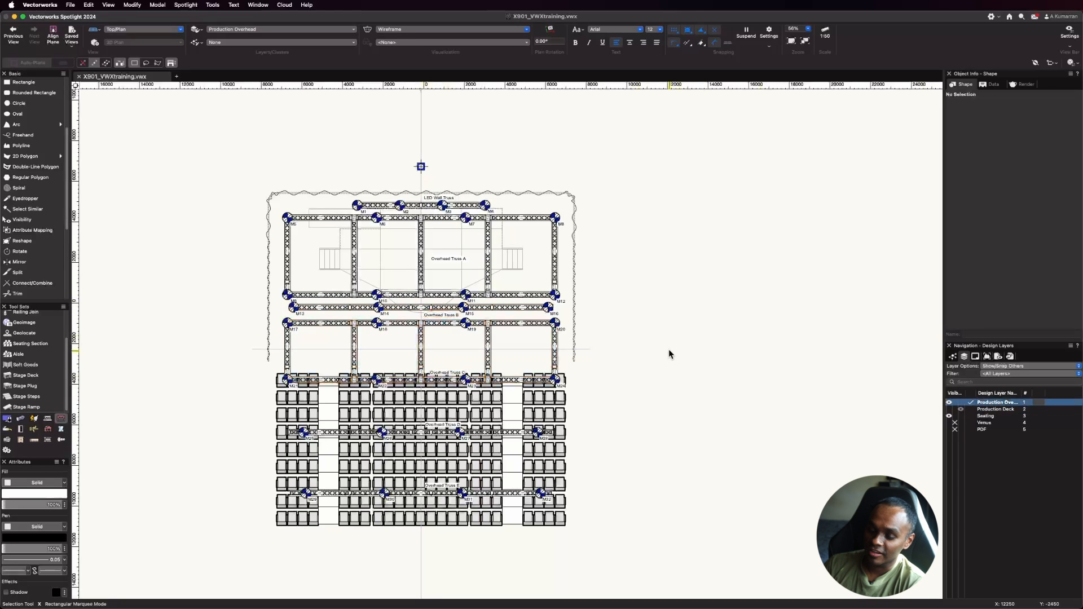
Step: Hide the PerimeterDrape North and PerimeterDrapeWings classes under Production
scroll(668, 354, down, 1)
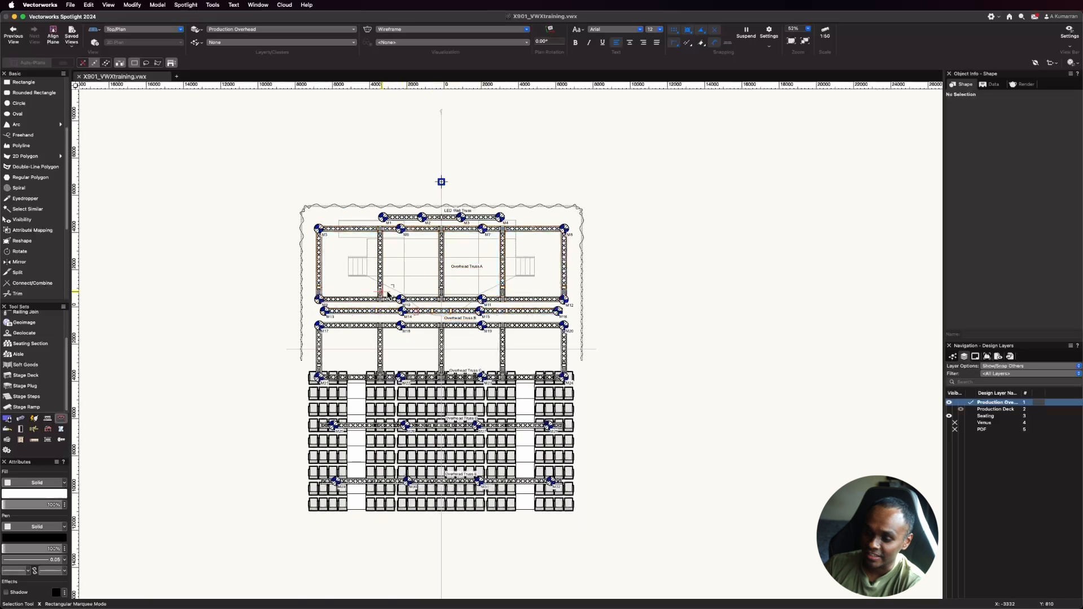
scroll(384, 236, up, 2)
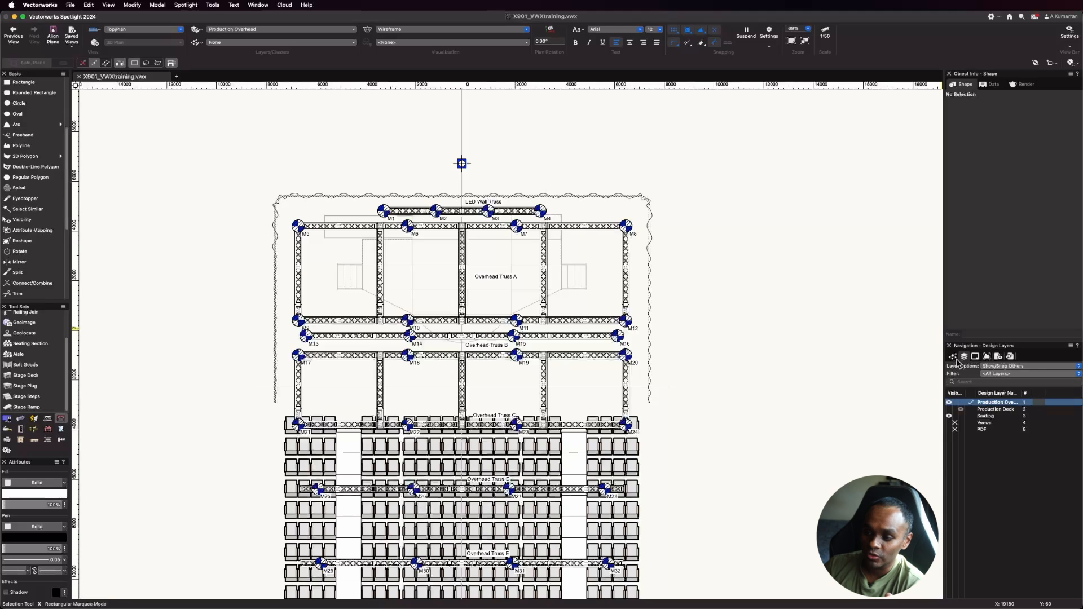
click(953, 357)
scroll(1031, 481, down, 2)
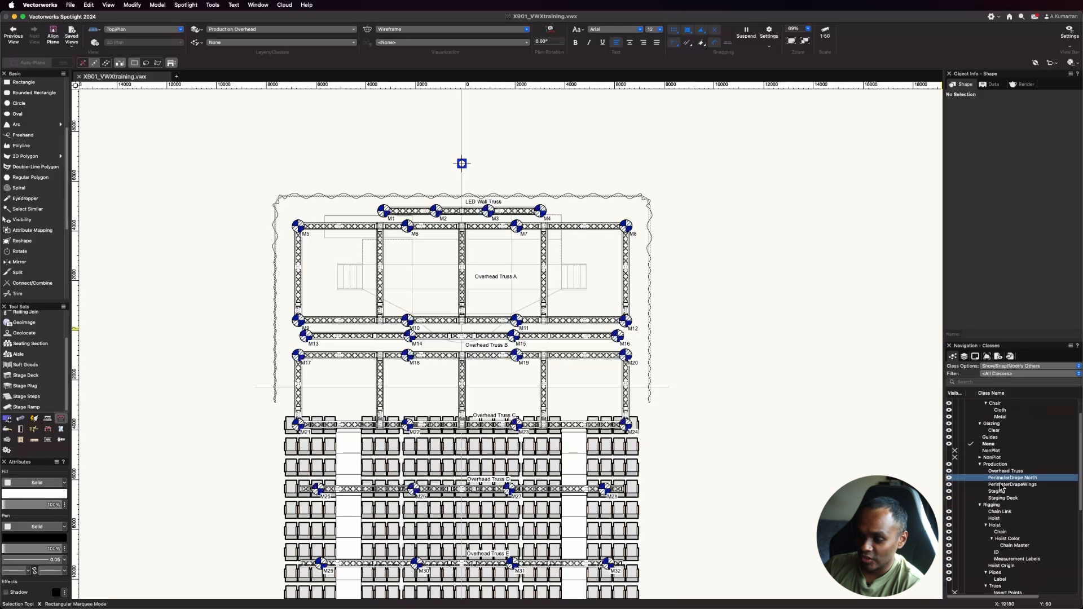
click(954, 478)
click(955, 484)
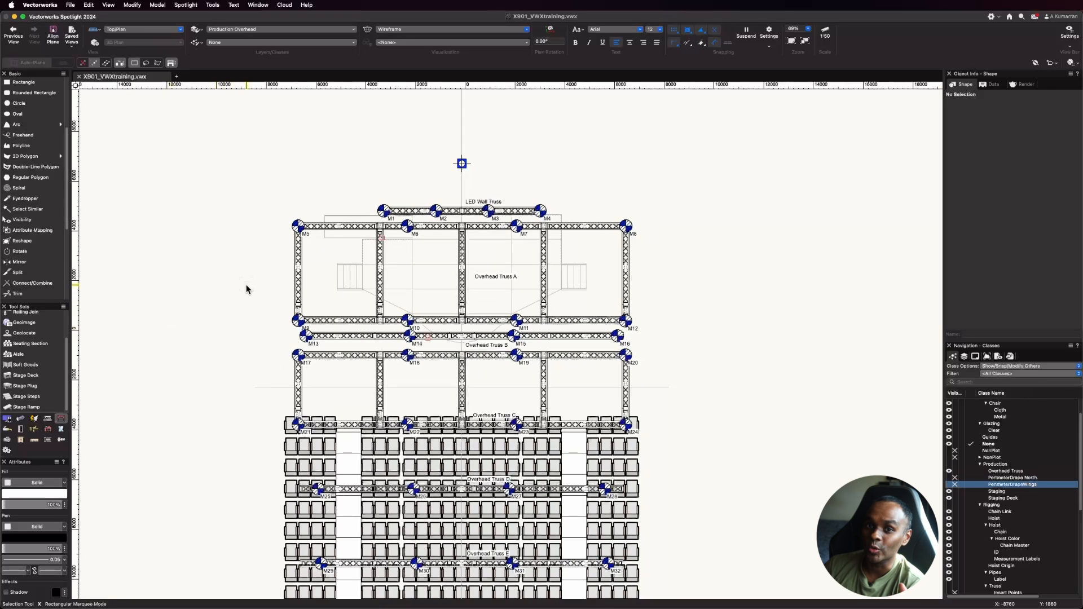
Step: Insert an unstyled lighting pipe ladder, 750 wide and 1250 high, aligned along the outer chord of the 2 m truss below hoist M17
scroll(256, 274, down, 1)
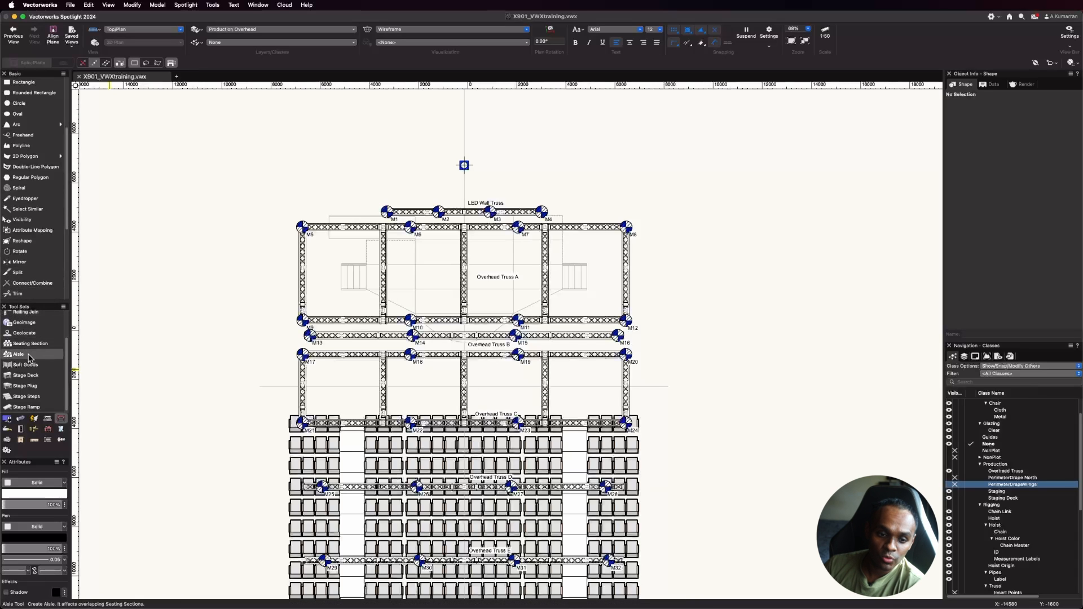
scroll(124, 341, up, 1)
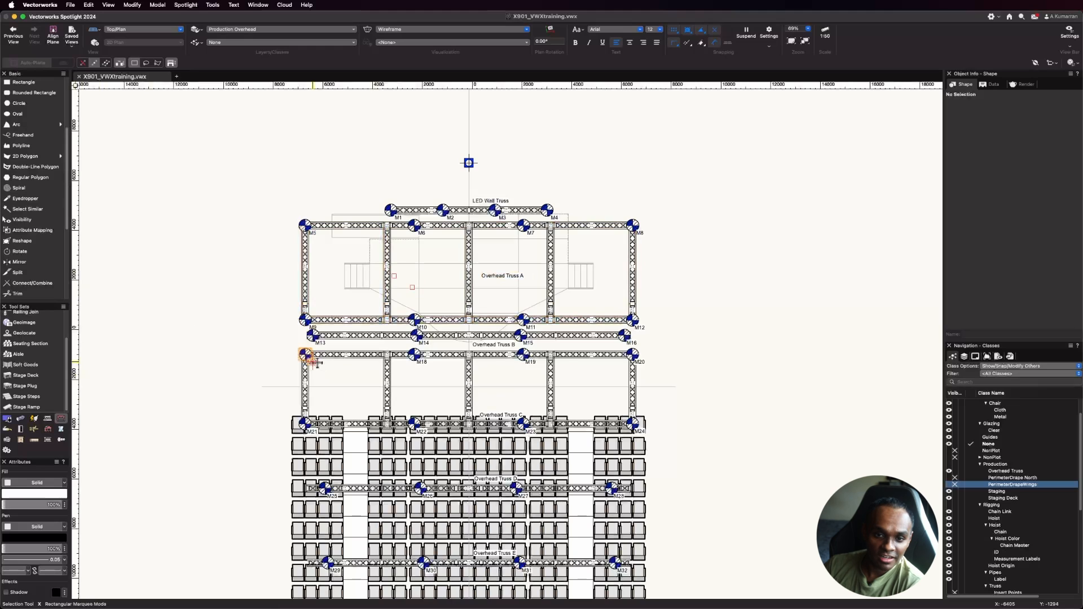
click(47, 419)
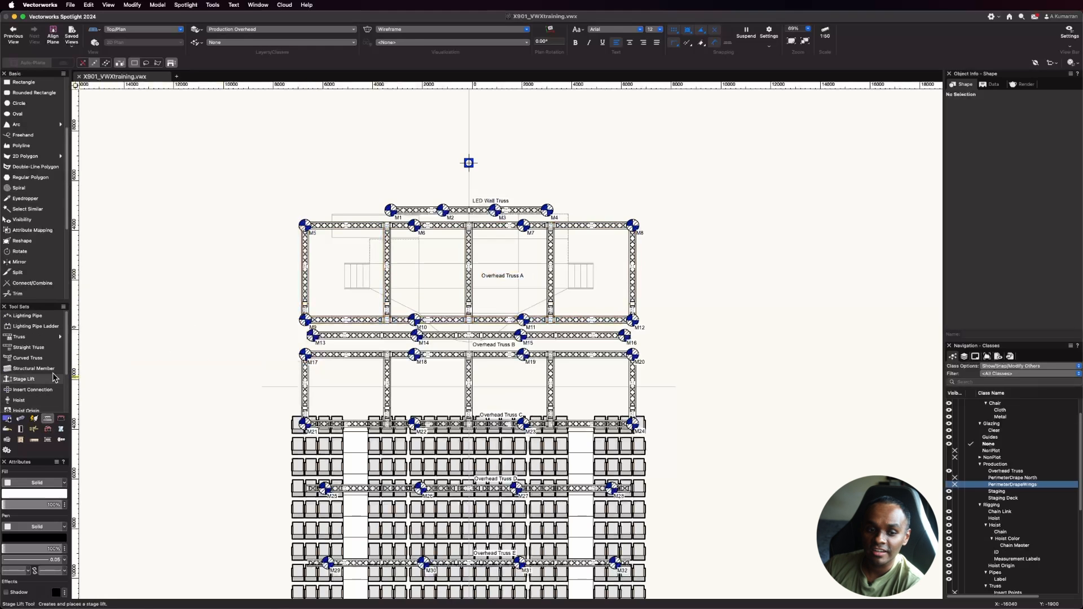
click(40, 326)
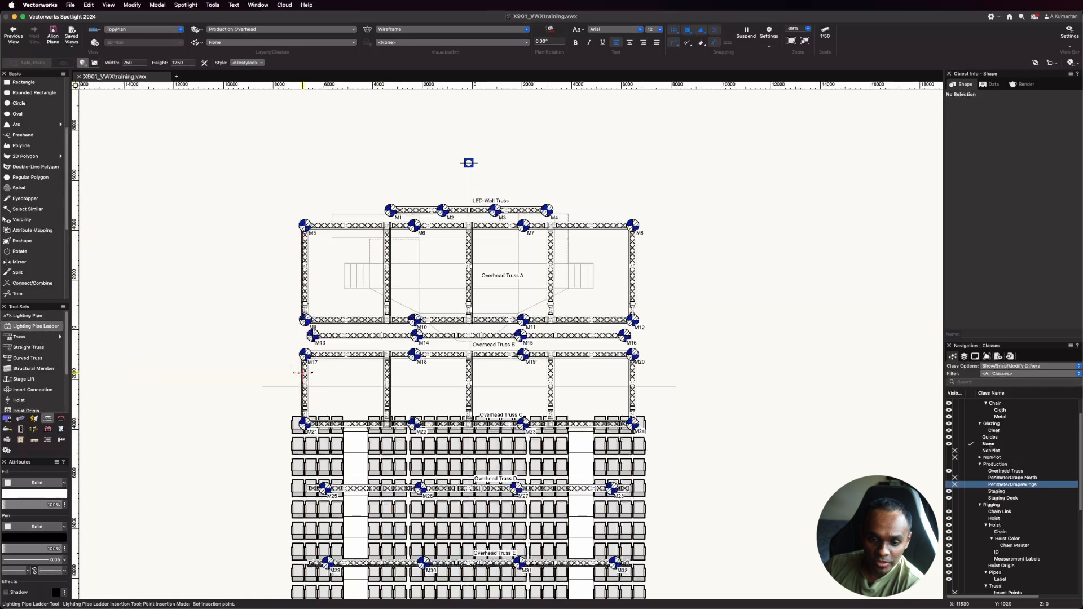
scroll(302, 372, up, 10)
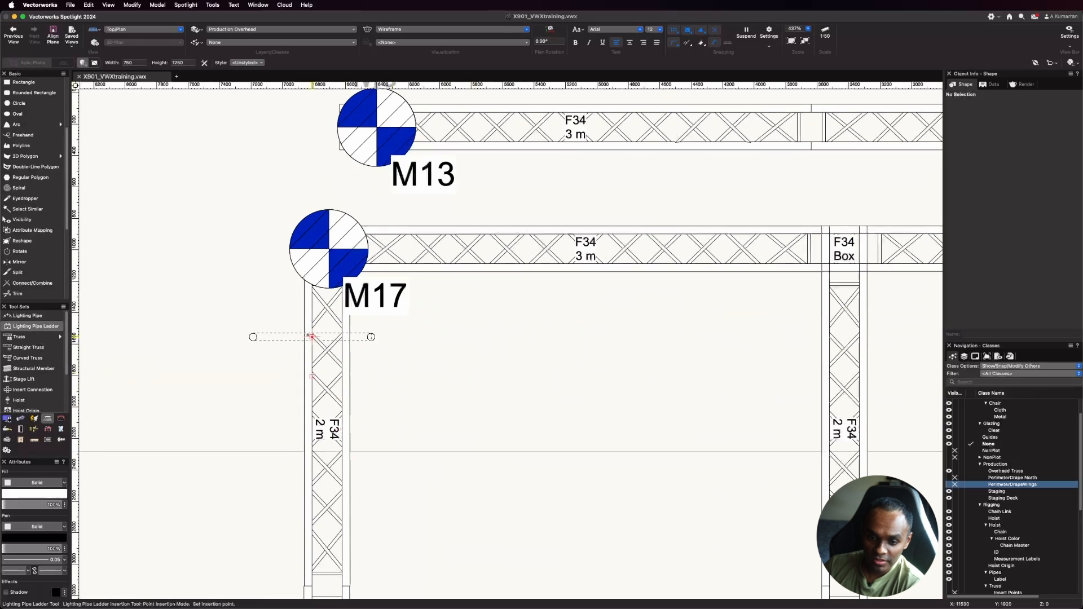
scroll(312, 336, up, 4)
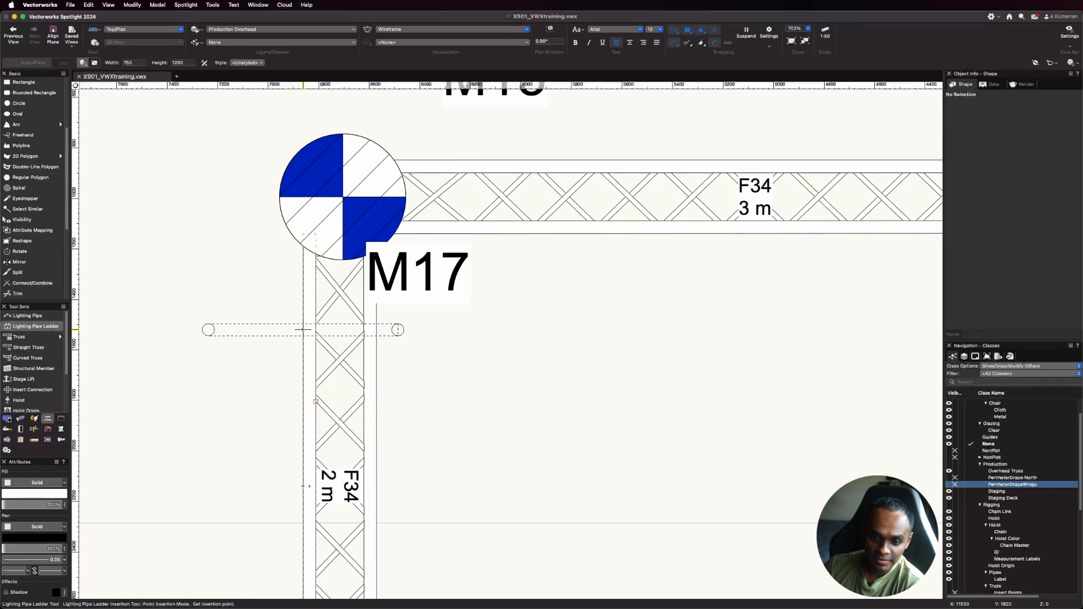
click(303, 329)
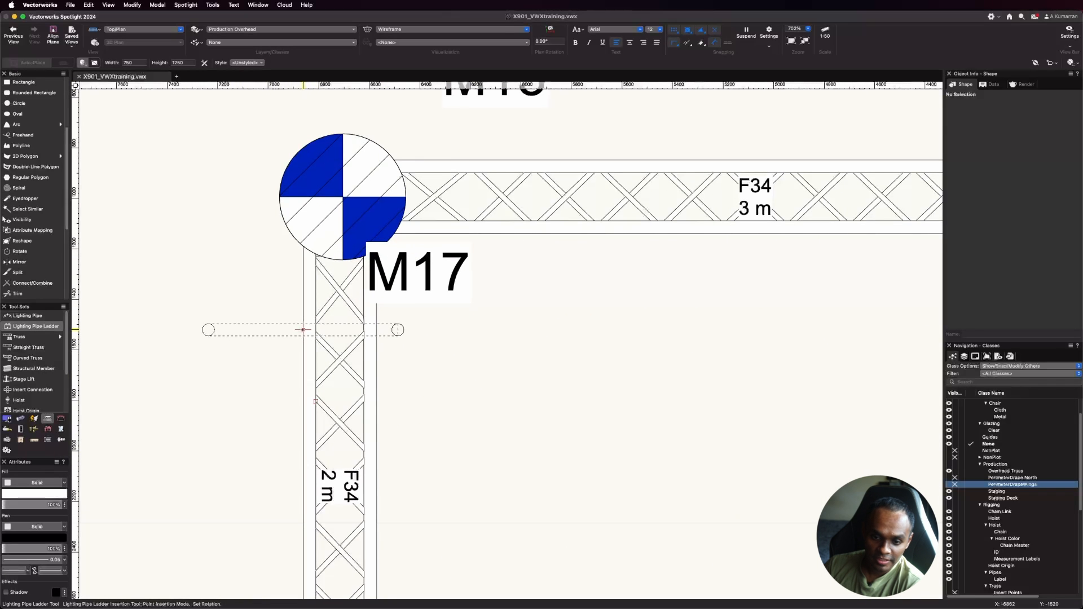
click(303, 424)
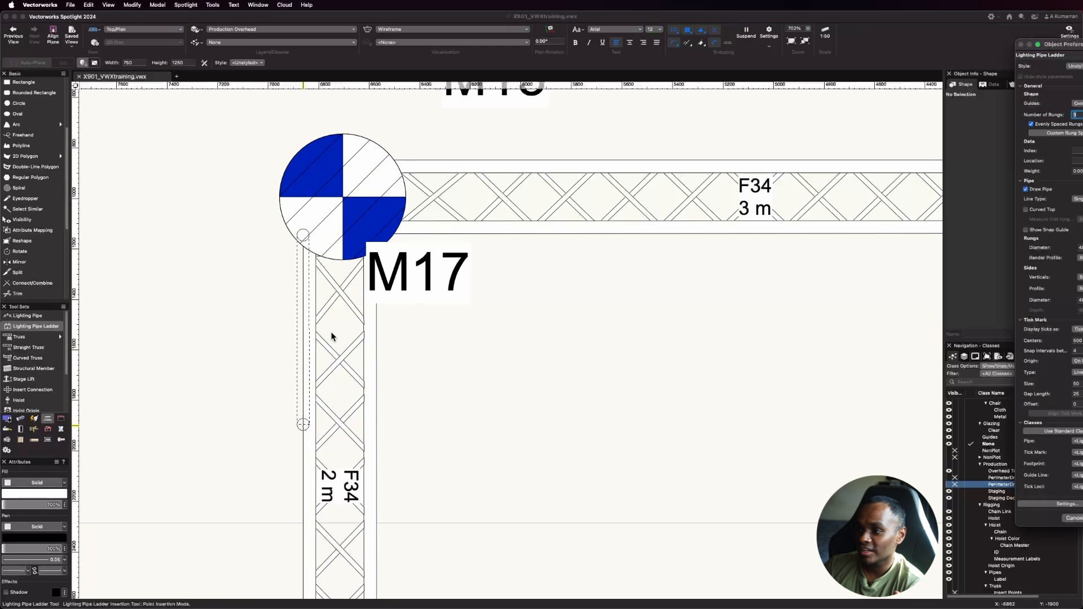
drag(1070, 45, 687, 44)
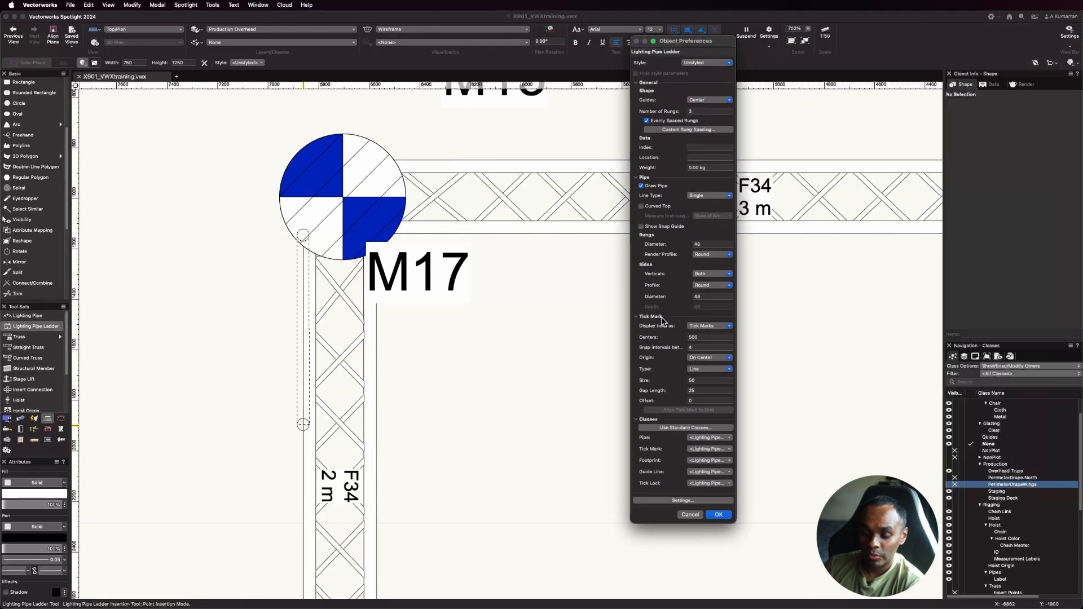
click(719, 514)
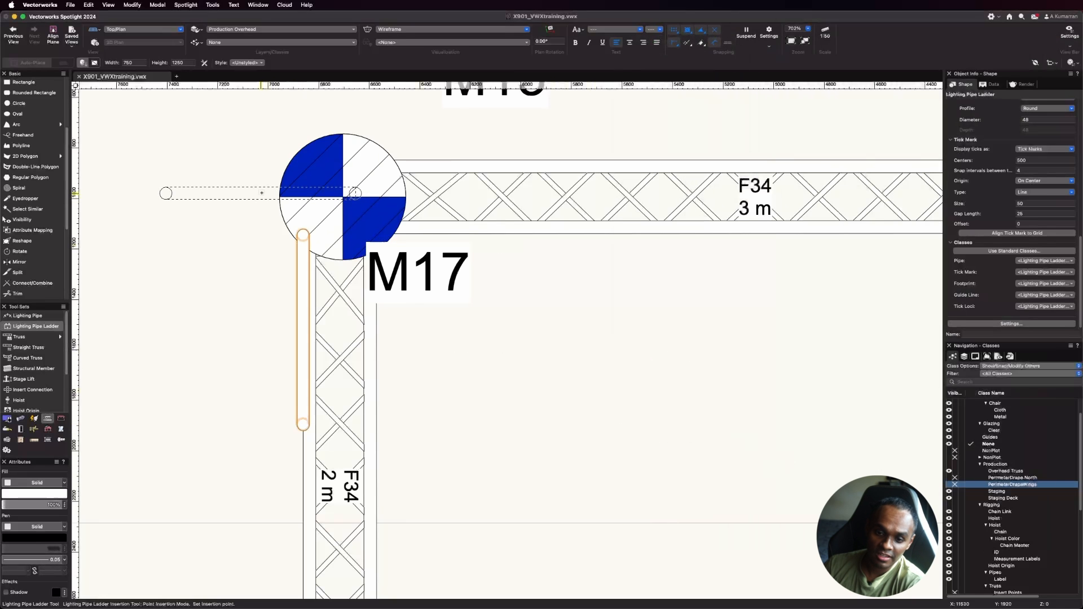
Step: Move the lighting pipe ladder slightly inward and down the truss, clear of the M17 hoist symbol
key(x)
scroll(532, 241, down, 4)
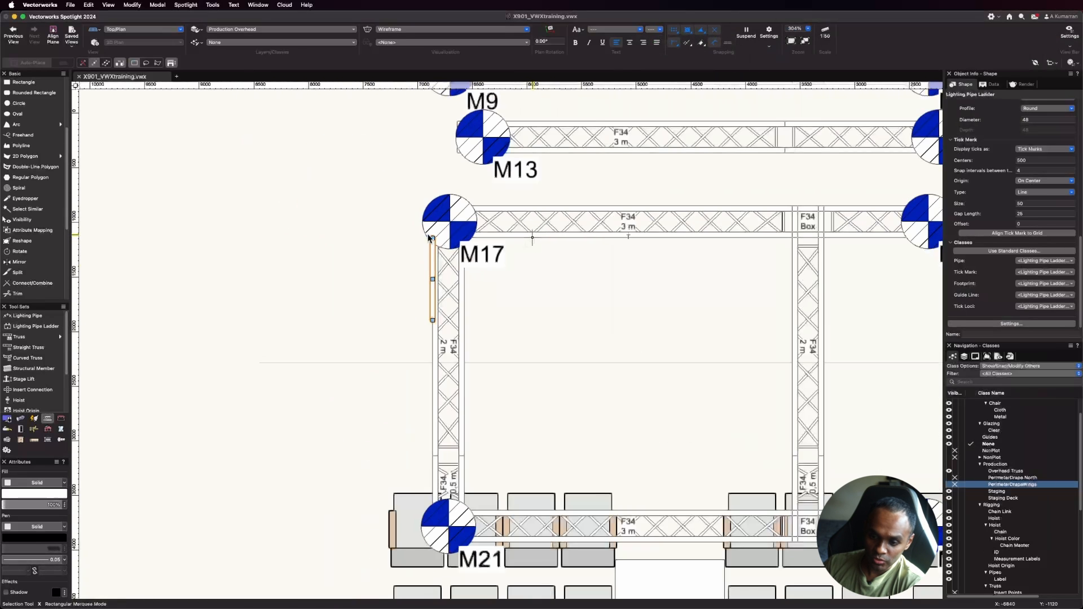
scroll(398, 227, up, 4)
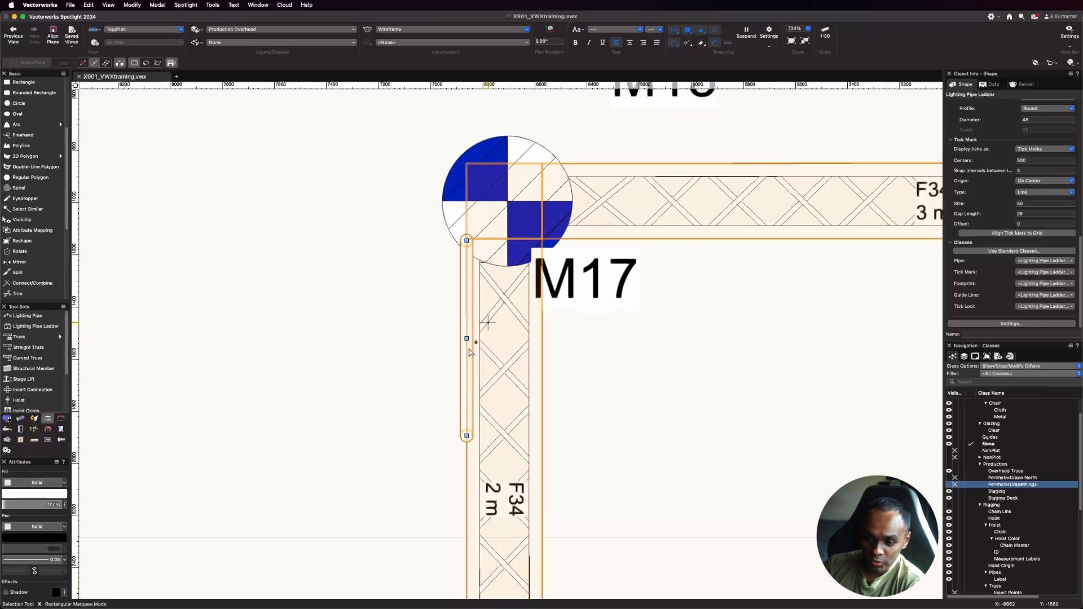
drag(467, 339, 475, 367)
click(673, 370)
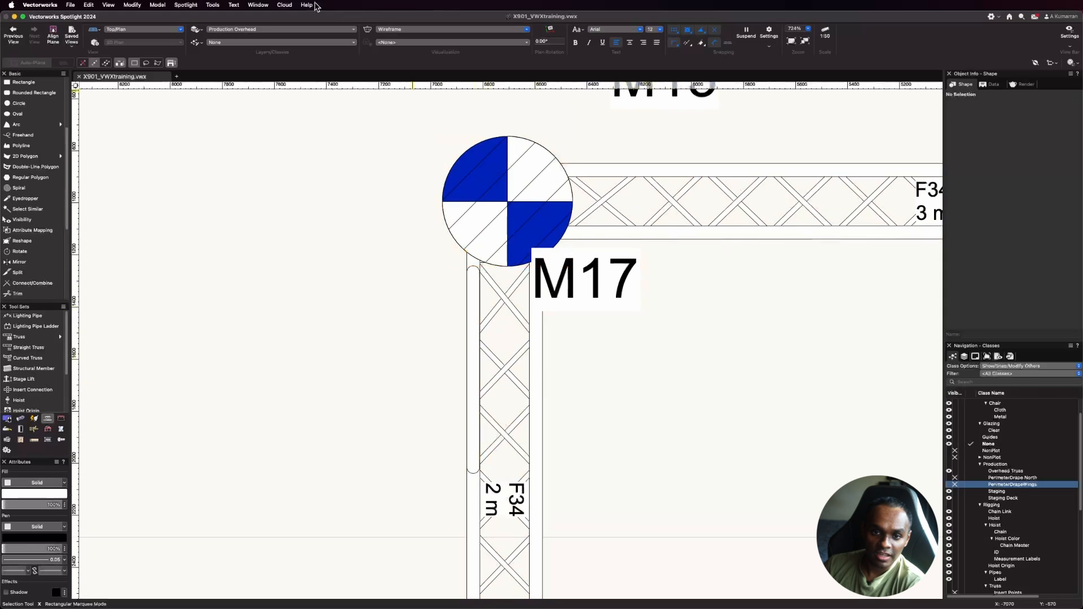
Step: Switch to the Left Isometric view and set the lighting pipe ladder's Z height to 4000
click(158, 30)
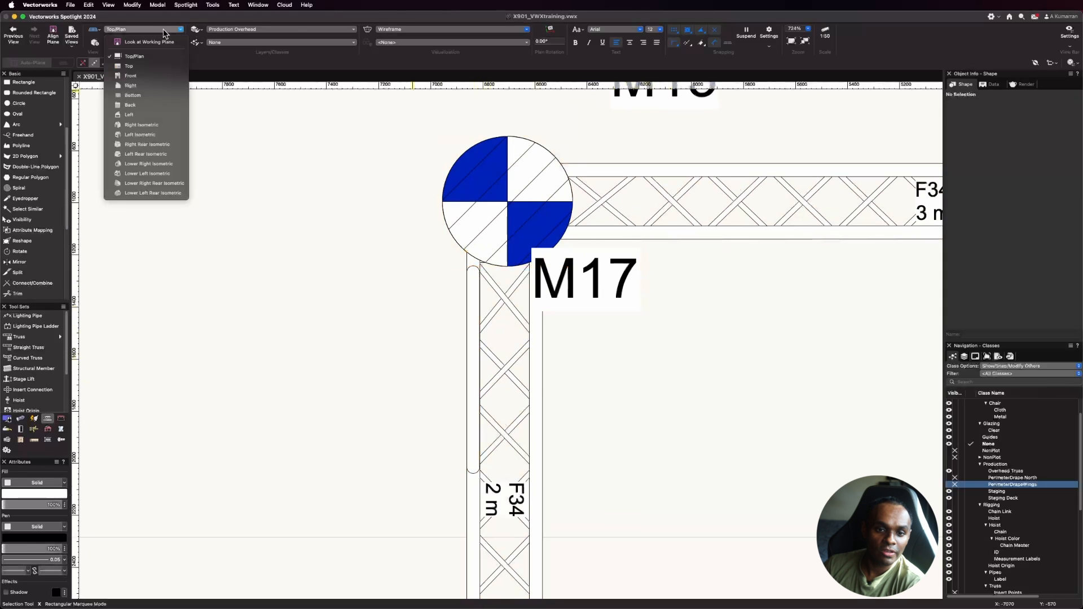
click(164, 135)
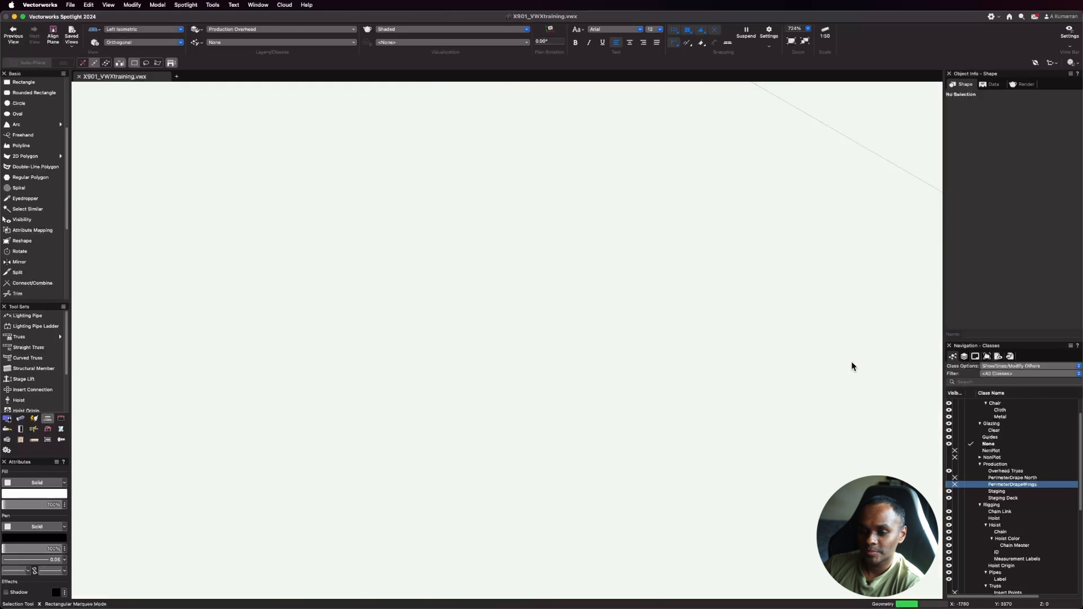
scroll(721, 372, down, 10)
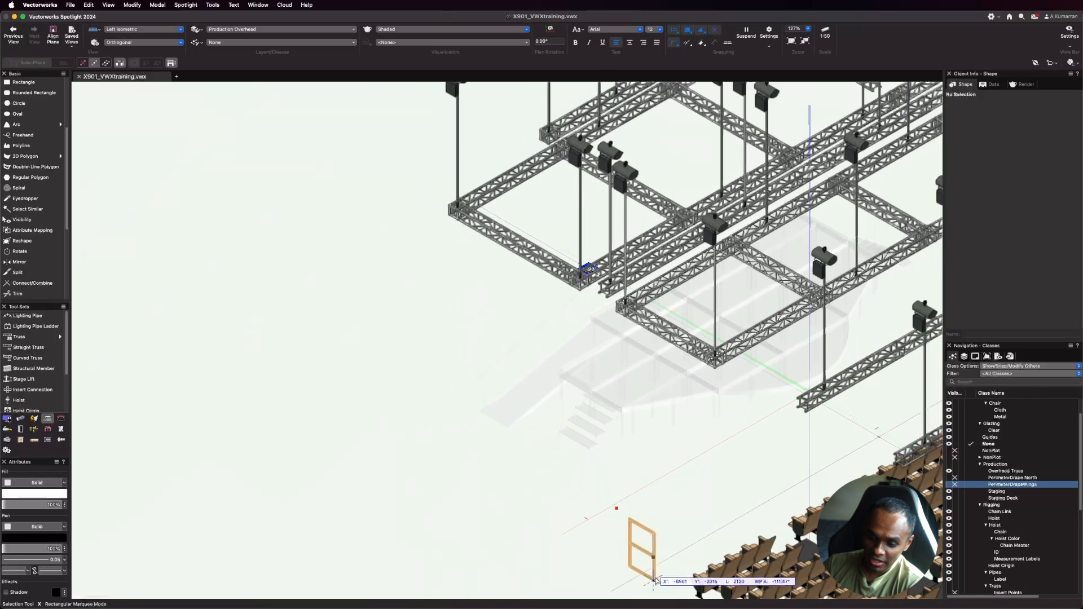
scroll(661, 587, down, 3)
click(651, 486)
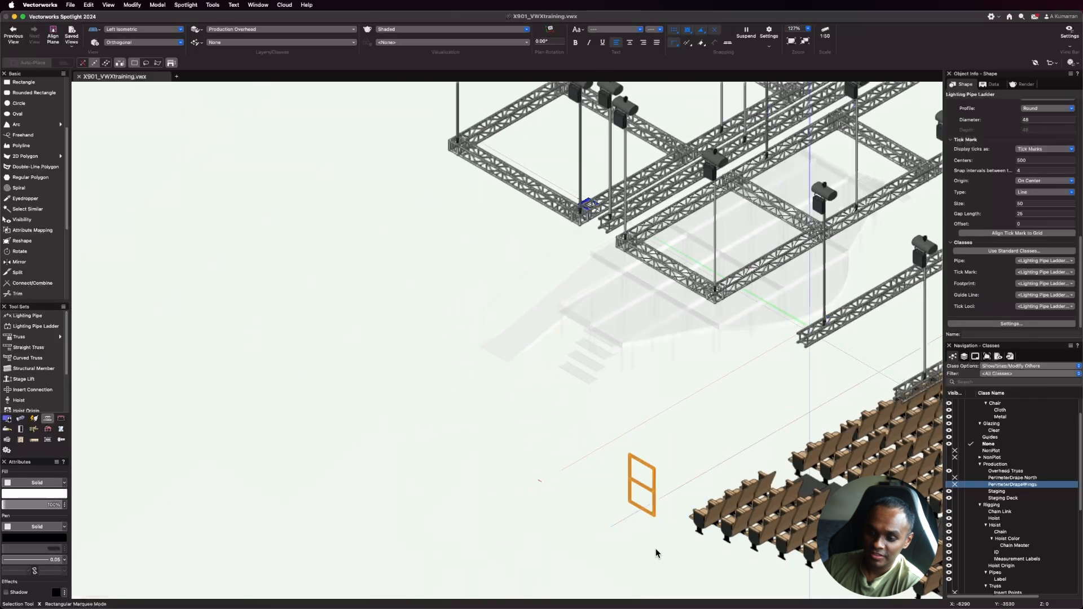
scroll(656, 541, down, 1)
scroll(713, 272, up, 1)
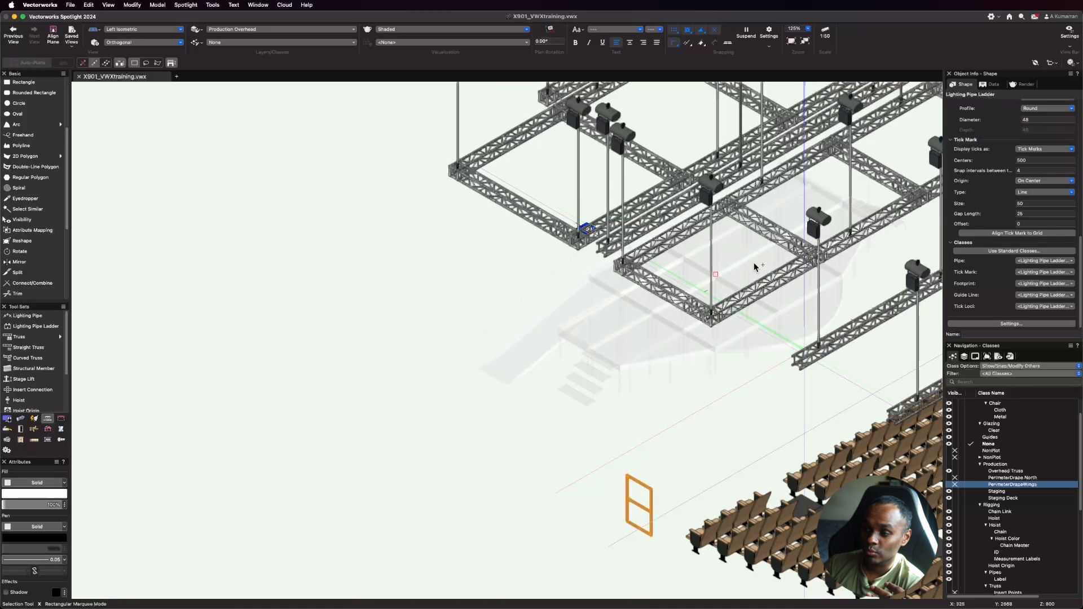
scroll(1055, 217, up, 10)
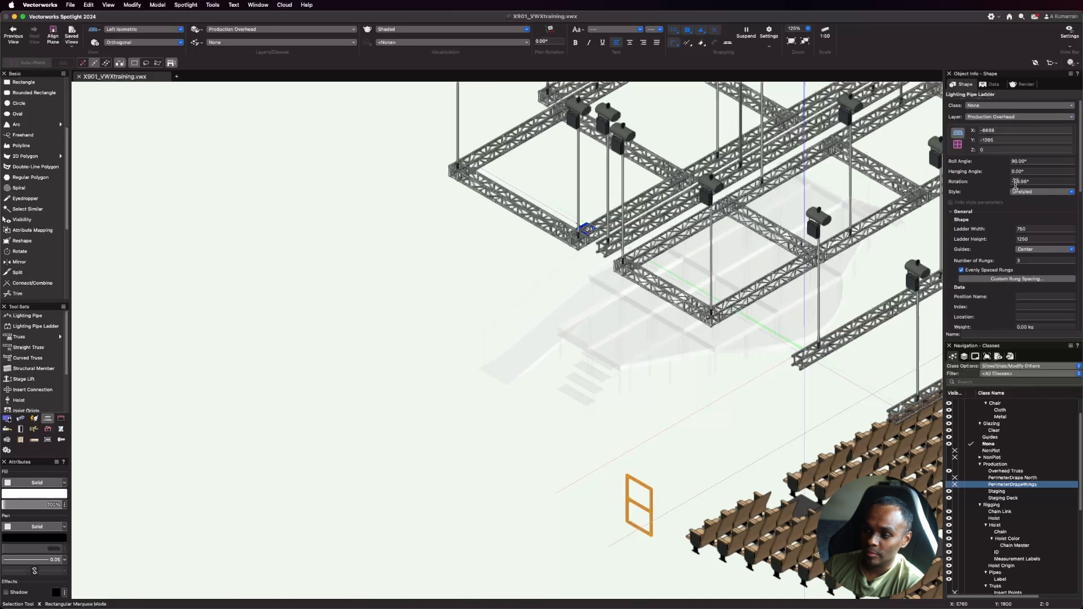
click(998, 150)
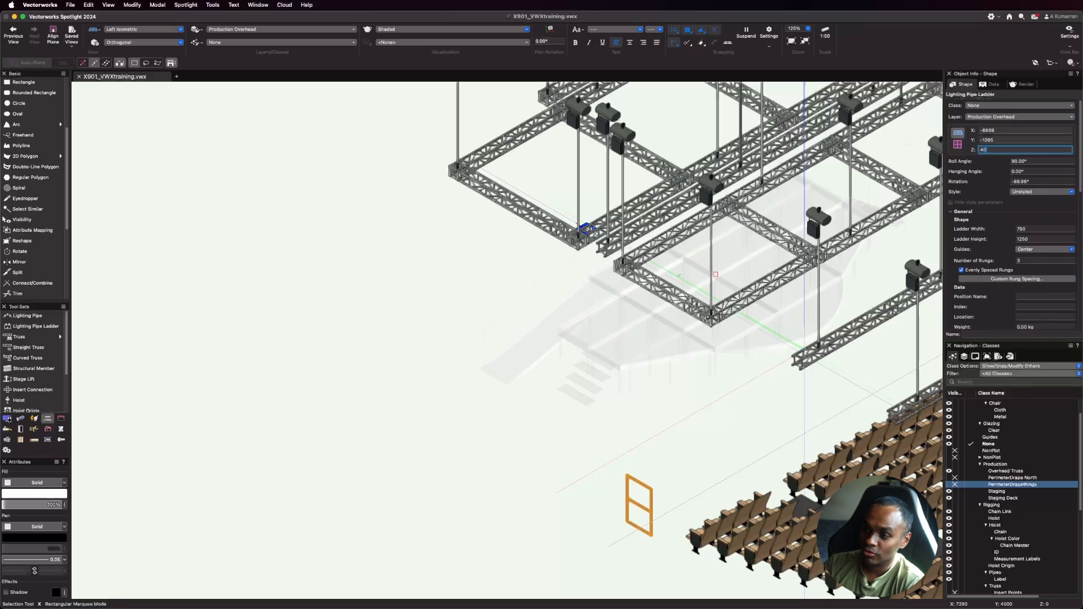
key(Return)
Step: In the Left view, measure from the overhead truss's underside and from the ladder's middle rung down towards the floor
scroll(602, 448, up, 4)
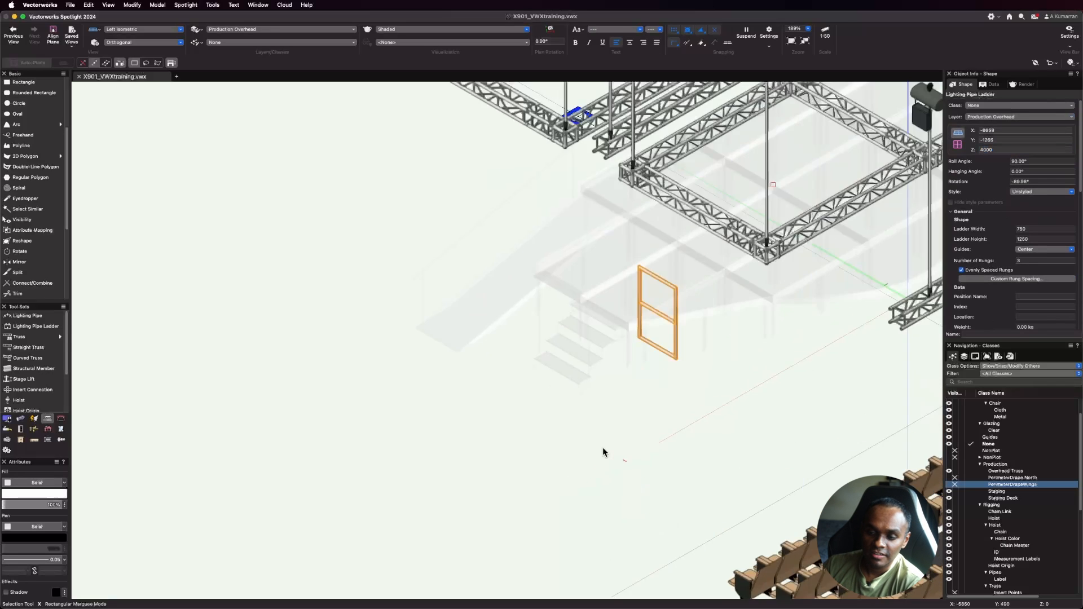
scroll(479, 158, down, 2)
click(118, 30)
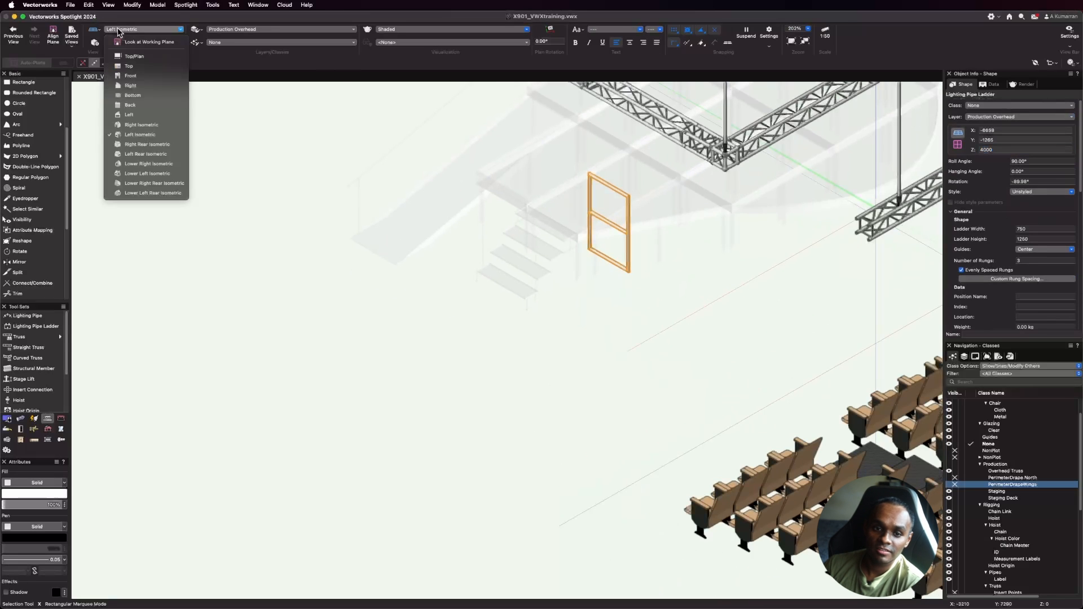
click(159, 117)
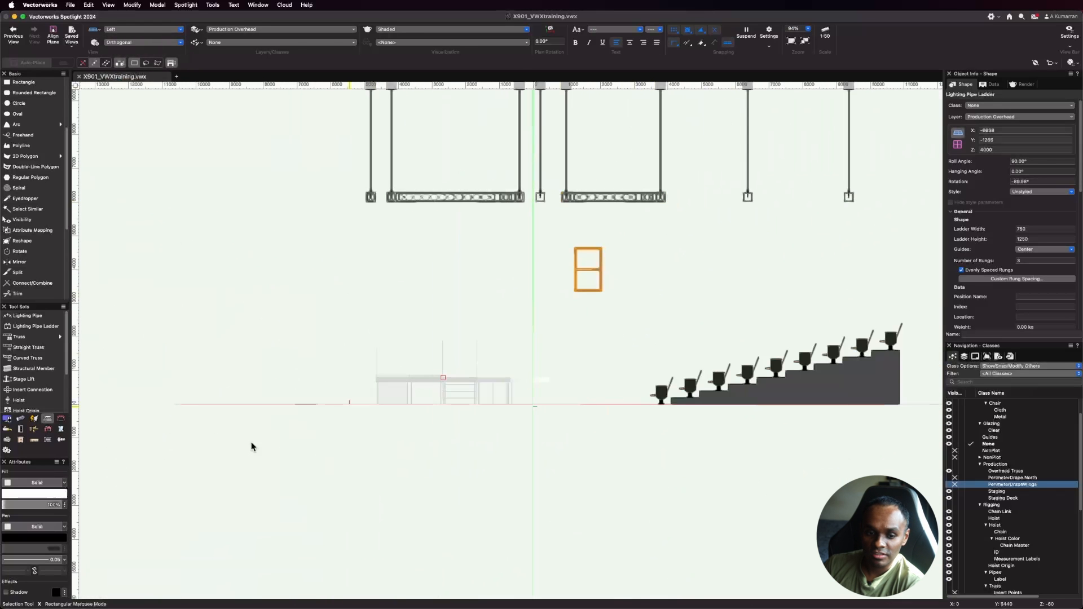
scroll(31, 263, down, 5)
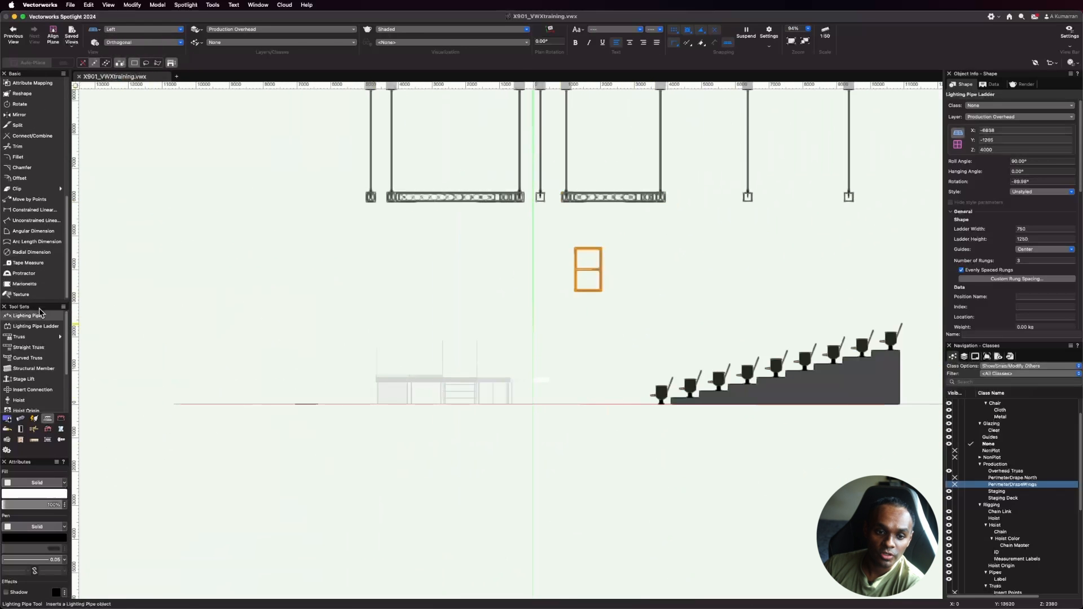
click(27, 263)
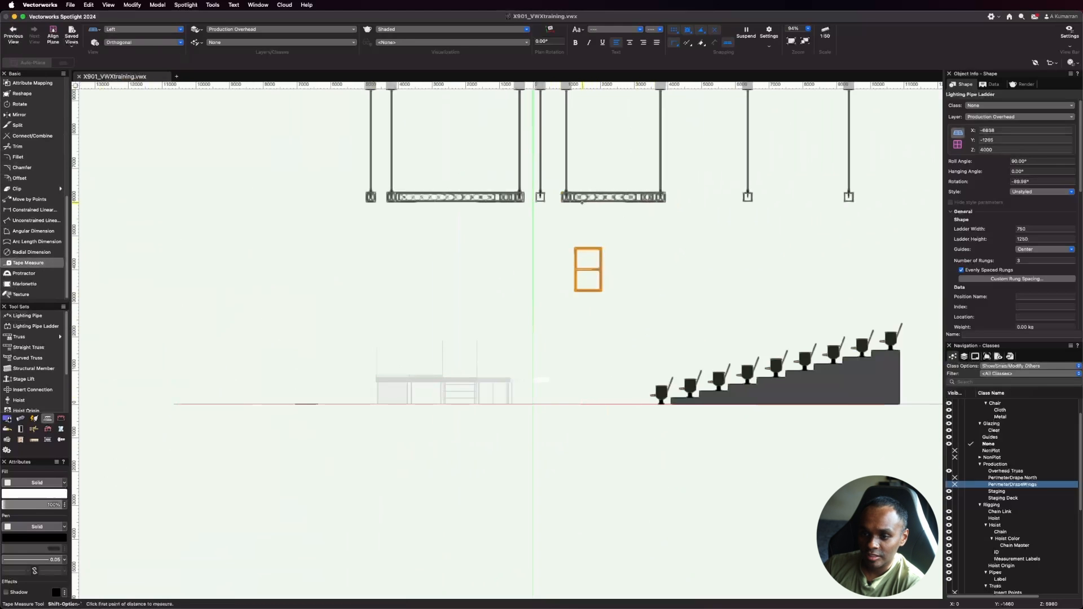
click(581, 201)
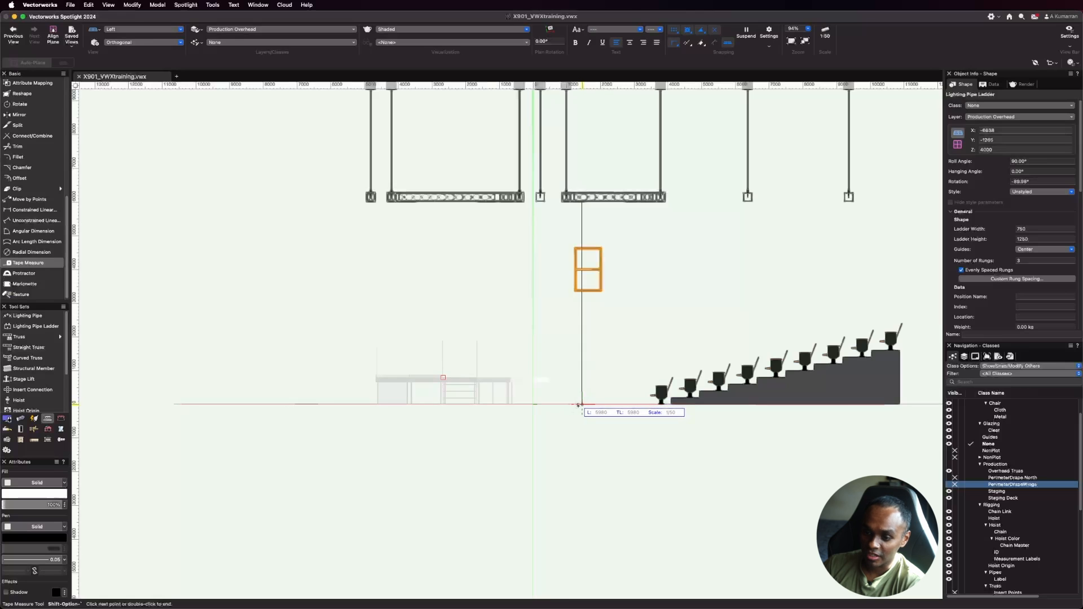
key(Escape)
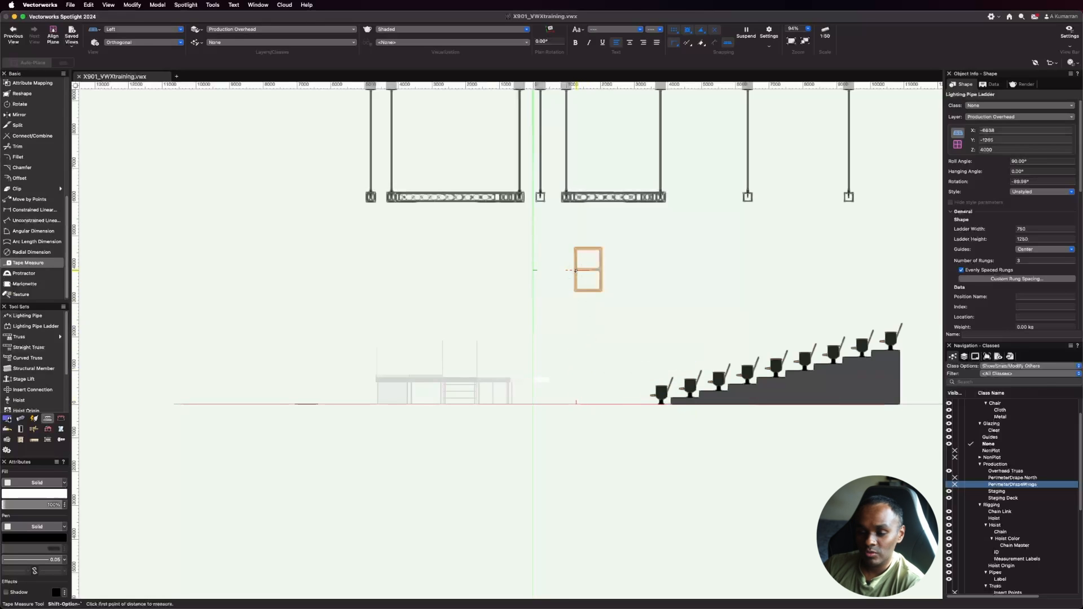
click(576, 271)
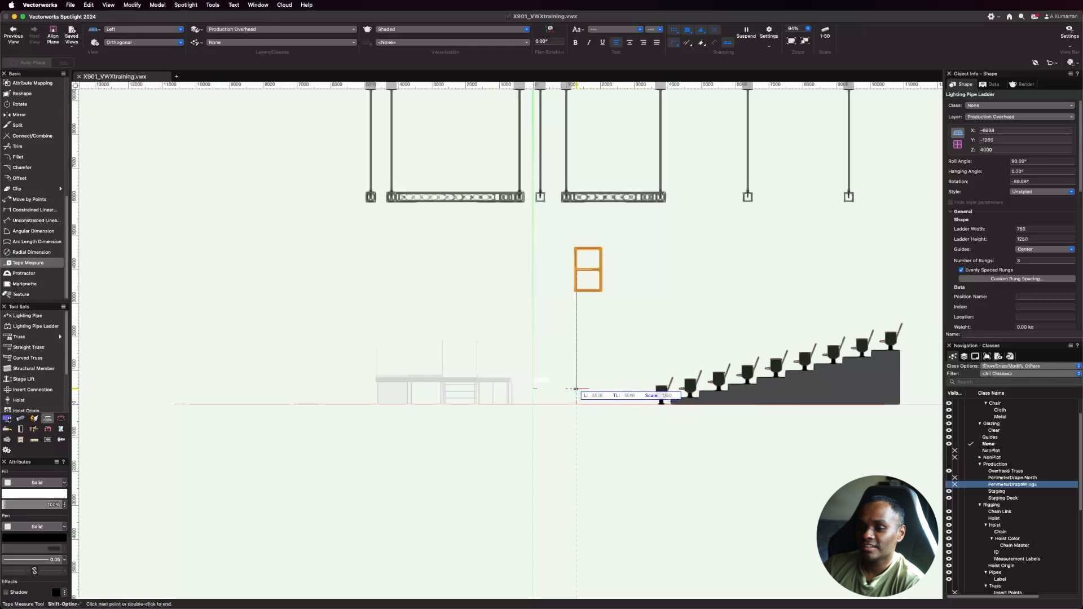
key(Escape)
scroll(601, 247, up, 2)
key(x)
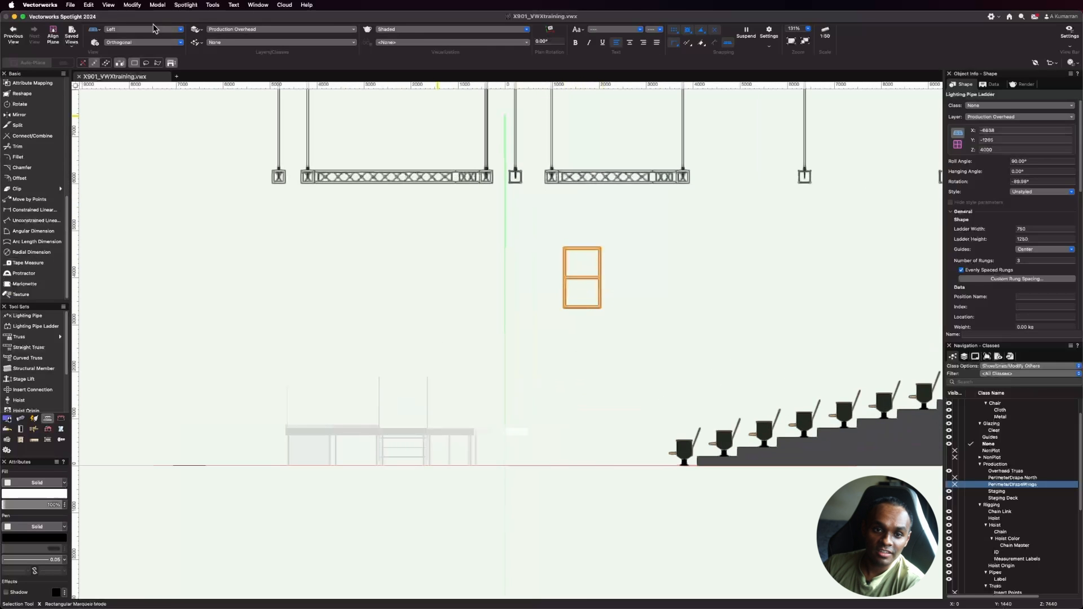
Step: Return to the Left Isometric view and set the lighting pipe ladder's rotation to -90°
click(154, 28)
click(165, 136)
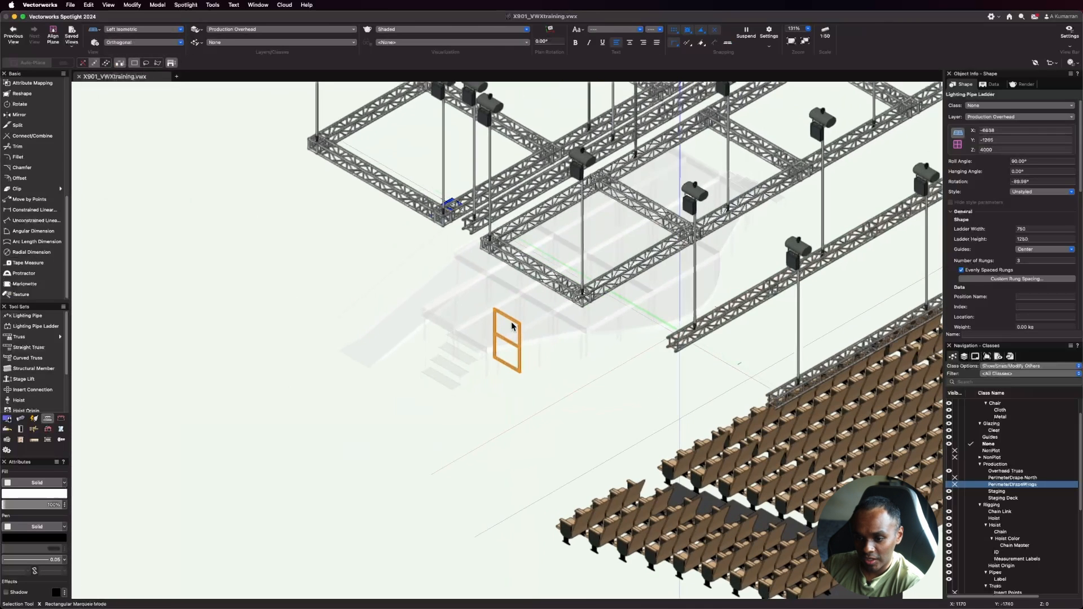
scroll(510, 322, up, 3)
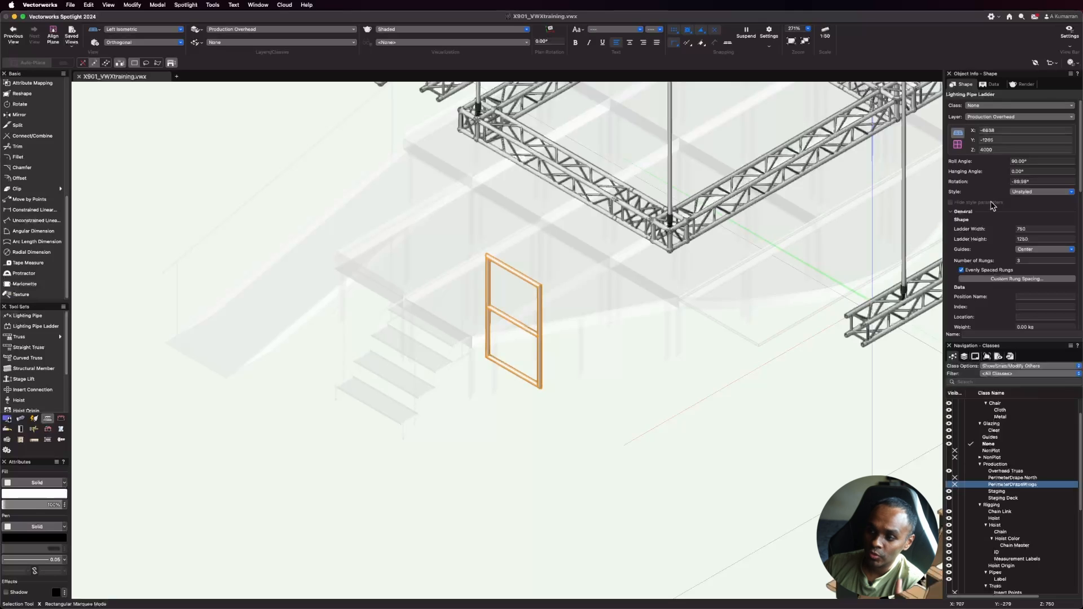
scroll(998, 207, down, 1)
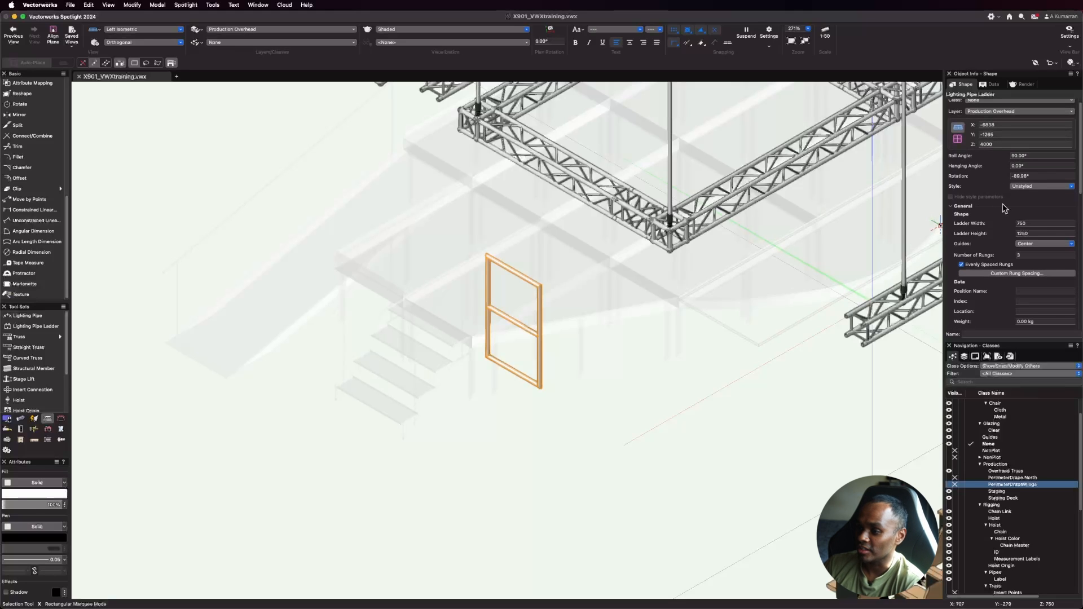
click(1038, 176)
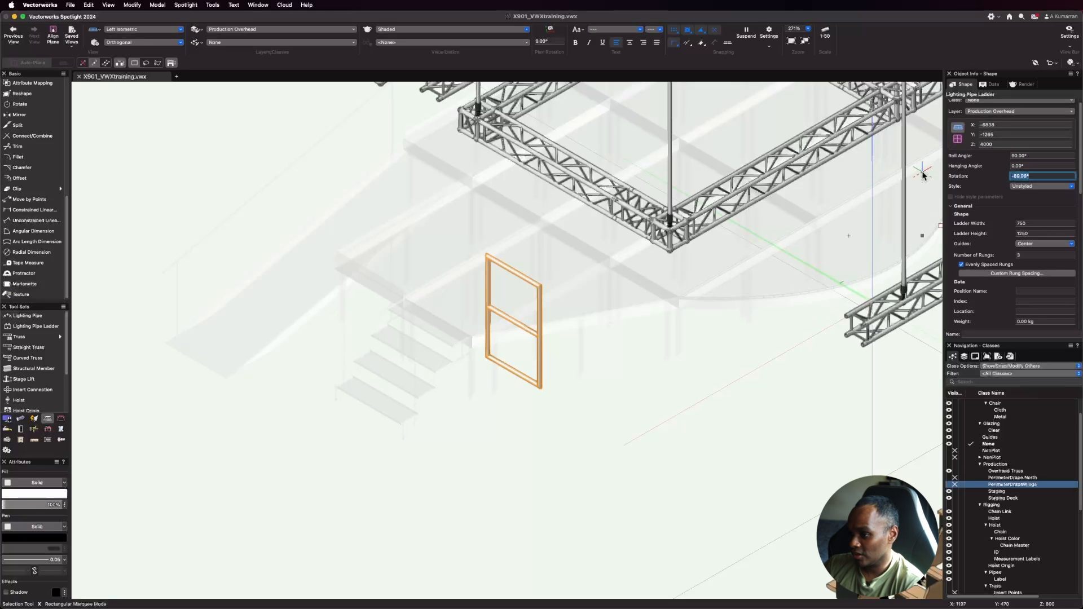
text(-90)
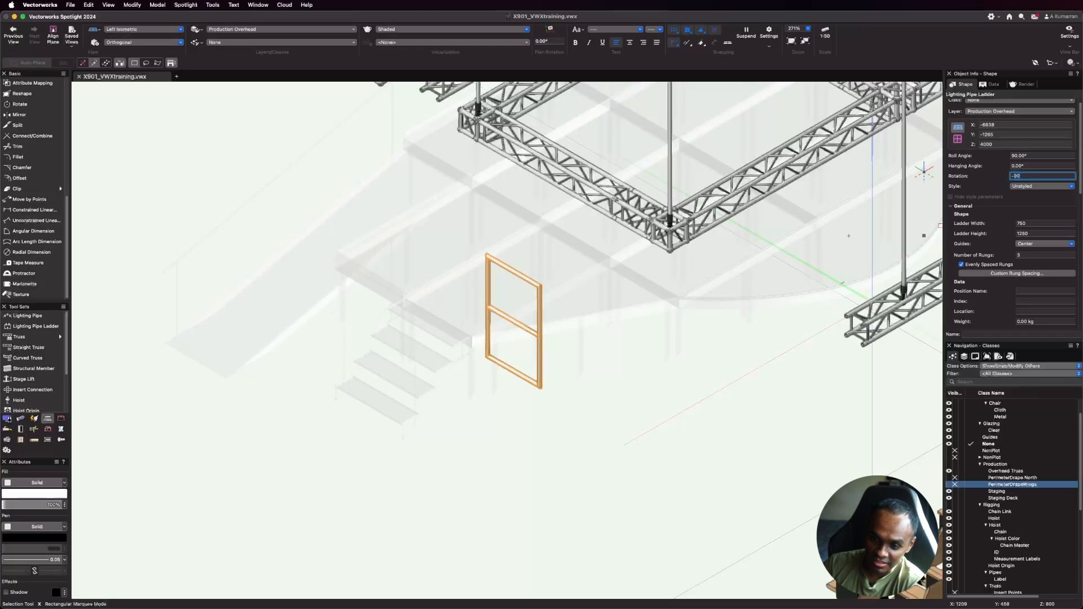
key(Return)
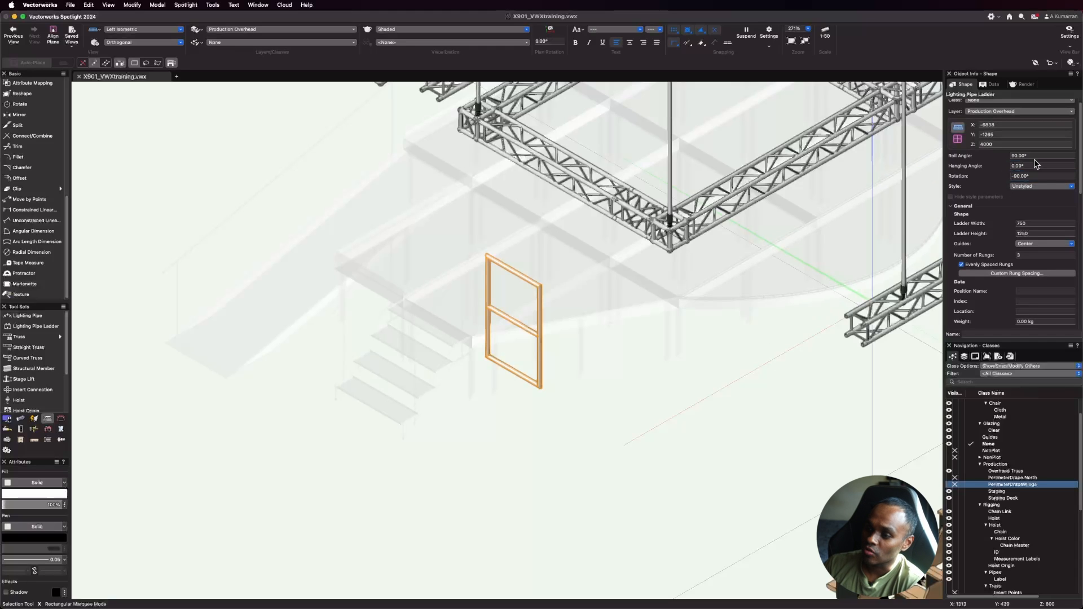
Step: Set the lighting pipe ladder's width to 1000 and its height to 2000
scroll(1038, 192, down, 1)
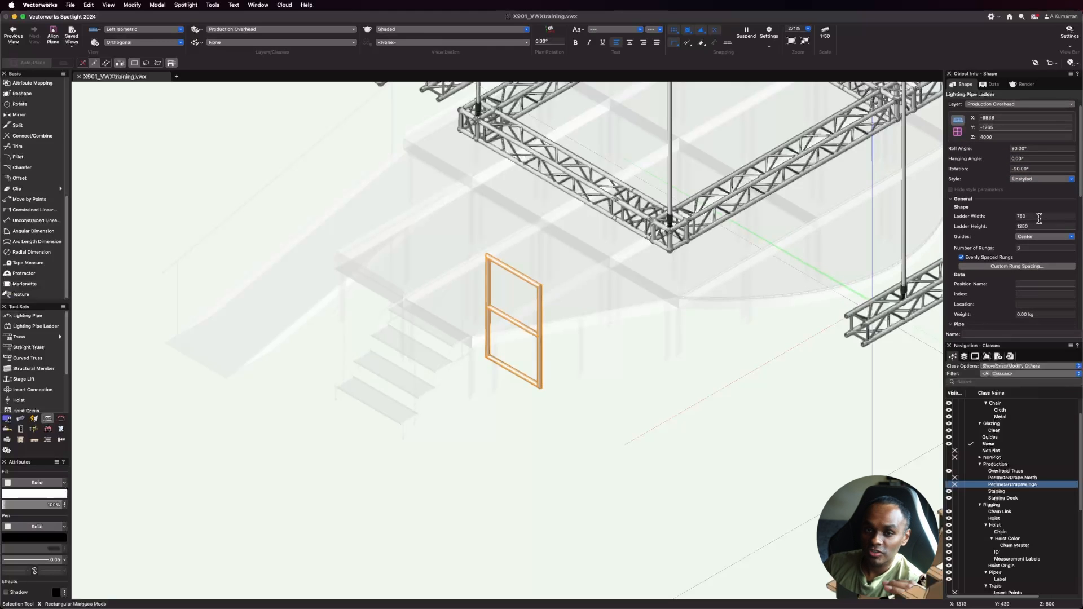
click(1039, 216)
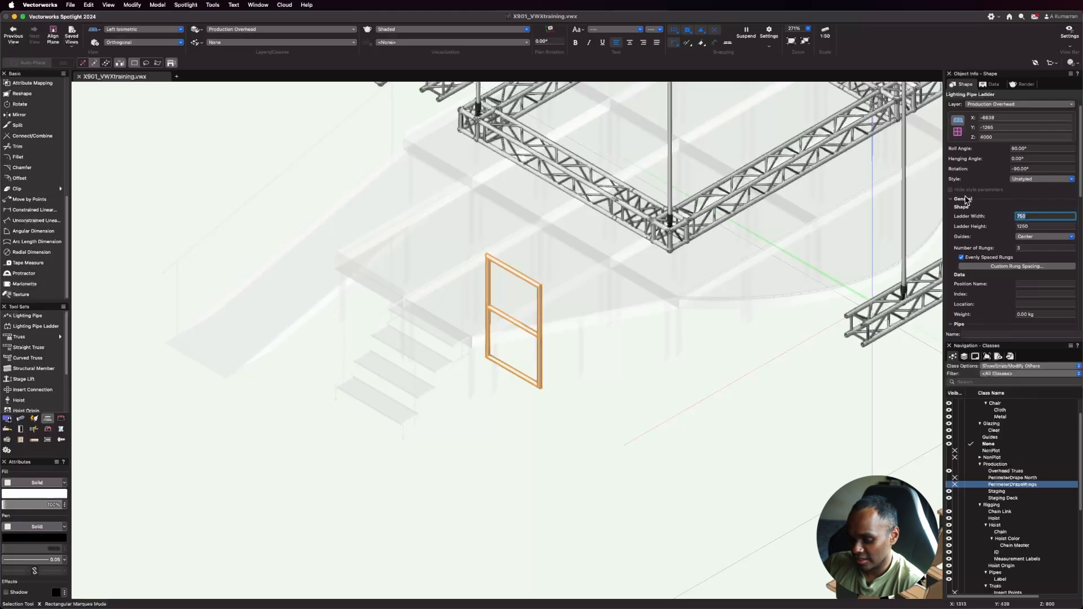
text(1000)
key(Return)
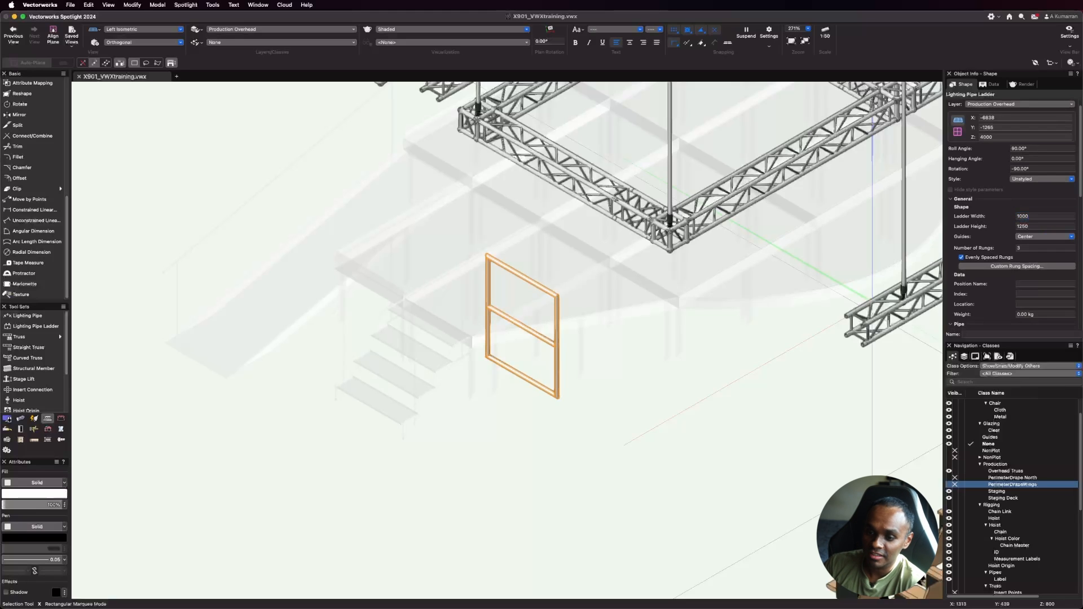
click(1050, 226)
text(2)
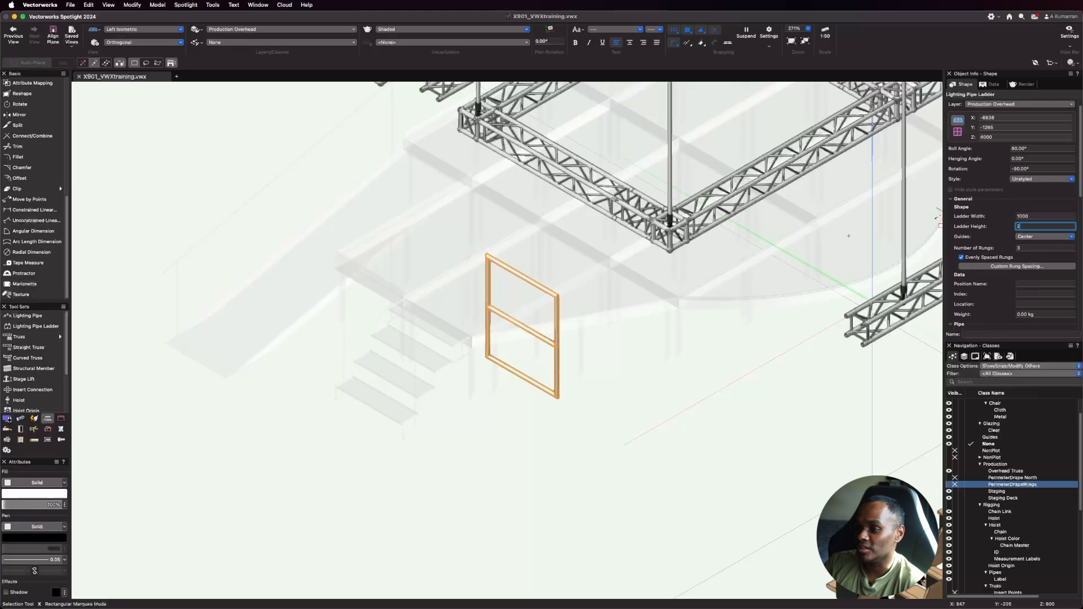
text(000)
key(Return)
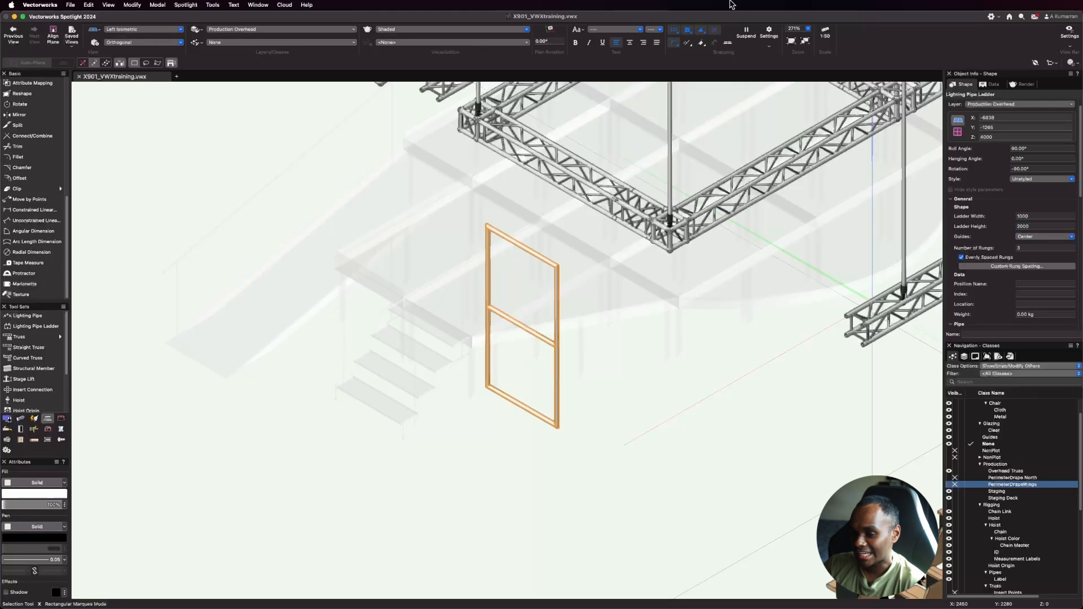
Step: Set the ladder's number of rungs to 4 and accept the listed distances in the custom rung spacing settings
scroll(1026, 214, down, 1)
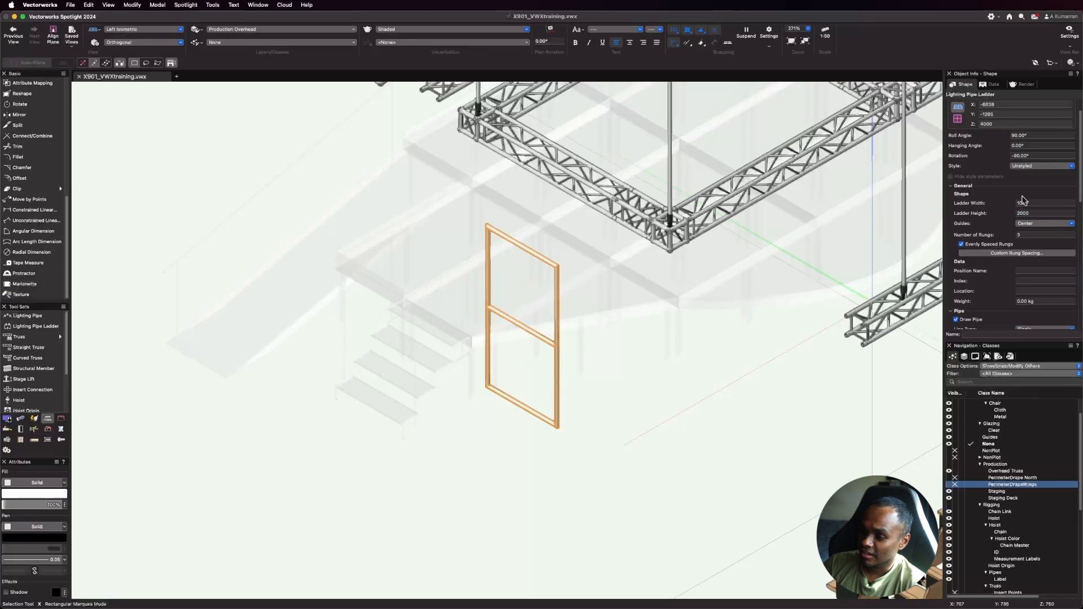
click(1034, 235)
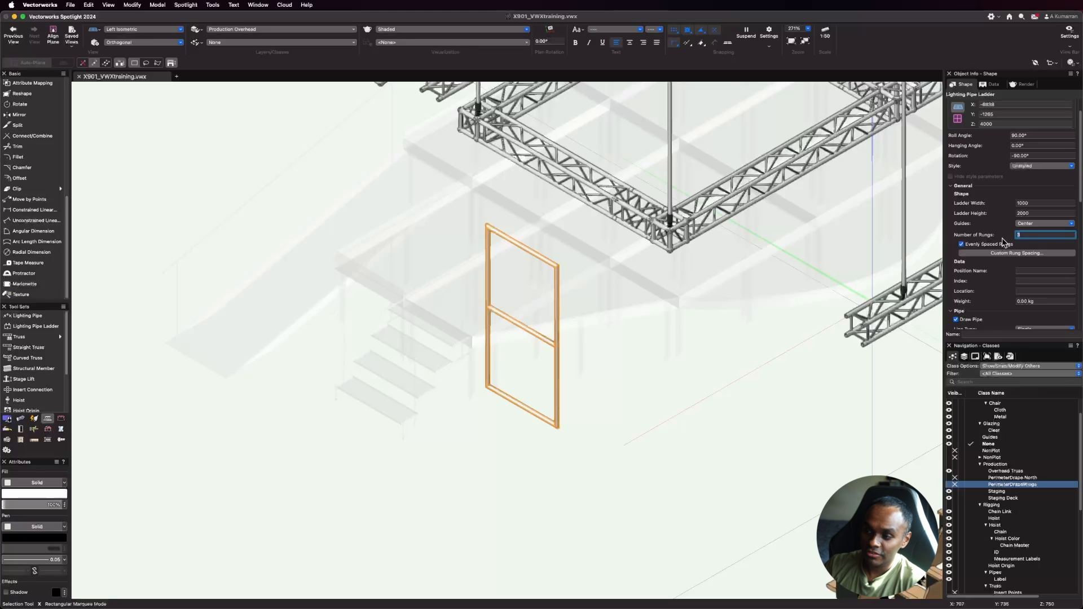
text(4)
click(1044, 214)
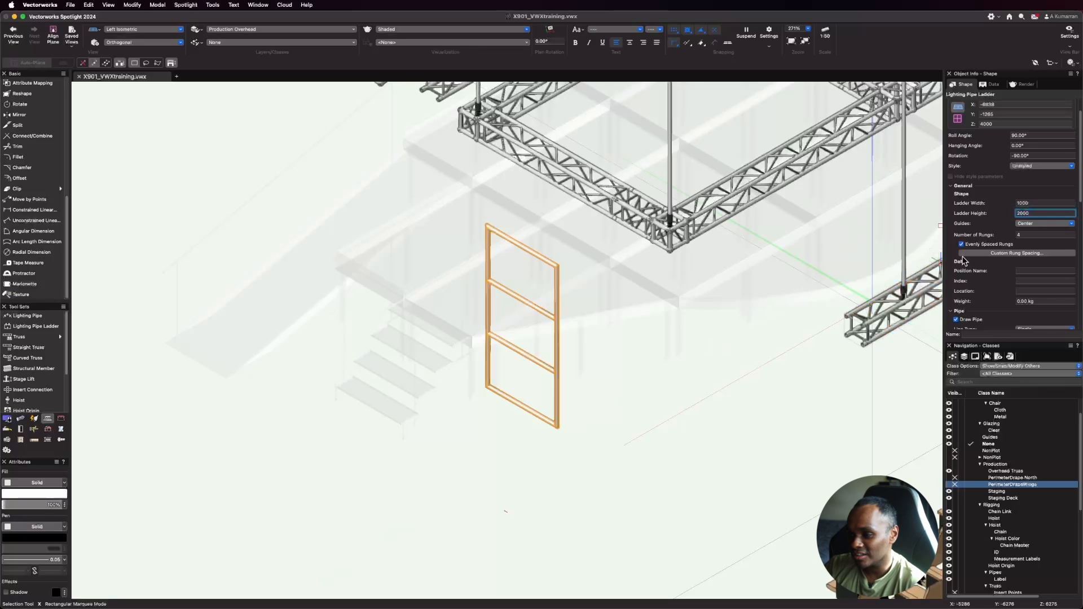
click(992, 253)
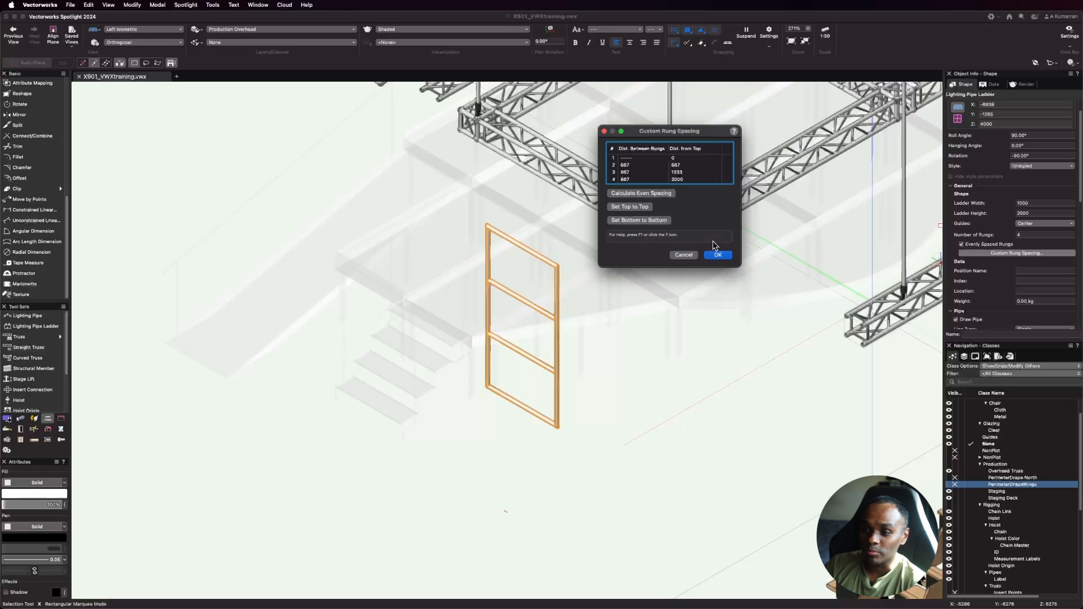
click(718, 255)
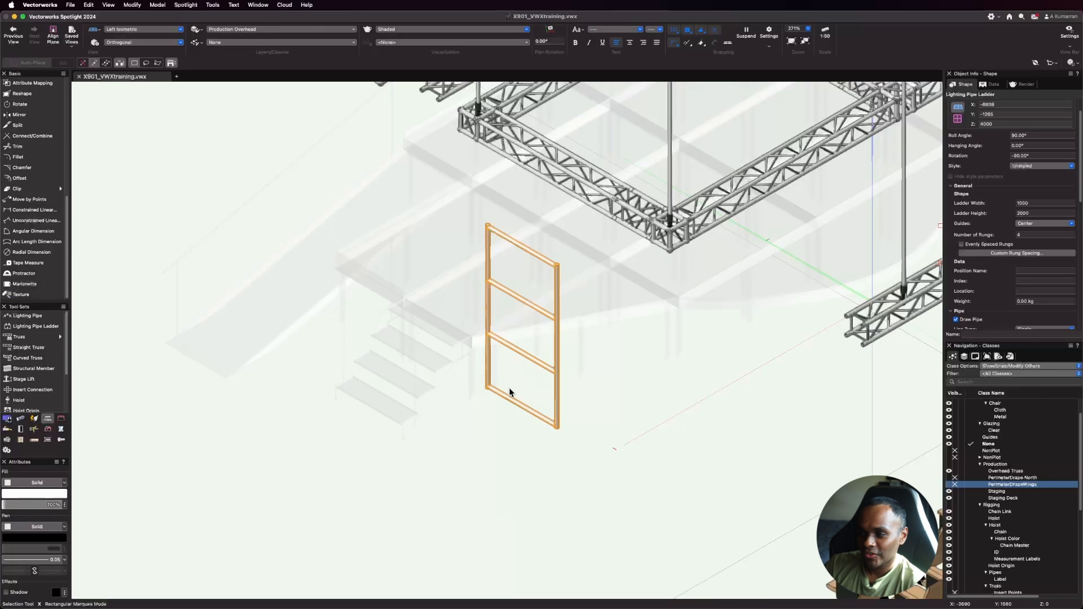
Step: Examine the ladder's rung layout and its data, pipe, rung and side settings
scroll(509, 390, up, 3)
scroll(1027, 258, down, 2)
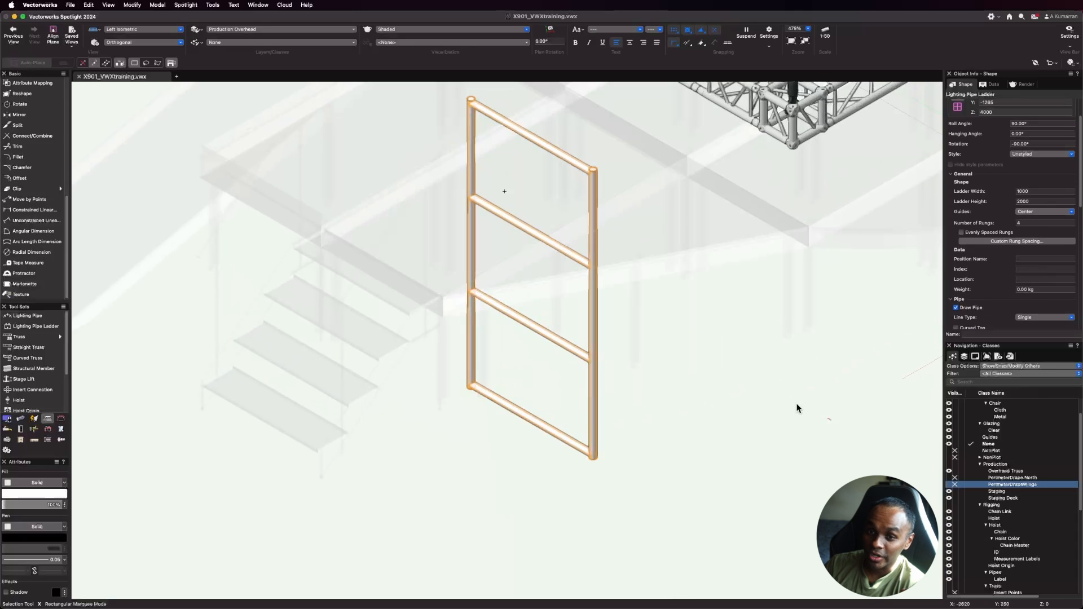
scroll(692, 503, down, 1)
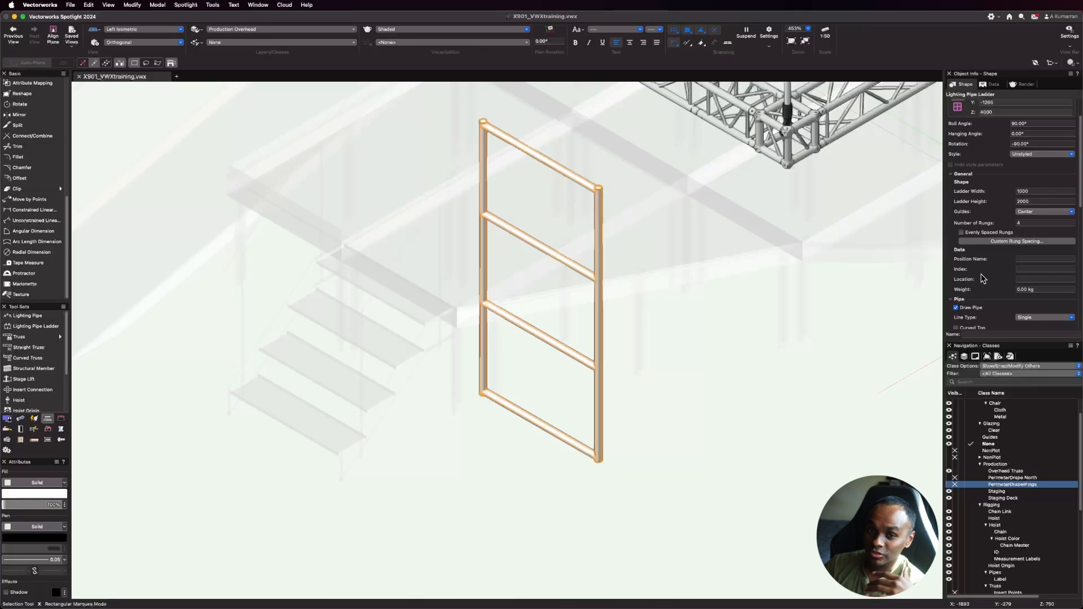
scroll(981, 279, down, 5)
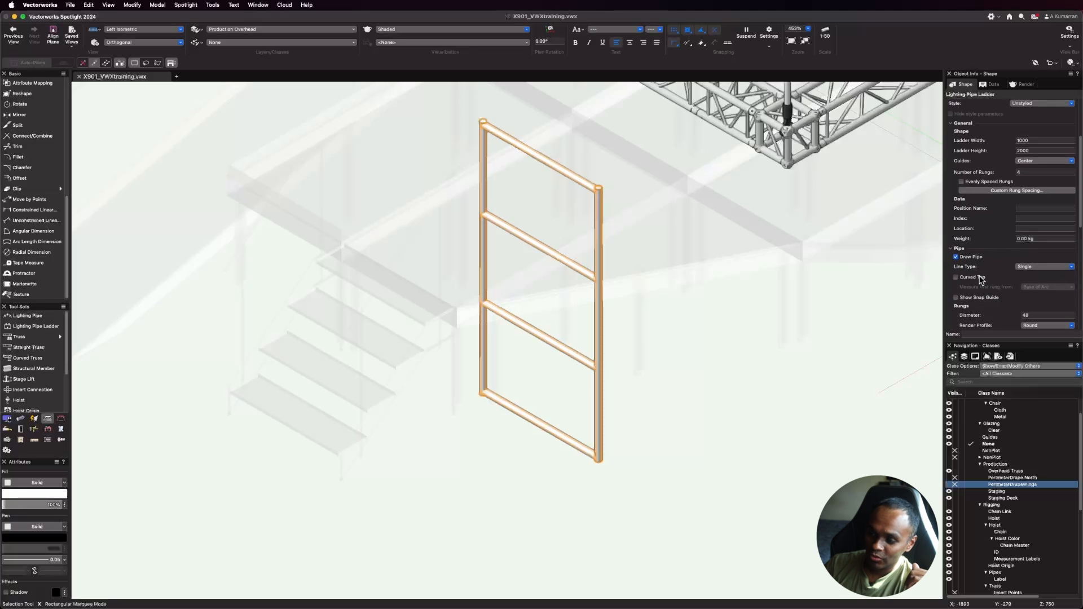
scroll(981, 279, down, 1)
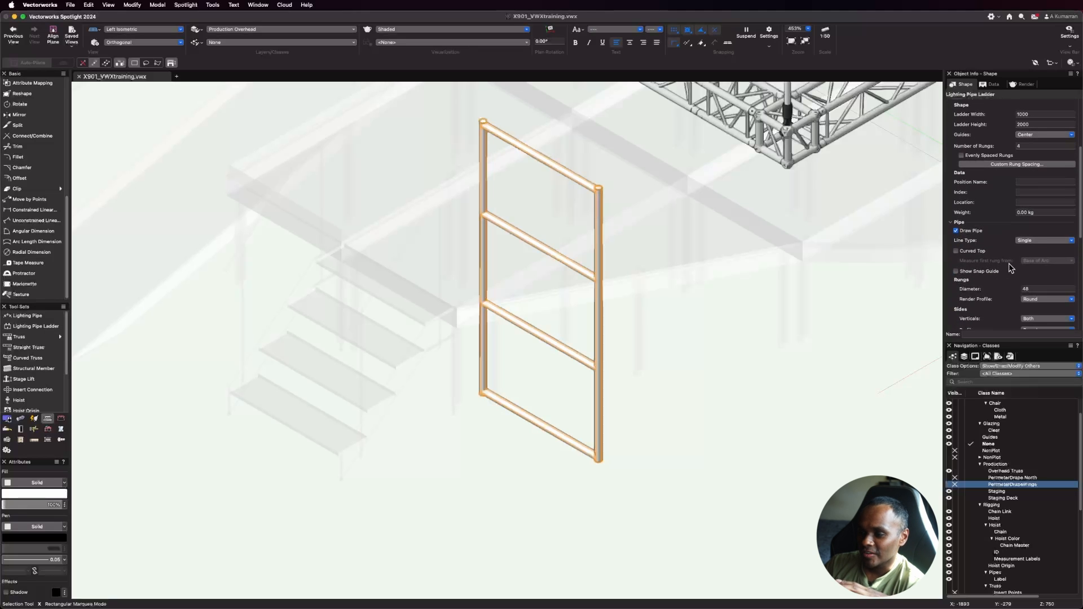
scroll(1009, 269, down, 1)
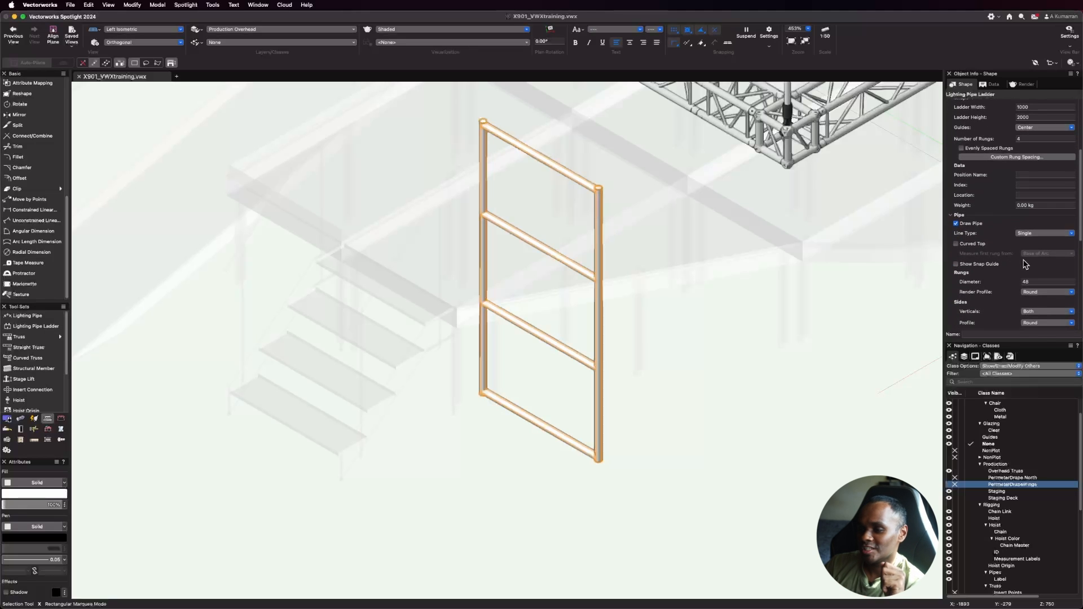
scroll(617, 333, up, 2)
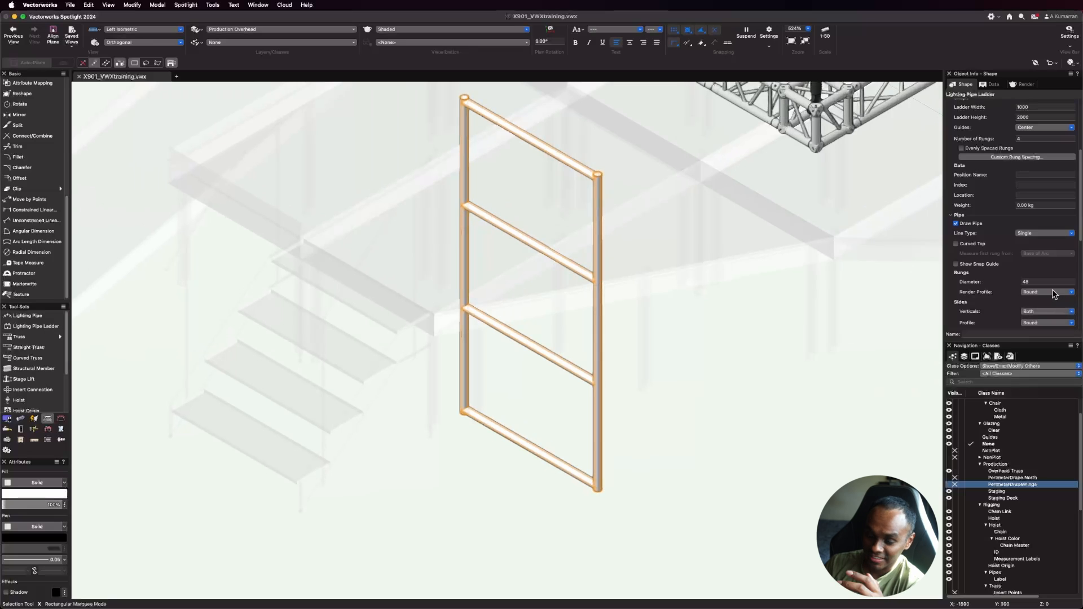
scroll(1045, 289, down, 2)
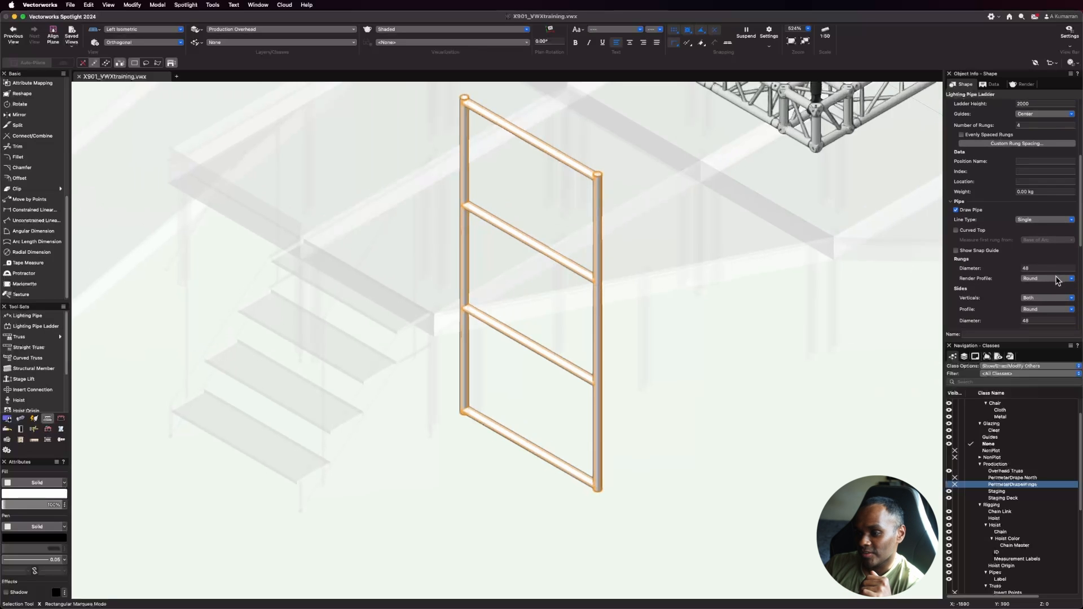
Step: Try the Square and Hexagonal render profiles on the ladder's rungs, and return to Round
click(1058, 280)
click(1045, 300)
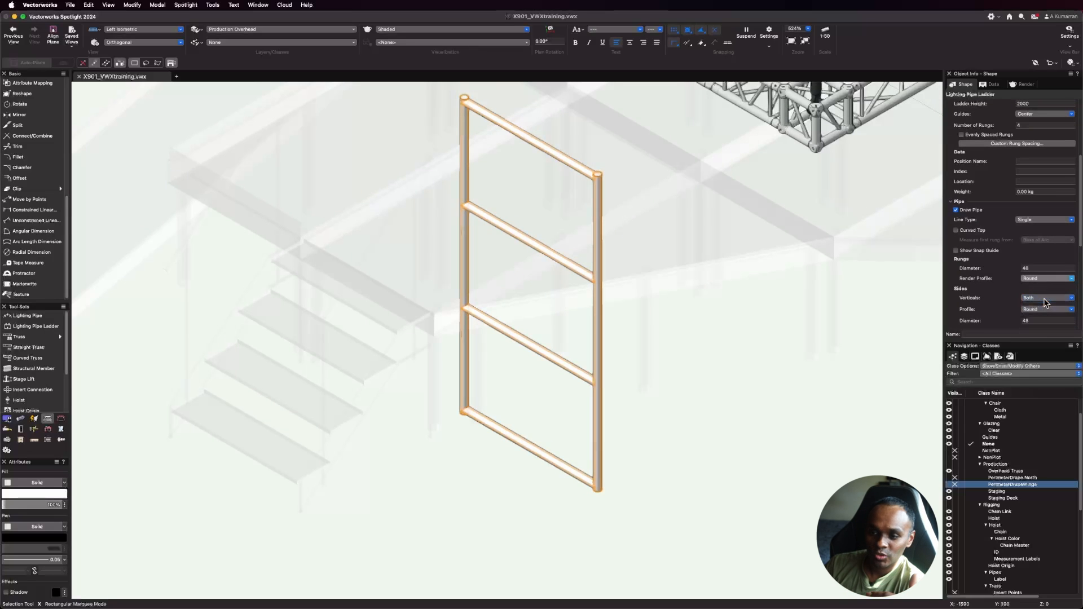
click(1050, 279)
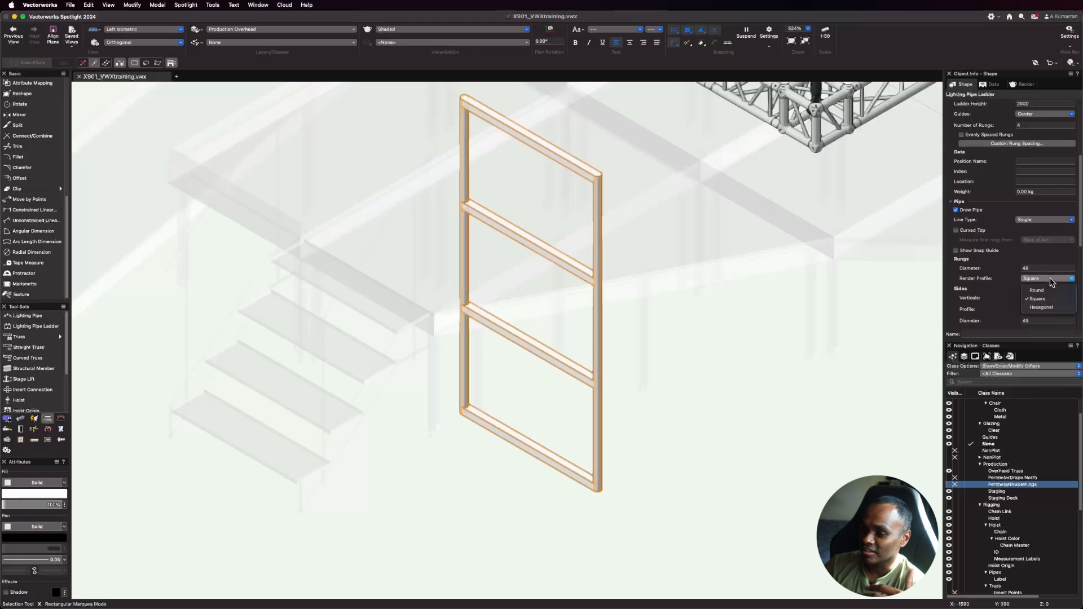
click(1049, 307)
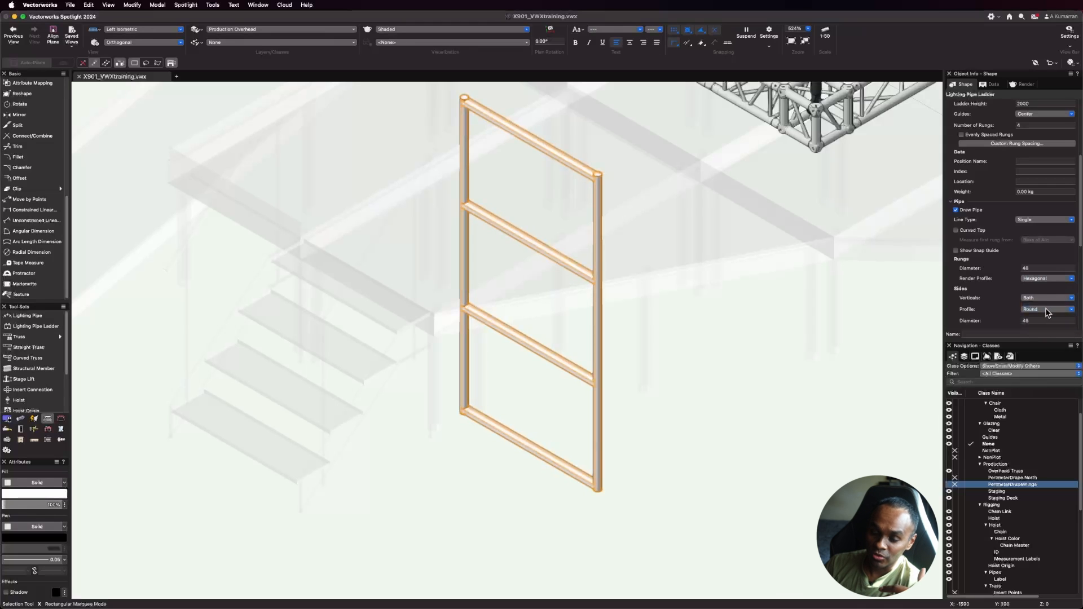
click(1045, 280)
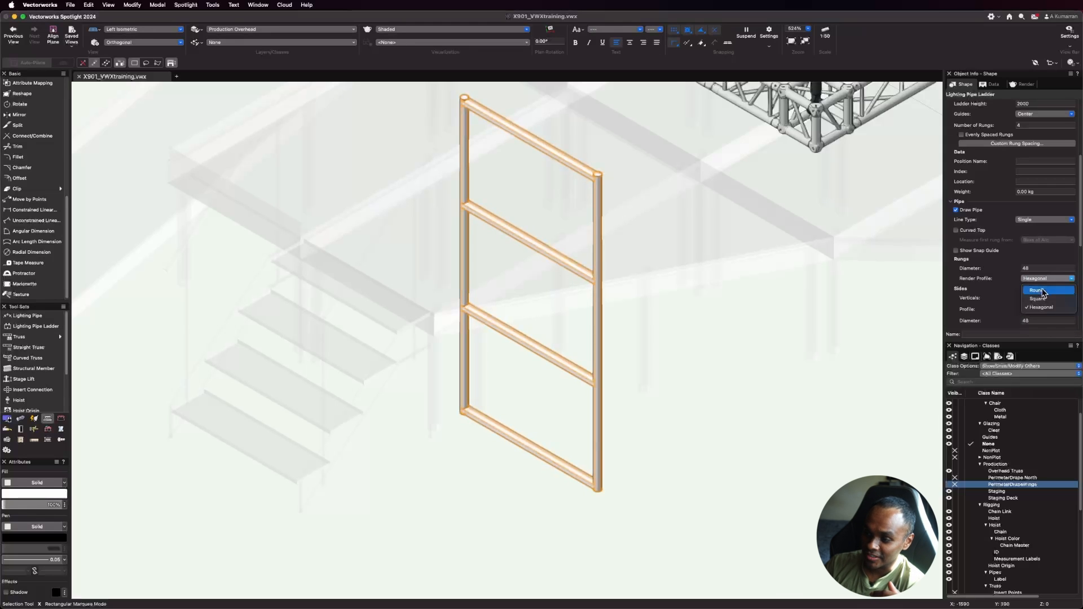
click(1043, 290)
Step: Try showing only the ladder's Left vertical, and restore the verticals to Both
scroll(452, 345, down, 3)
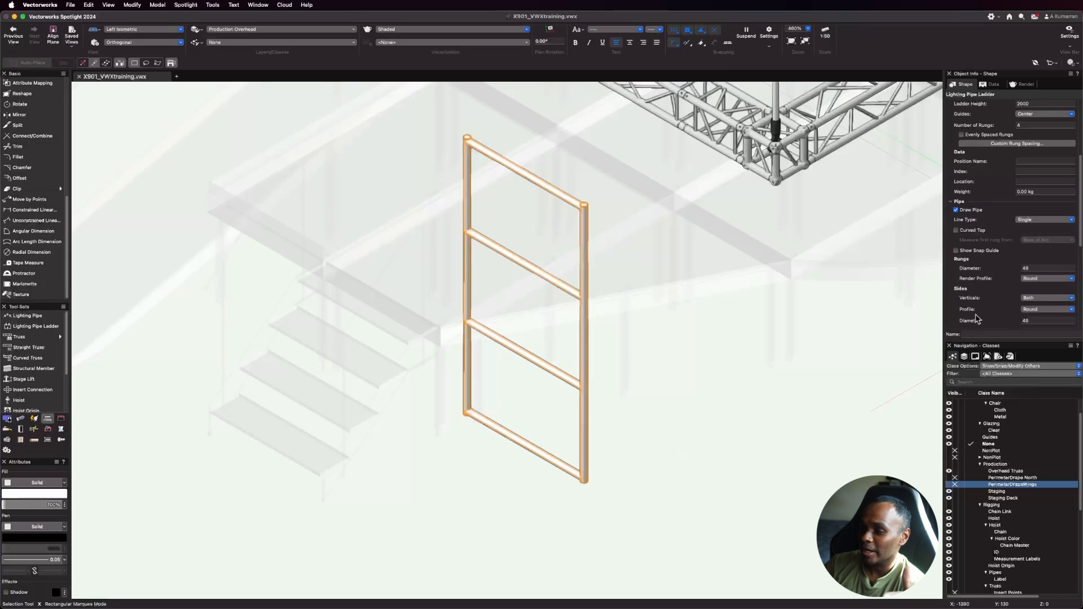
scroll(1047, 298, down, 1)
scroll(1047, 301, down, 1)
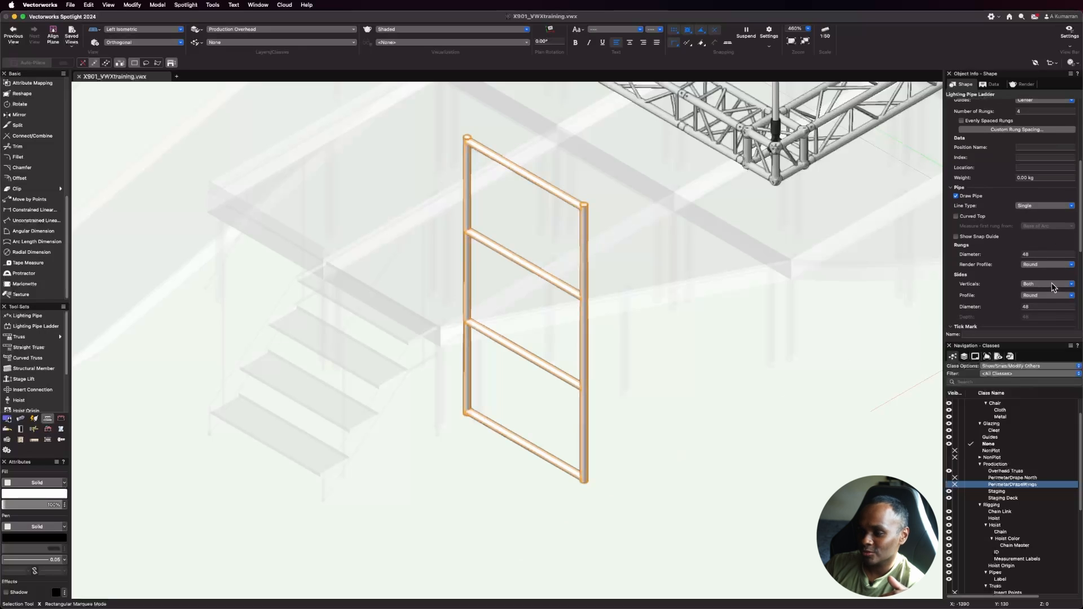
click(1045, 307)
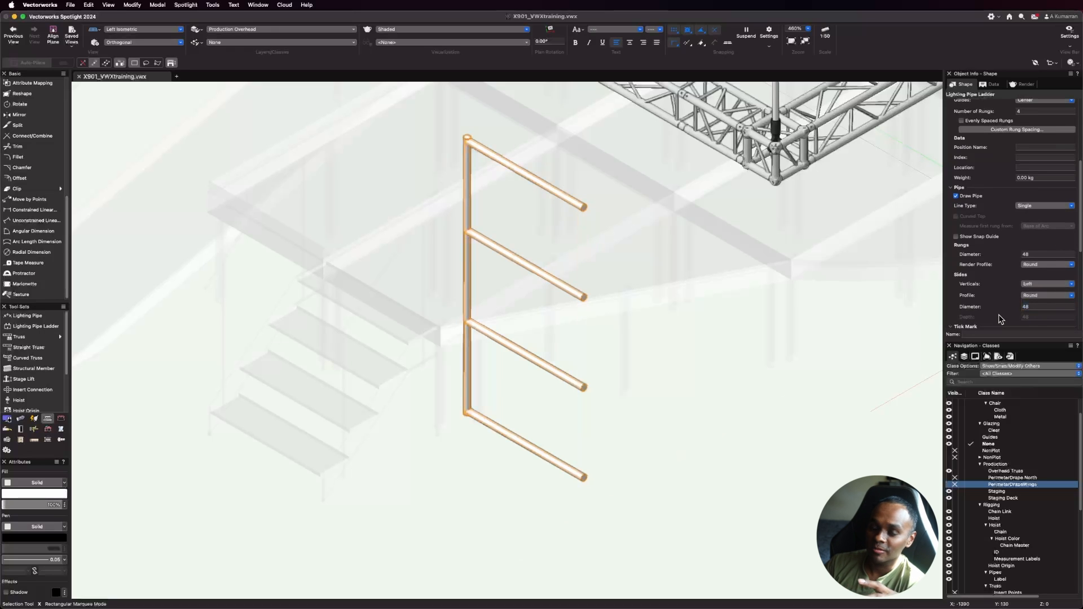
scroll(1045, 305, down, 3)
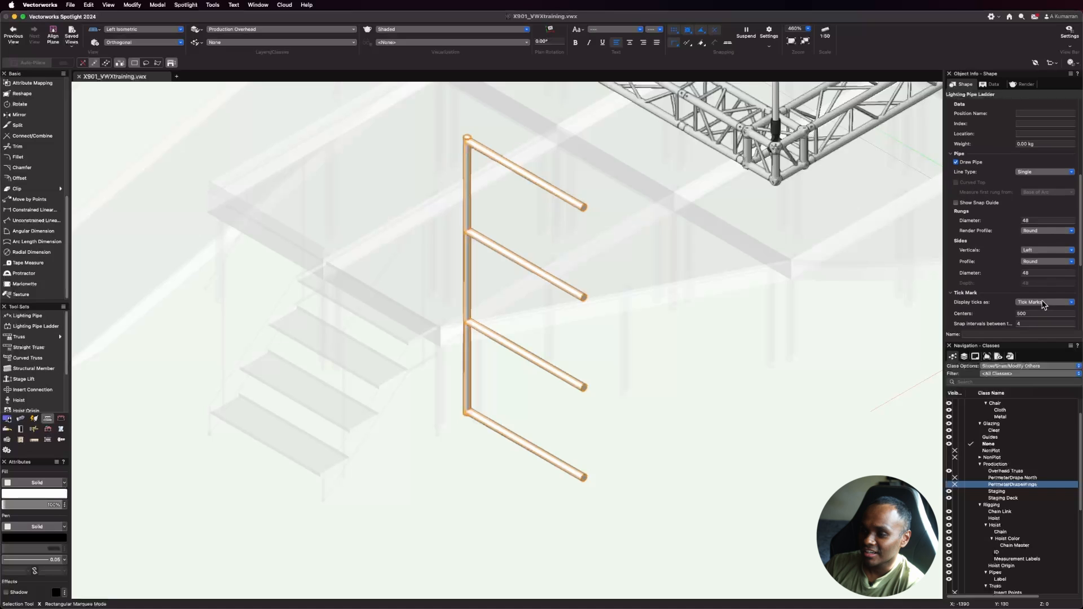
click(1066, 248)
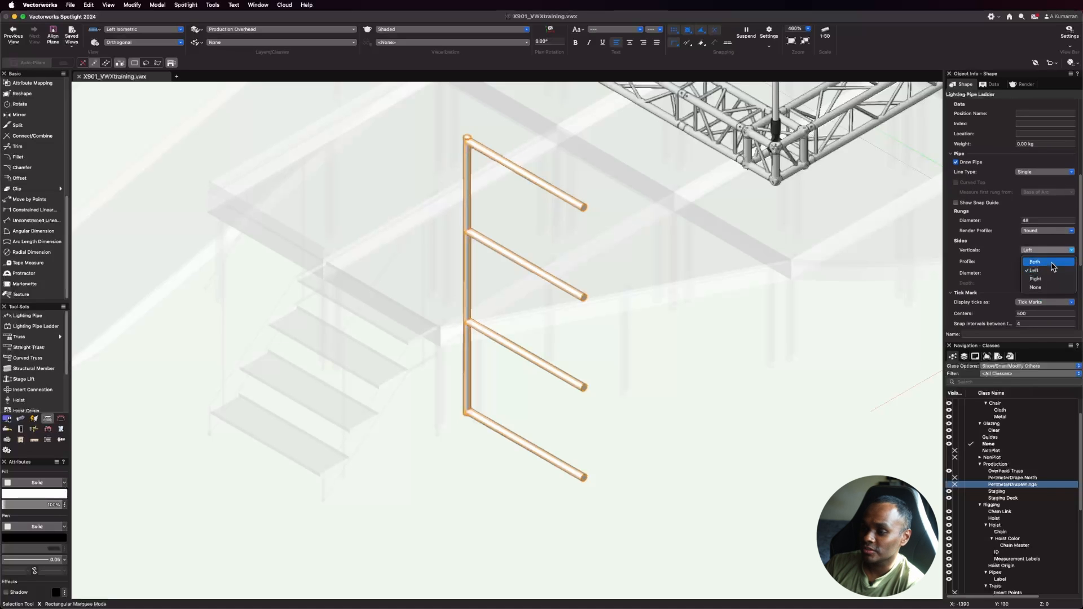
click(1048, 264)
Step: Assign standard classes to the ladder's parts using the class prefix Rigging-Pipes
scroll(1043, 263, down, 5)
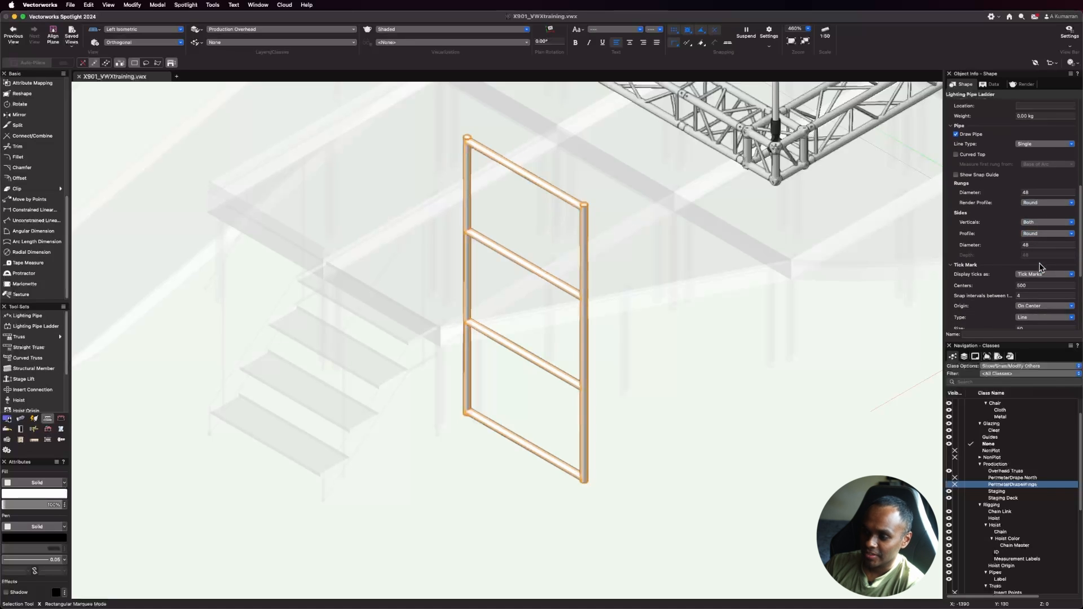
scroll(1037, 262, down, 7)
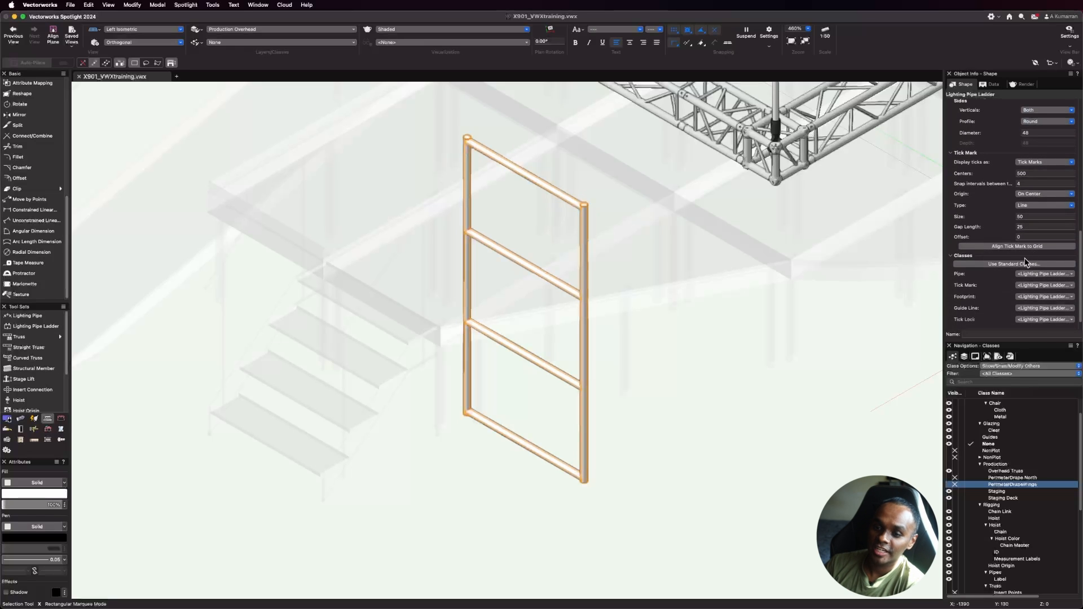
scroll(1029, 263, down, 1)
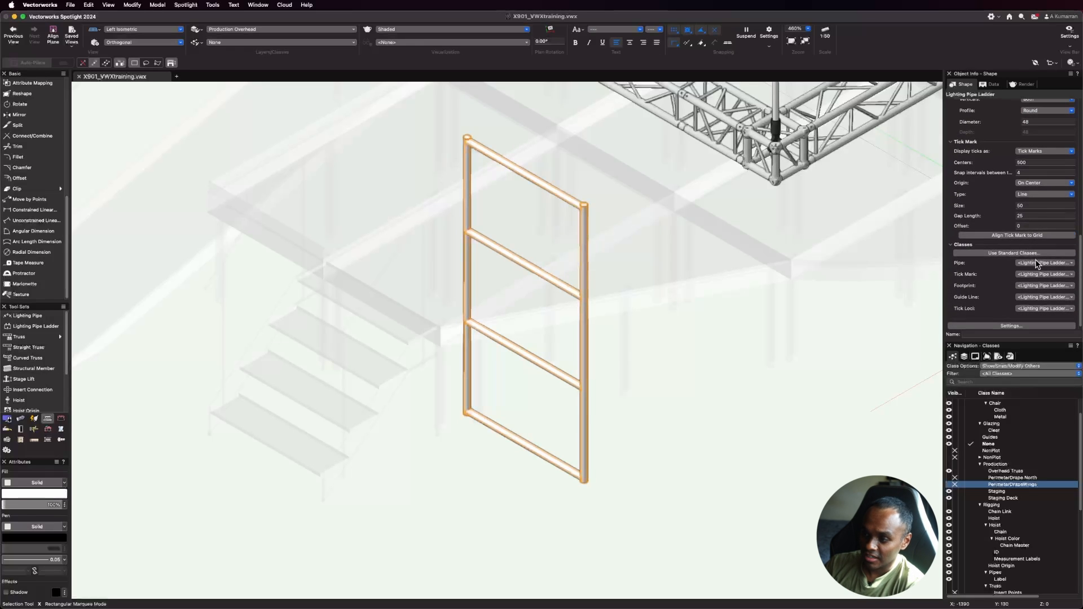
click(1030, 255)
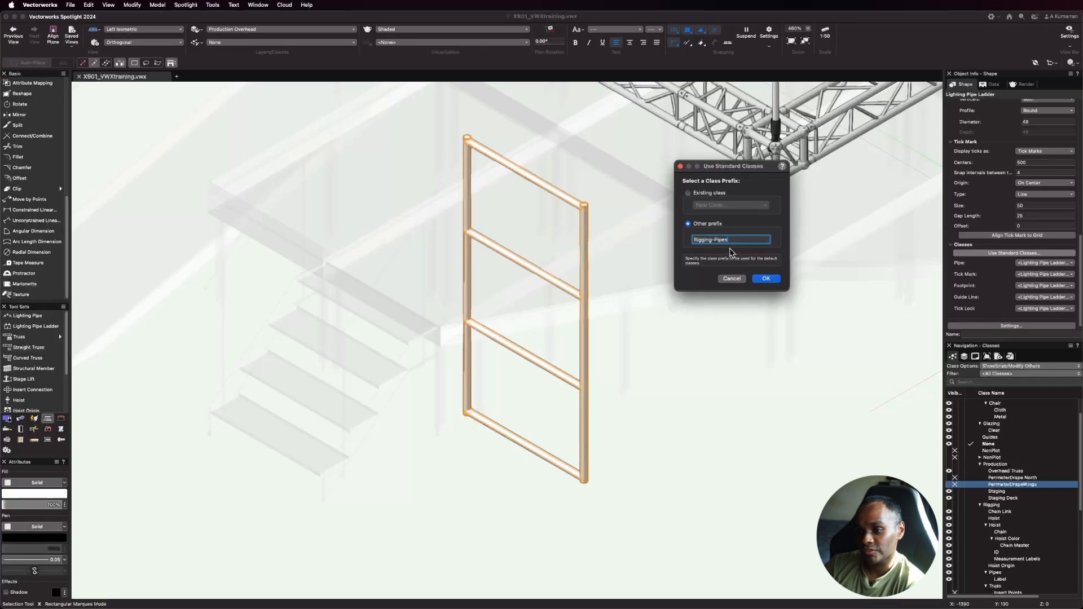
click(766, 278)
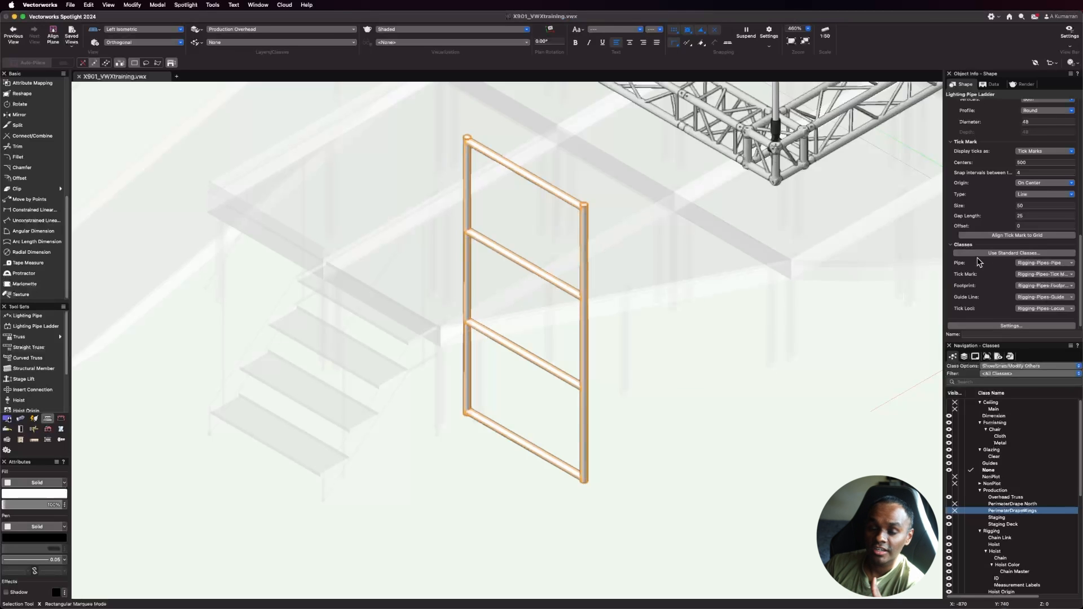
Step: Create a new class named Production-Staging Ladders and assign it to the selected lighting pipe ladder
scroll(980, 263, down, 1)
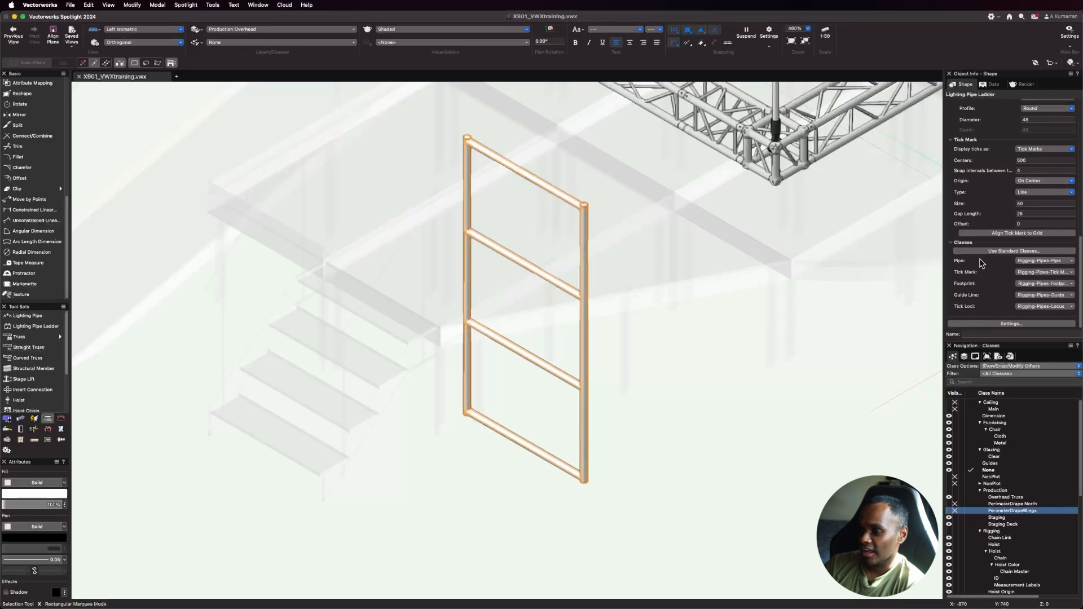
scroll(806, 367, down, 1)
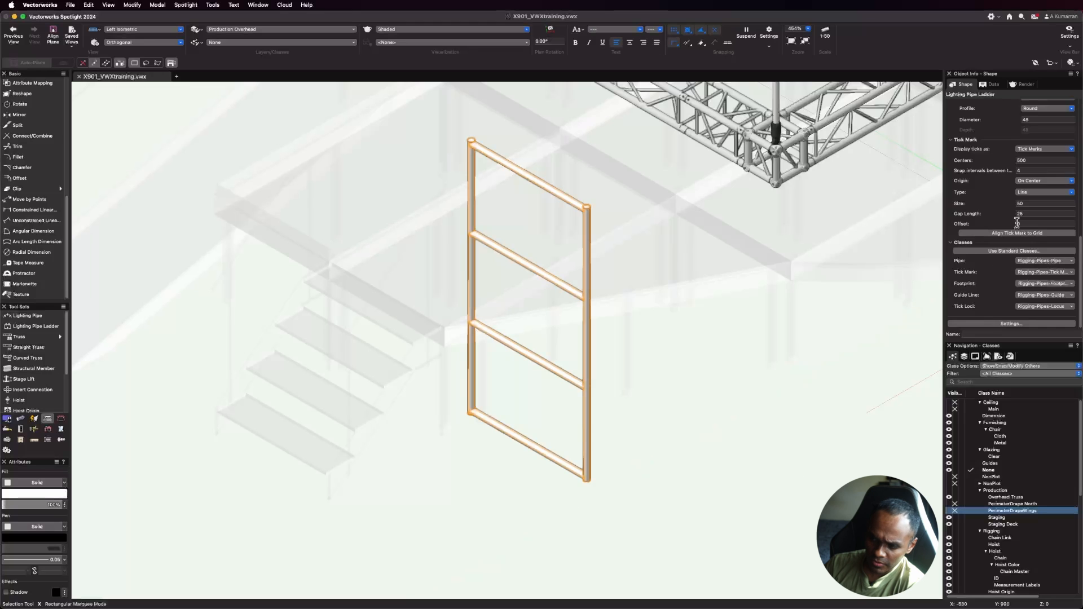
scroll(1017, 223, up, 10)
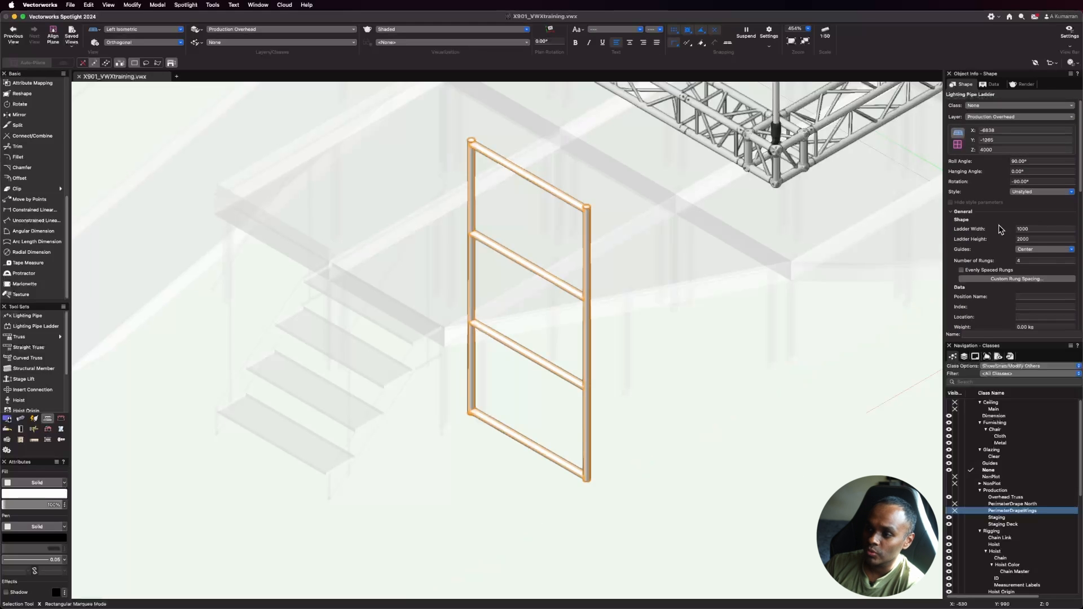
click(983, 105)
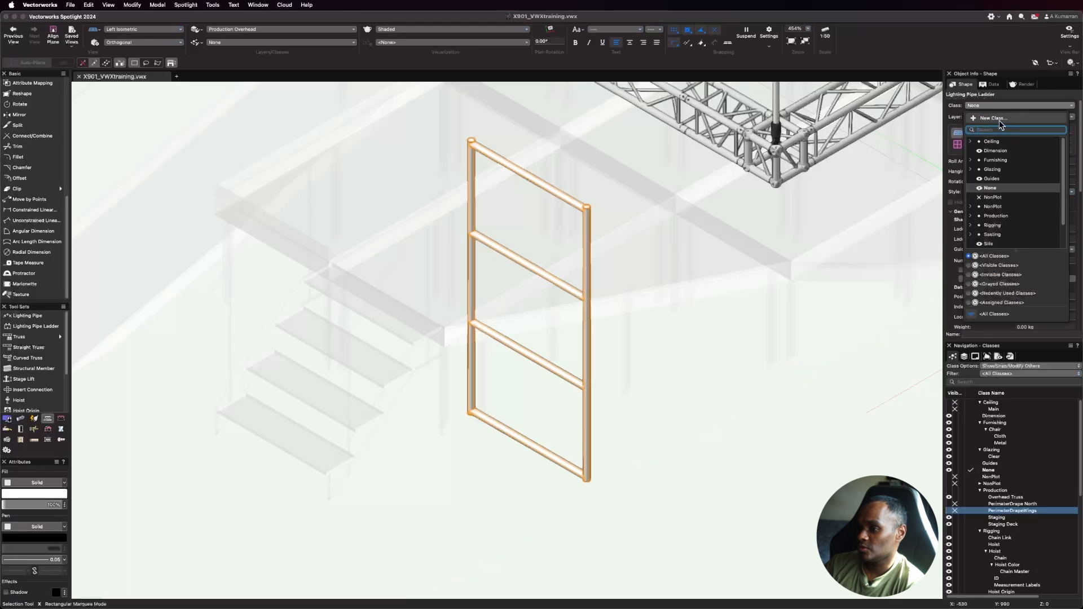
click(993, 118)
text(Producti)
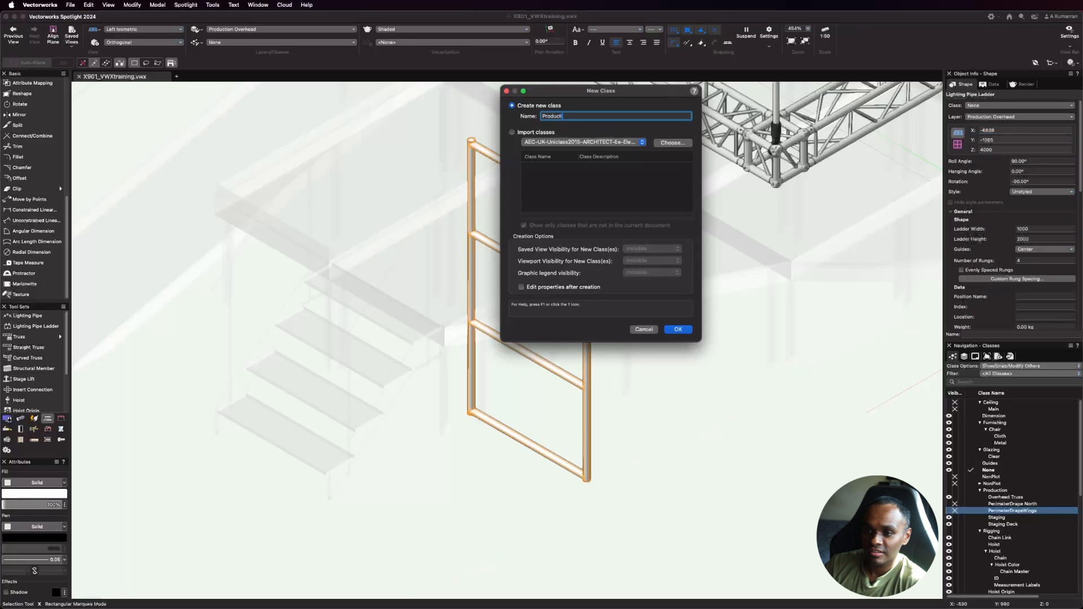
text(on-Staging Ladders)
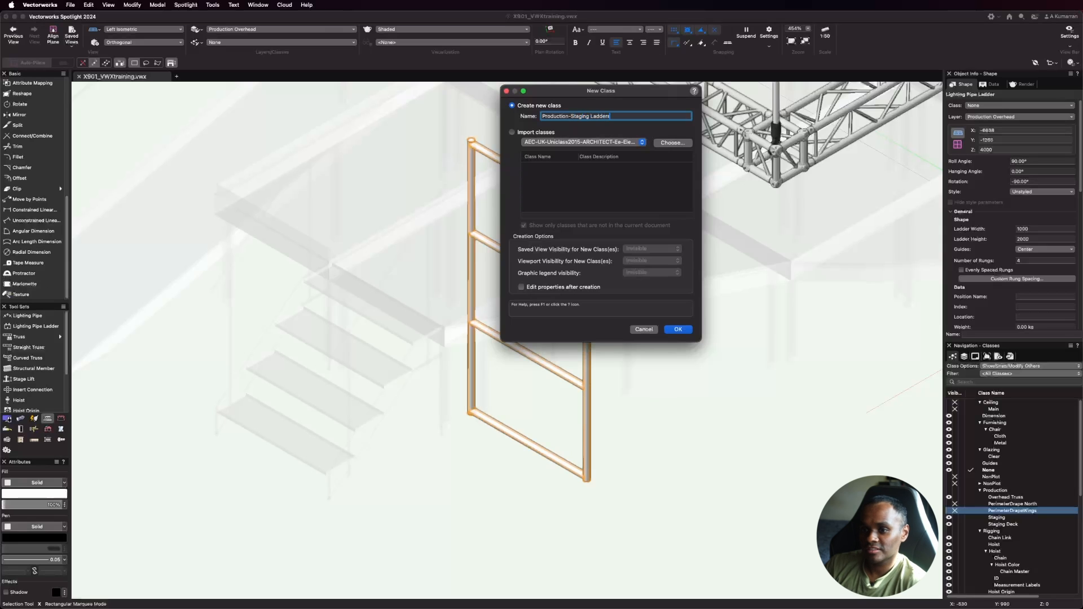
key(Return)
scroll(1056, 244, down, 1)
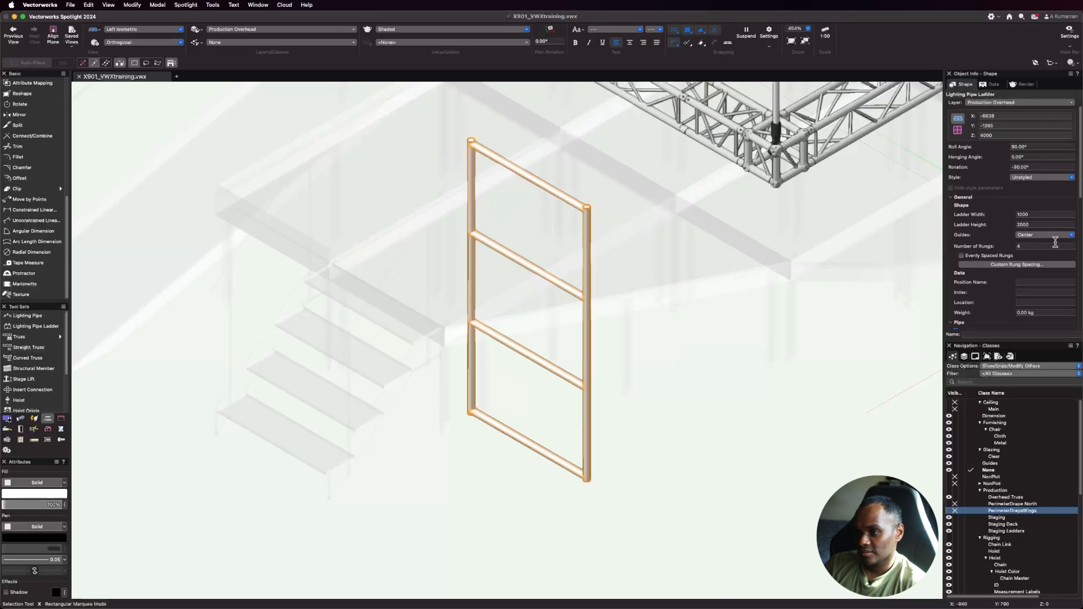
scroll(926, 236, down, 3)
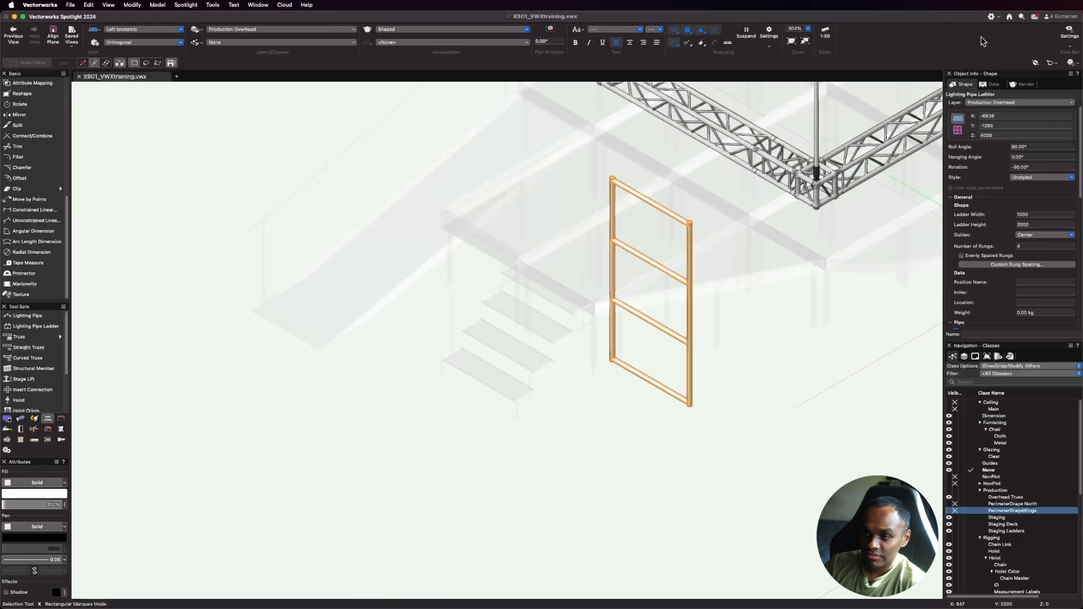
Step: Set the ladder's Z position to 4800 to raise it just below the overhead truss
click(151, 30)
click(129, 115)
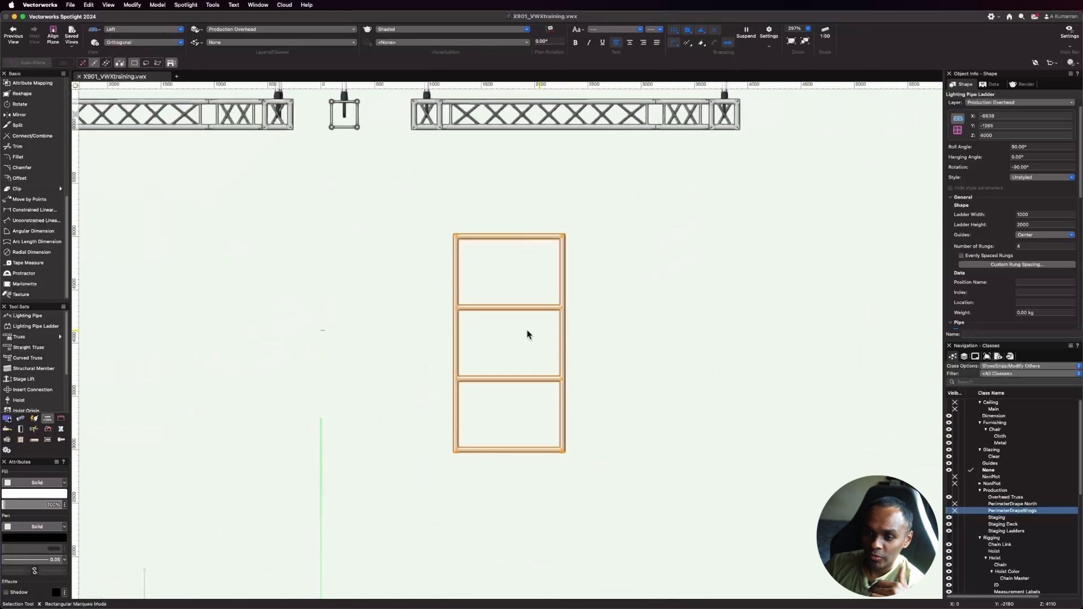
double_click(996, 136)
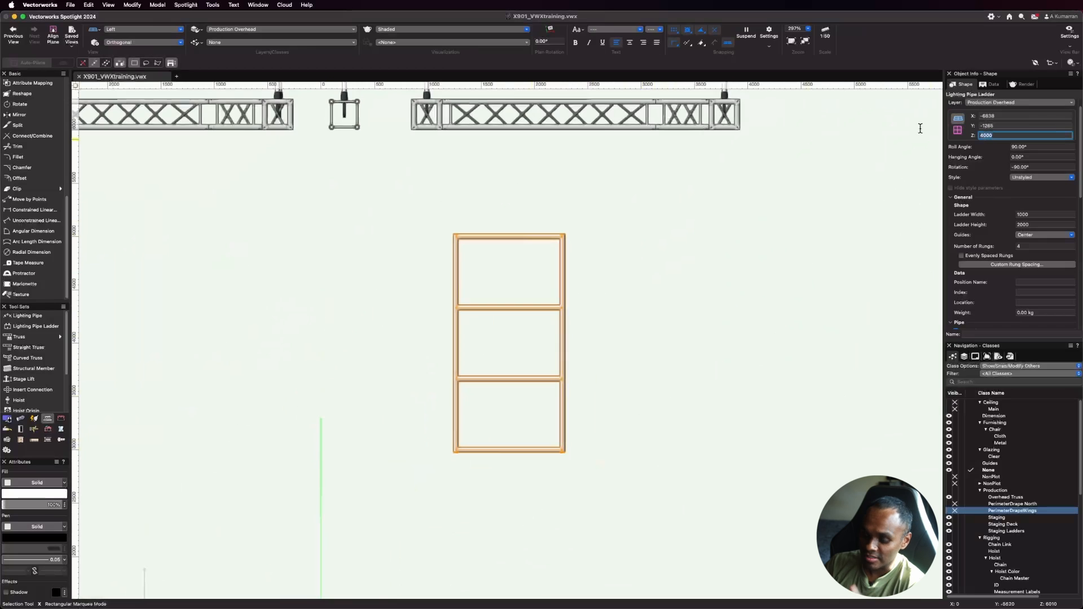
text(48)
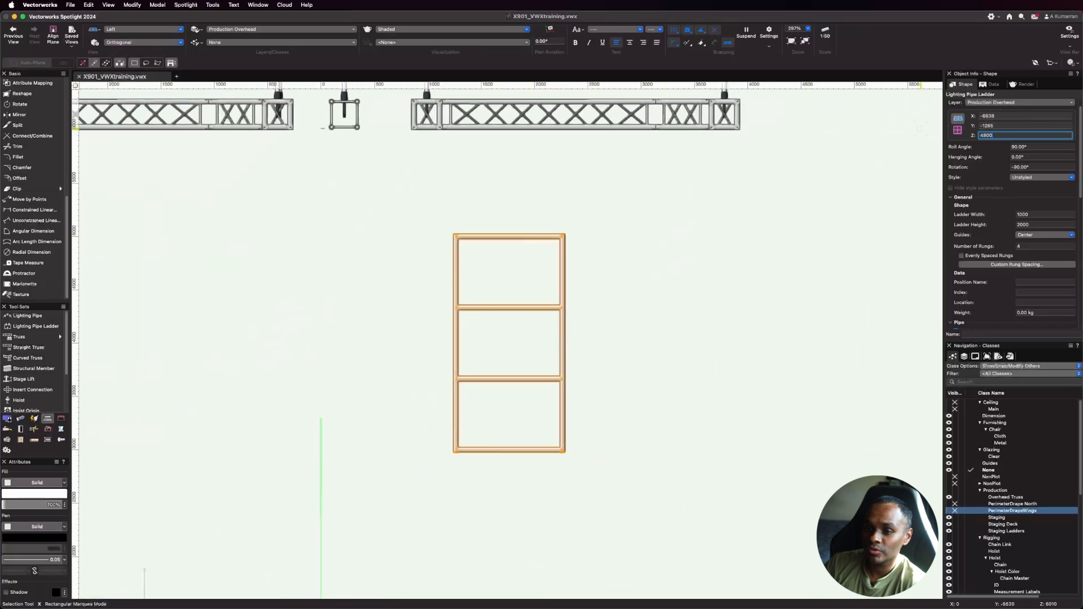
text(00)
key(Return)
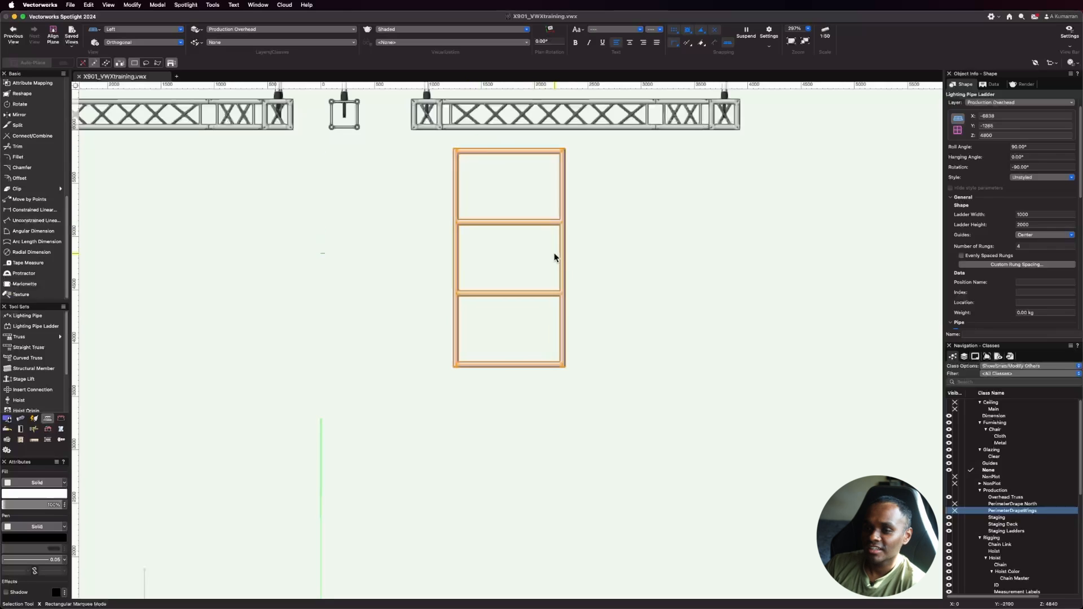
scroll(542, 226, down, 2)
scroll(500, 174, up, 5)
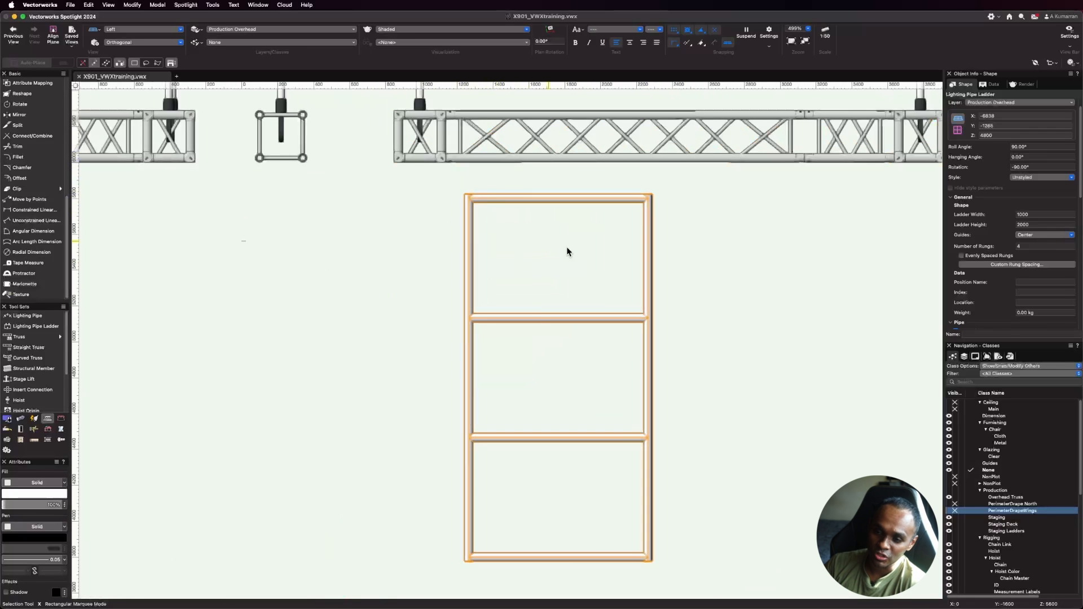
scroll(567, 251, down, 2)
click(144, 30)
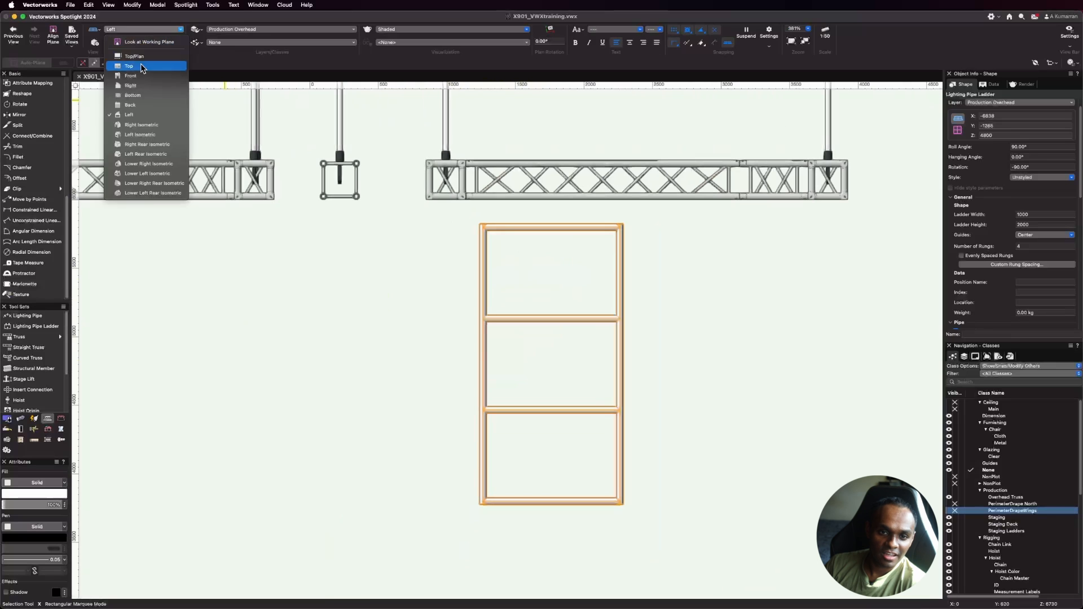
click(140, 134)
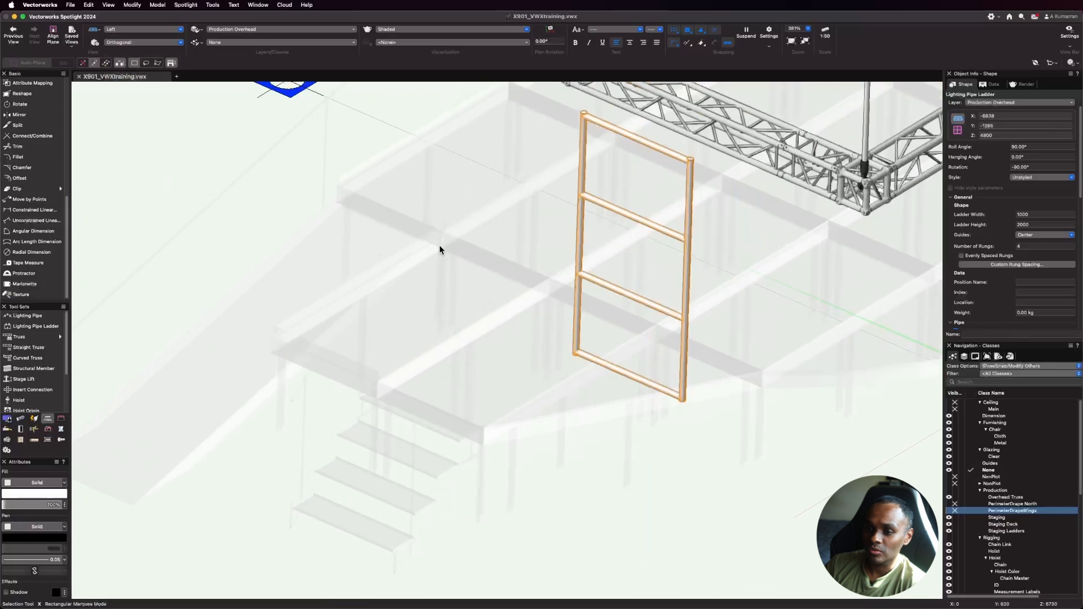
scroll(497, 406, down, 6)
scroll(495, 406, up, 2)
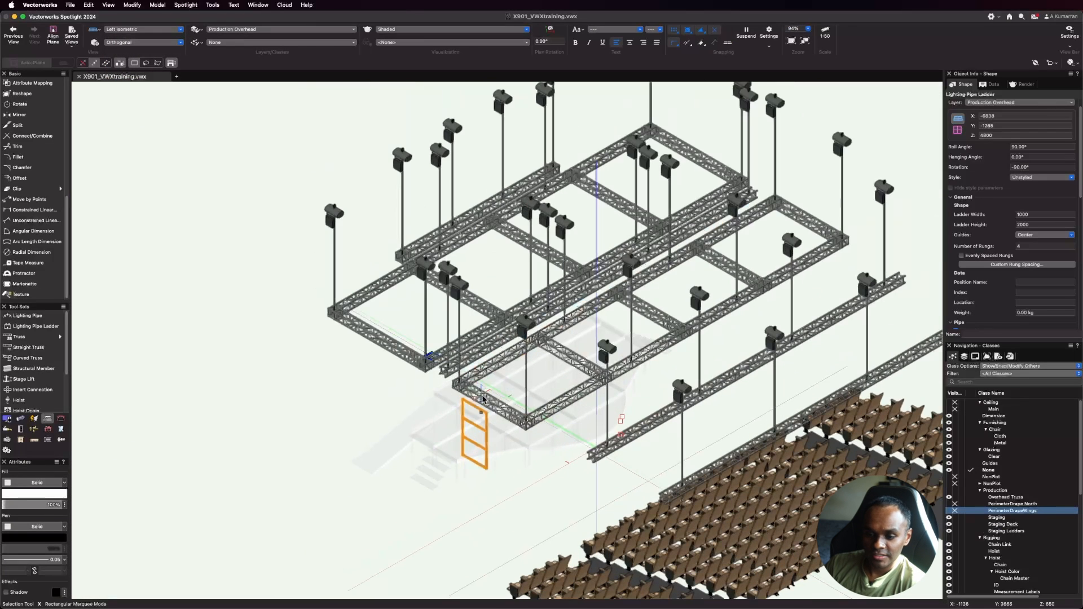
Step: In Top/Plan, mirror a duplicate of the ladder across the central truss's vertical centreline to the opposite side truss near hoist M20
click(157, 34)
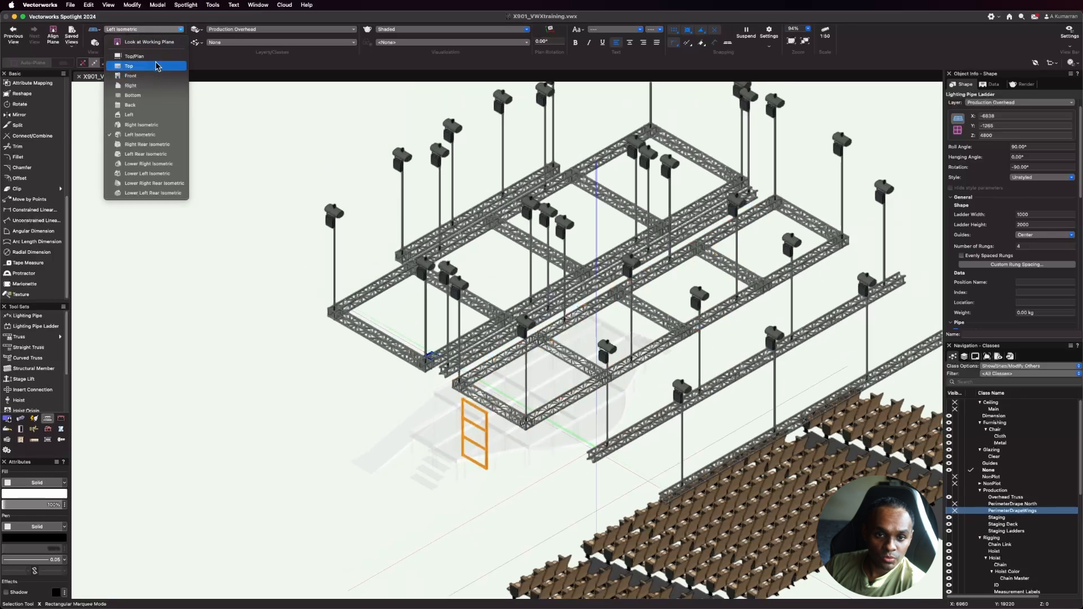
click(159, 61)
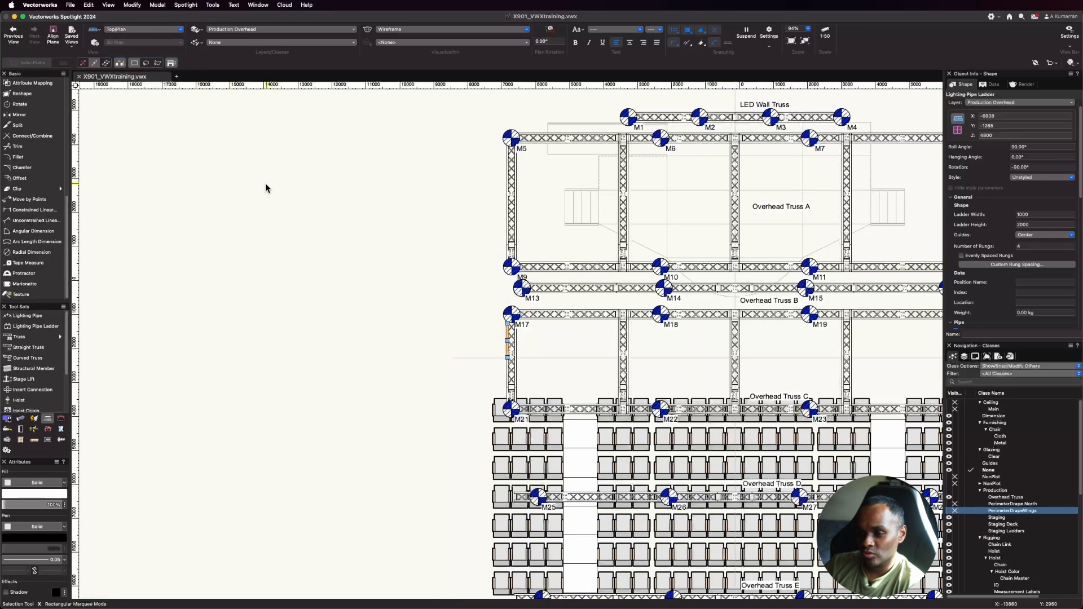
scroll(267, 188, down, 1)
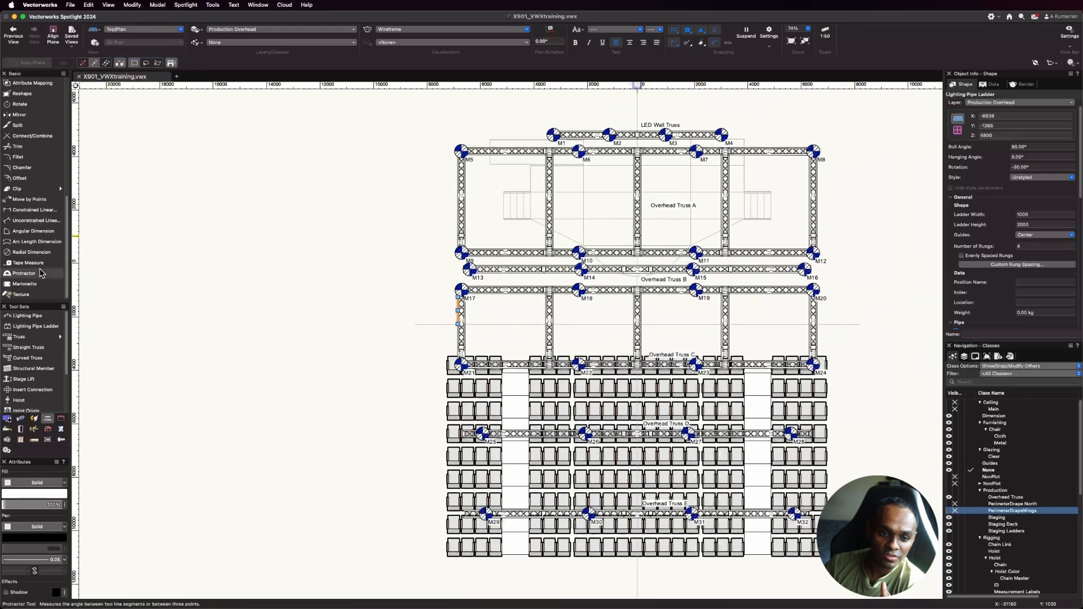
scroll(32, 170, up, 3)
click(32, 148)
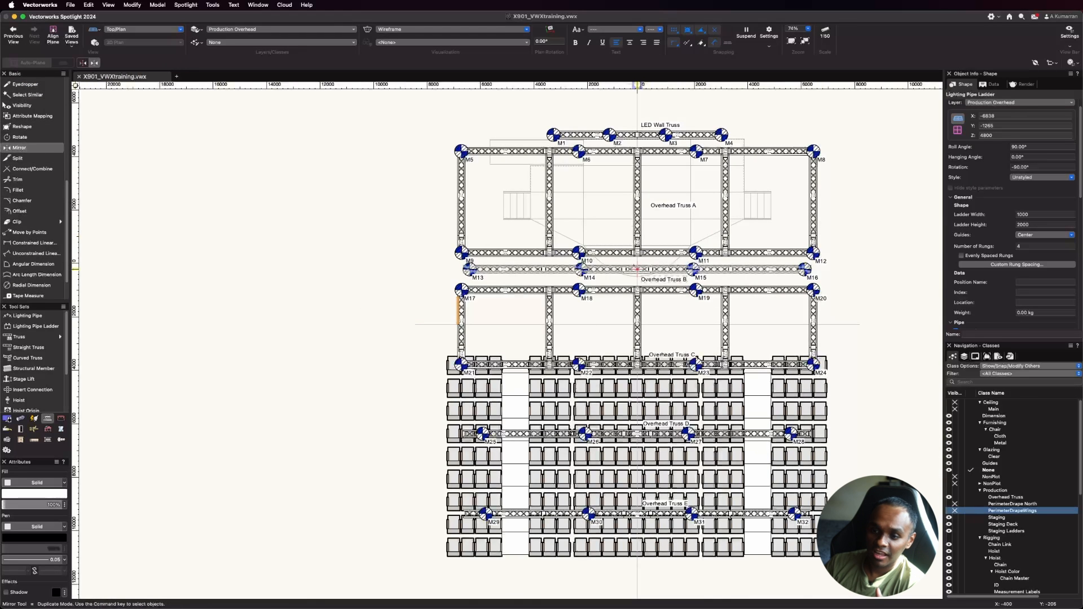
scroll(631, 337, up, 7)
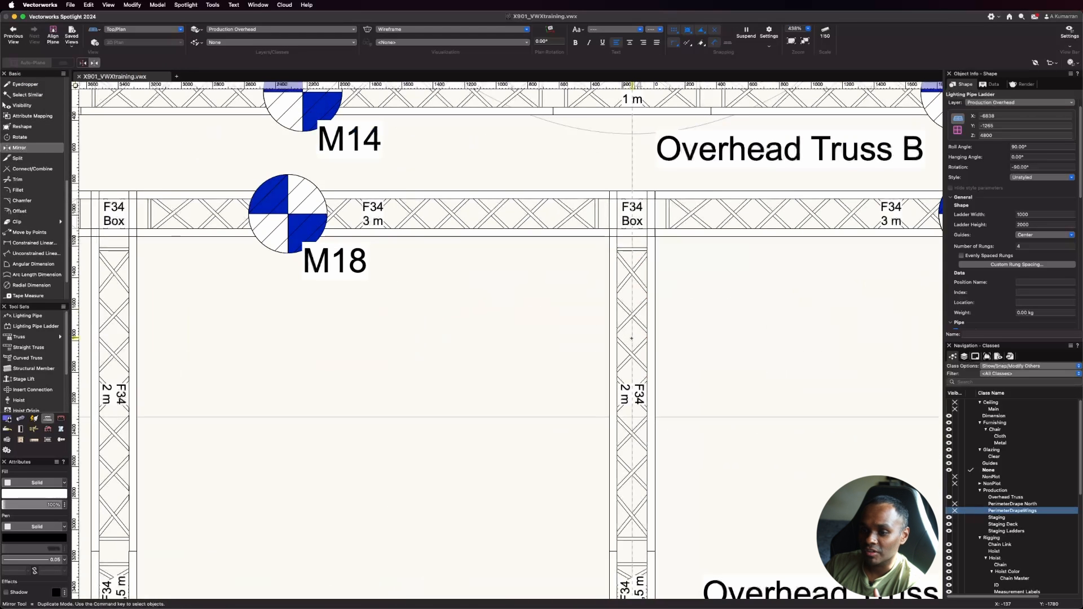
click(632, 338)
click(632, 170)
scroll(507, 198, down, 5)
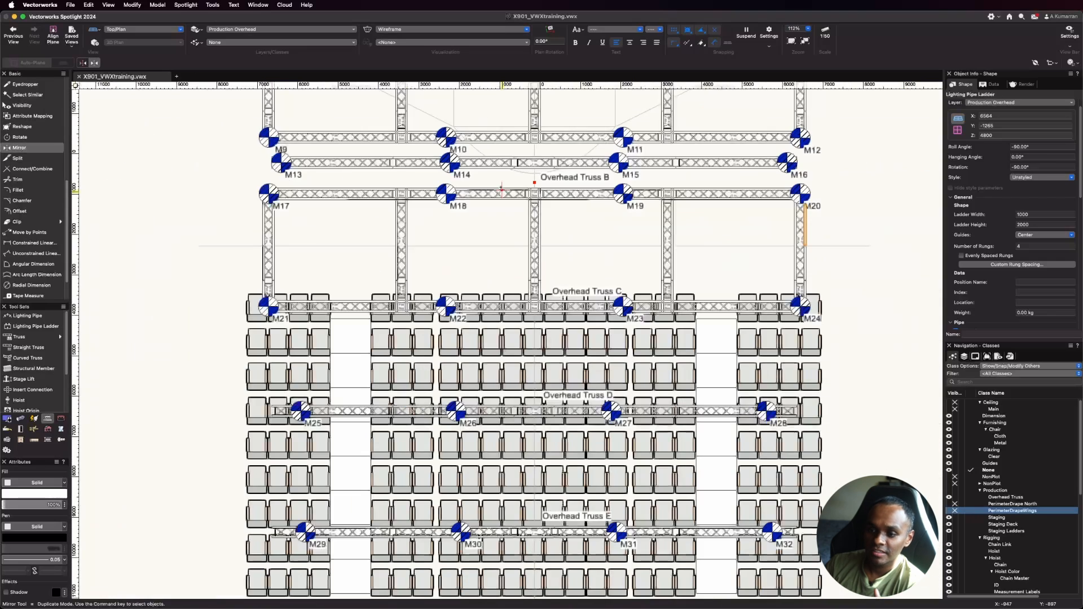
key(x)
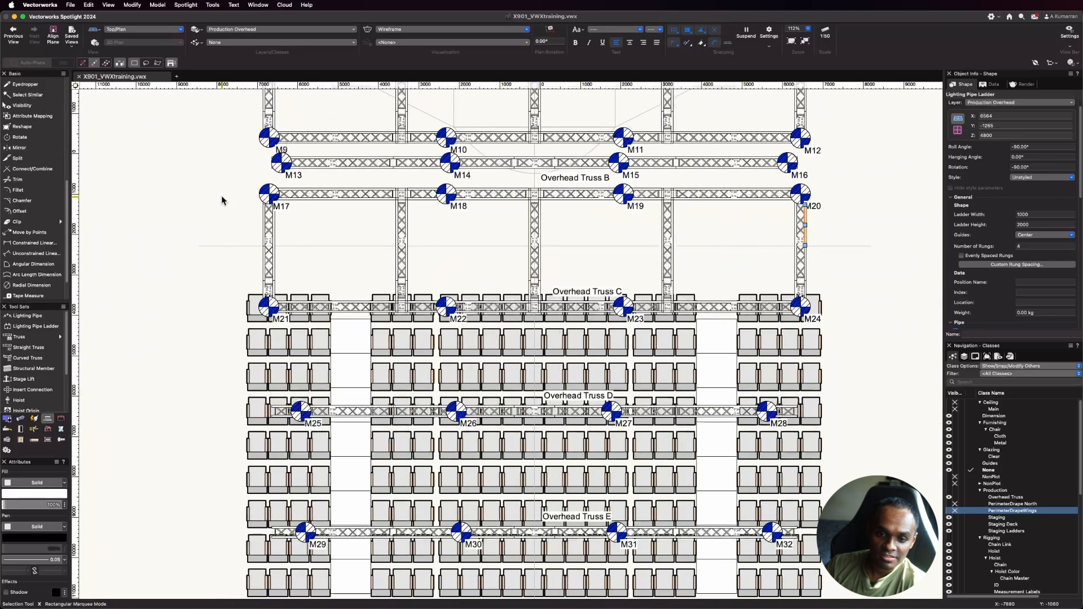
Step: Select both ladders and duplicate them with Move by Points about 3167 mm upward in plan, onto Overhead Truss A near M9 and M12
drag(216, 189, 289, 259)
drag(847, 196, 805, 251)
scroll(675, 349, down, 2)
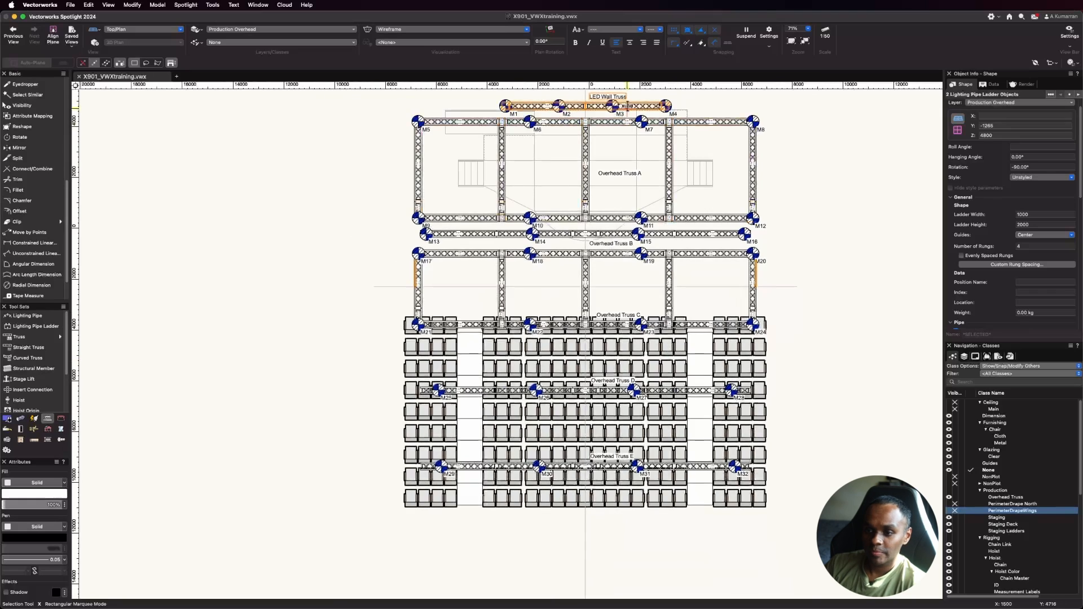
scroll(627, 96, up, 2)
scroll(626, 96, up, 1)
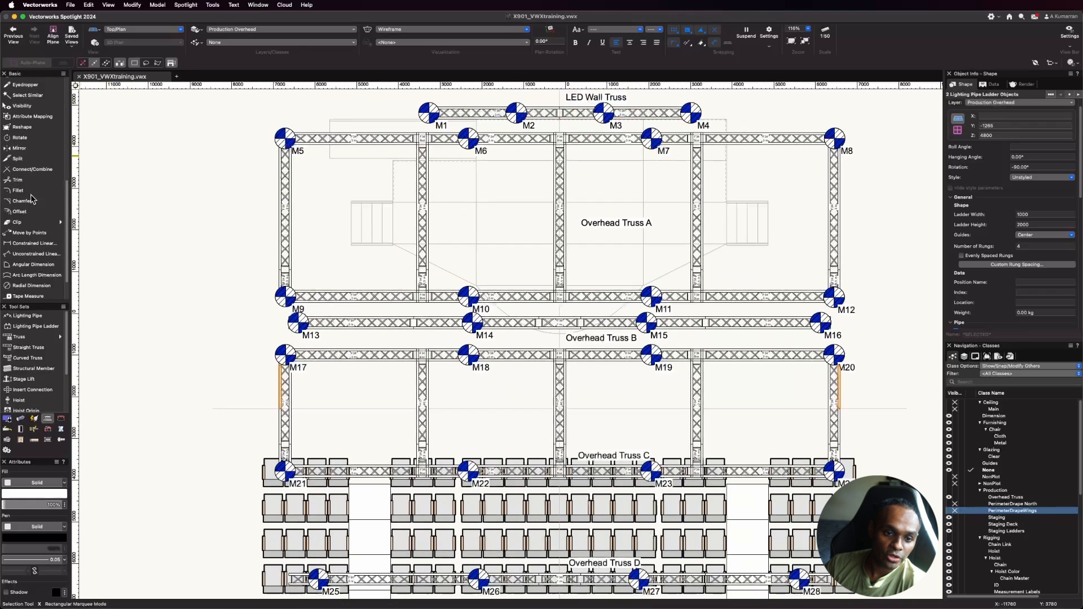
click(33, 231)
scroll(289, 364, up, 5)
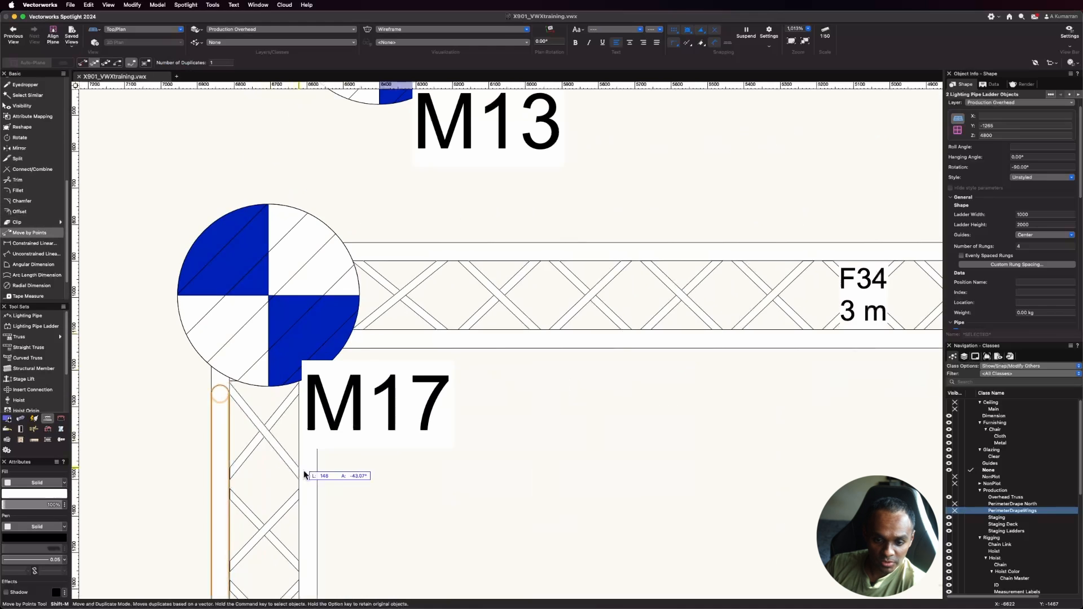
scroll(305, 475, down, 5)
scroll(280, 232, up, 5)
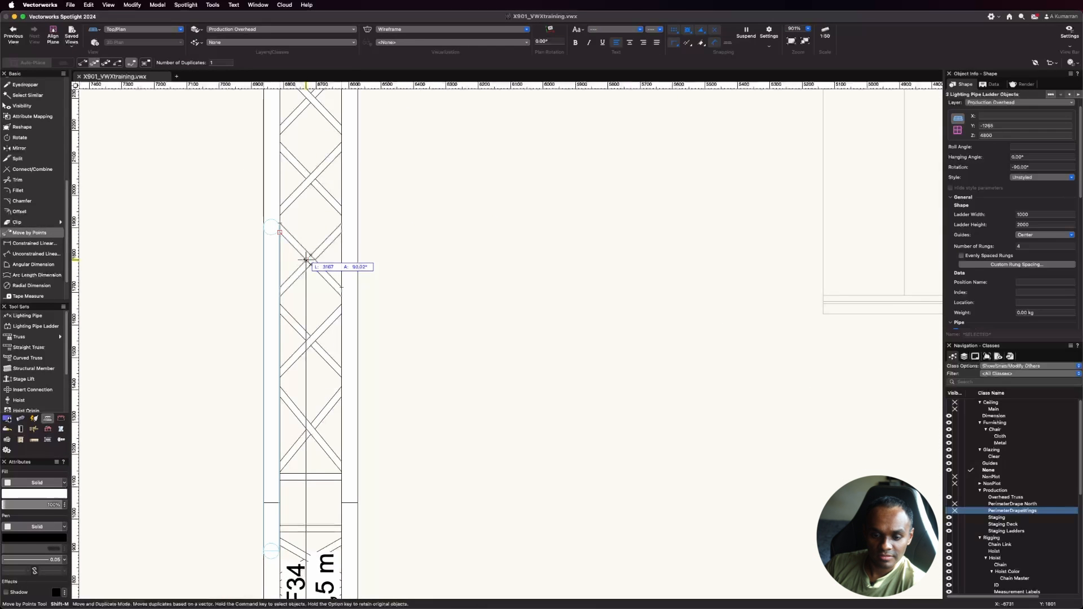
click(305, 260)
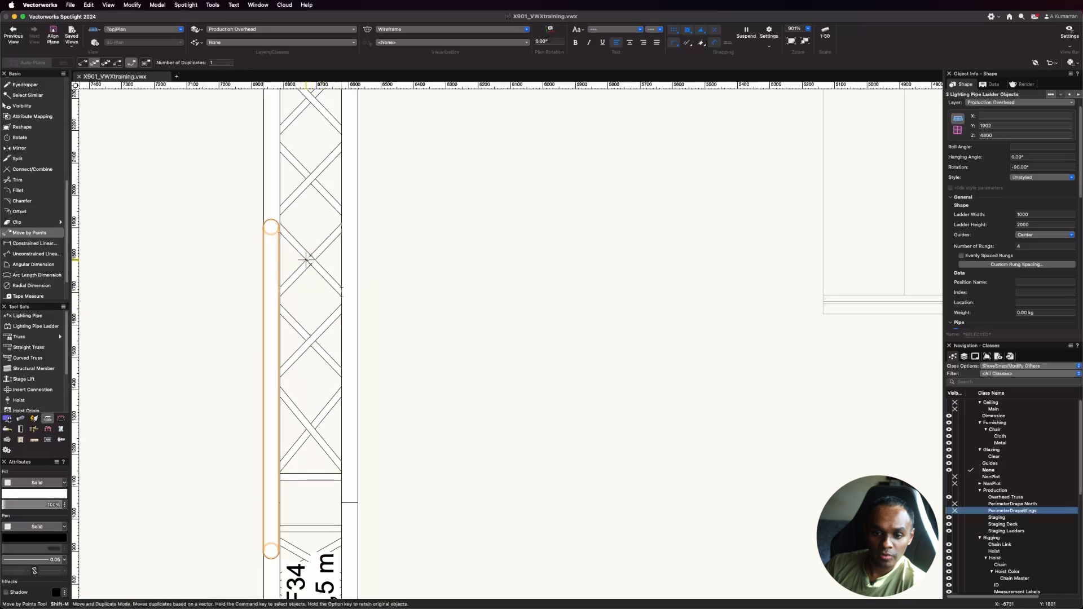
Step: Duplicate the new ladder pair about 2022 mm further along Overhead Truss A's side trusses, near hoists M5 and M8
click(305, 260)
scroll(319, 282, down, 5)
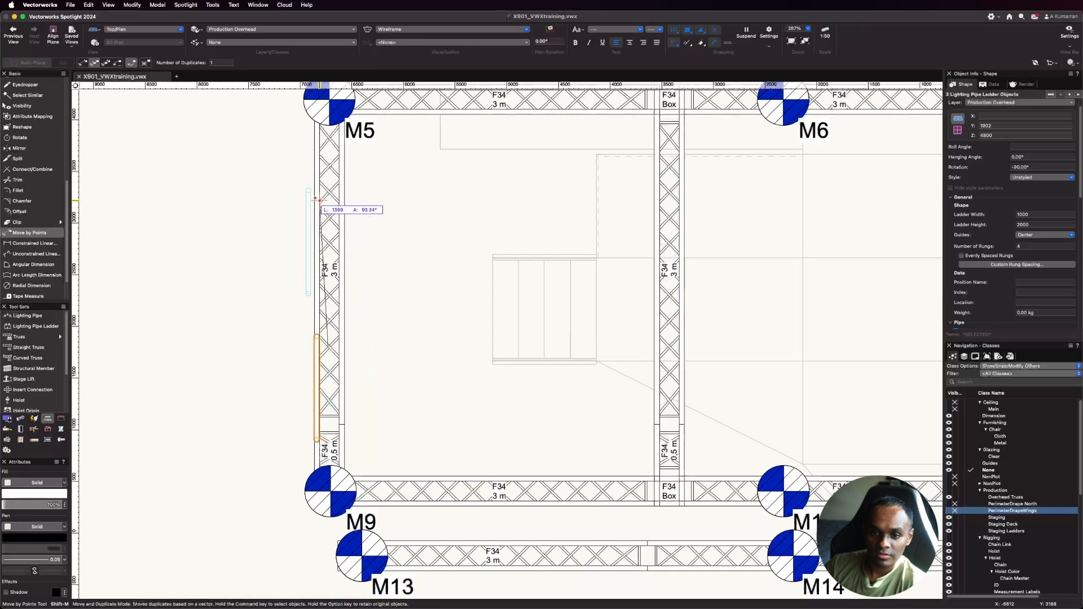
scroll(332, 135, up, 5)
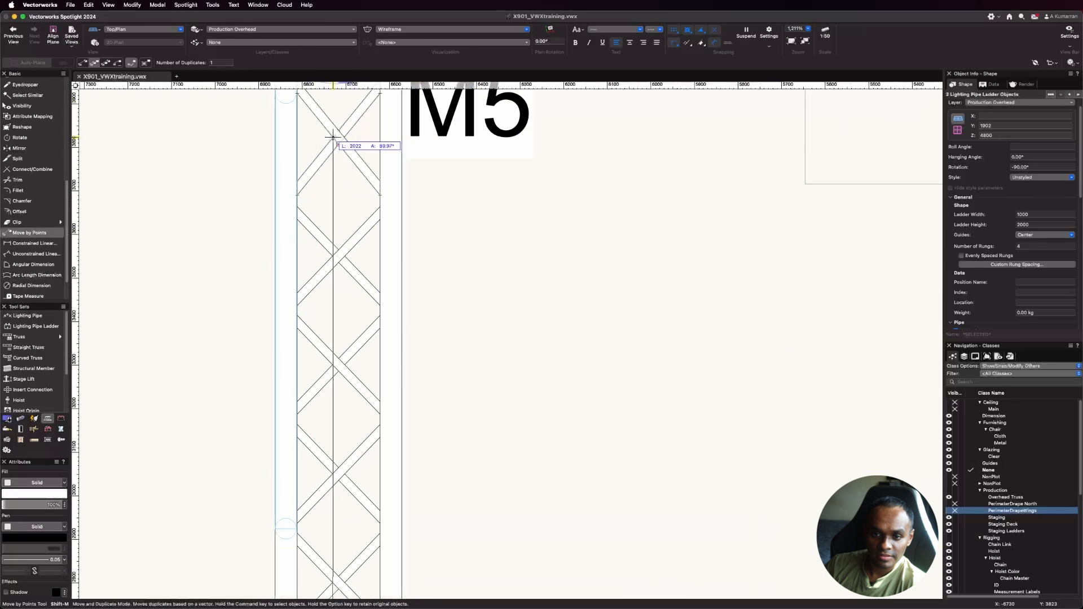
click(333, 137)
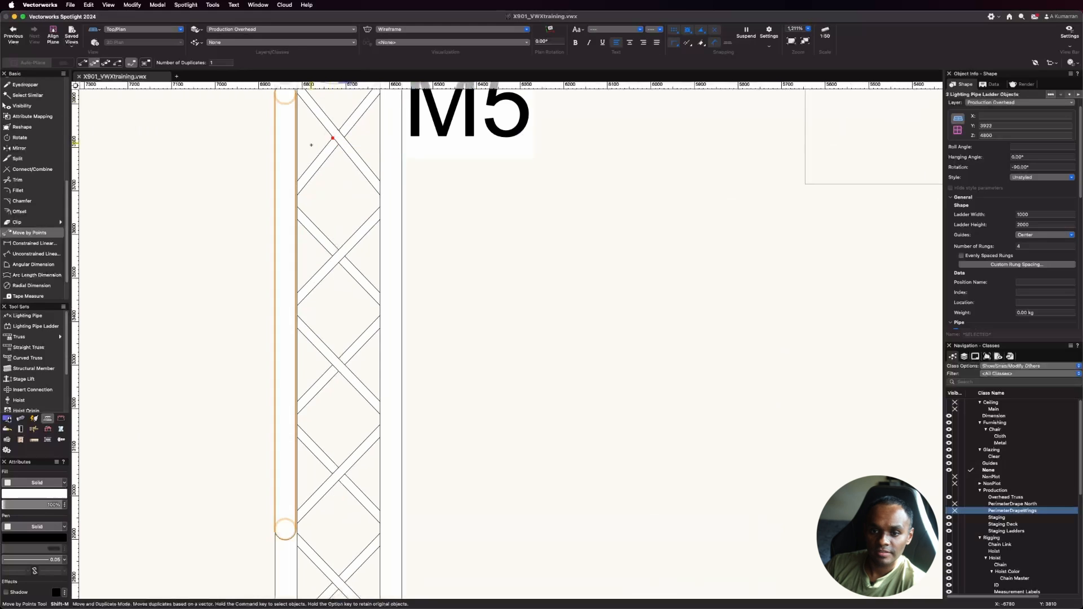
scroll(265, 169, down, 10)
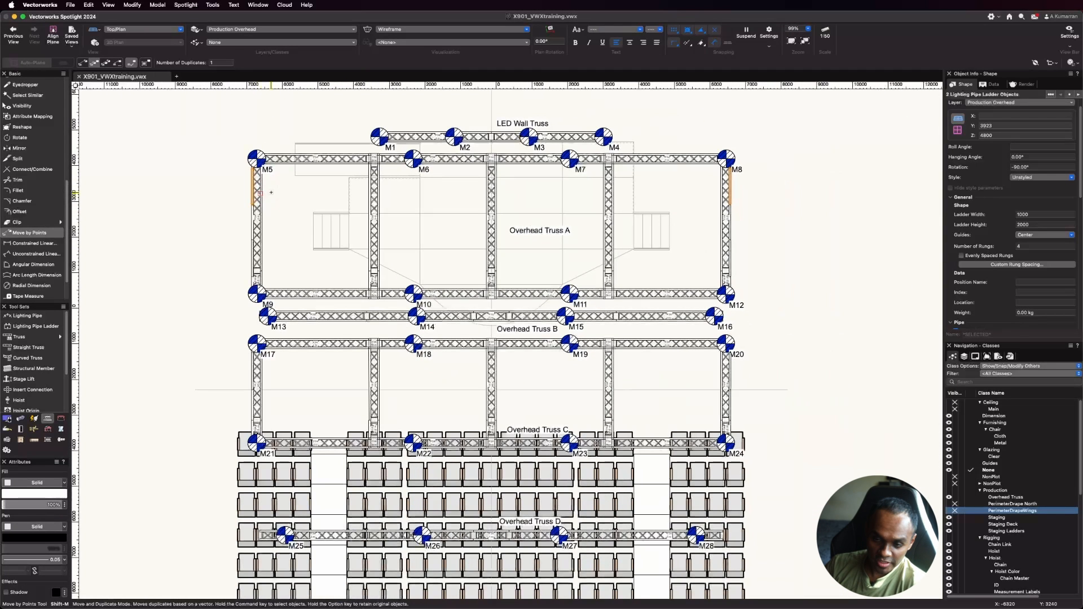
key(x)
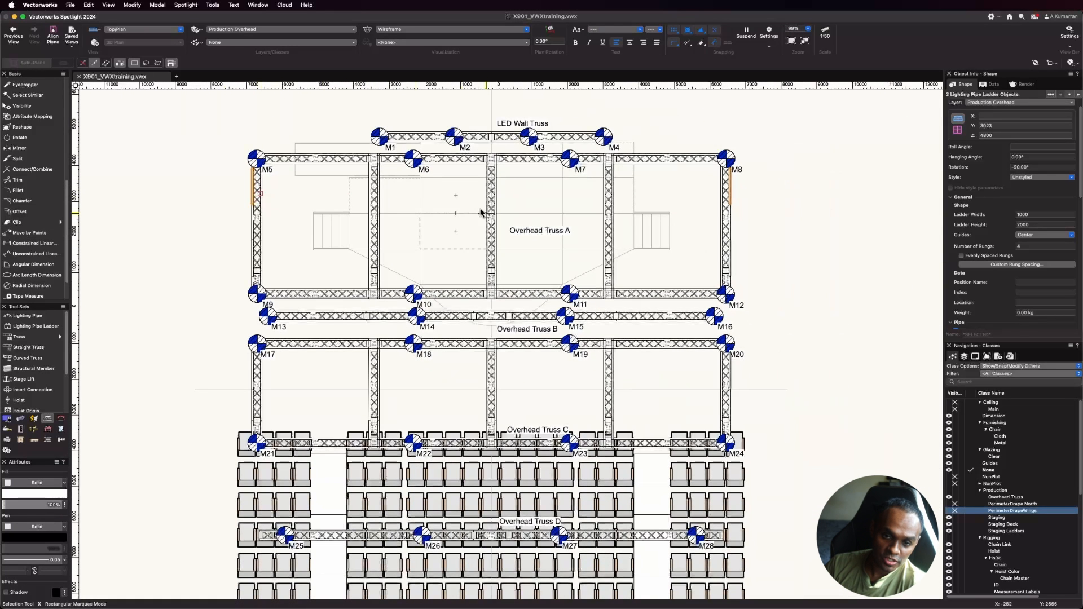
click(133, 32)
click(150, 134)
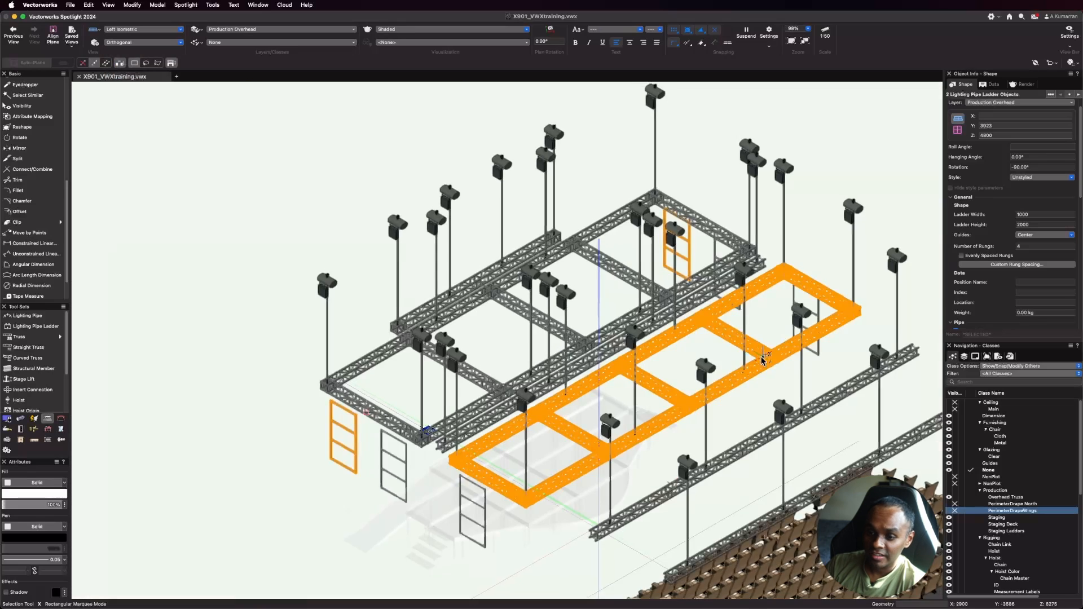
scroll(761, 358, down, 1)
scroll(784, 379, up, 2)
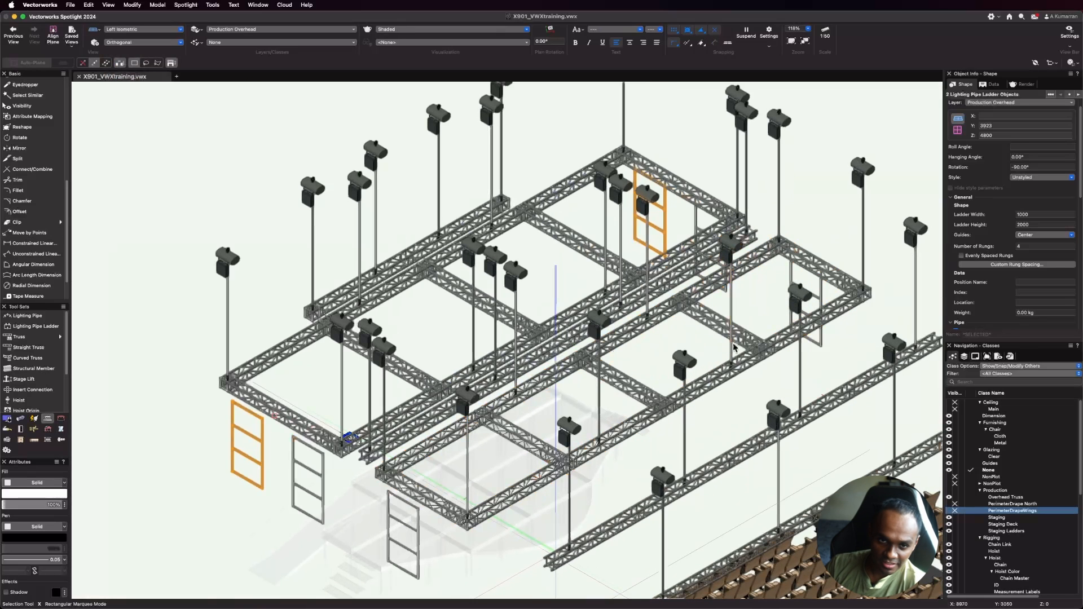
Step: Switch to the Top/Plan view and make the Production Deck design layer fully visible
click(135, 32)
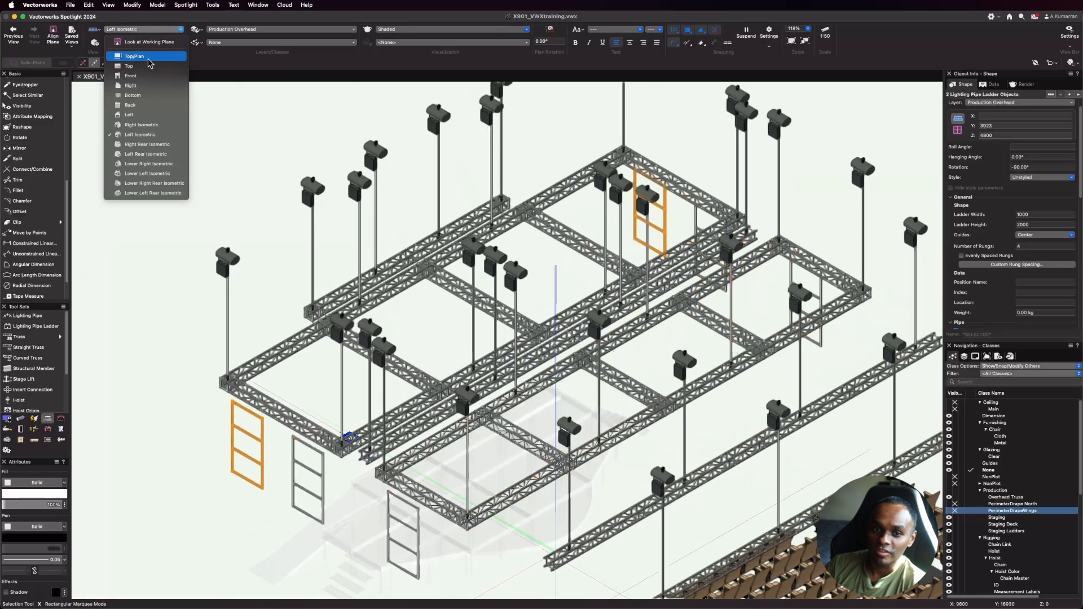
click(150, 63)
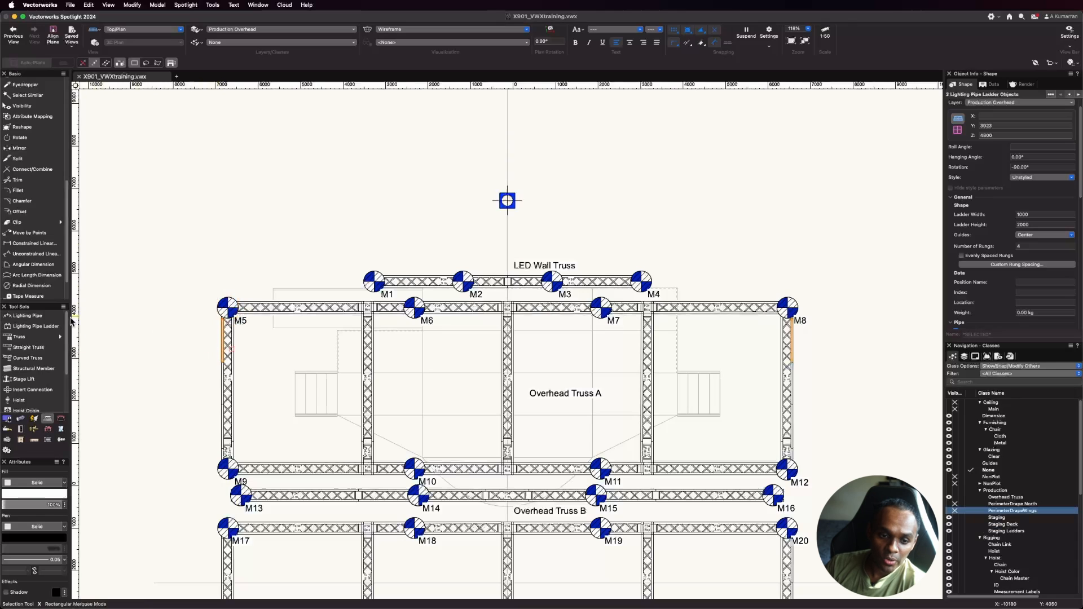
click(34, 234)
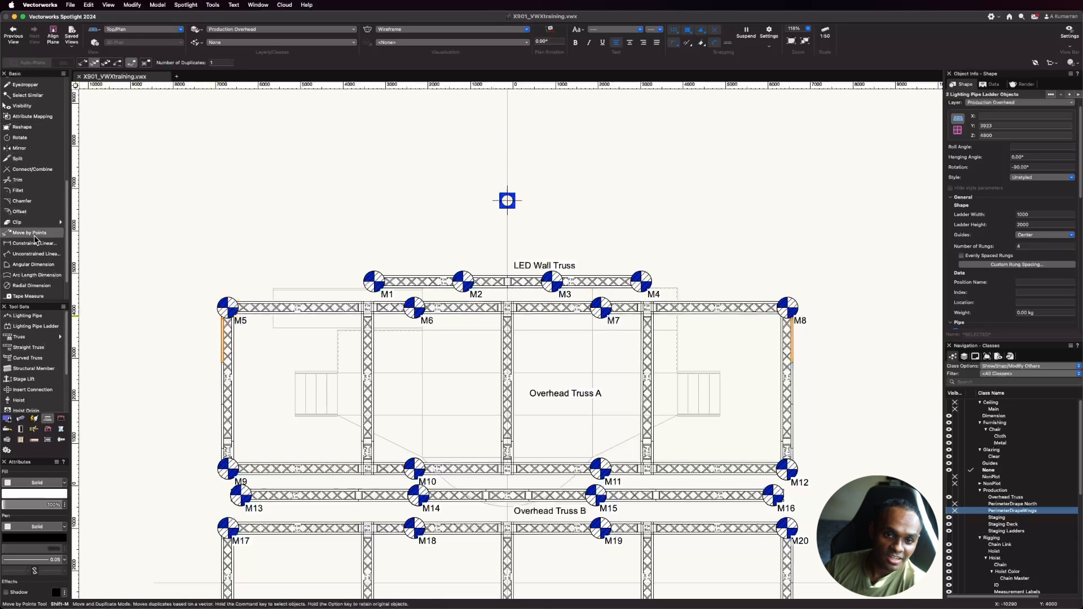
click(130, 59)
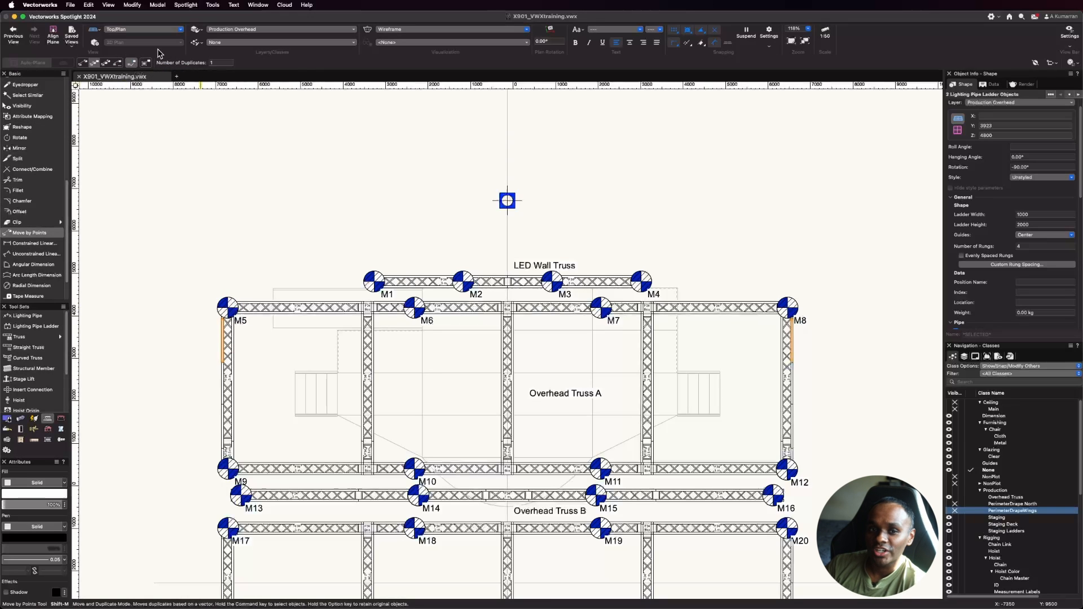
scroll(392, 235, down, 3)
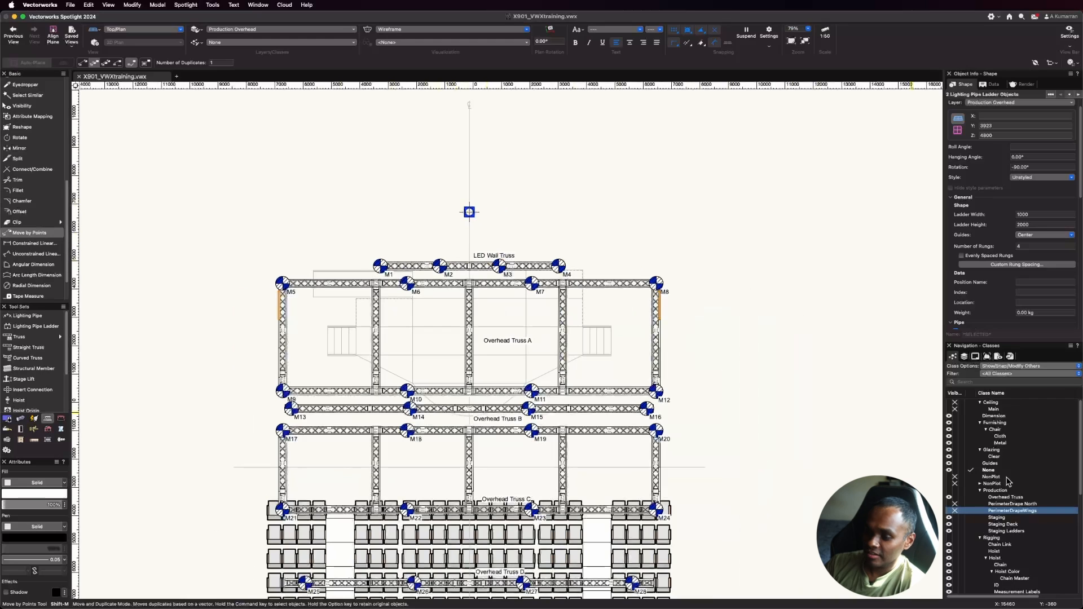
click(963, 357)
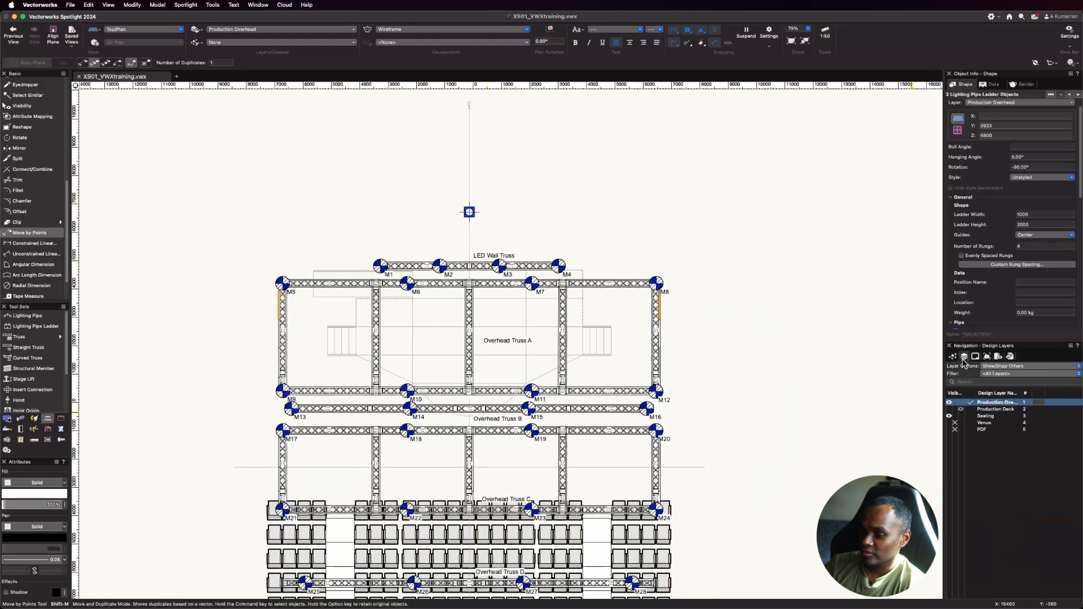
click(949, 409)
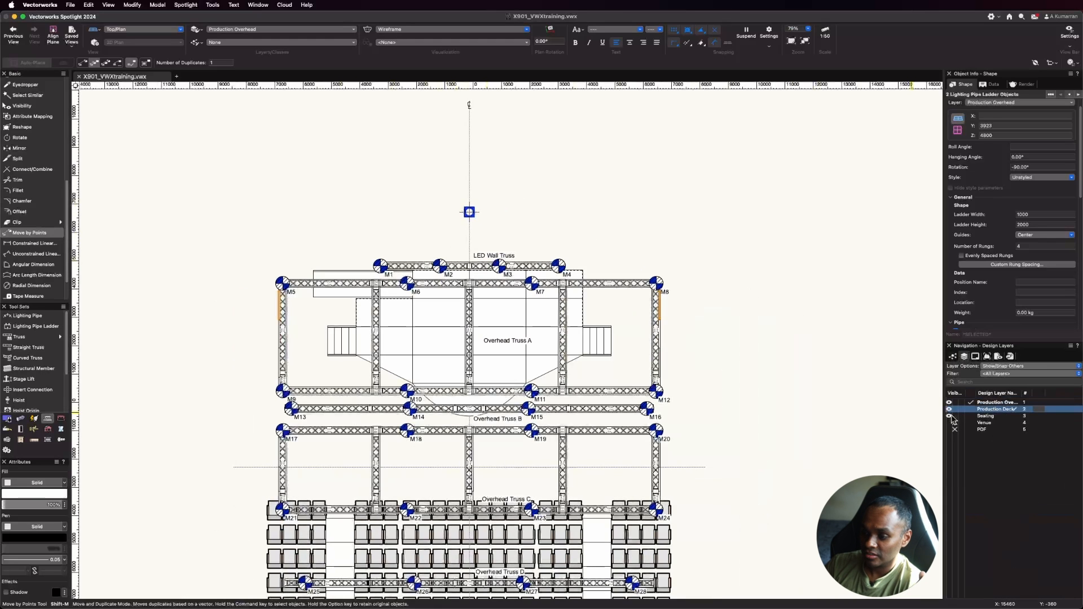
Step: Make the PerimeterDrape North and PerimeterDrapeWings classes visible
click(952, 357)
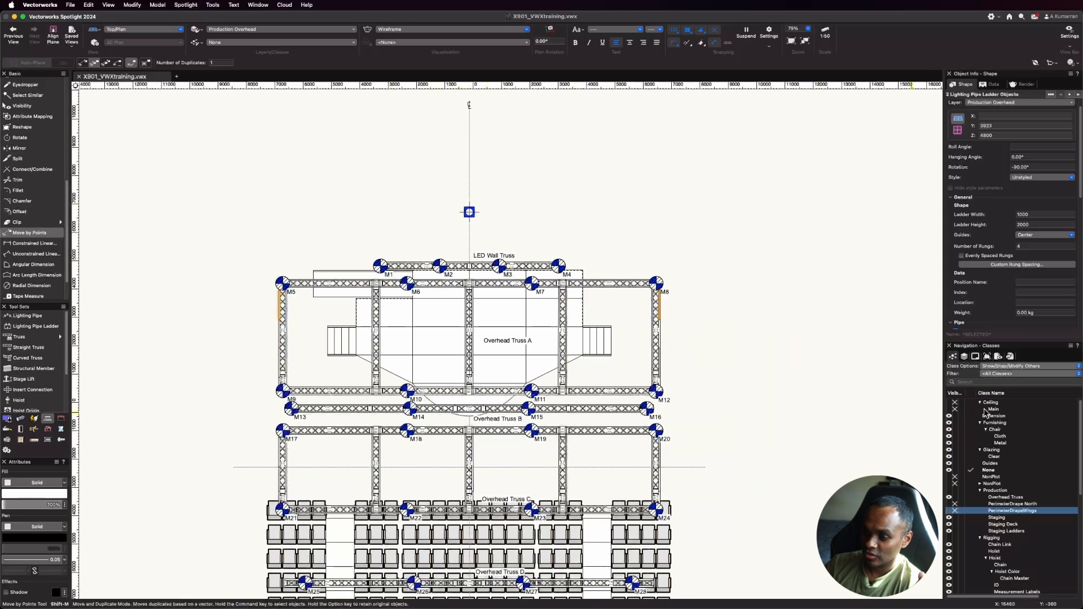
click(948, 504)
click(948, 510)
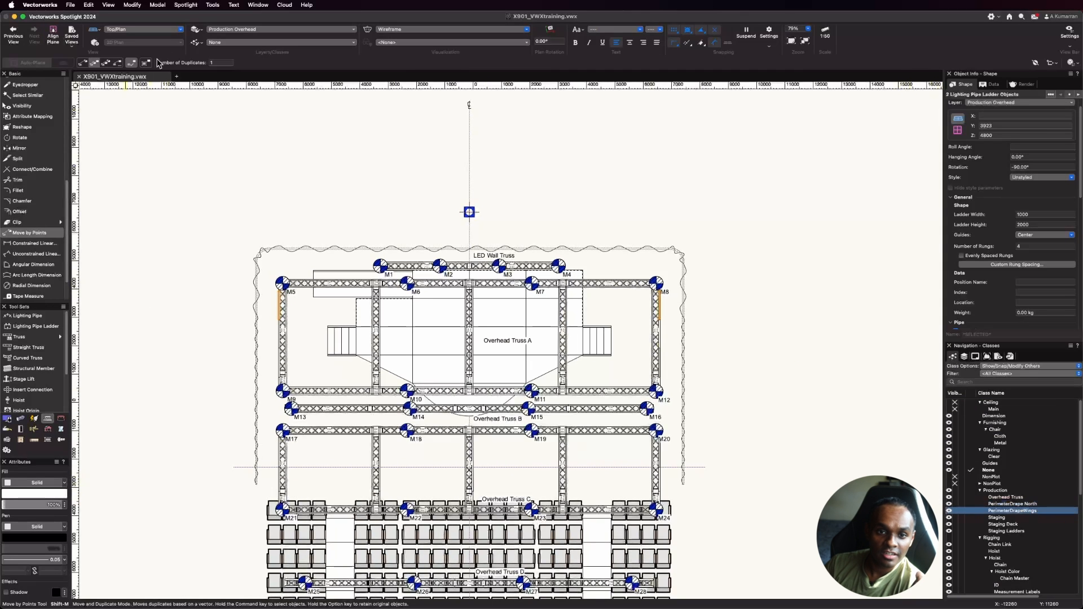
Step: Inspect the ladders, overhead truss, drapes and stage in Left Isometric and with Flyover from the audience side
click(143, 32)
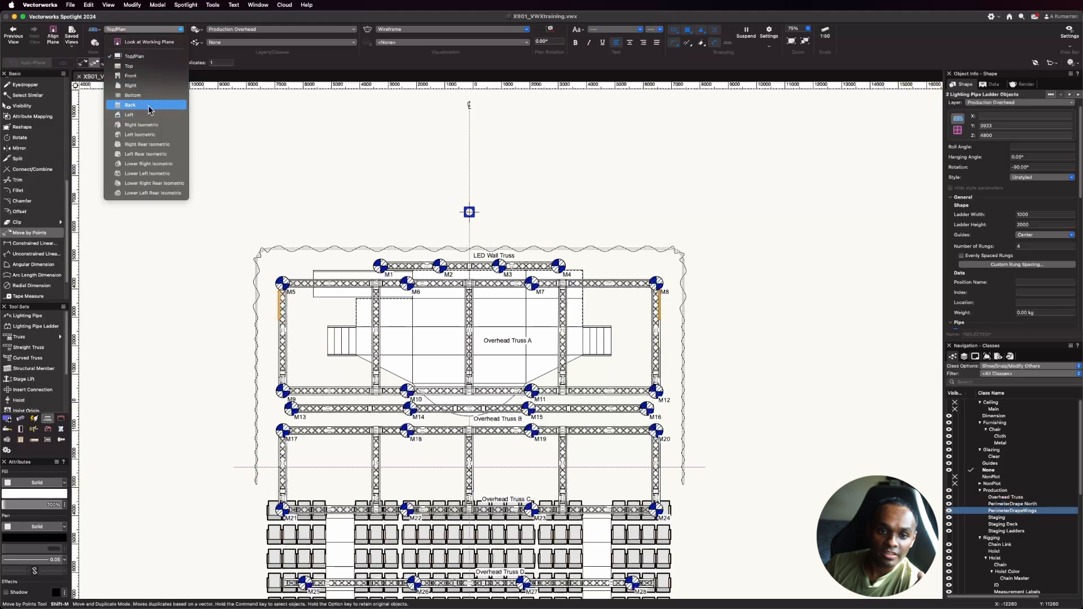
click(148, 136)
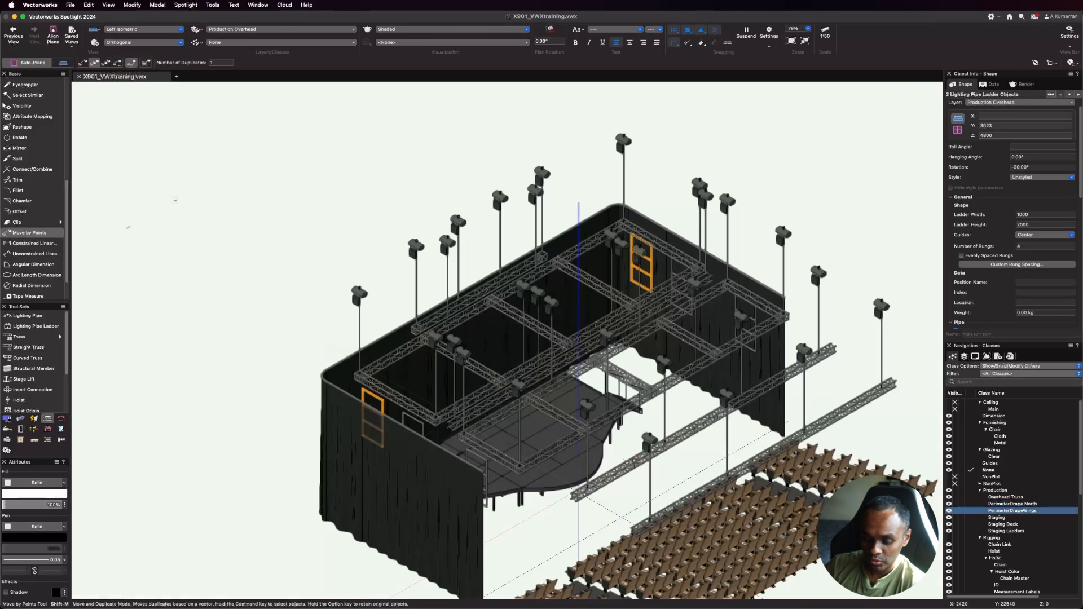
key(x)
scroll(572, 419, up, 3)
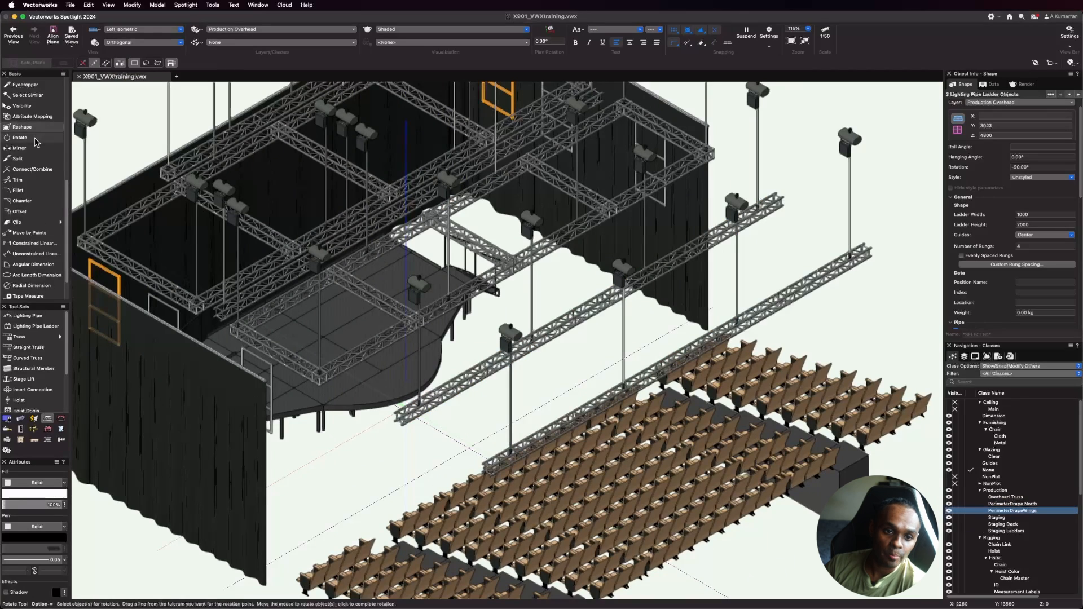
scroll(34, 111, up, 5)
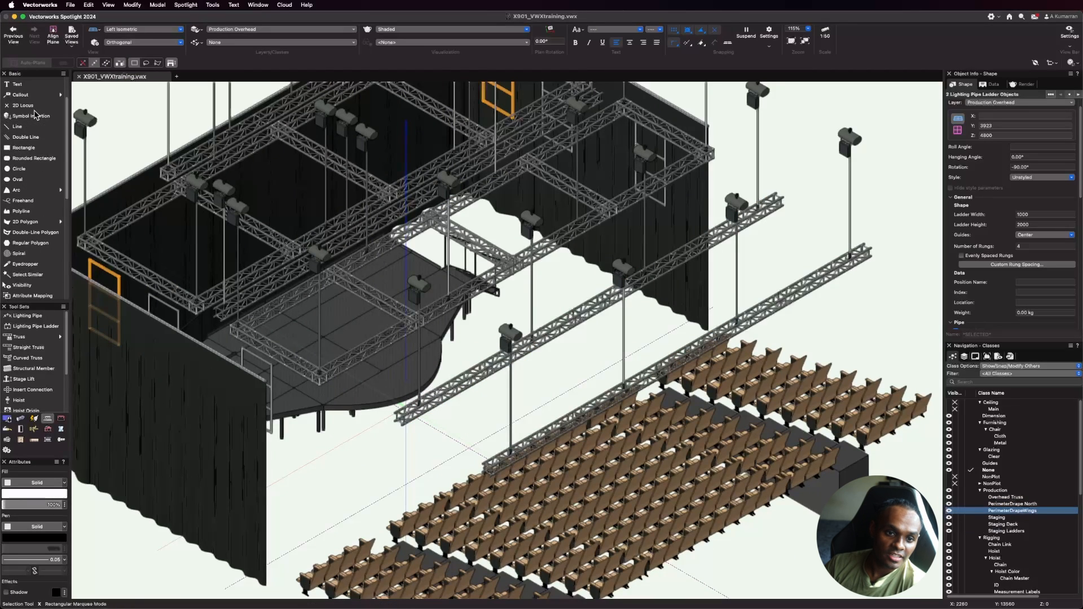
scroll(34, 110, up, 3)
click(31, 104)
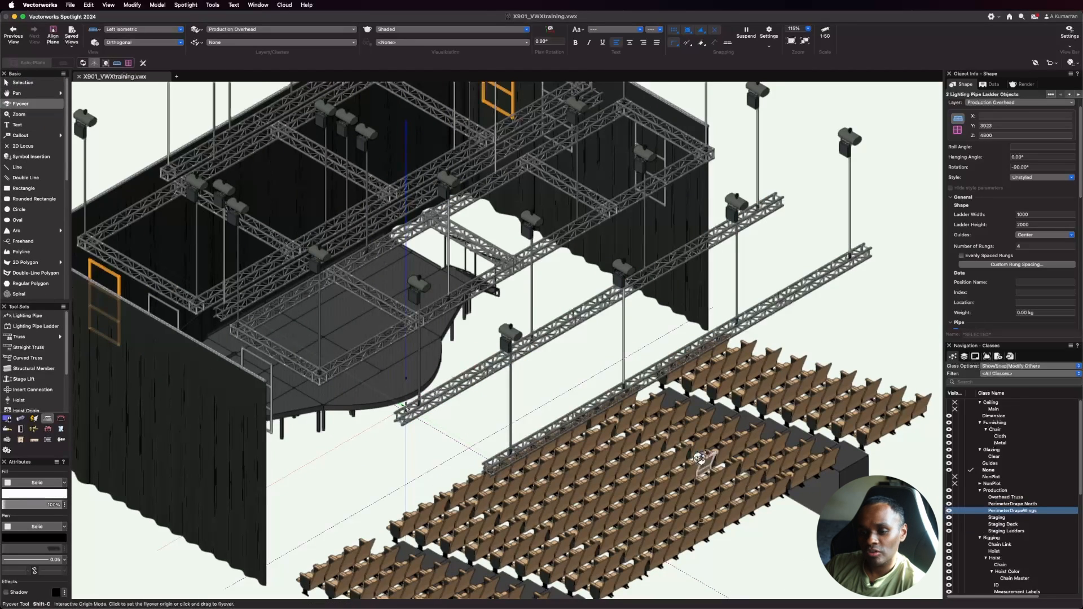
drag(699, 458, 673, 427)
scroll(672, 427, down, 1)
scroll(337, 321, up, 6)
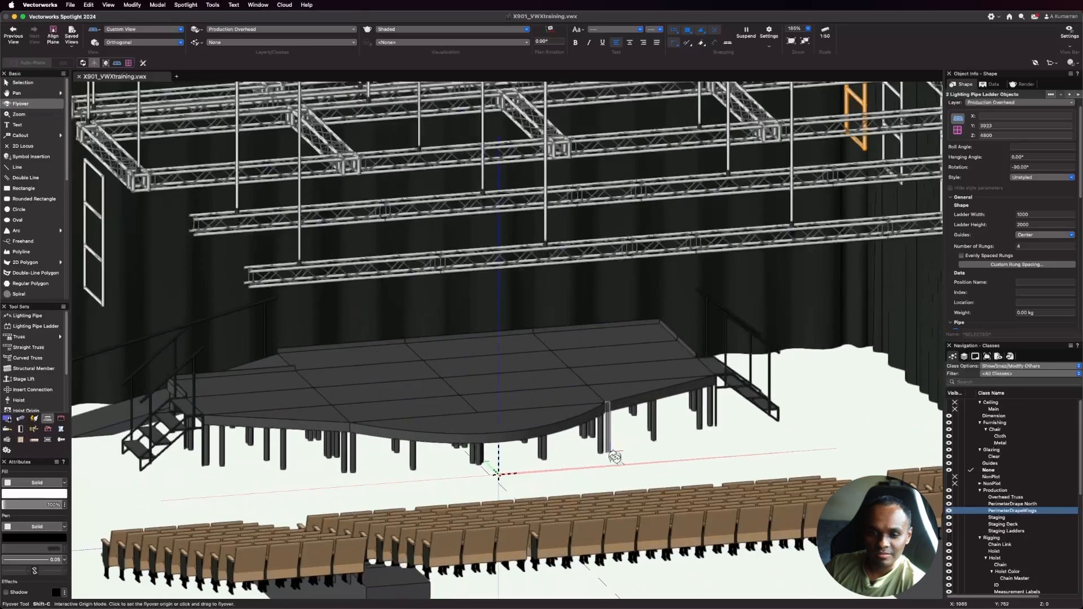
drag(615, 457, 638, 464)
scroll(402, 329, down, 5)
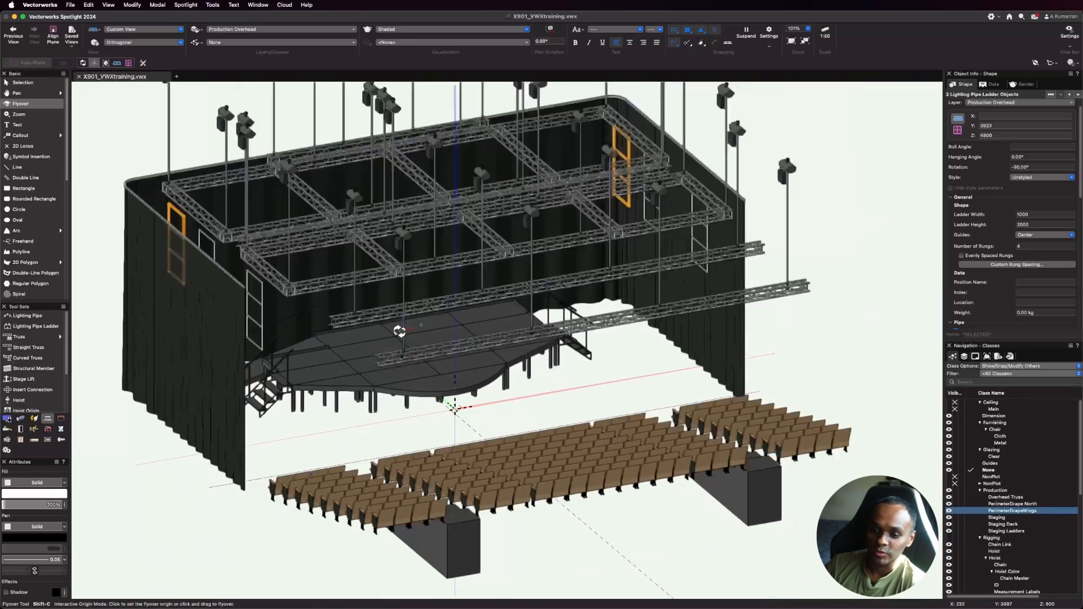
key(x)
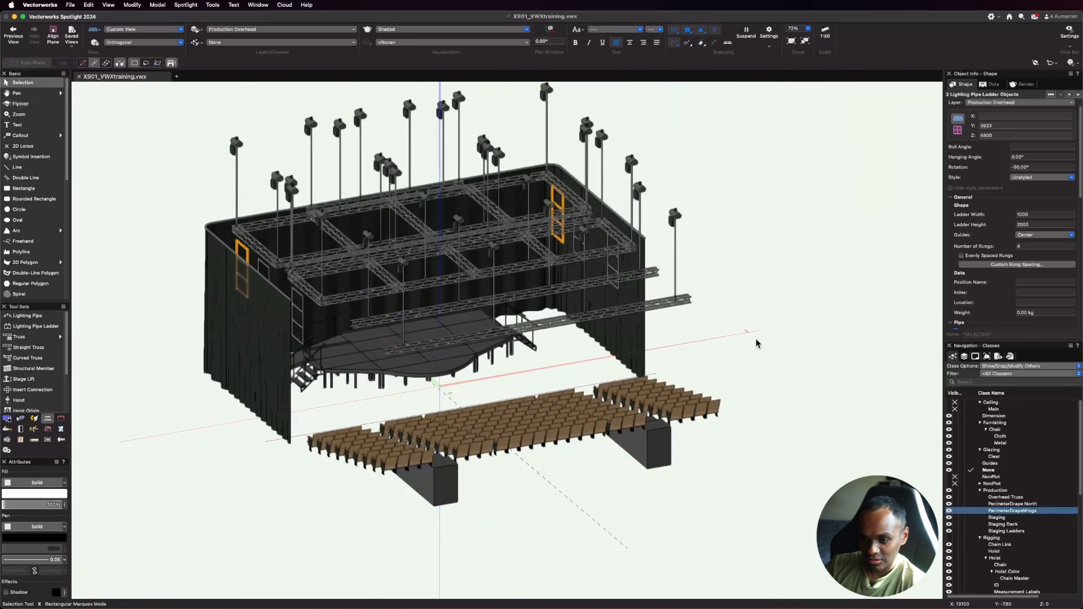